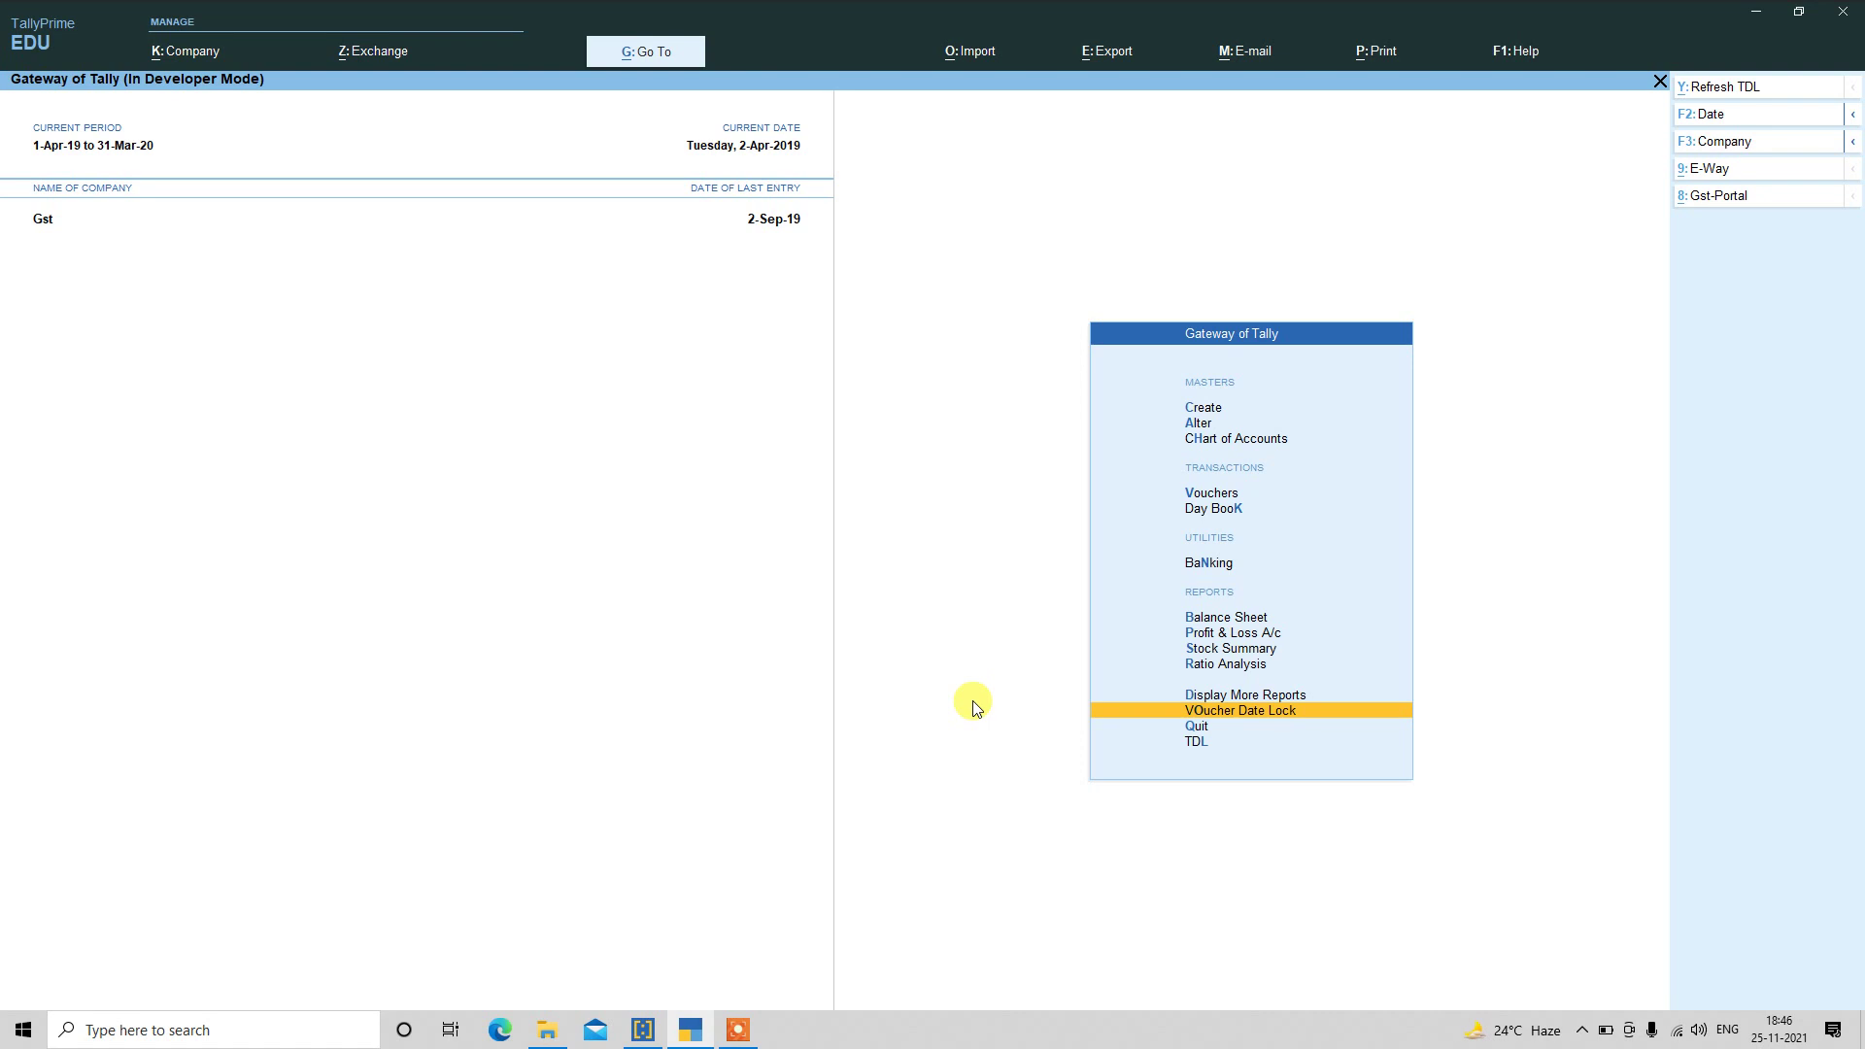
- Keep Voucher Date Lock enabled with the type User & Admin in the TDL add-on features and accept the settings
click(1520, 51)
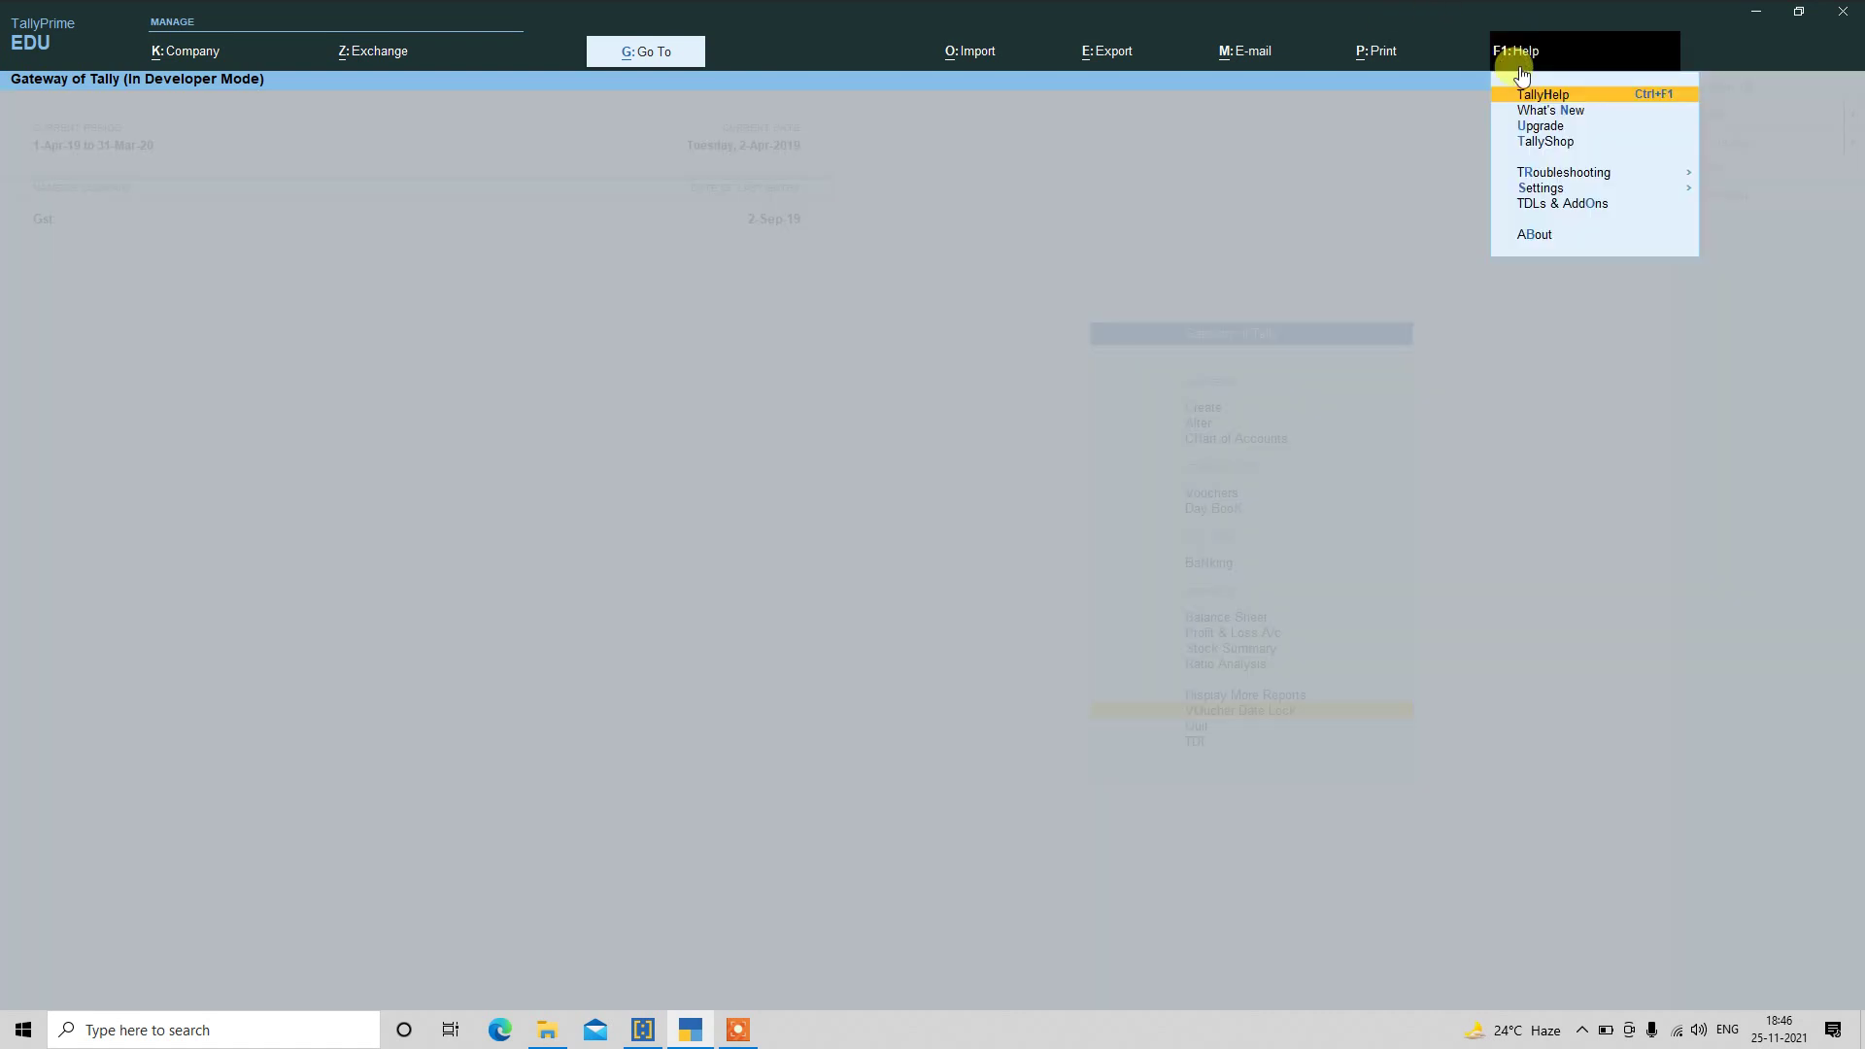
click(1543, 206)
click(1726, 221)
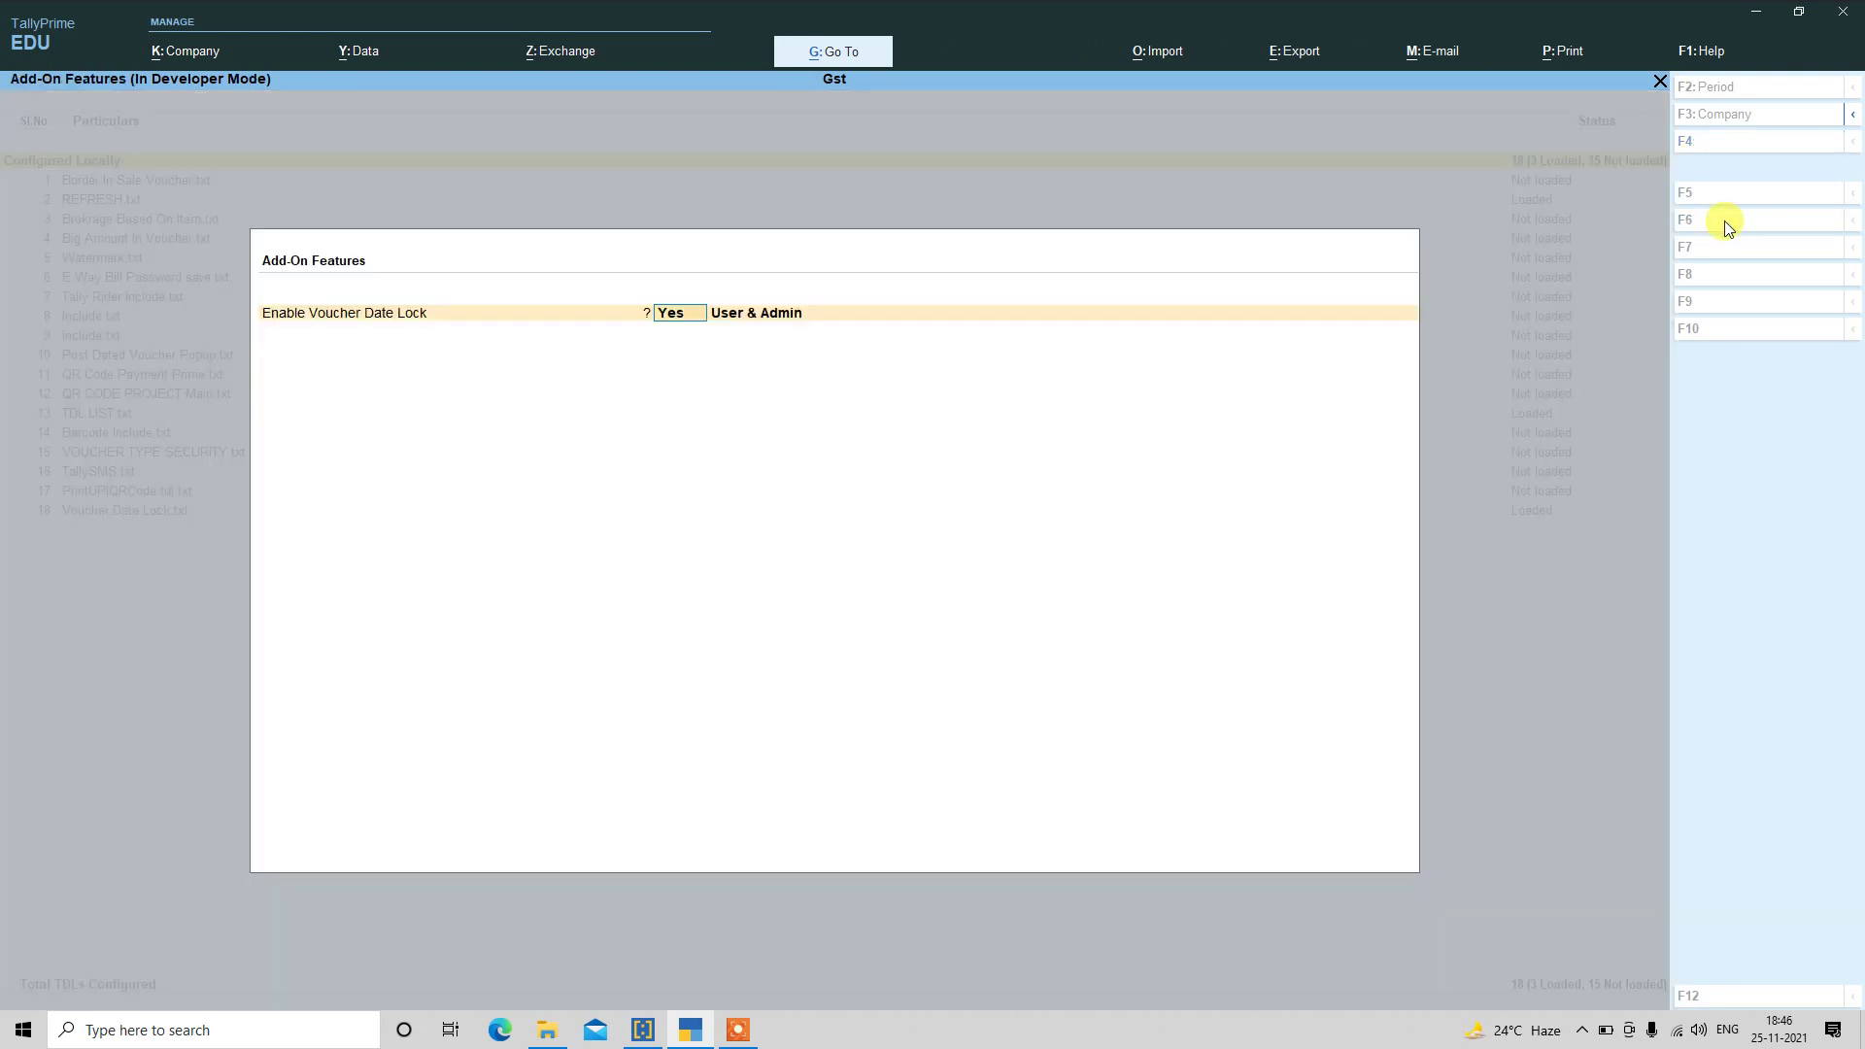
key(Return)
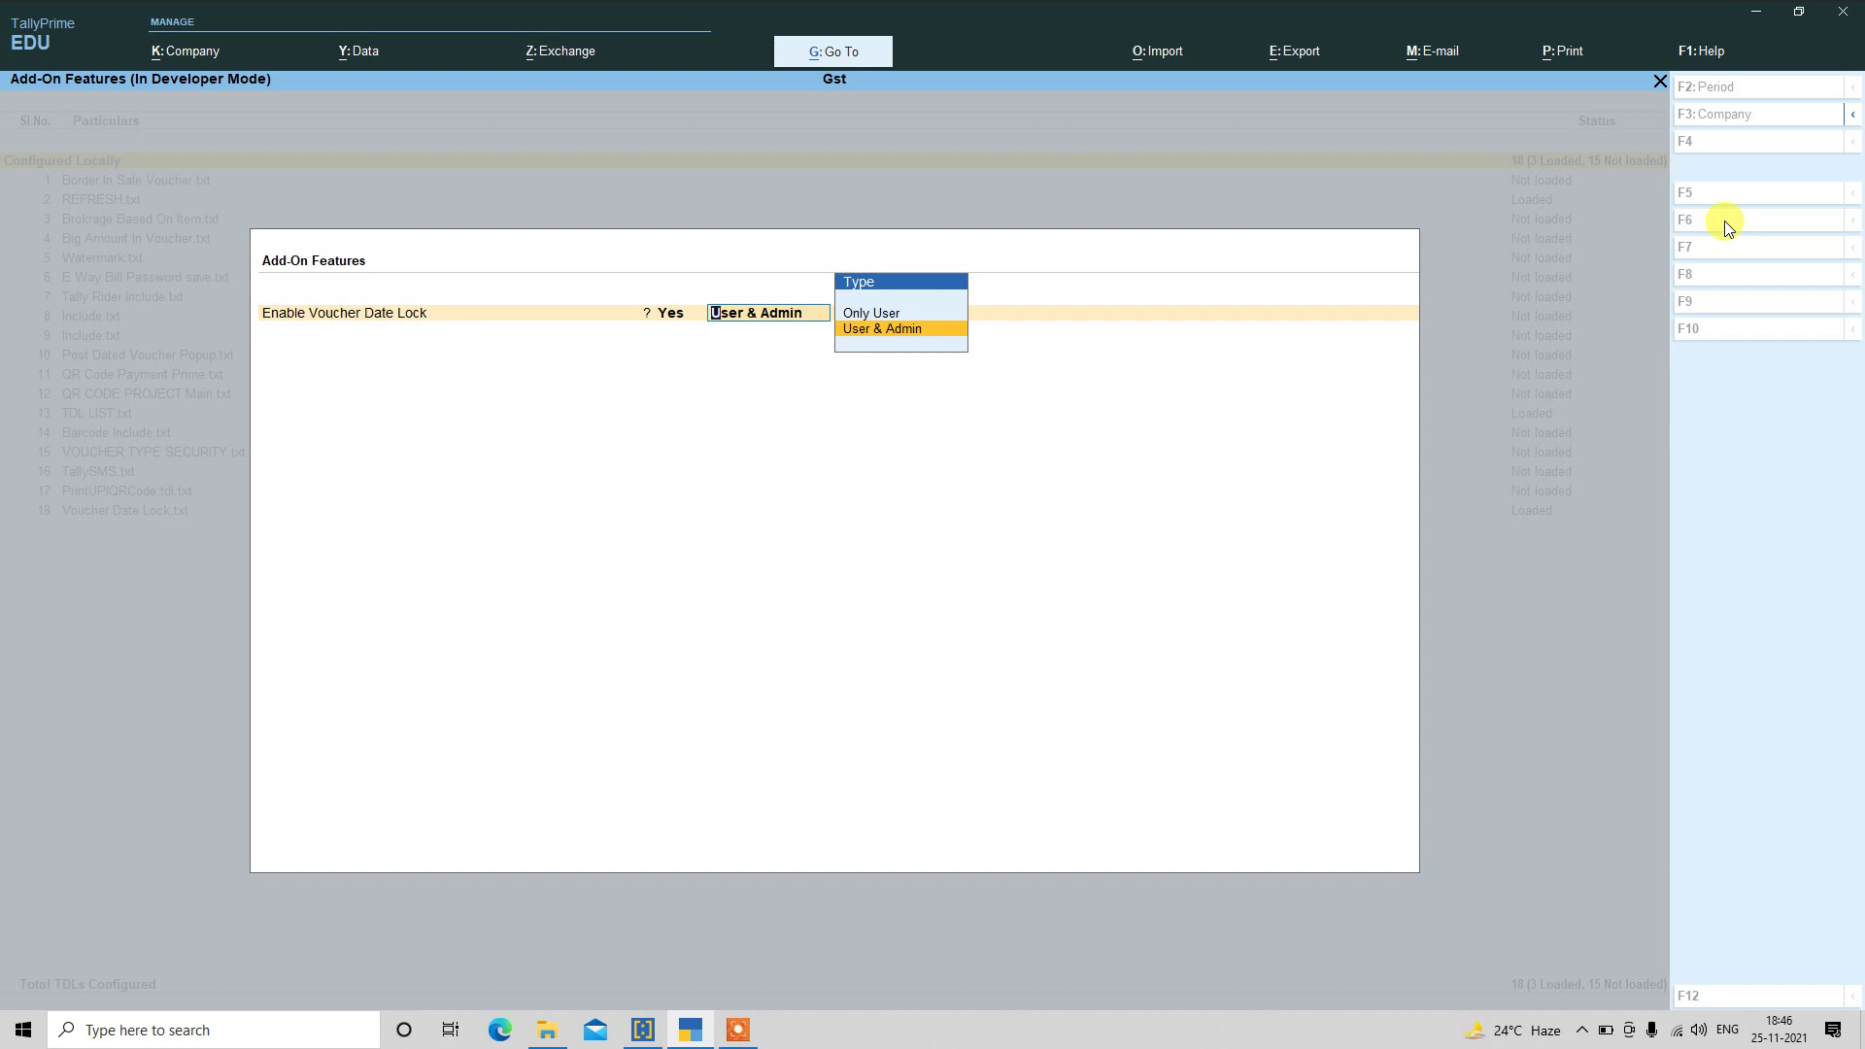
key(Up)
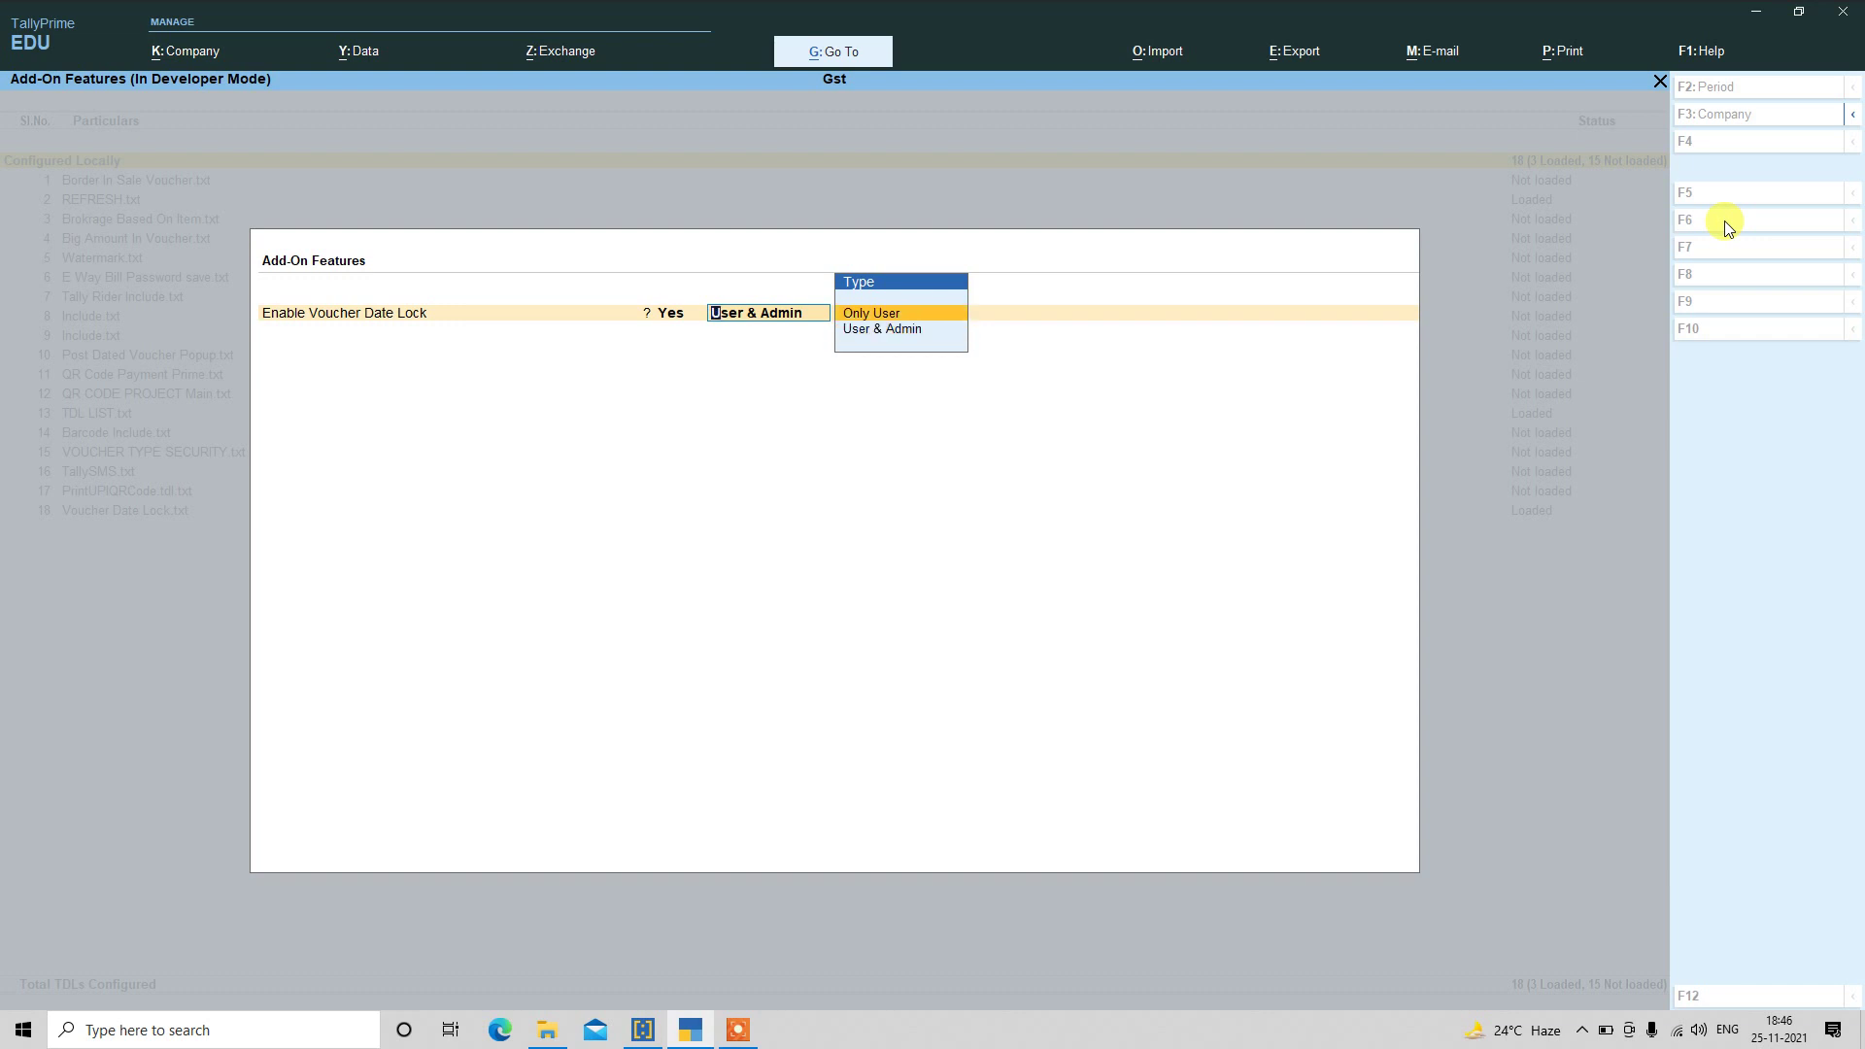
key(Return)
key(Escape)
key(Down)
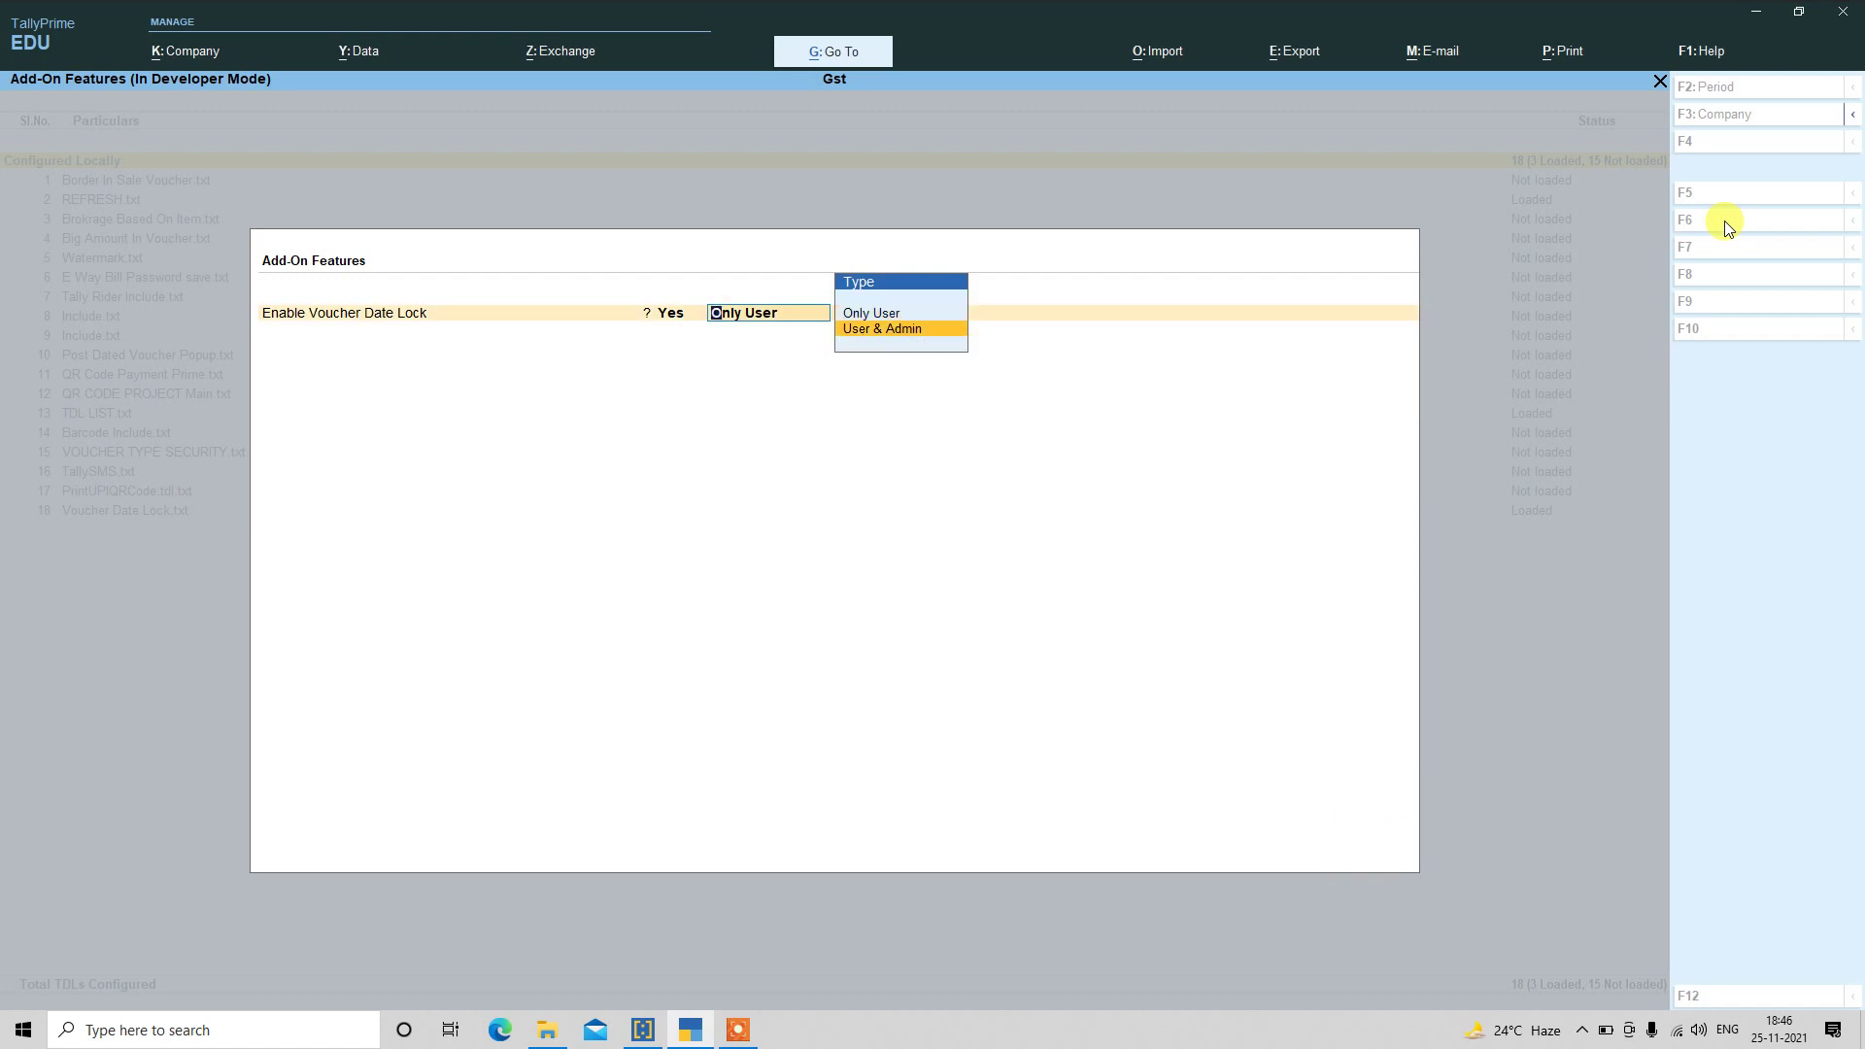
key(Return)
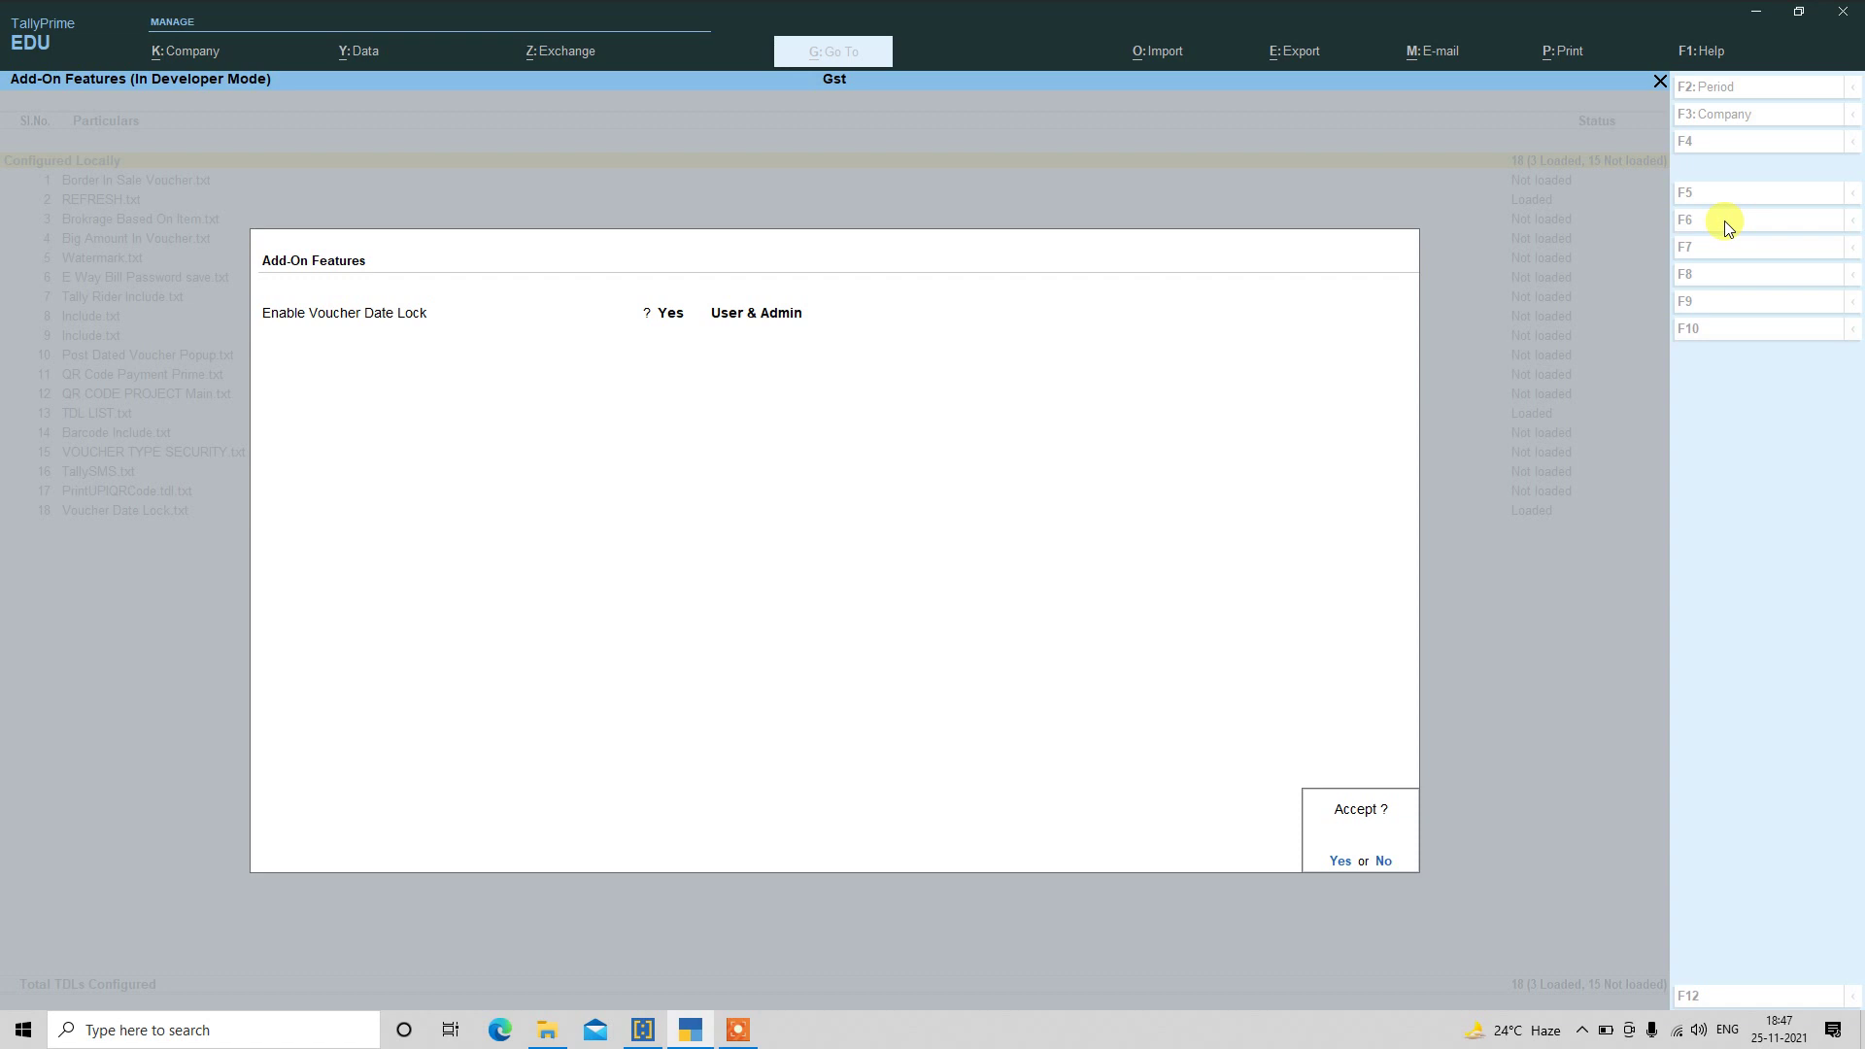
key(Return)
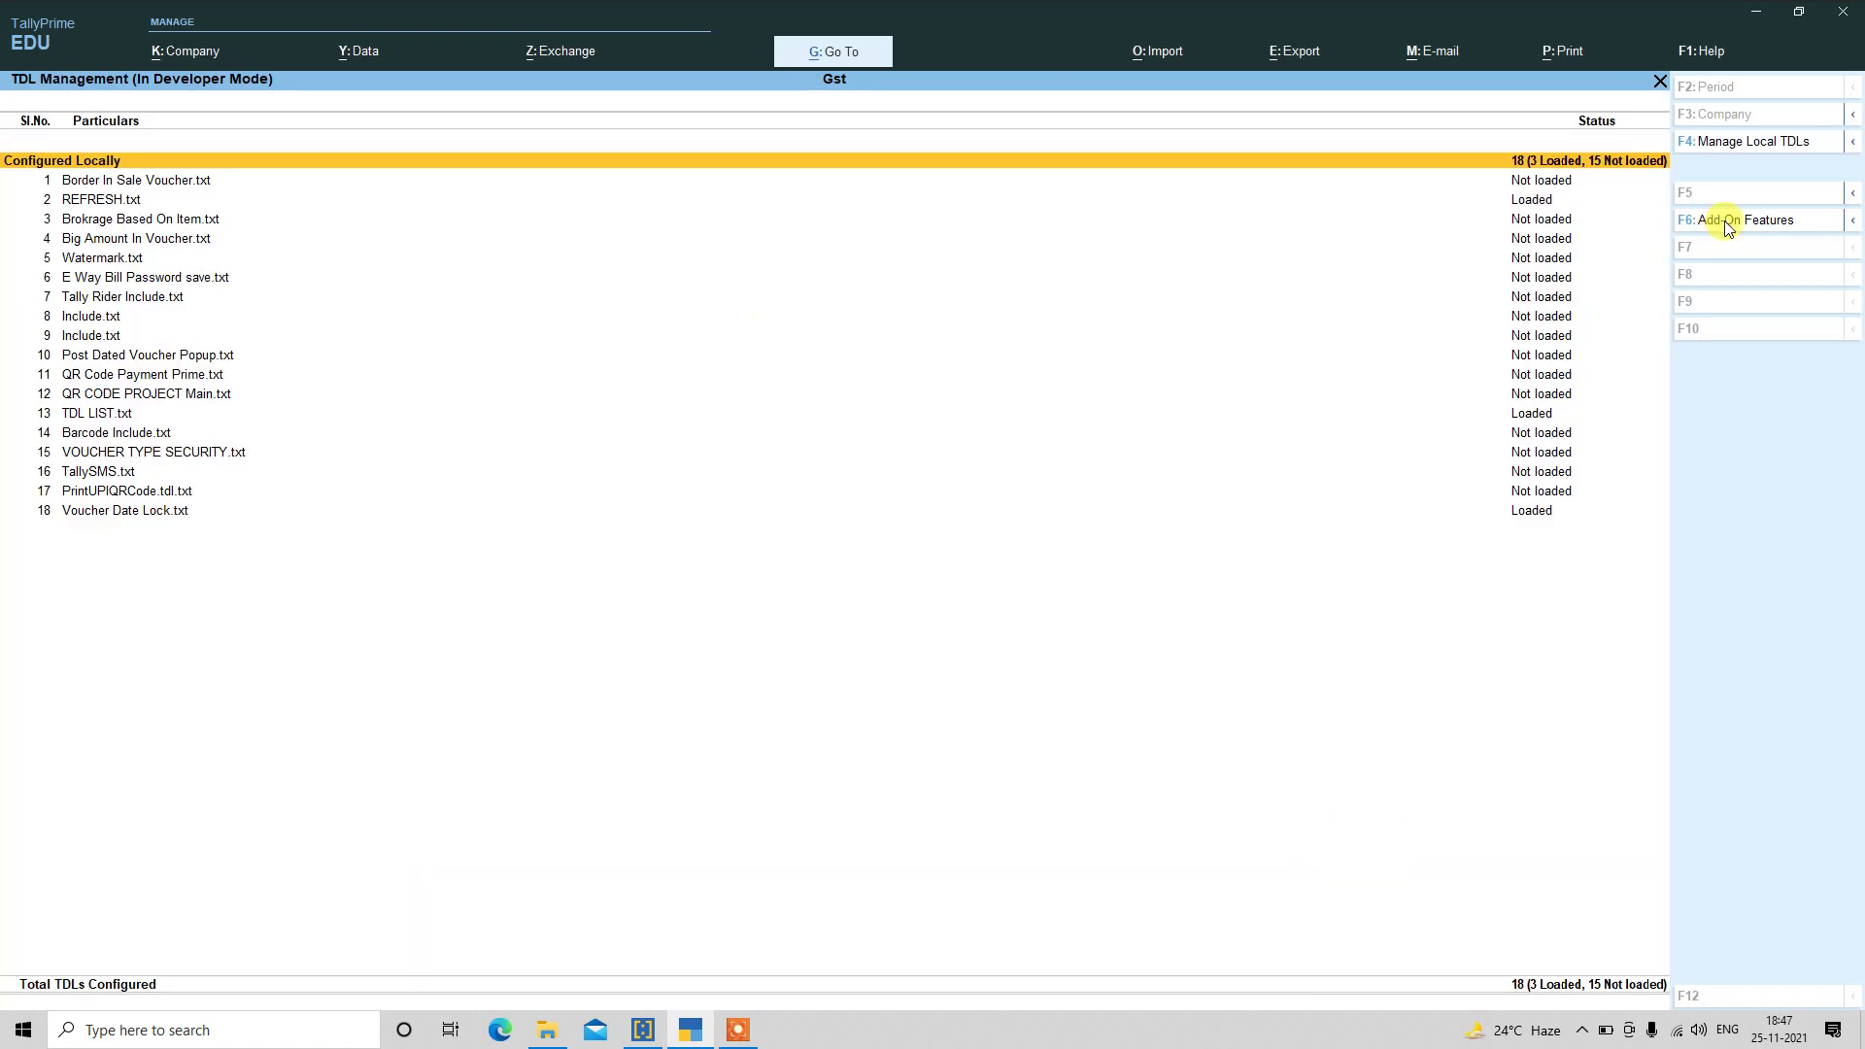
key(Escape)
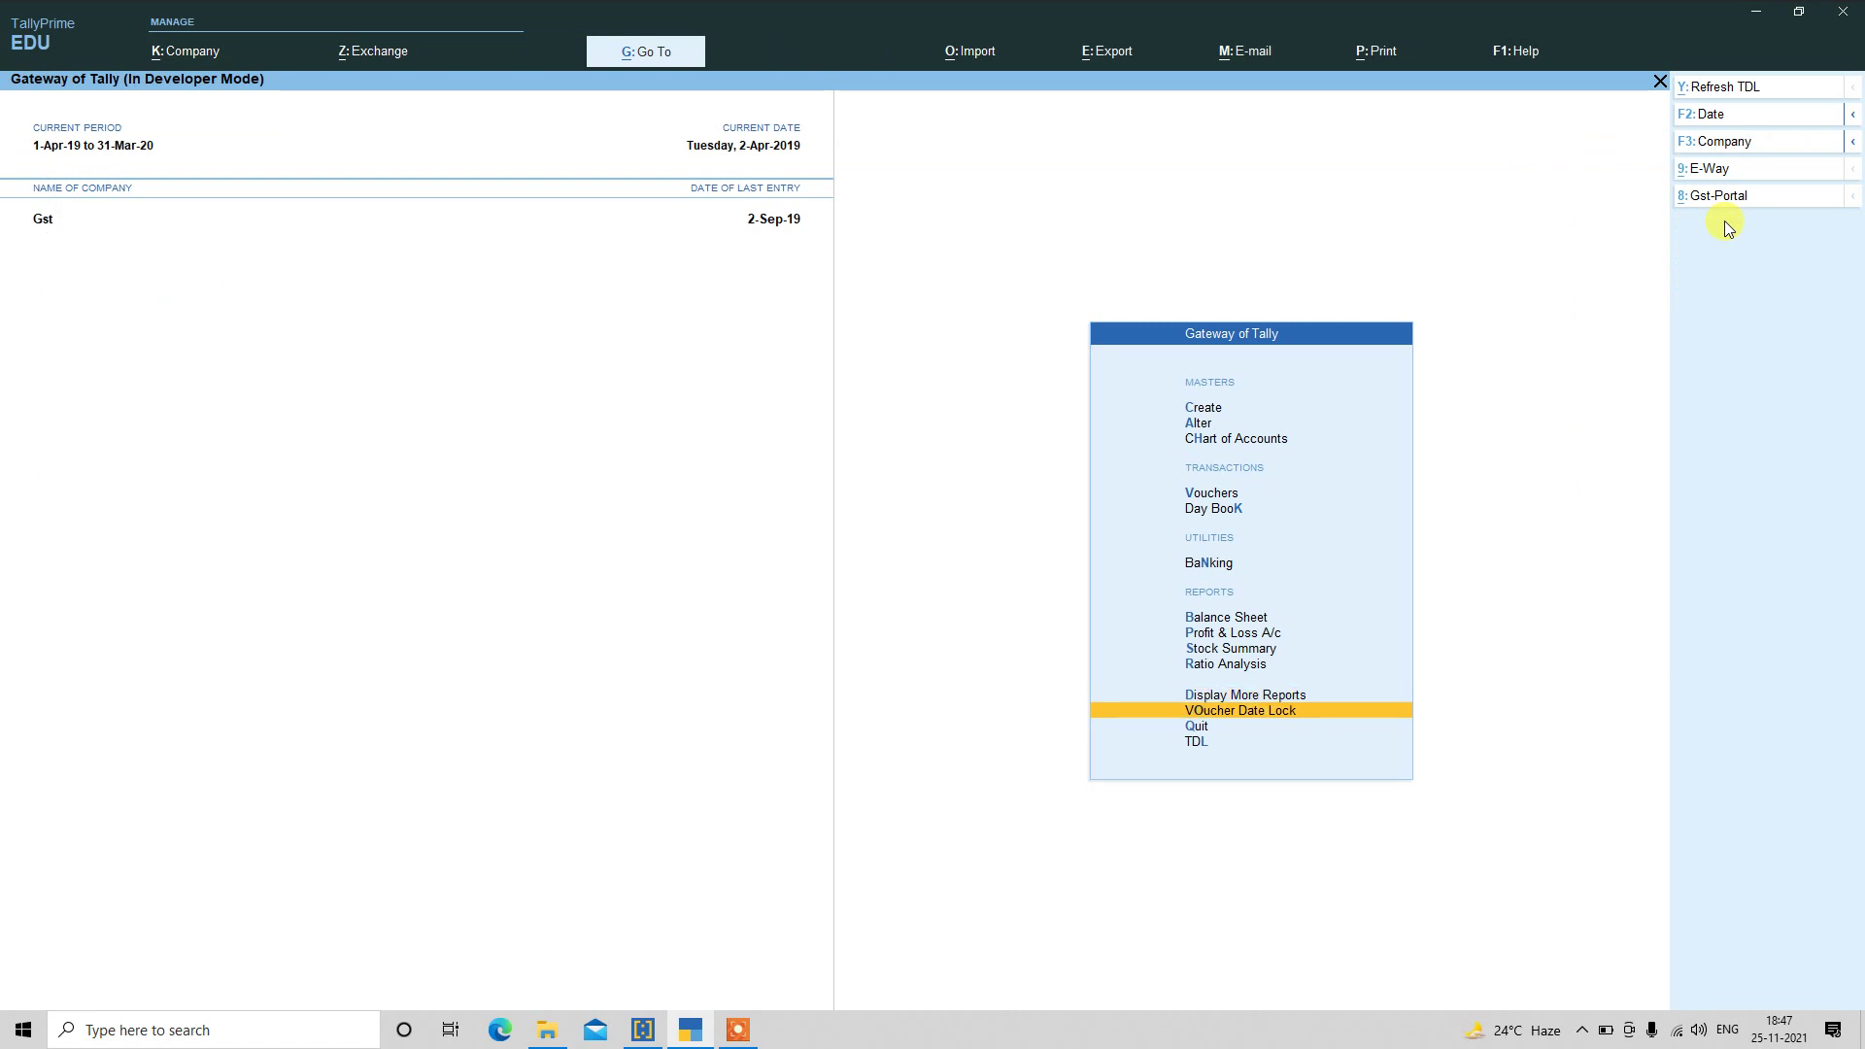
- Enable the voucher date lock for the Contra voucher type from 1-Apr-19 to 1-May-19
key(Return)
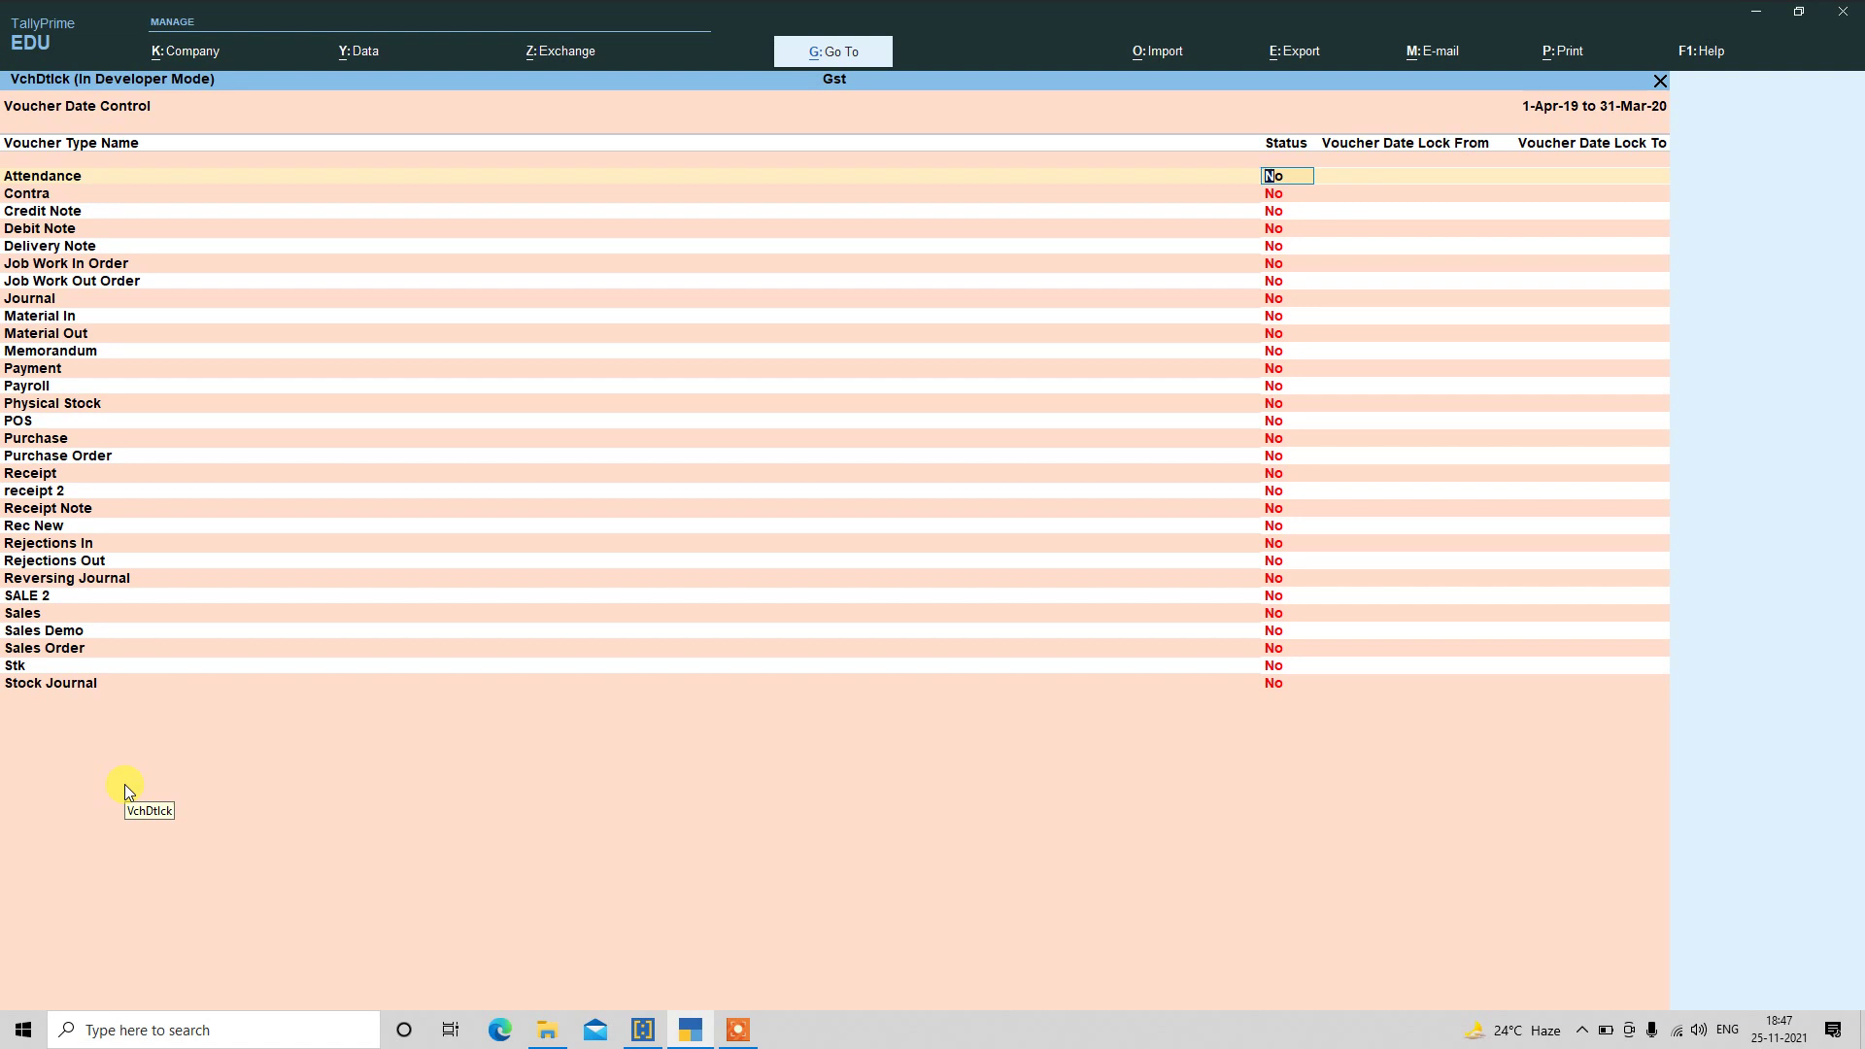
key(Down)
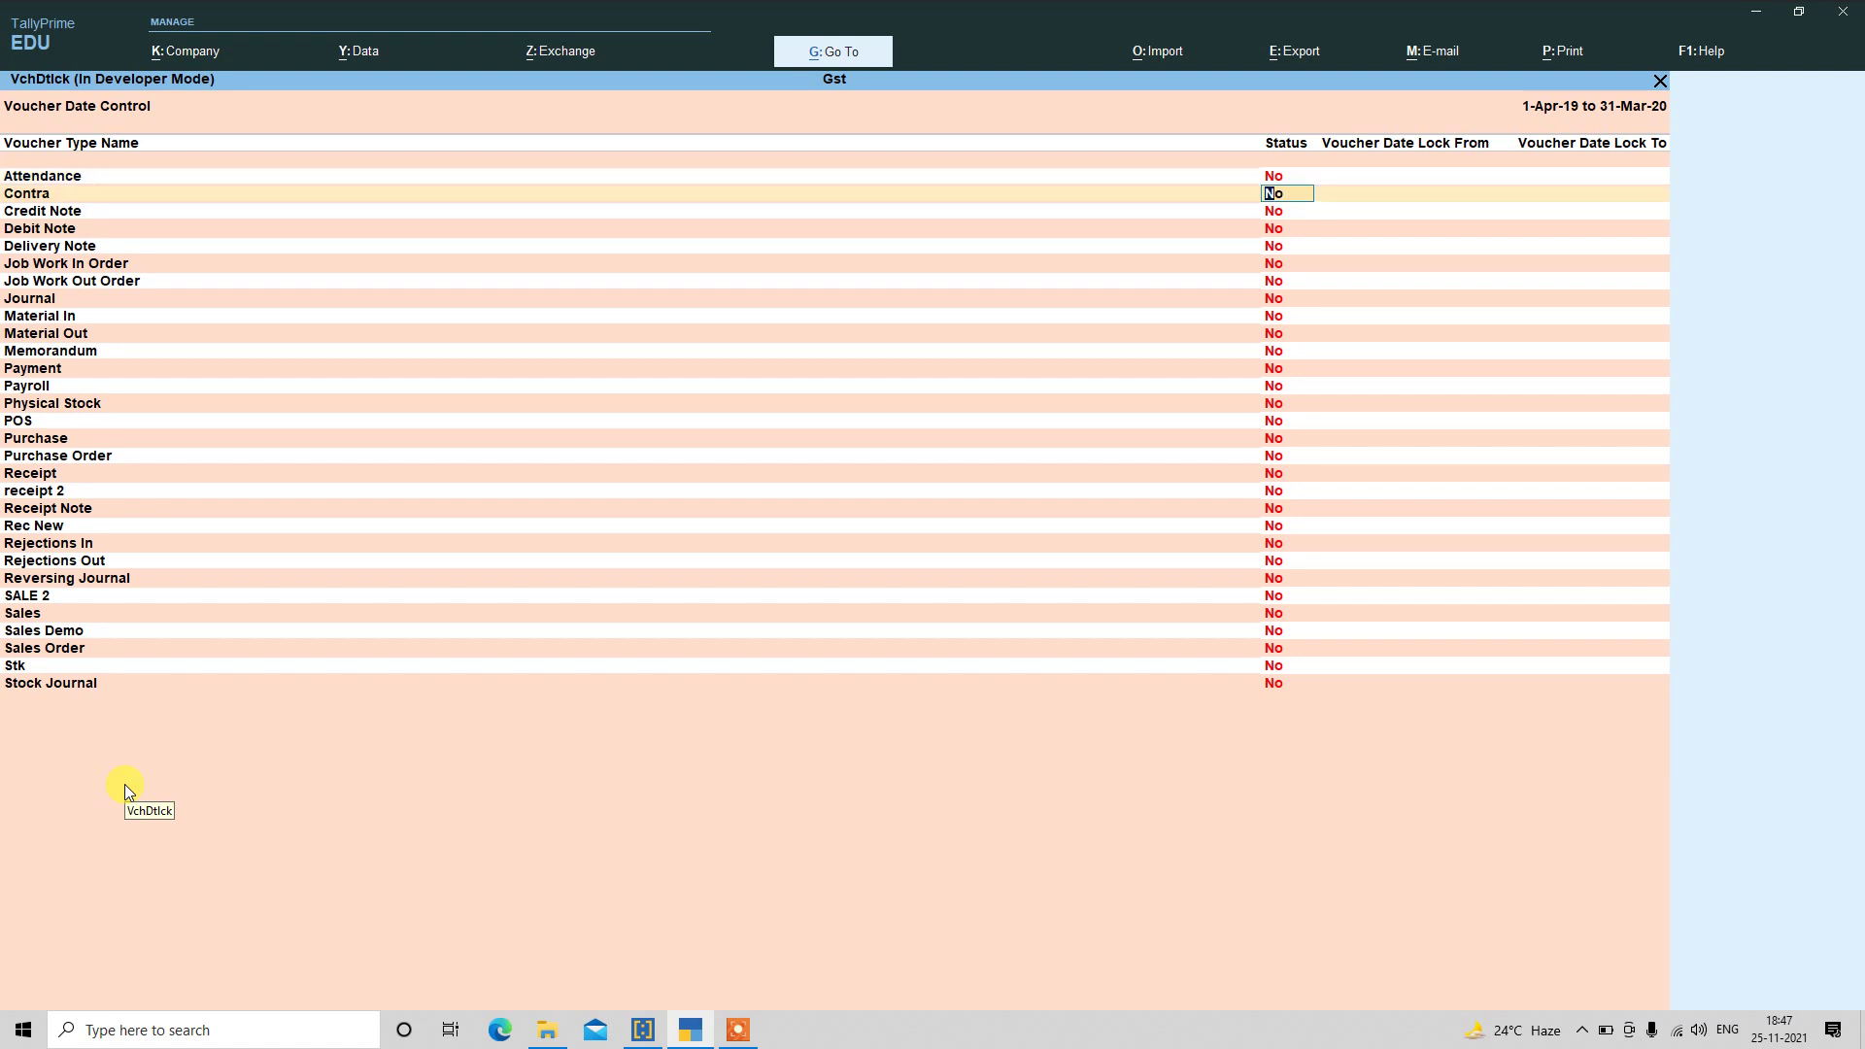
text(y)
key(Return)
text(1-4)
key(Return)
text(1-5)
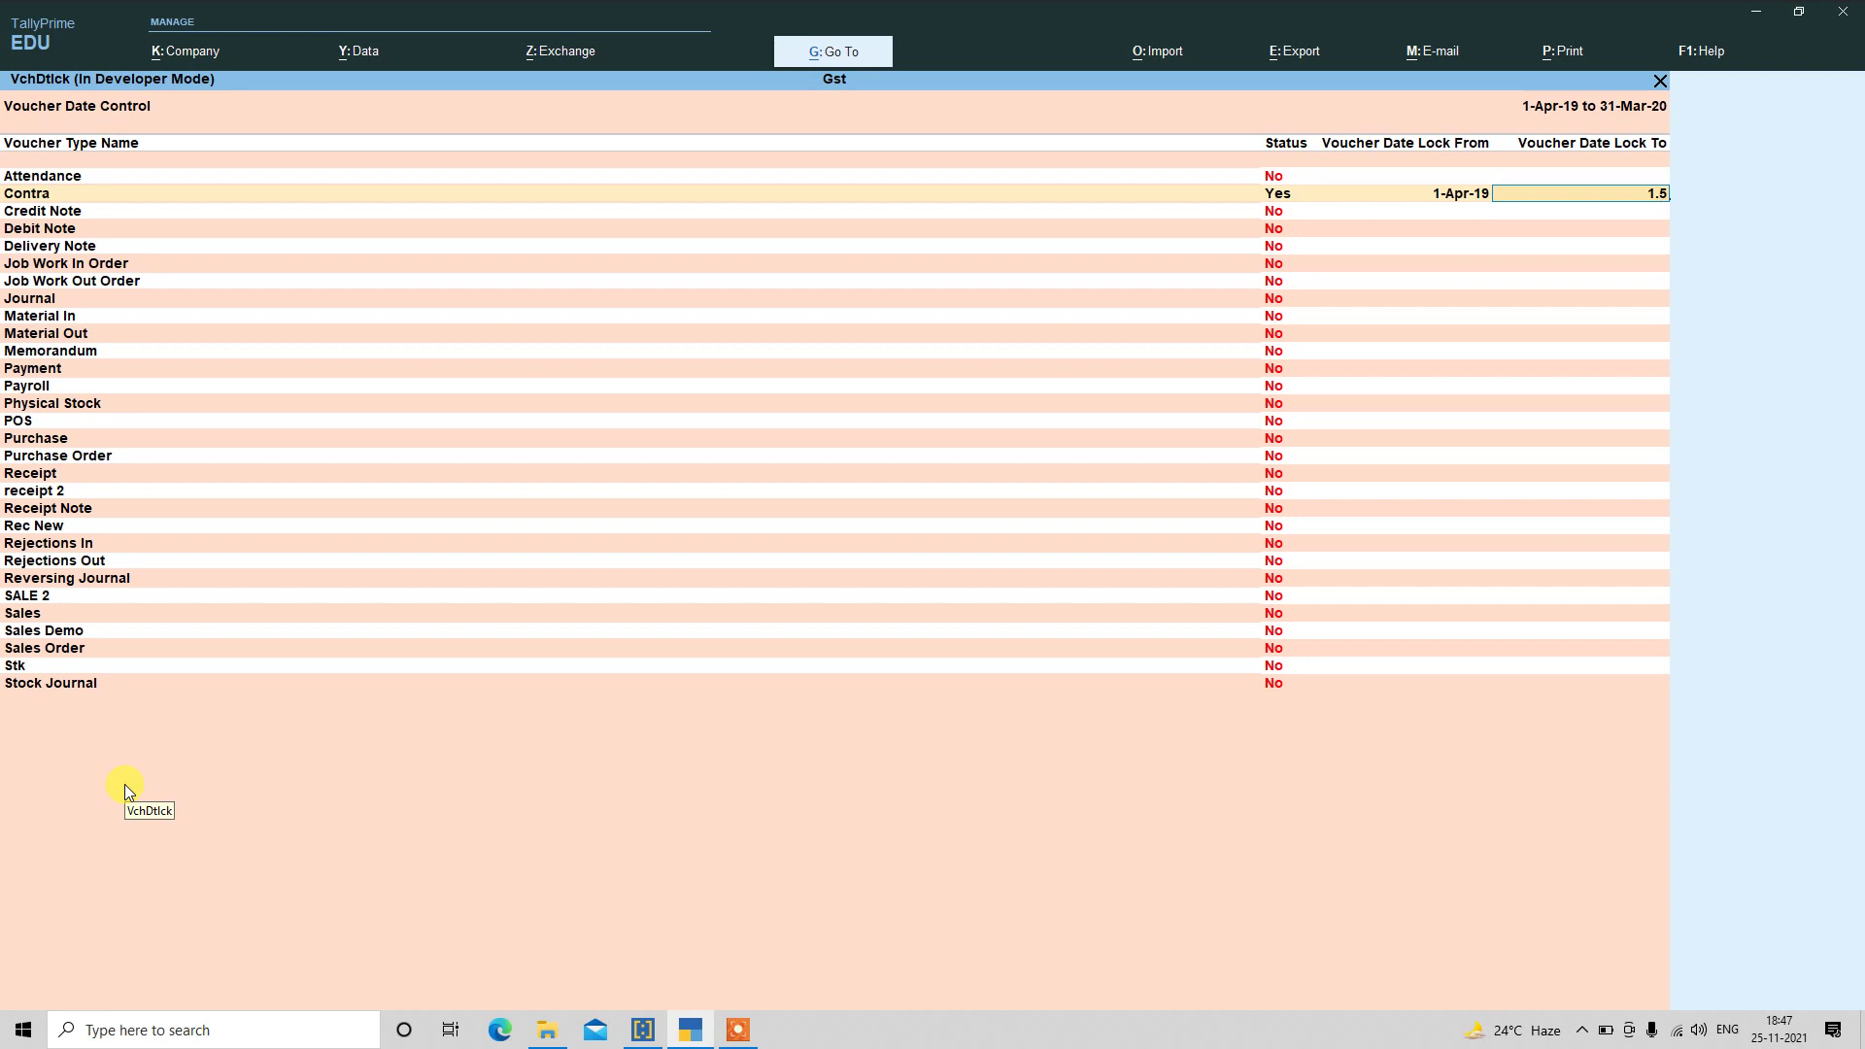
key(Return)
- Enable the voucher date lock for the Sales Demo voucher type from 2-Apr-19 to 1-May-19
key(Down)
key(Down)
key(Down)
key(Down)
key(Down)
key(Down)
key(Down)
key(Down)
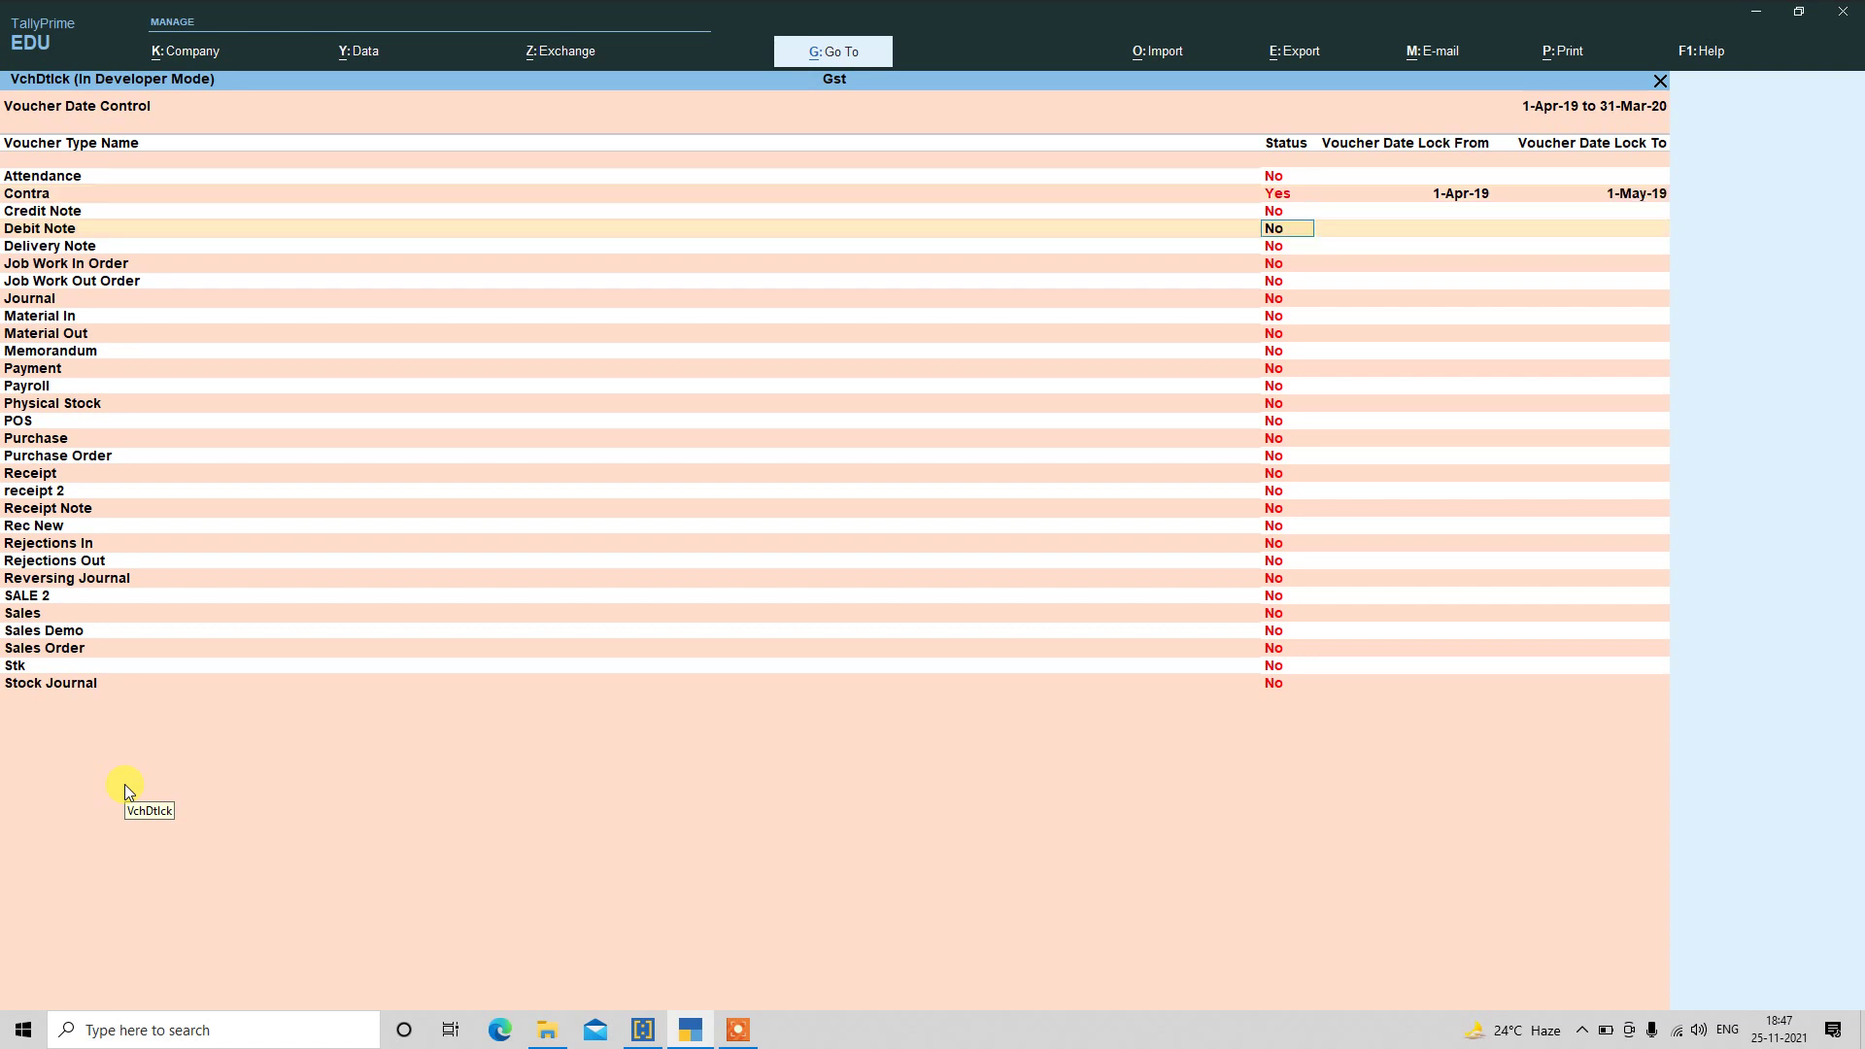
key(Down)
key(Down)
key(Down)
key(Down)
key(Down)
key(Down)
key(Down)
key(Down)
key(Down)
key(Down)
key(Down)
key(Down)
key(Down)
key(Down)
key(Down)
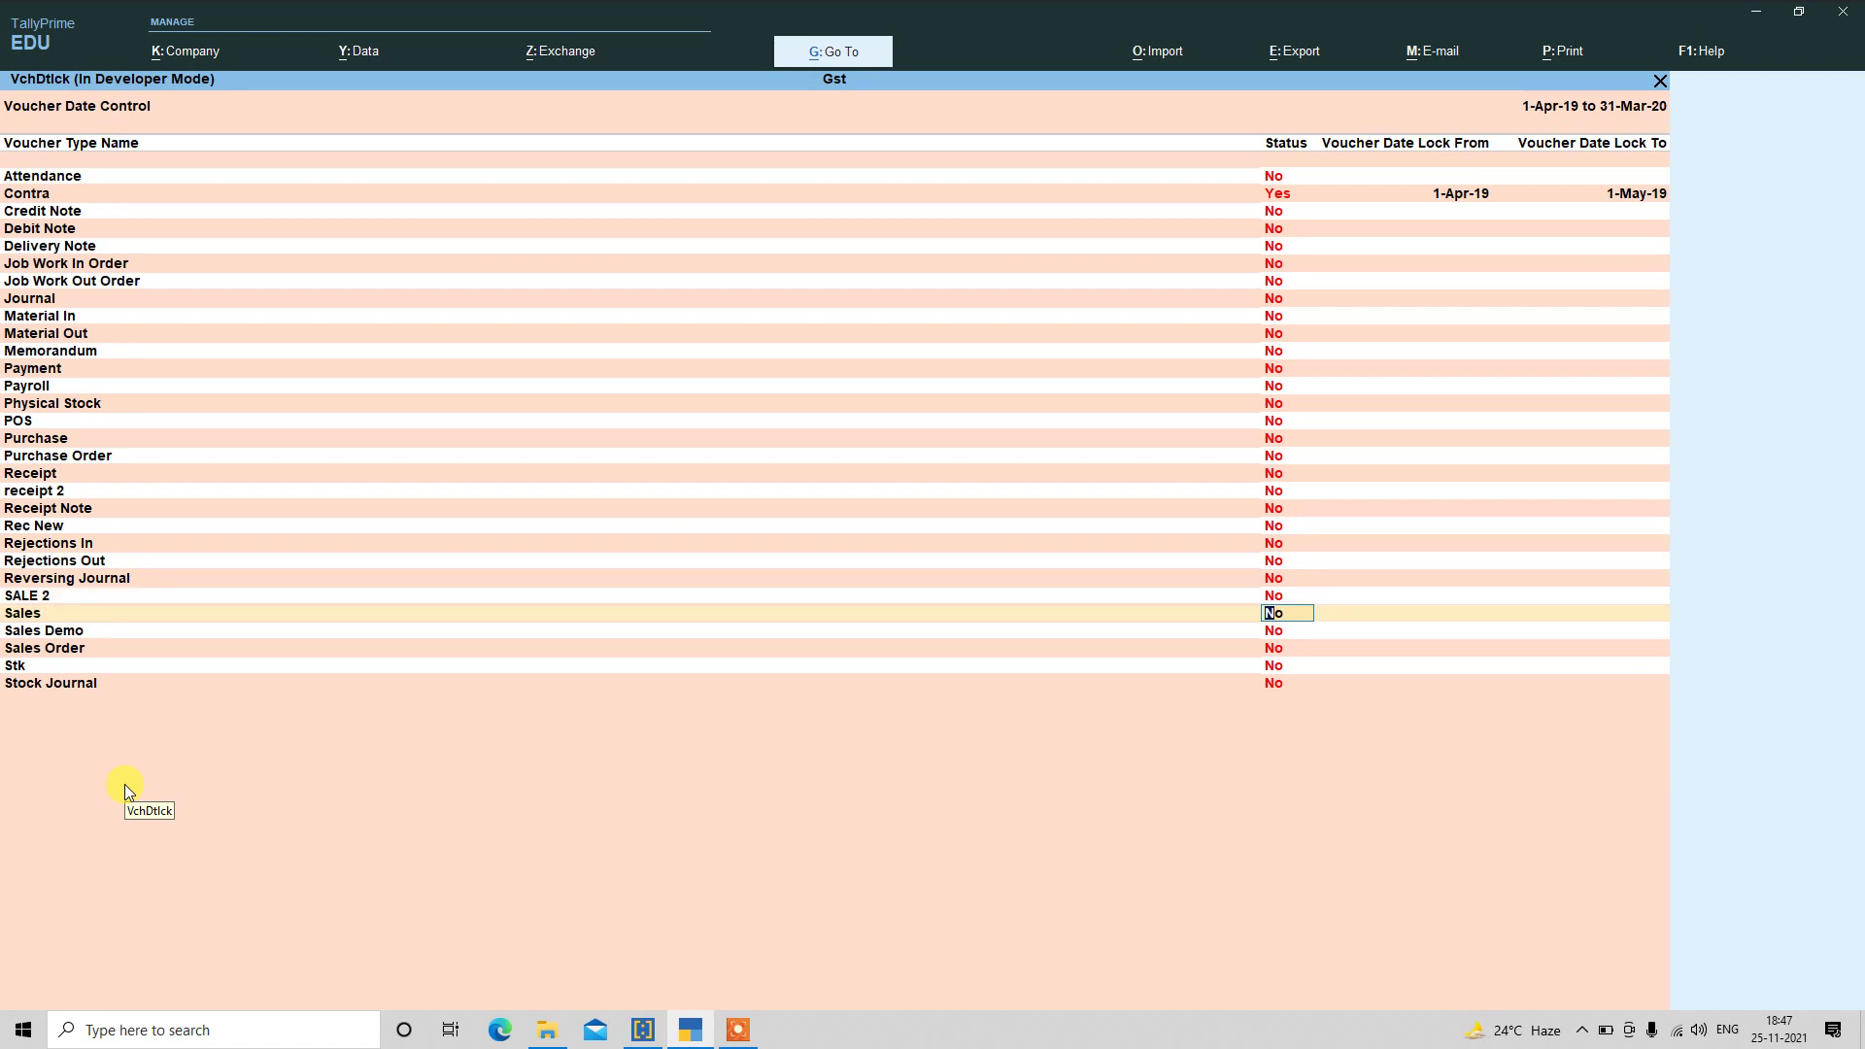
key(Down)
key(y)
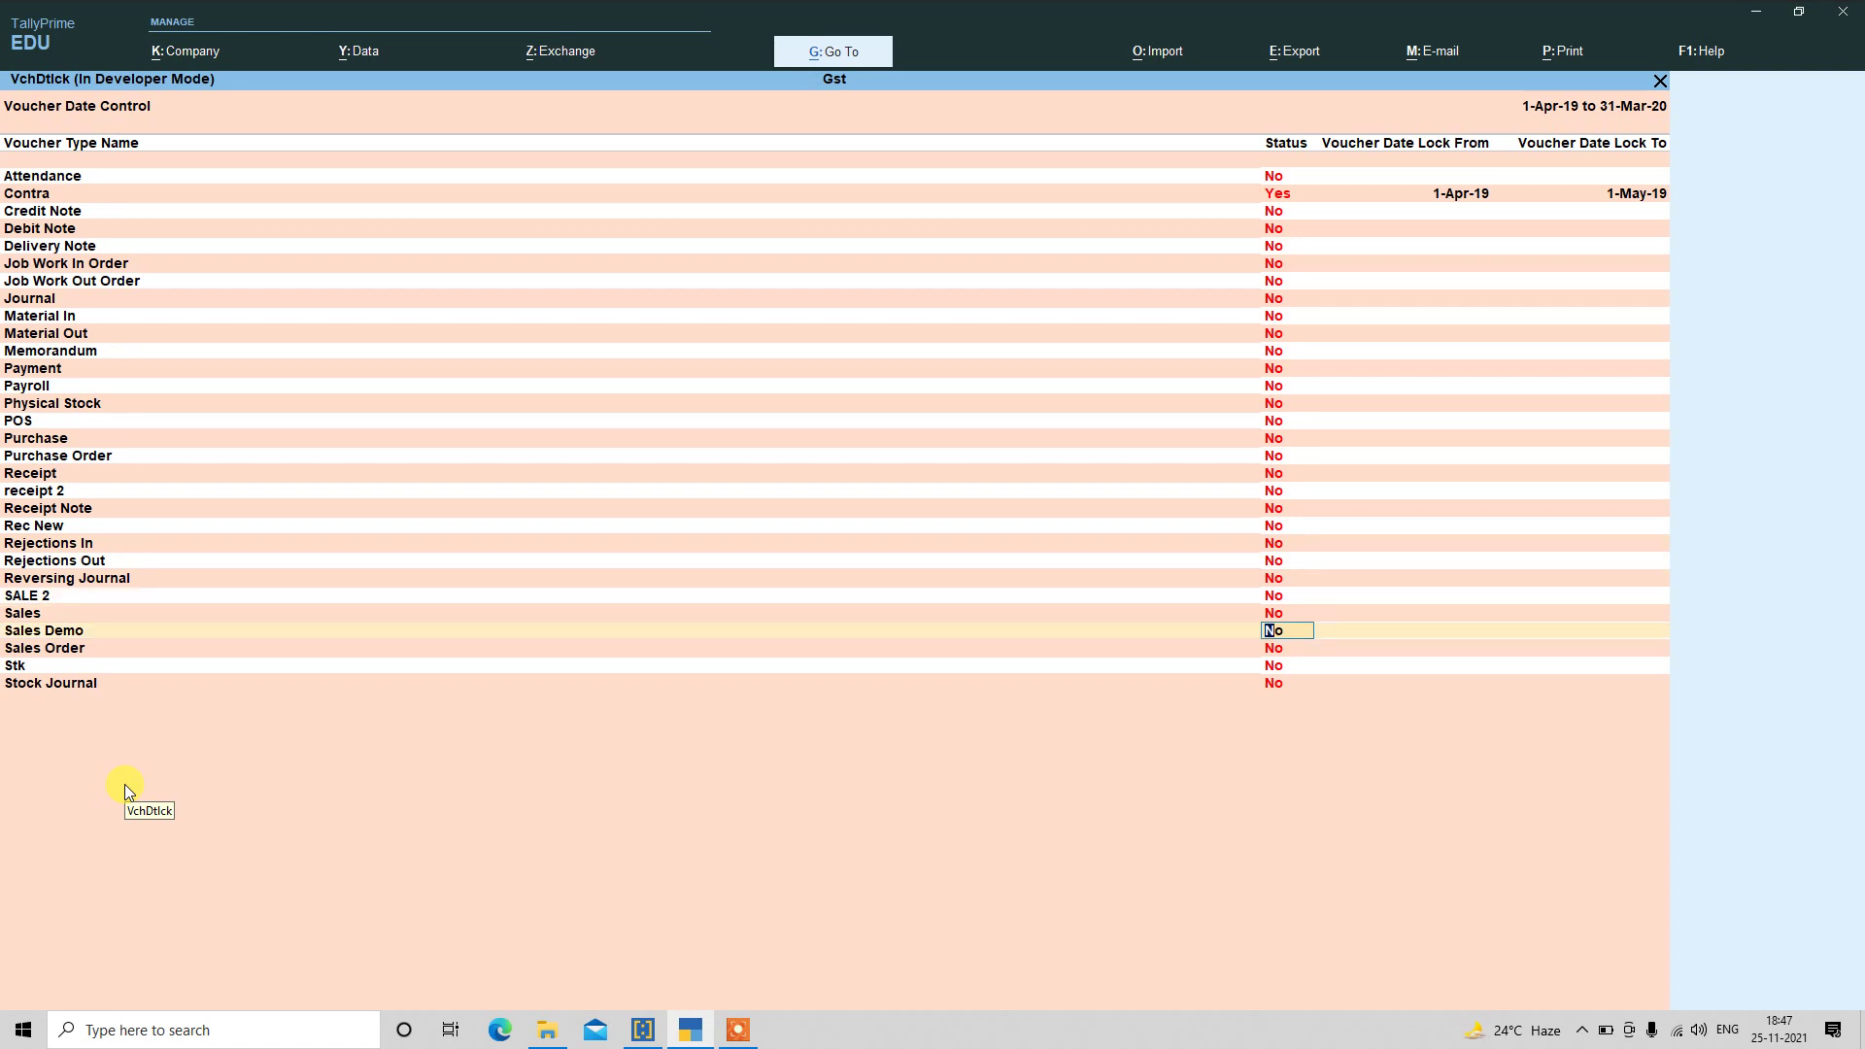
key(Return)
text(1-5)
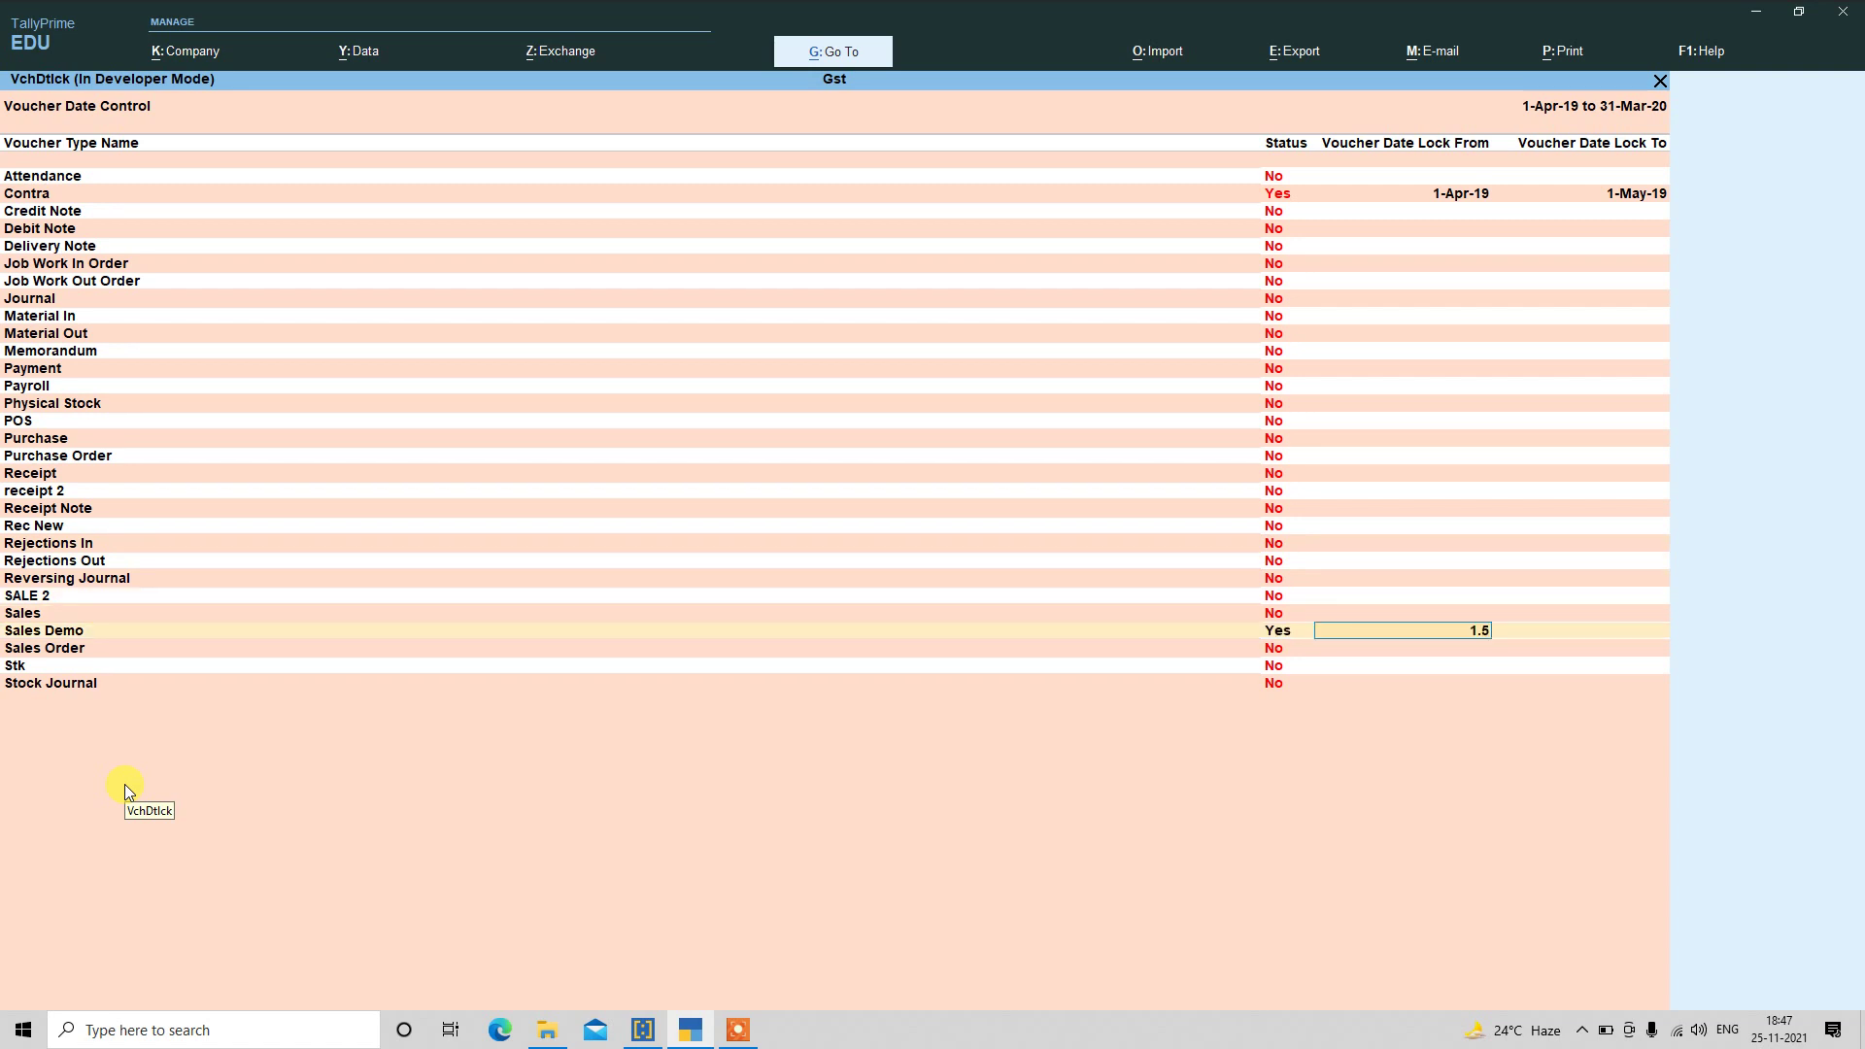
key(Return)
key(BackSpace)
text(2-4)
key(Return)
text(1-5)
key(Return)
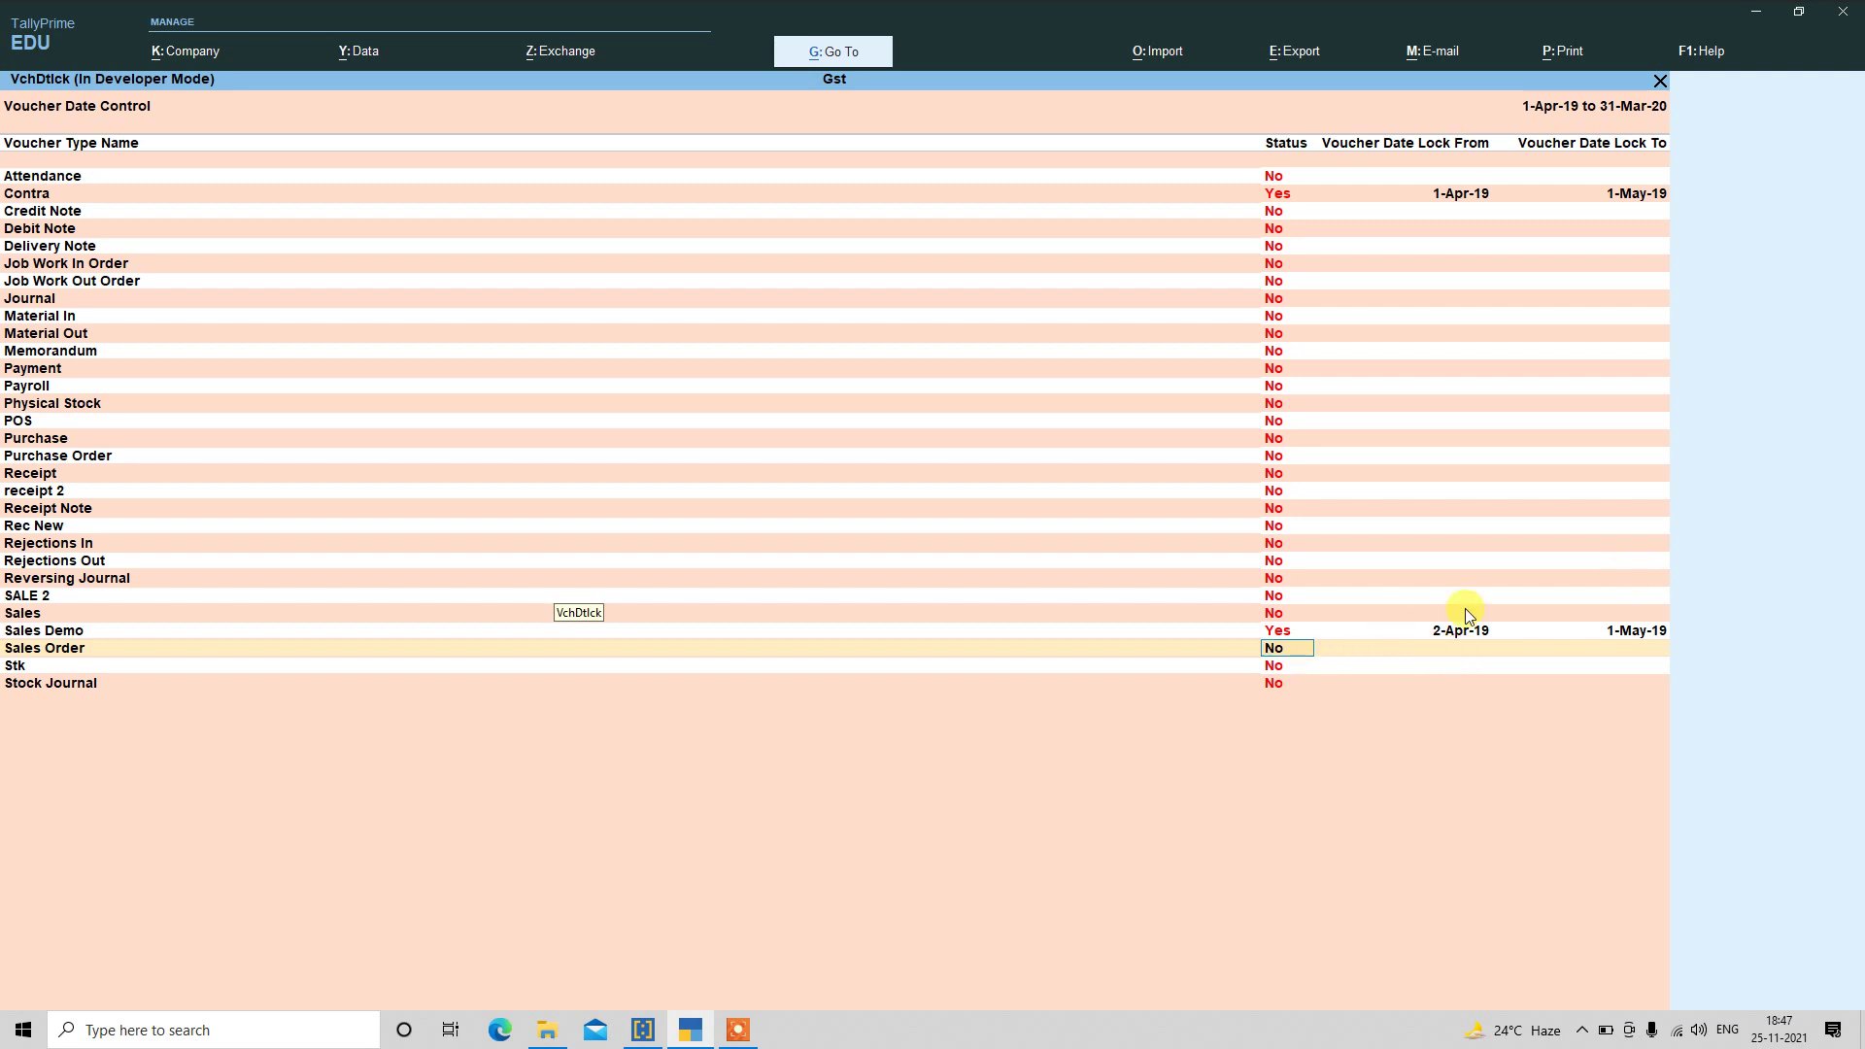
- Save the voucher date locks, then reopen the lock list to check them and leave it
key(ctrl)
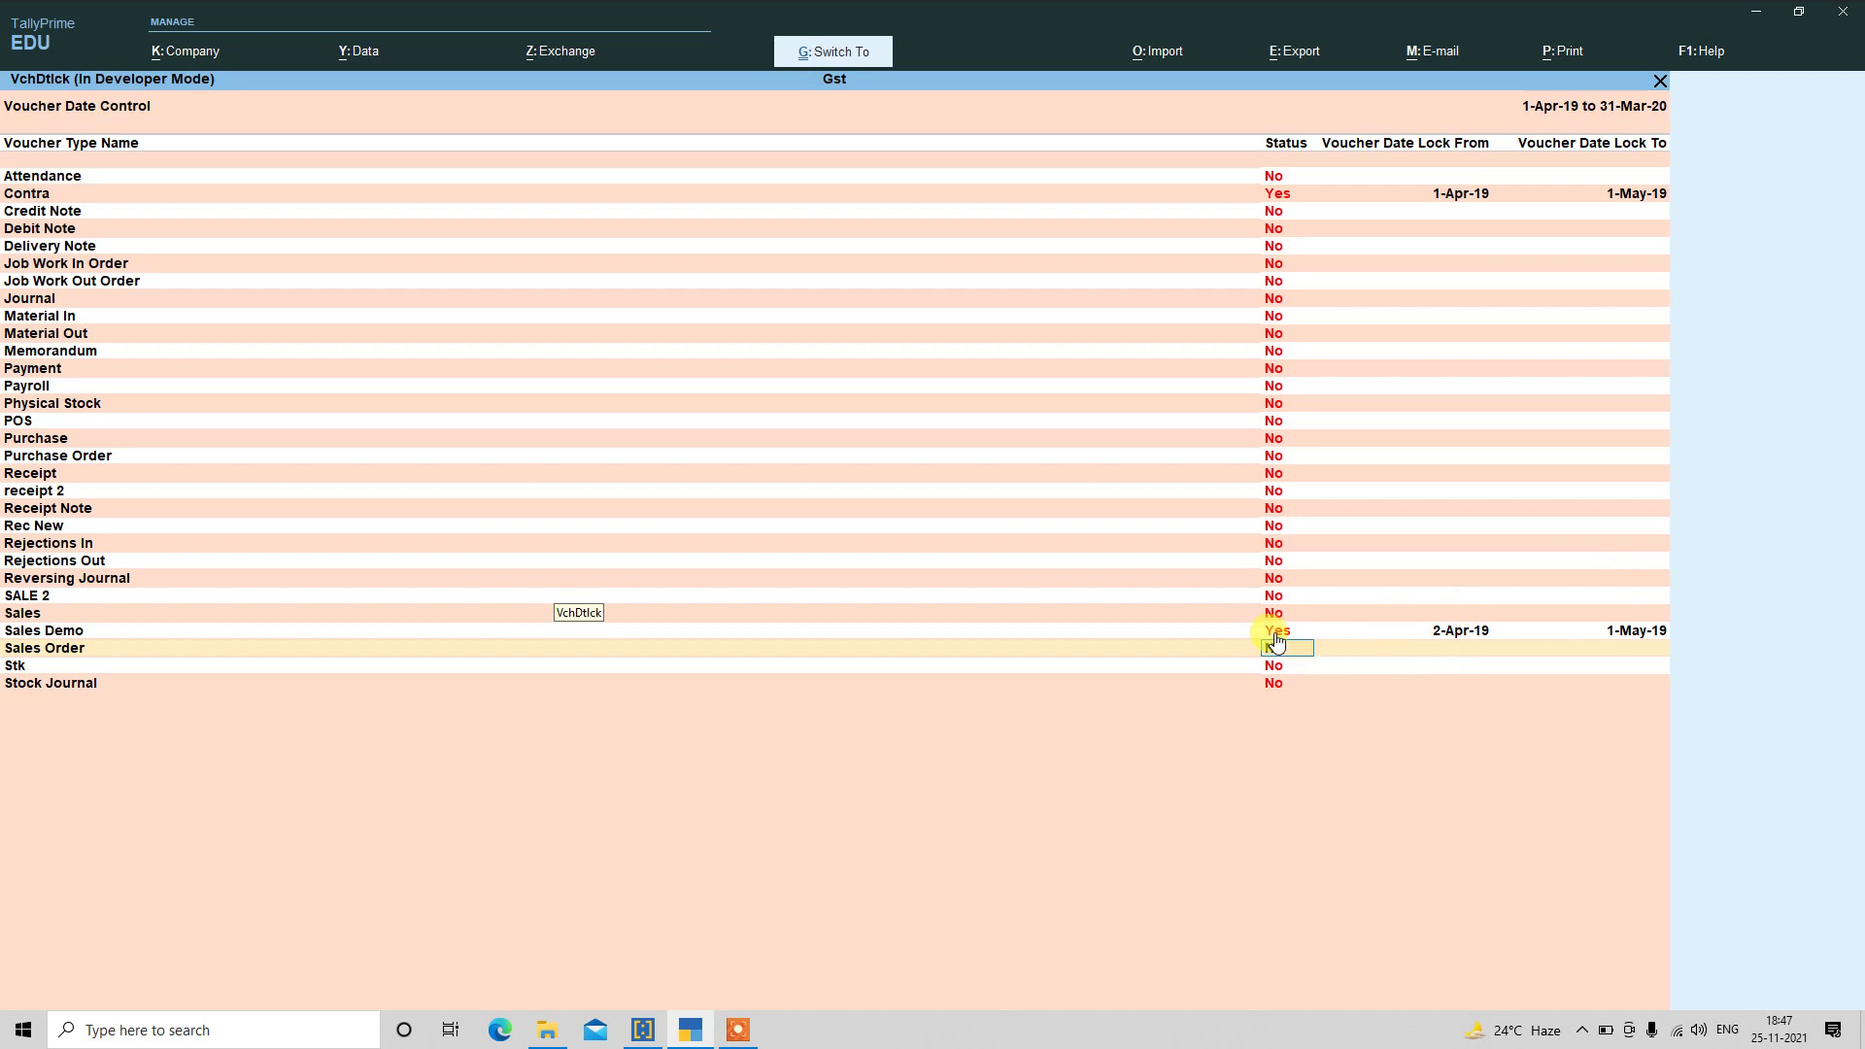
key(ctrl+a)
key(Return)
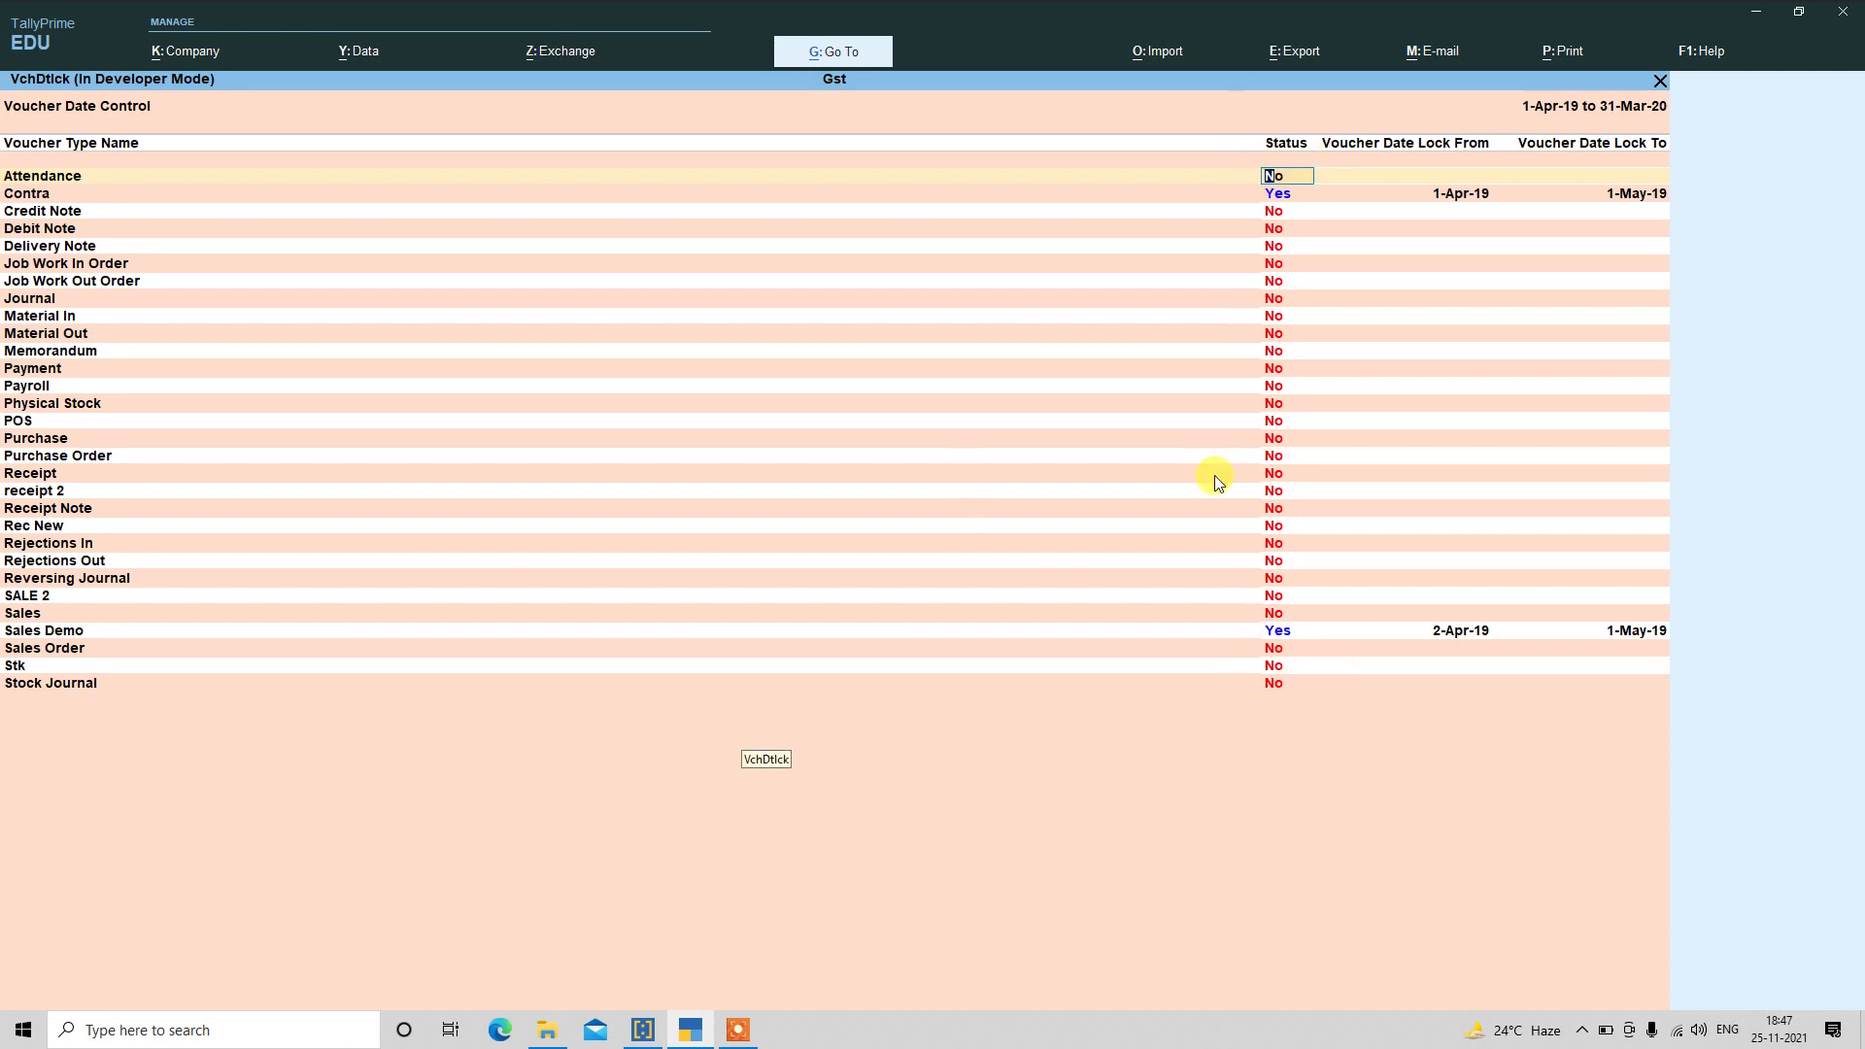
key(BackSpace)
key(Escape)
key(y)
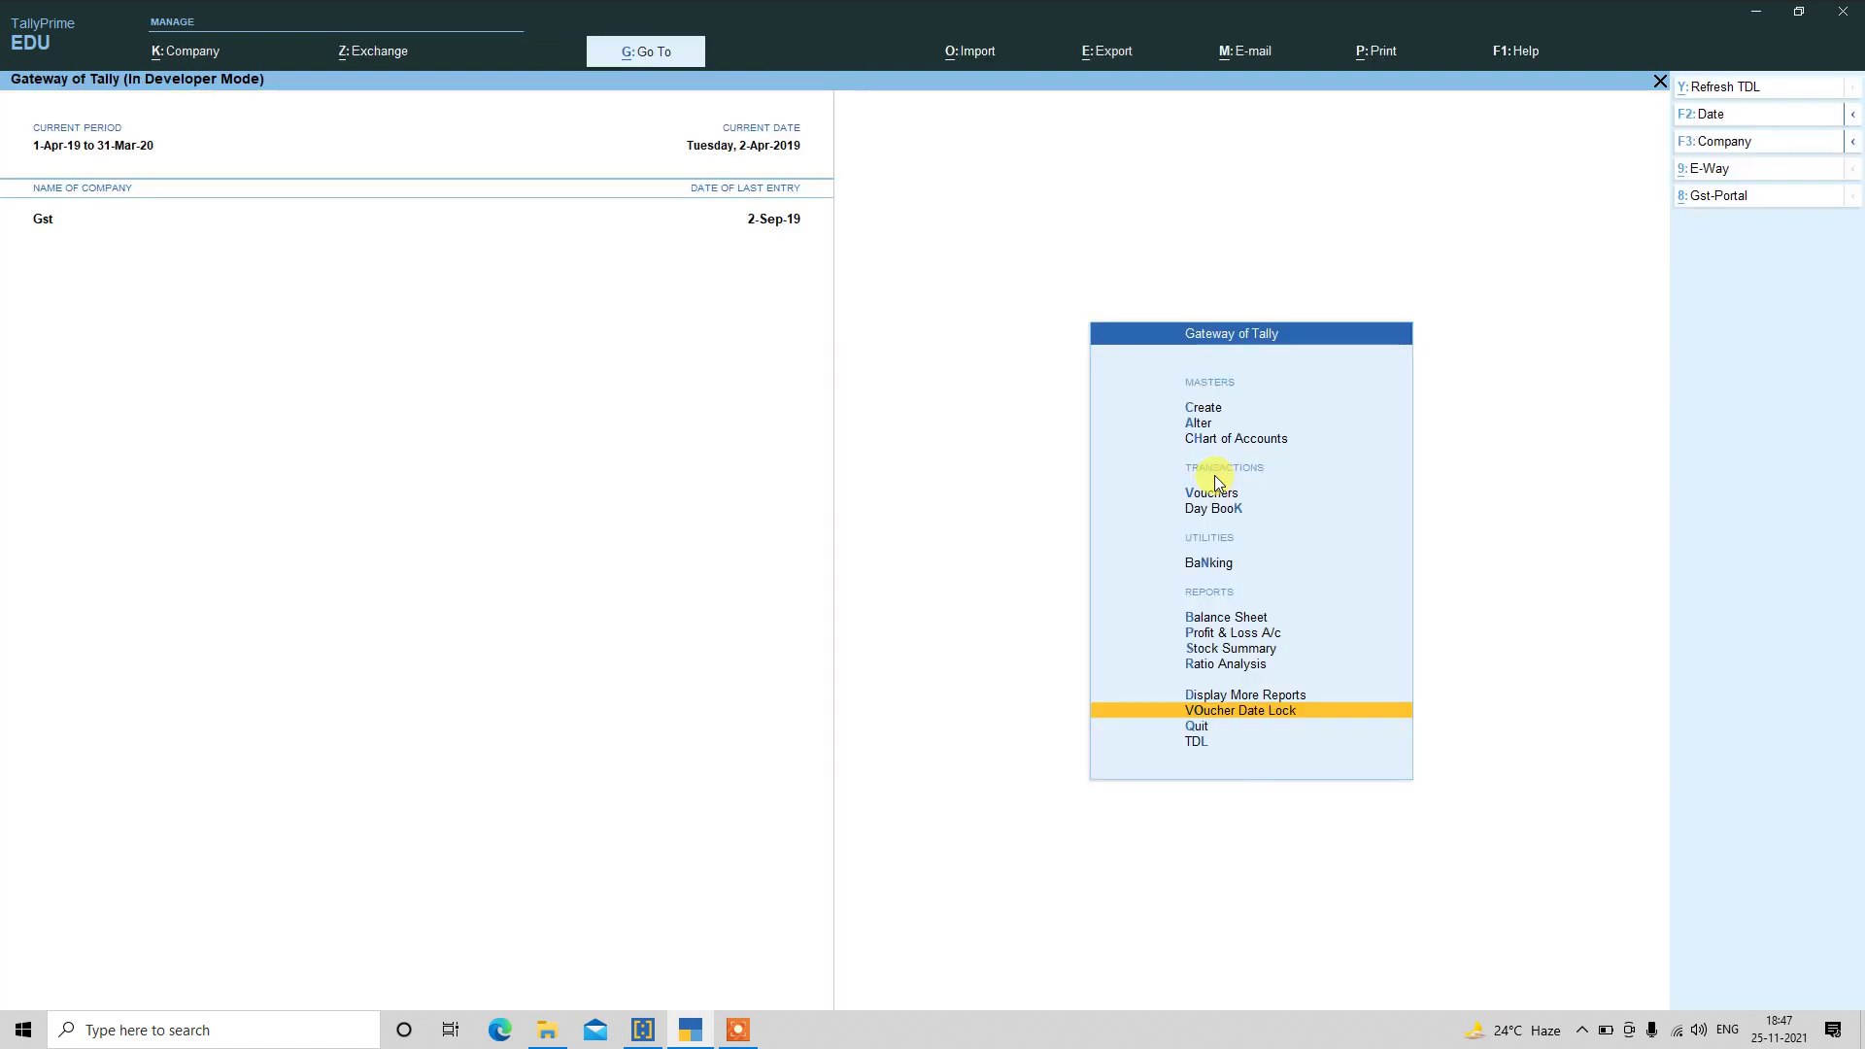
- Start a Contra voucher and set its date to 1-Jun-19
key(v)
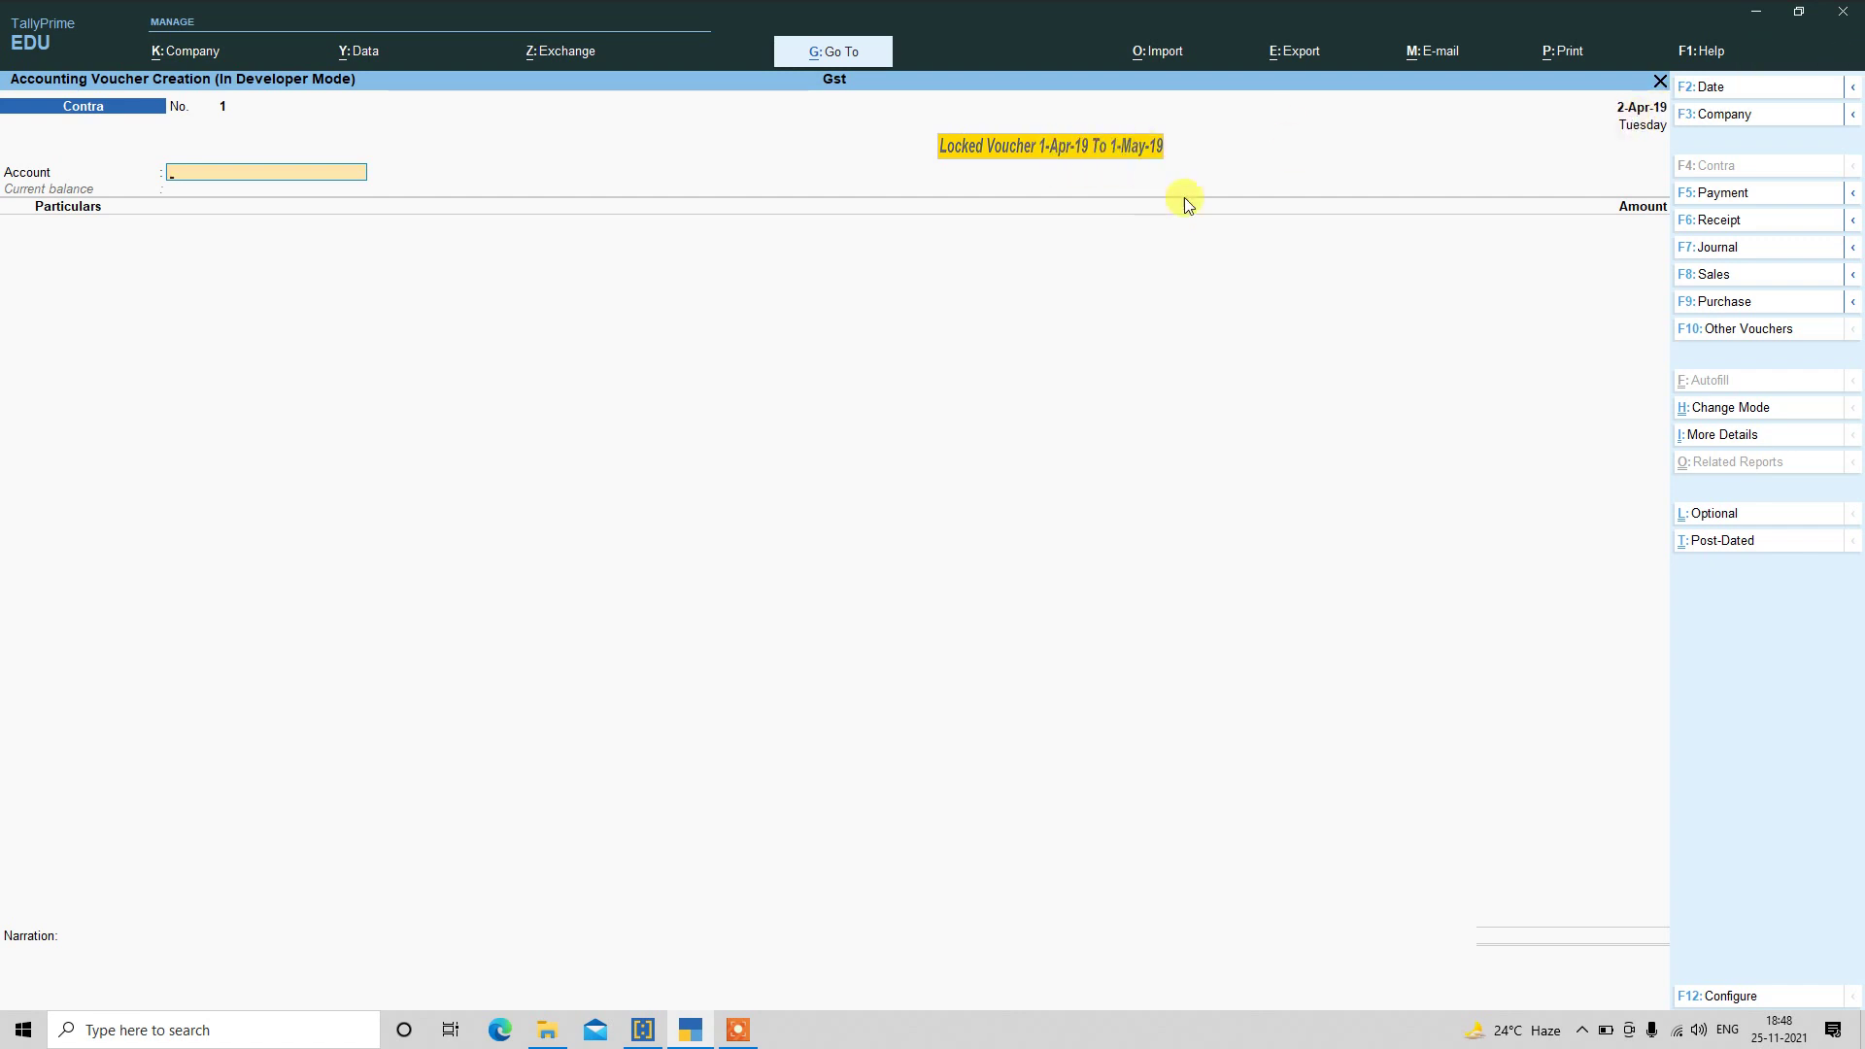
click(1707, 87)
text(1.6)
key(Return)
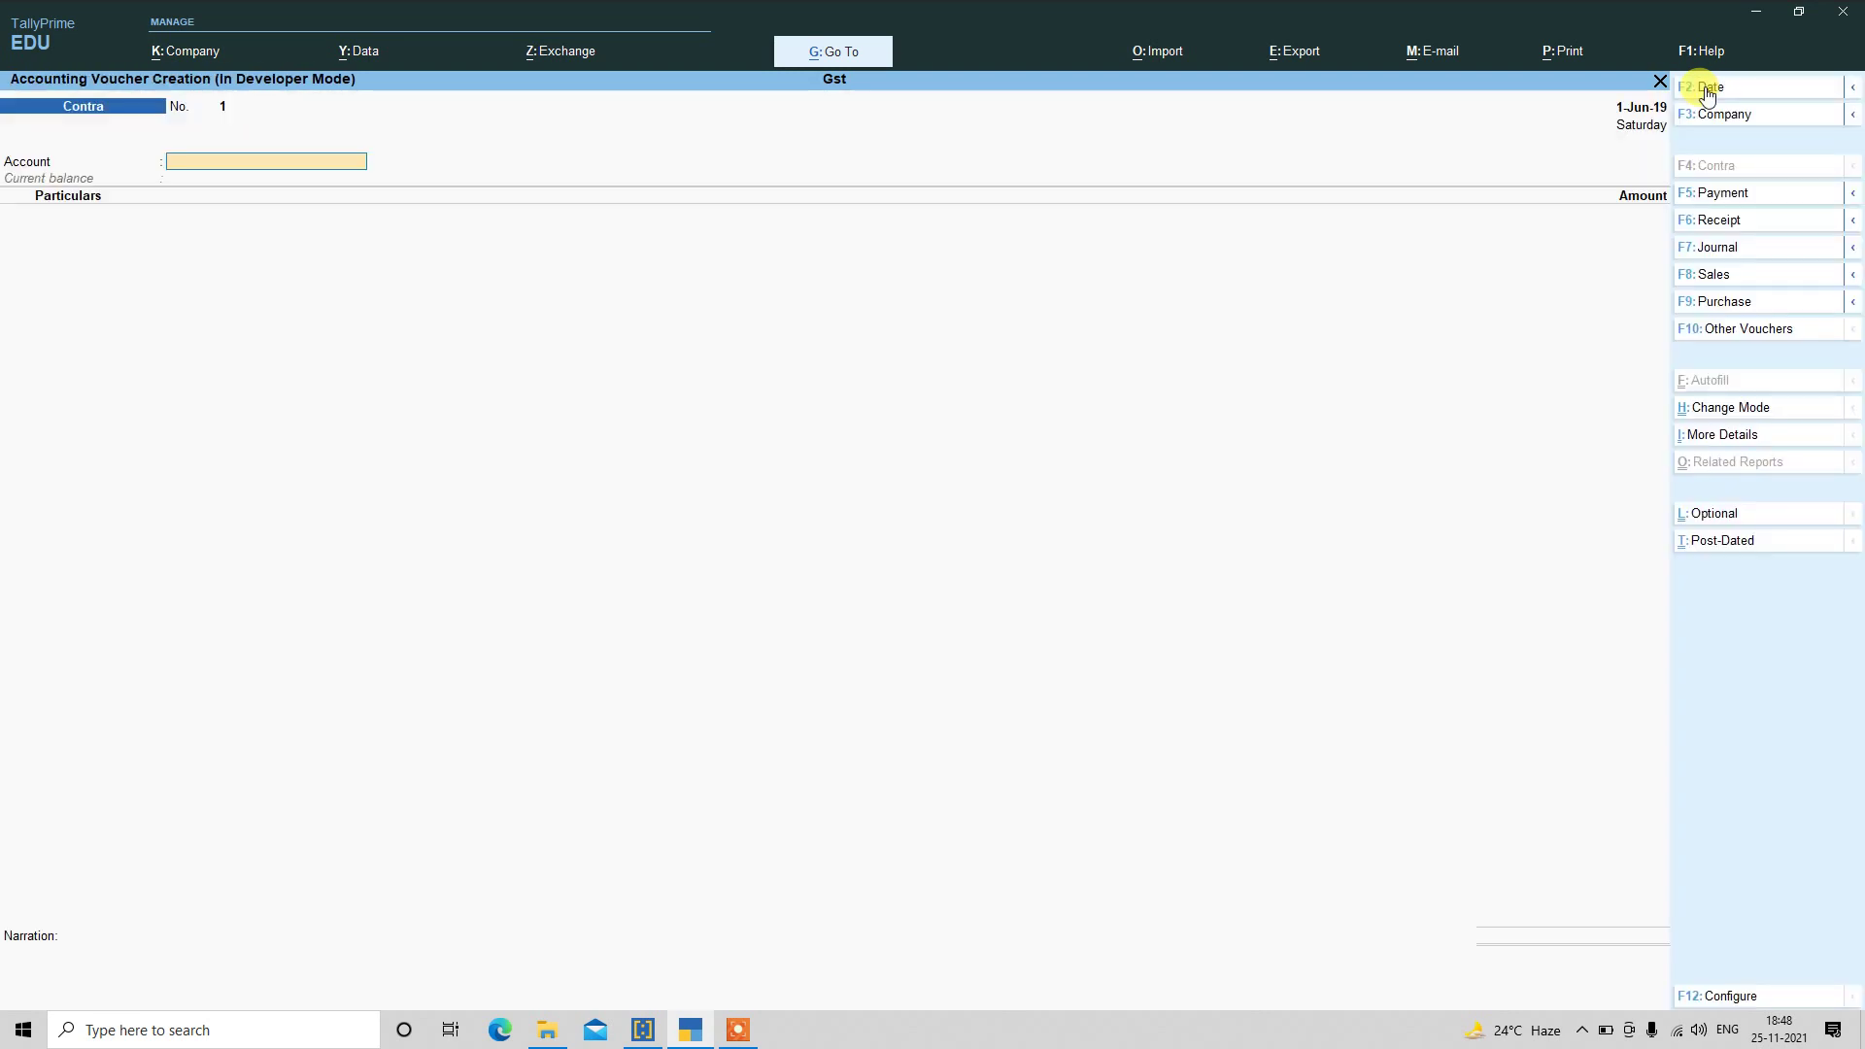
- Fill the Contra voucher with Bank as the account and Cash for 100, save it and leave voucher entry
key(Return)
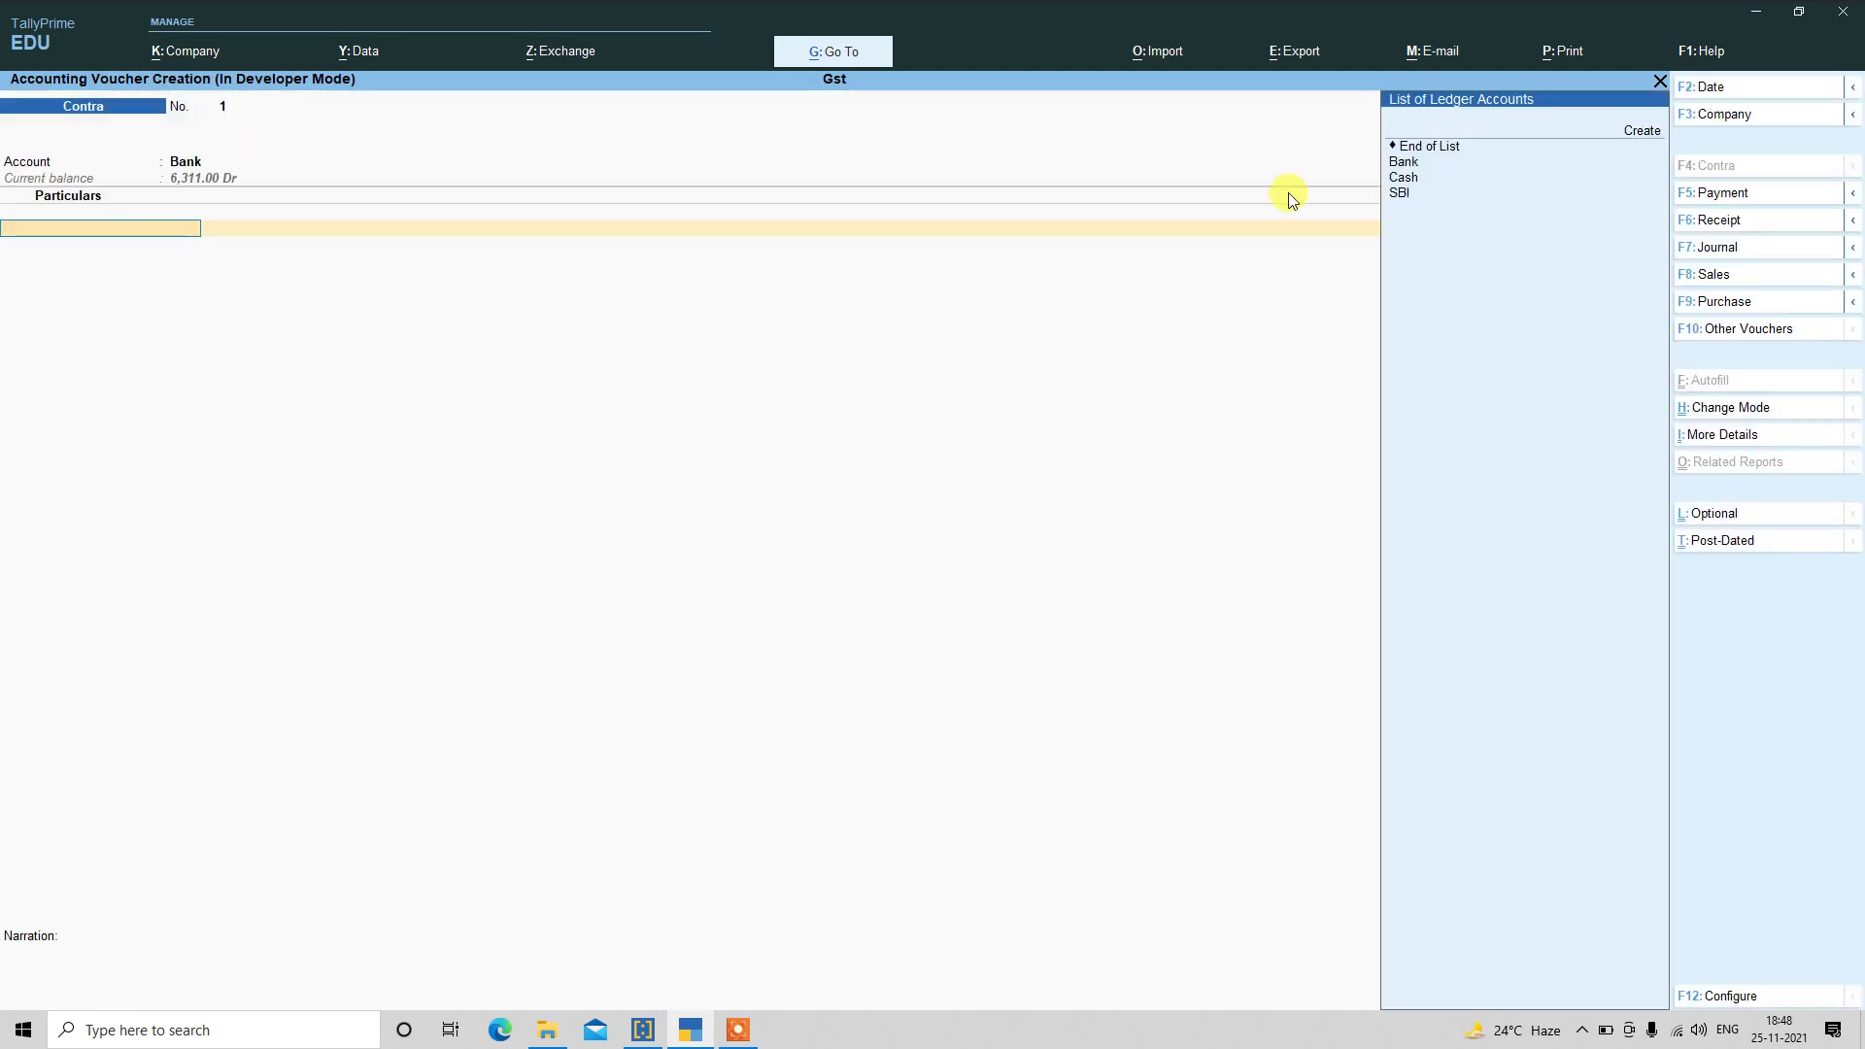
key(Down)
key(Down)
key(Return)
text(100)
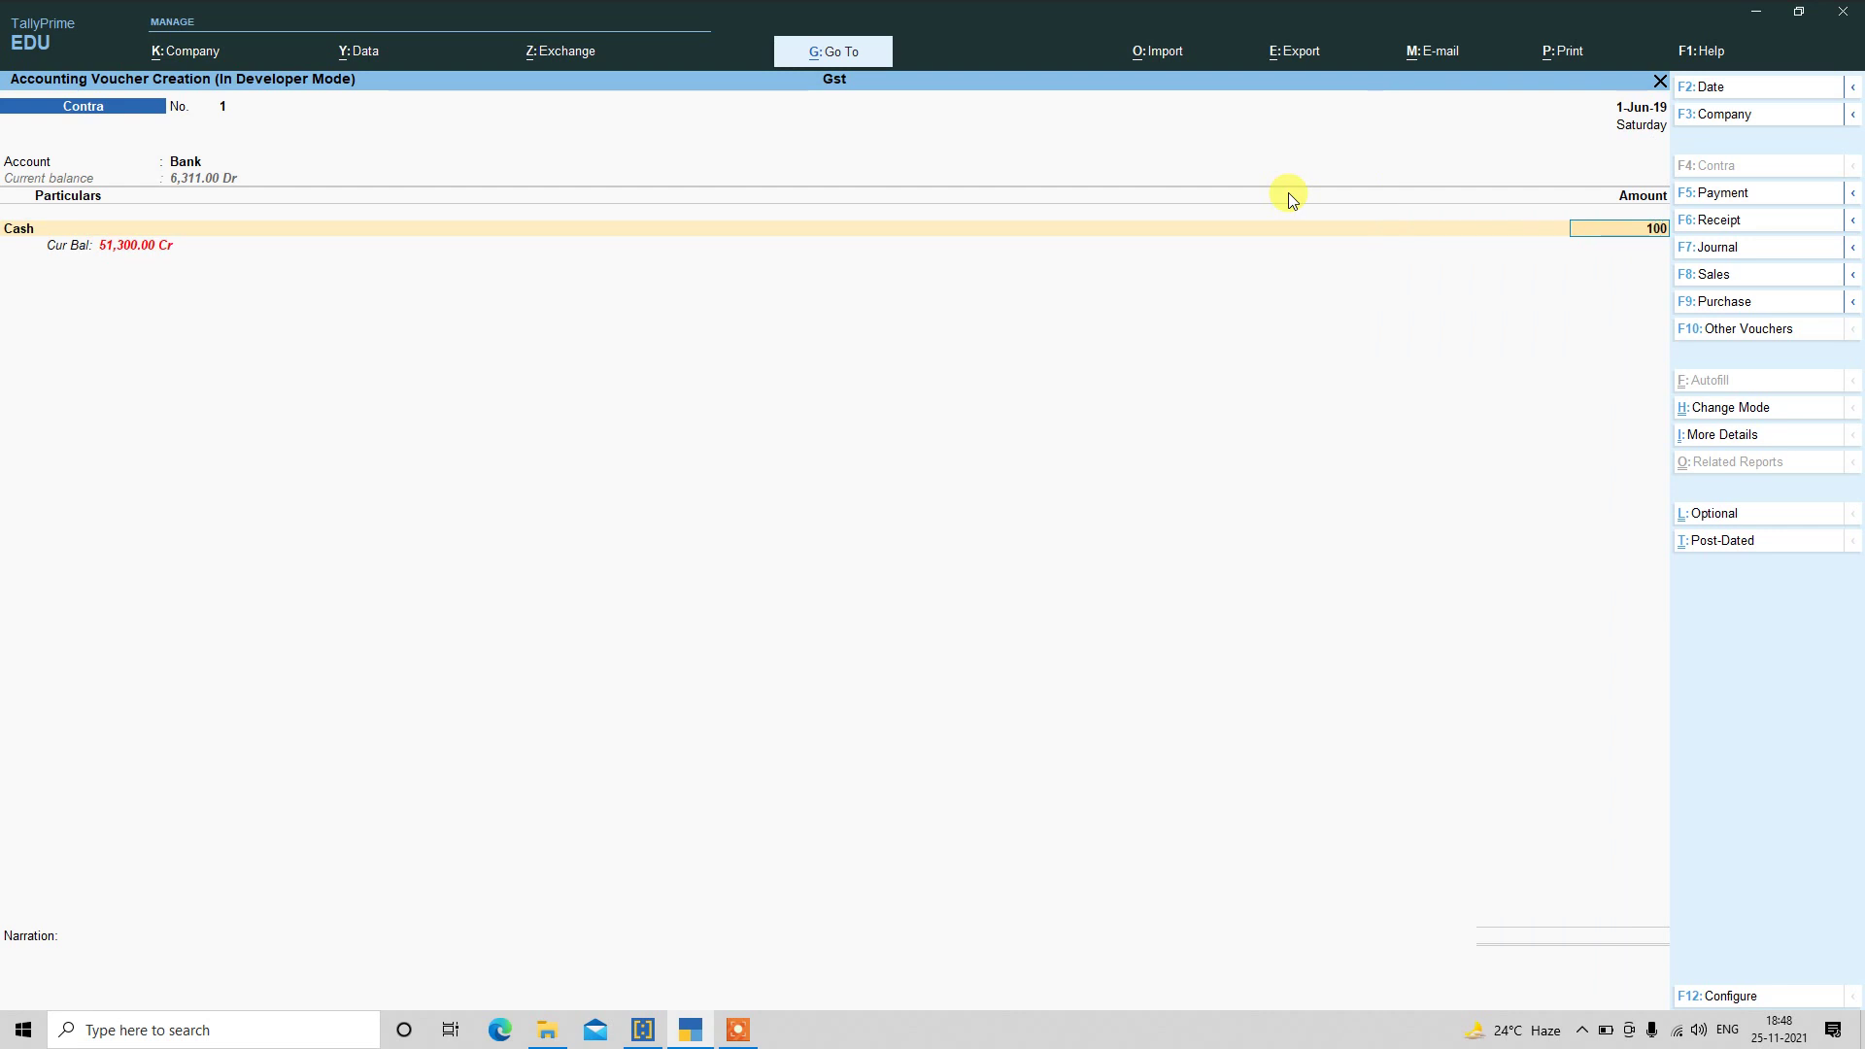
key(Return)
key(Return)
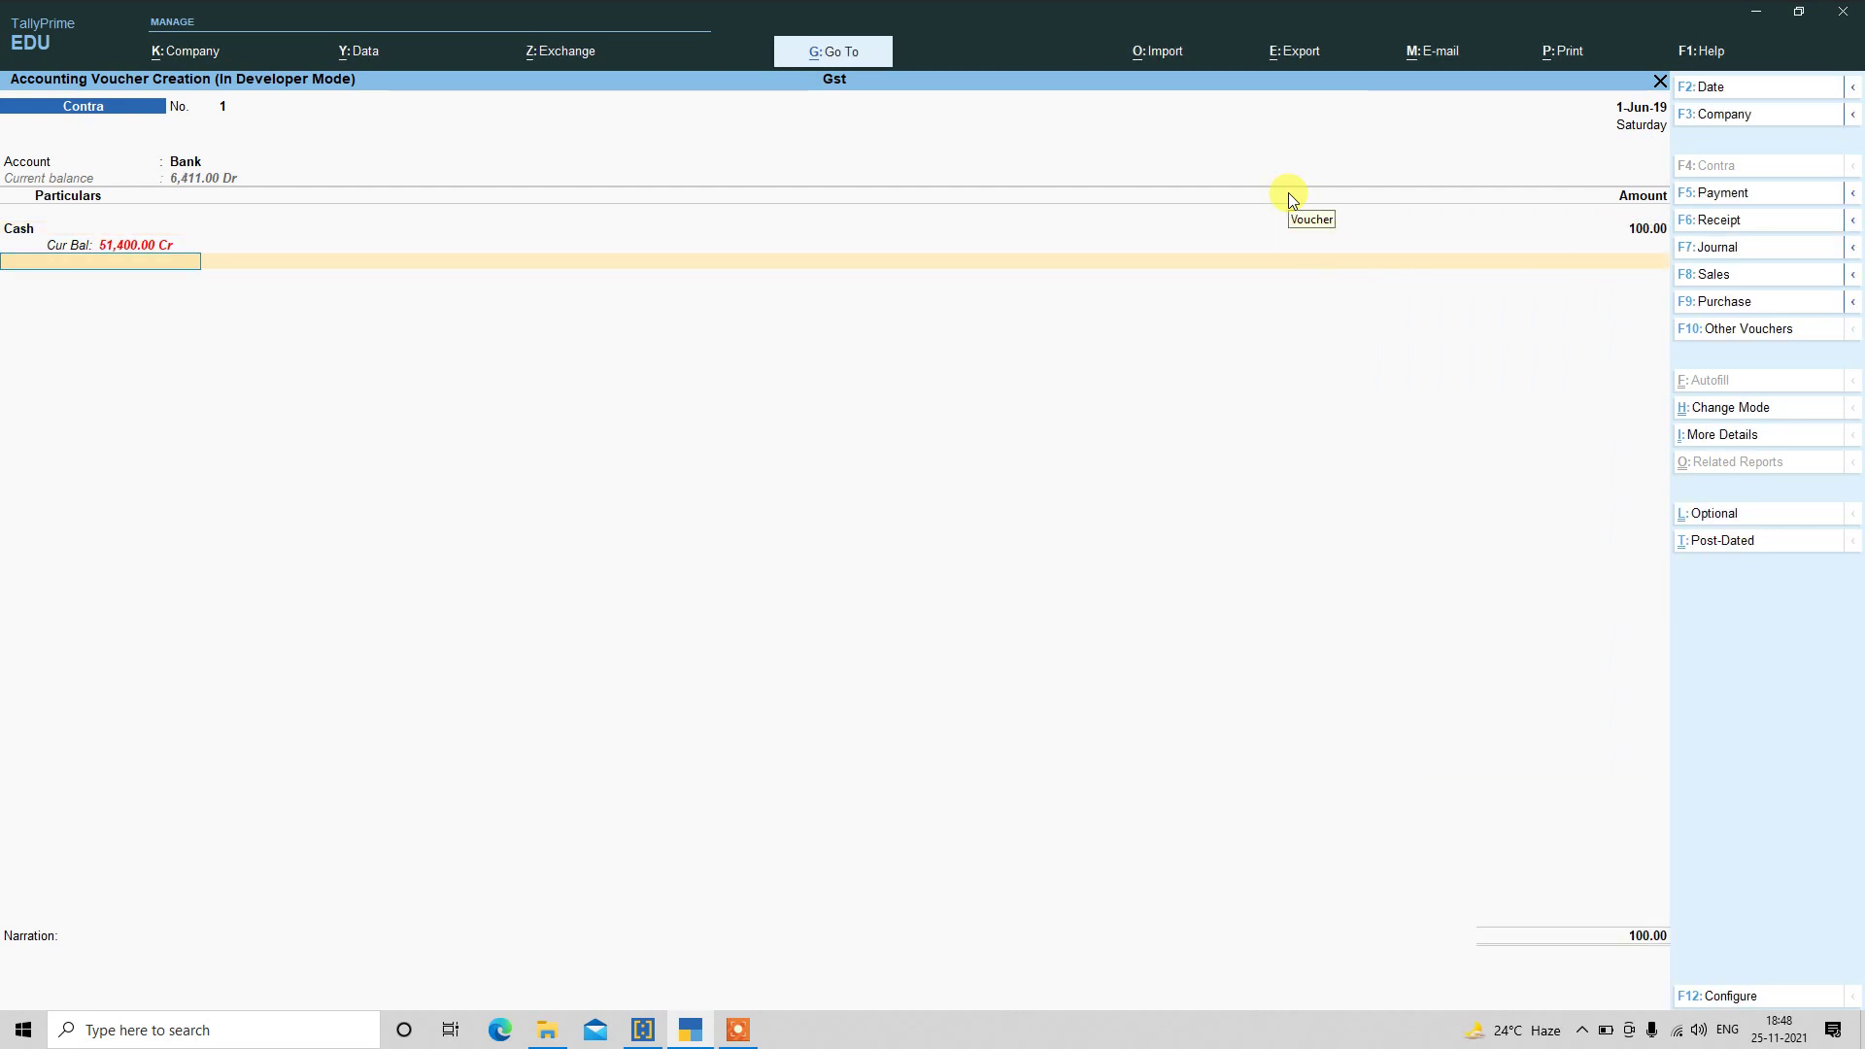
key(Return)
key(Return)
key(Return)
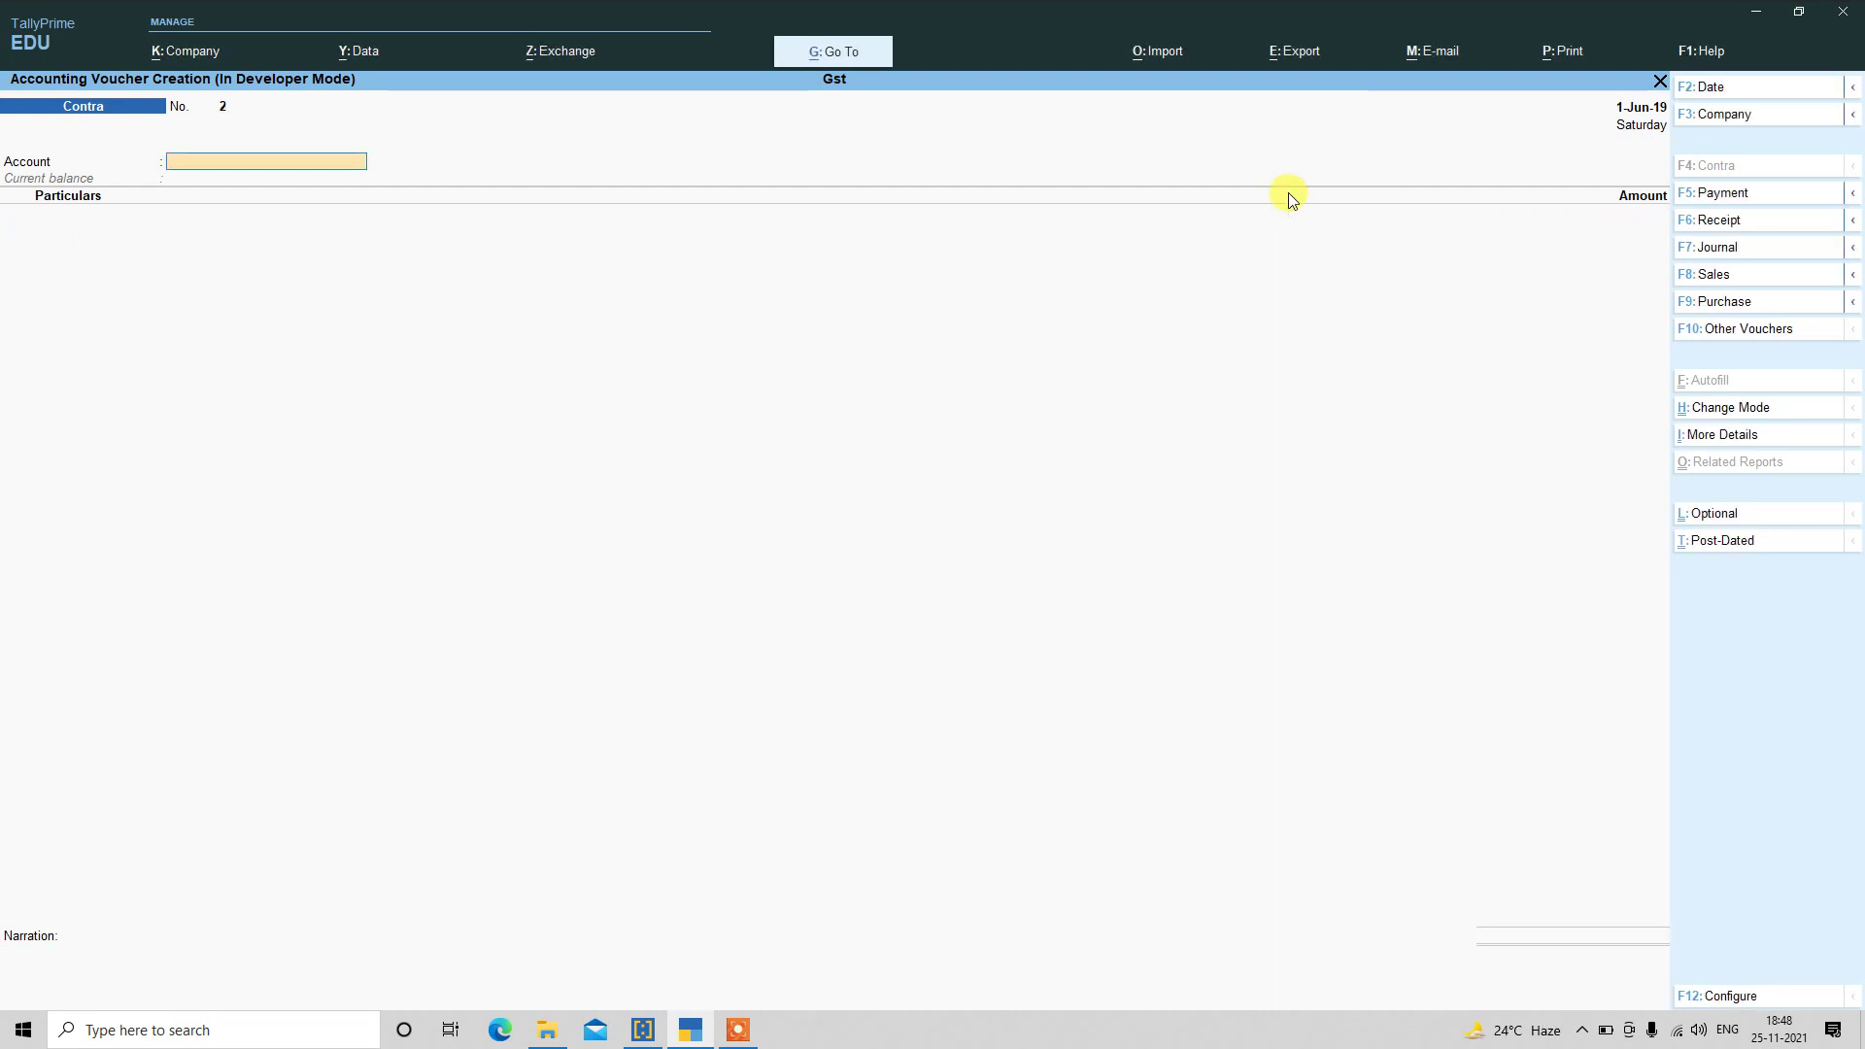
key(Escape)
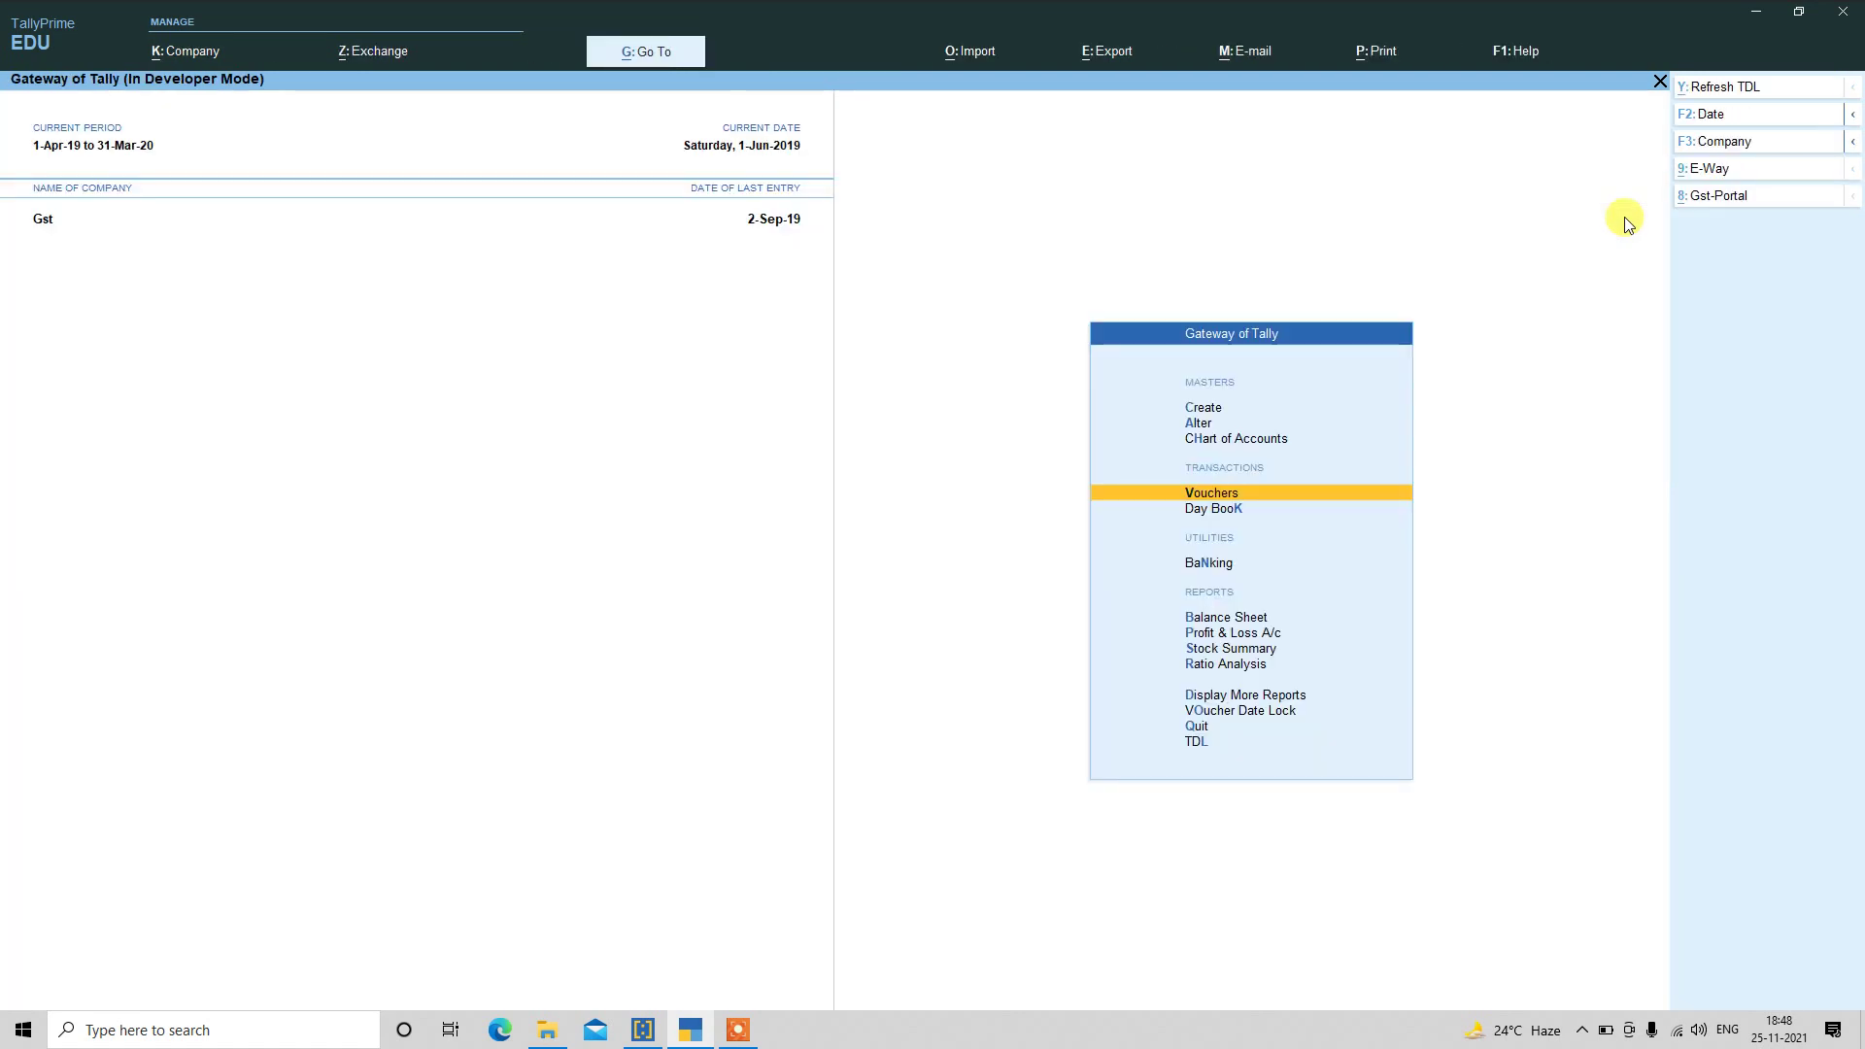
- Start another Contra voucher and set its date to 1-May-19
key(k)
key(Escape)
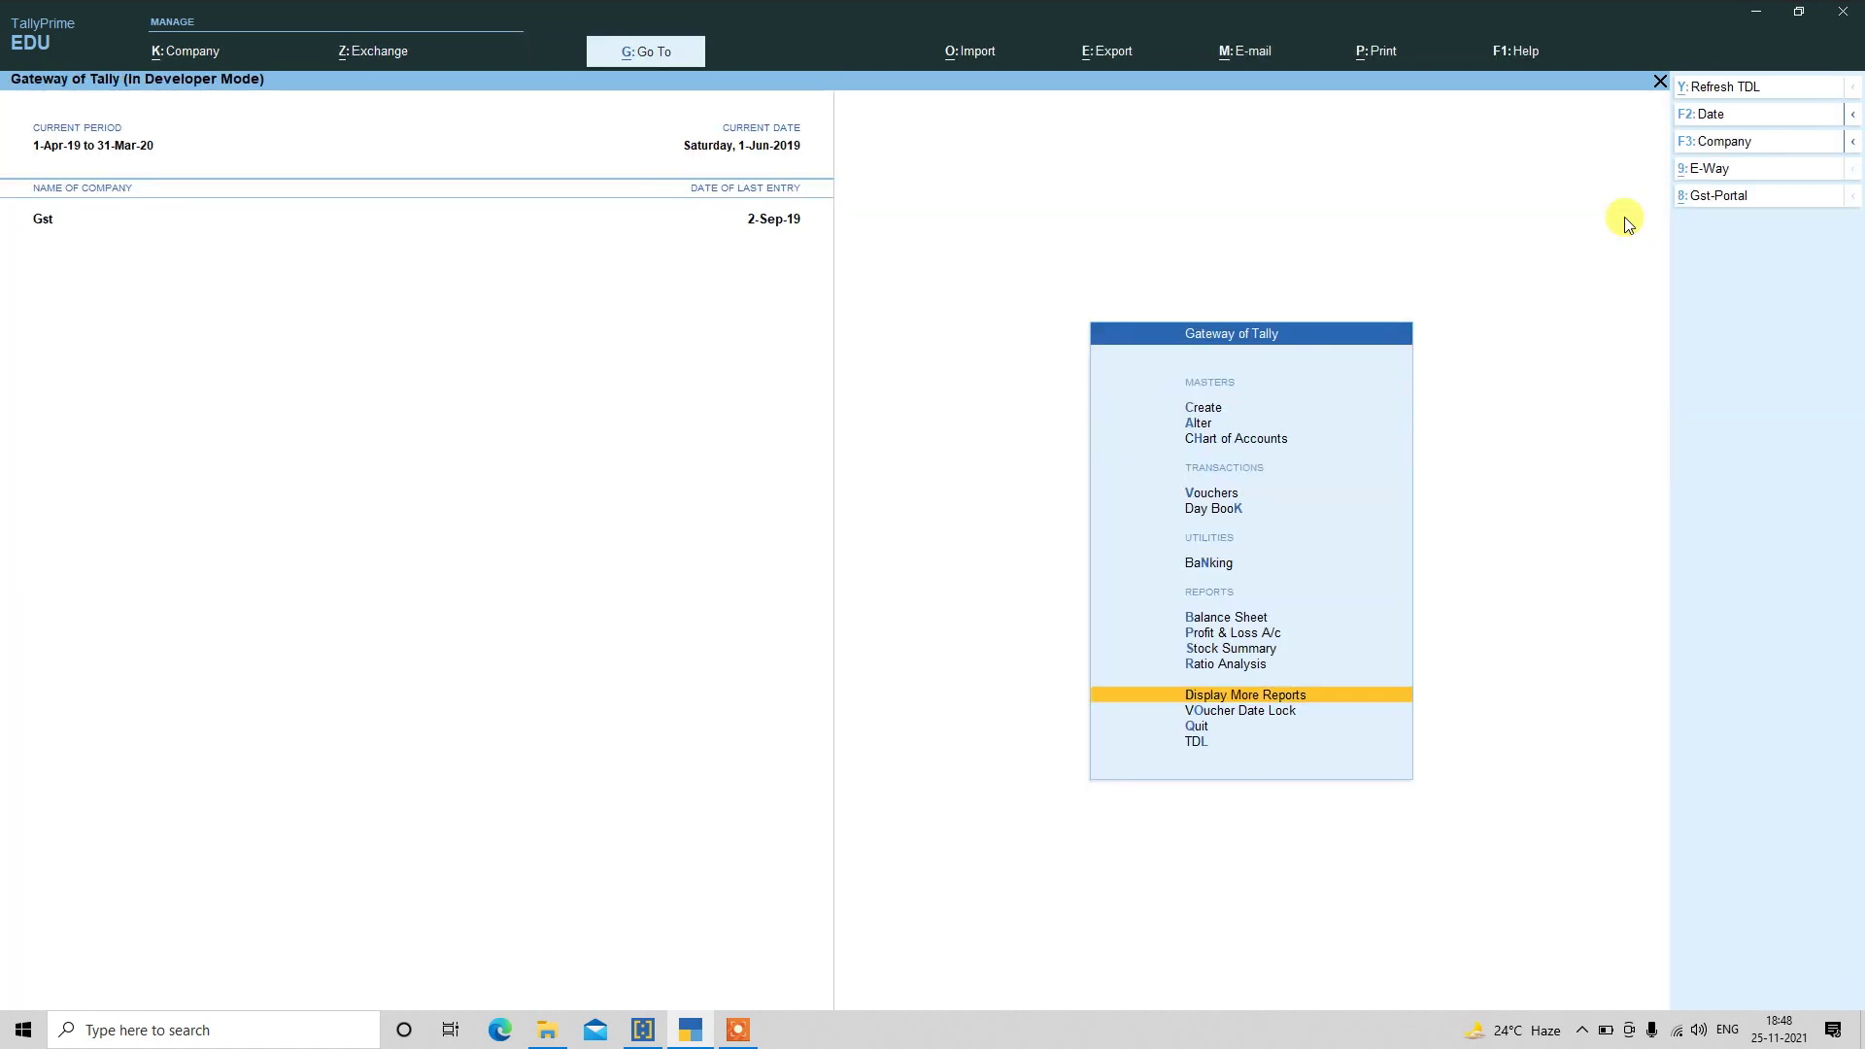
key(v)
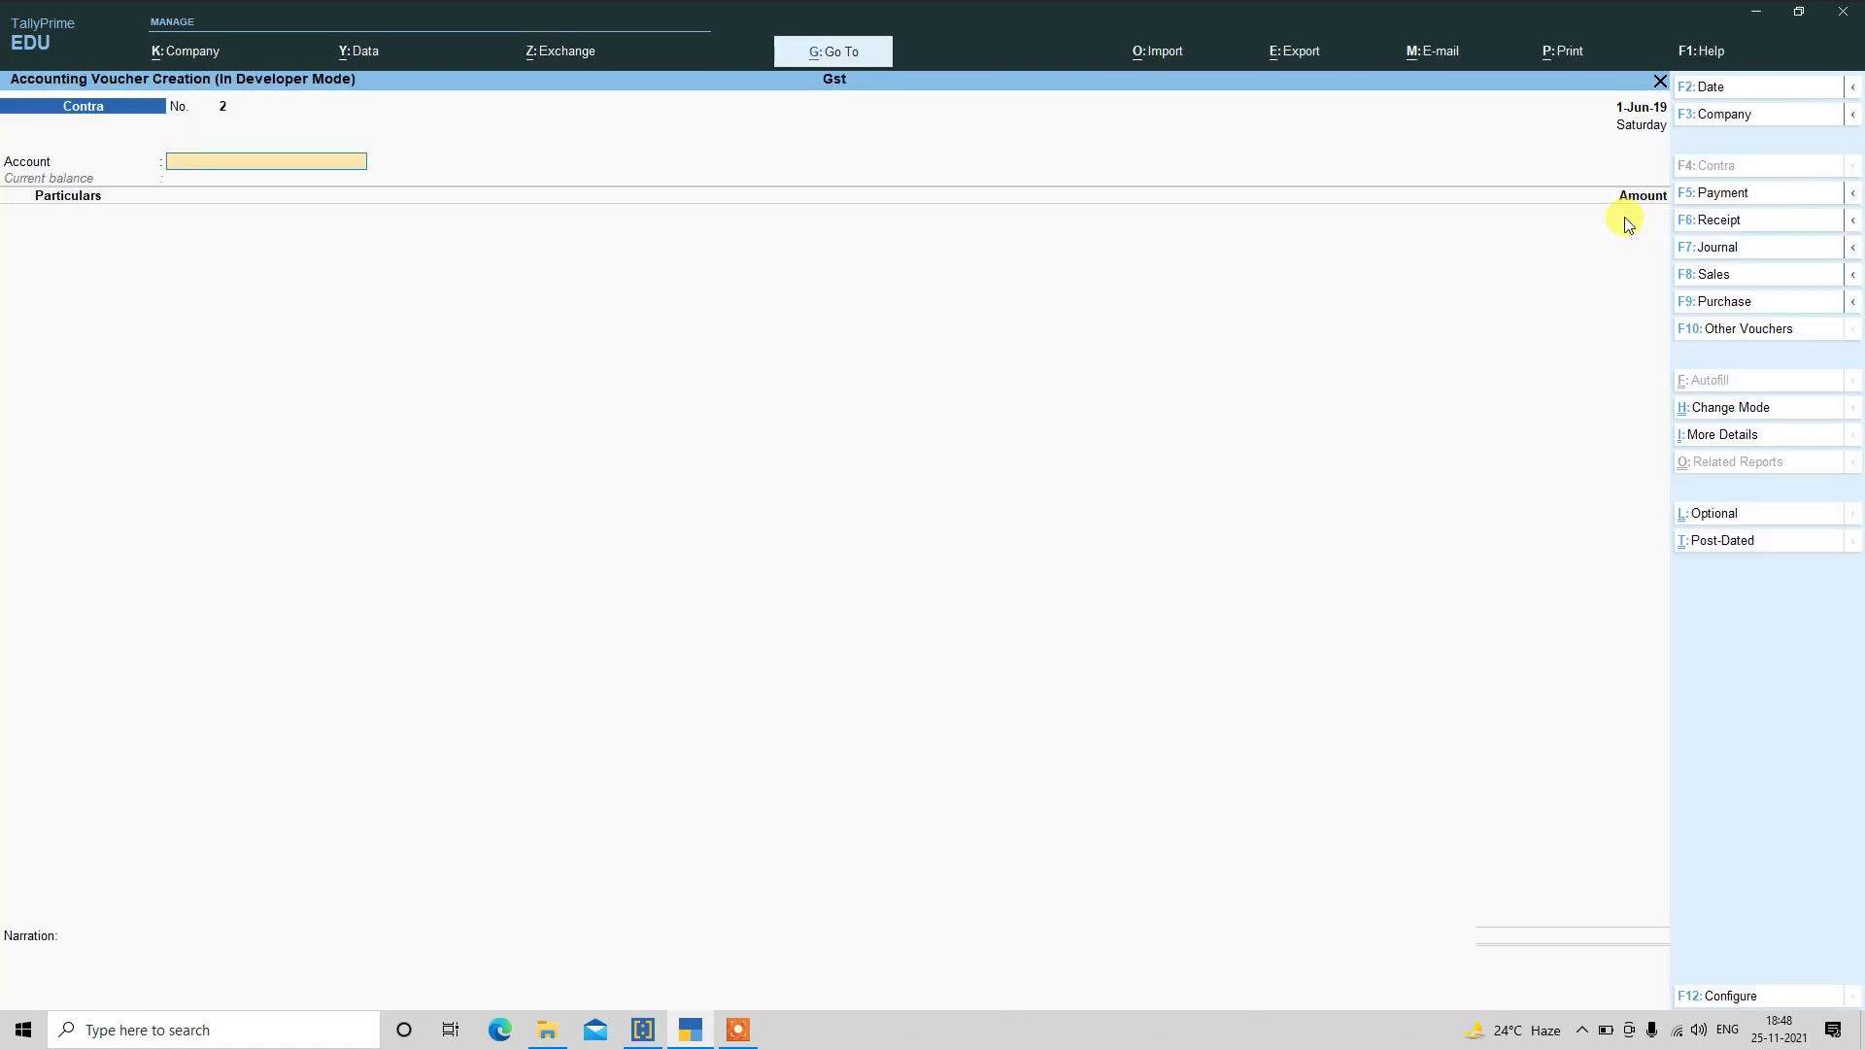
click(1725, 97)
text(1.5)
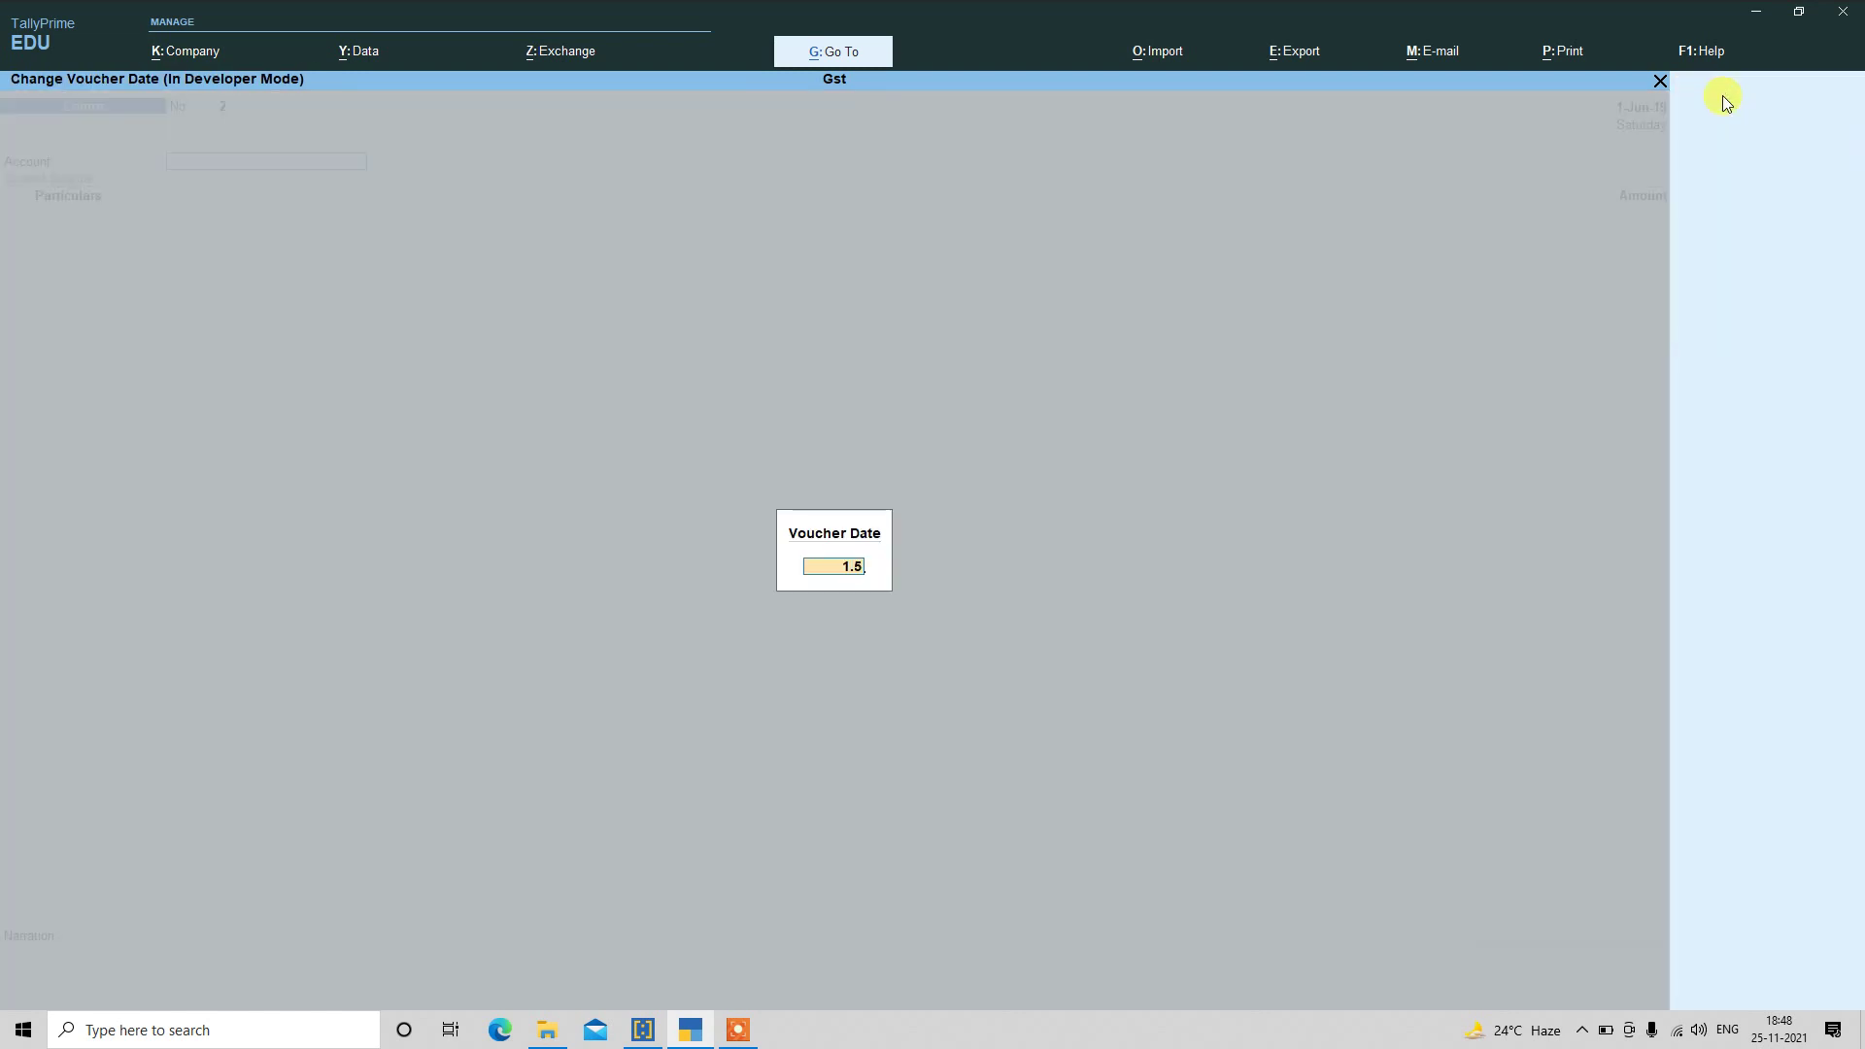
key(Return)
- Try to save the Contra voucher dated in the locked period with Bank as the account and Cash for 100
key(Return)
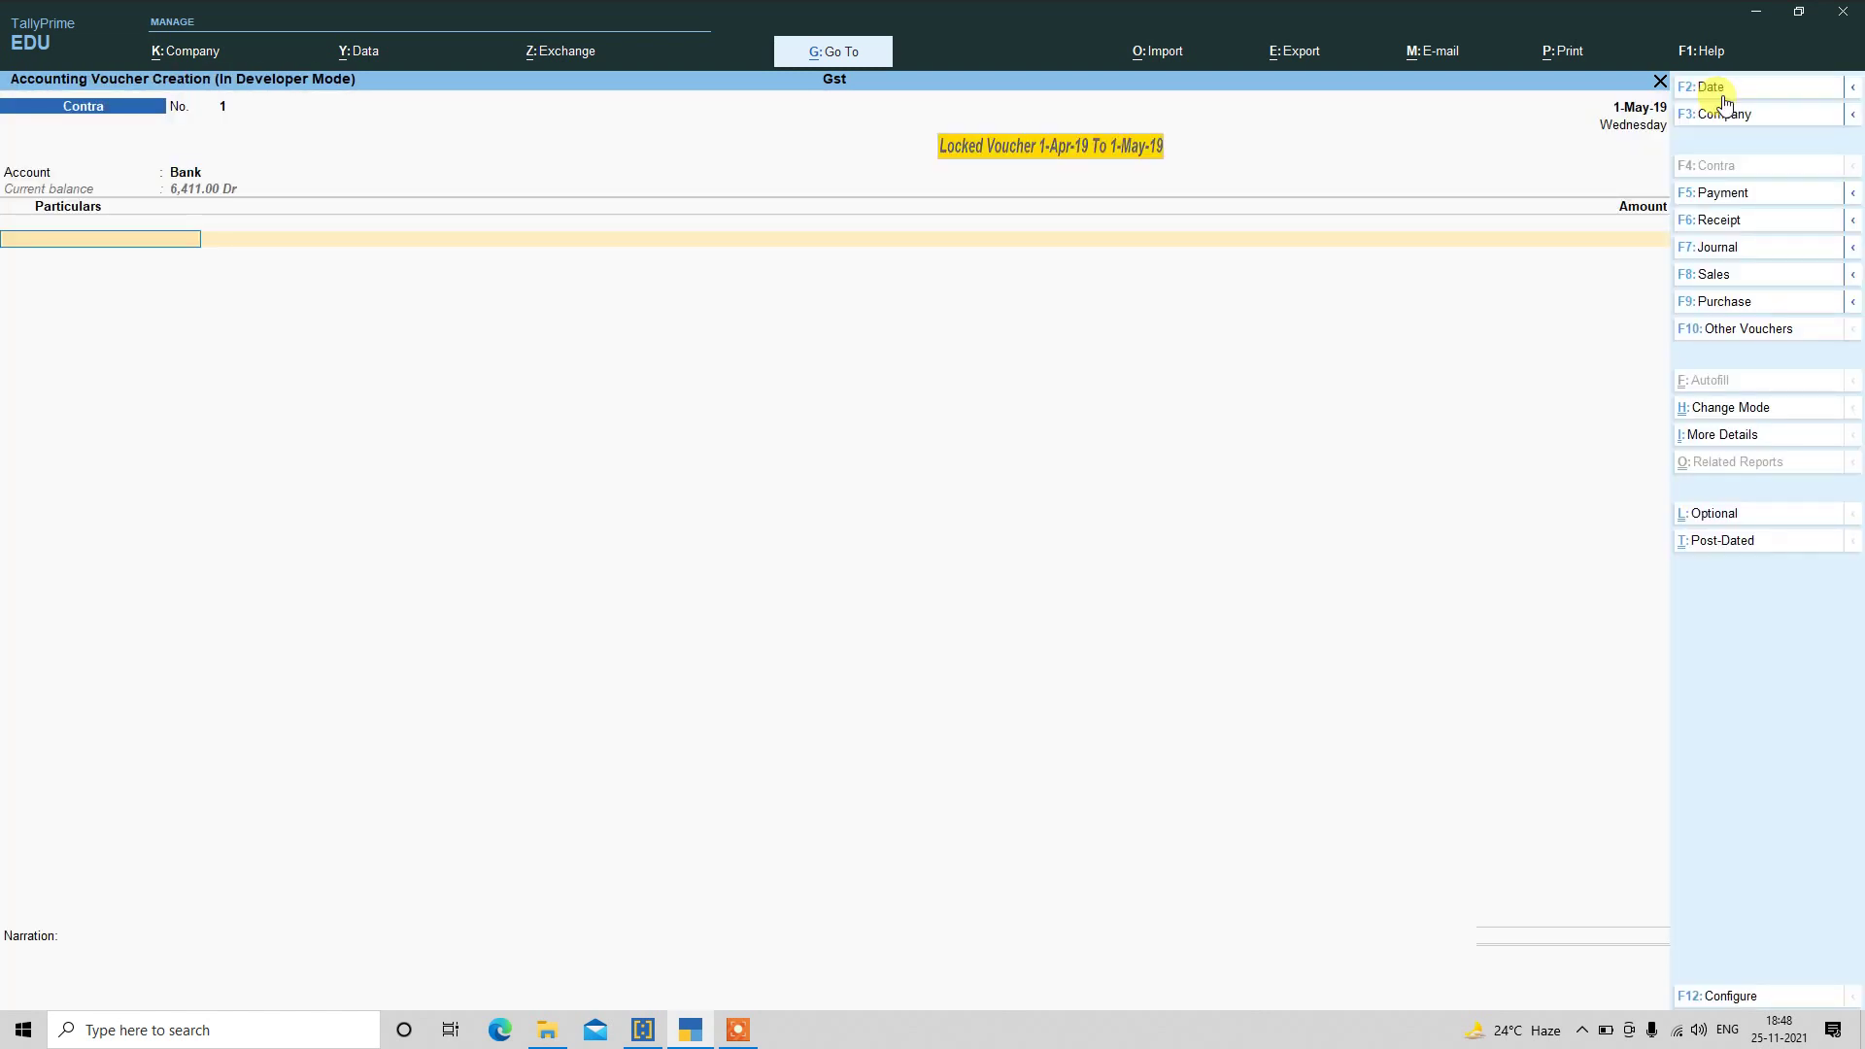
key(Down)
key(Up)
key(Return)
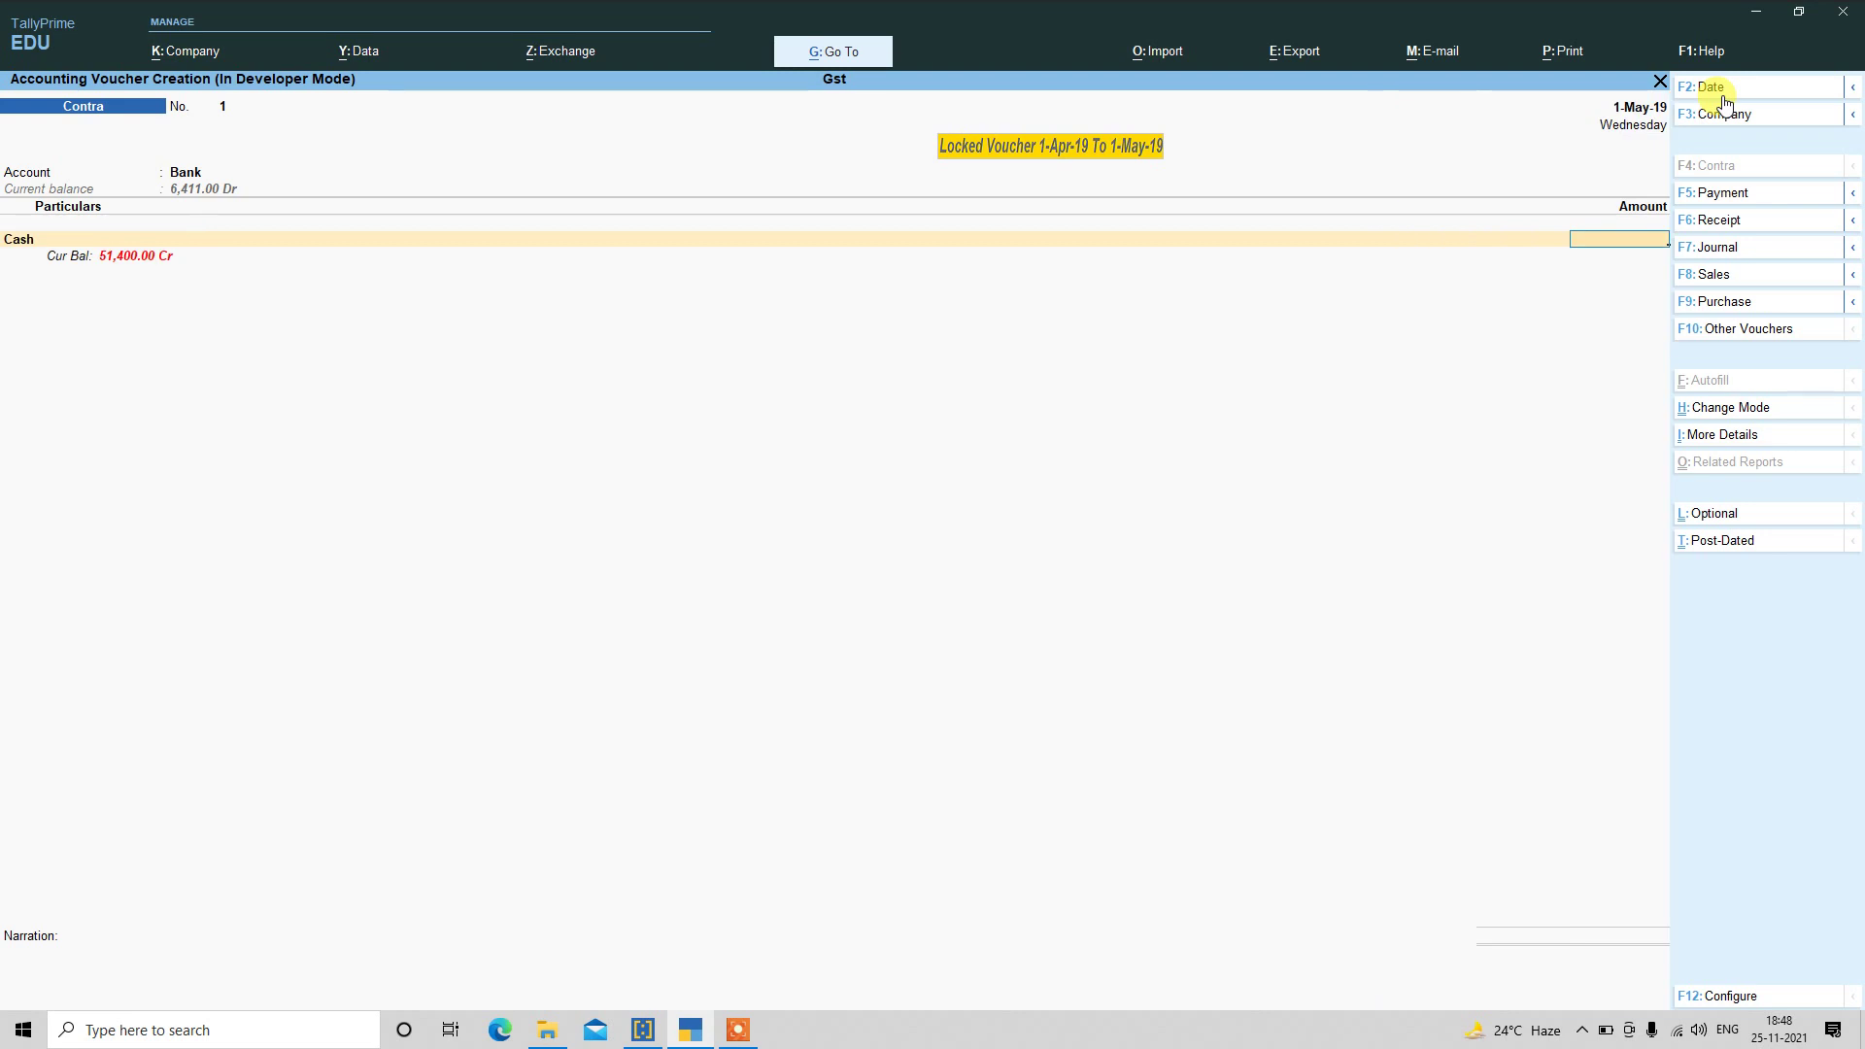
text(100)
key(Return)
key(Return)
key(Return)
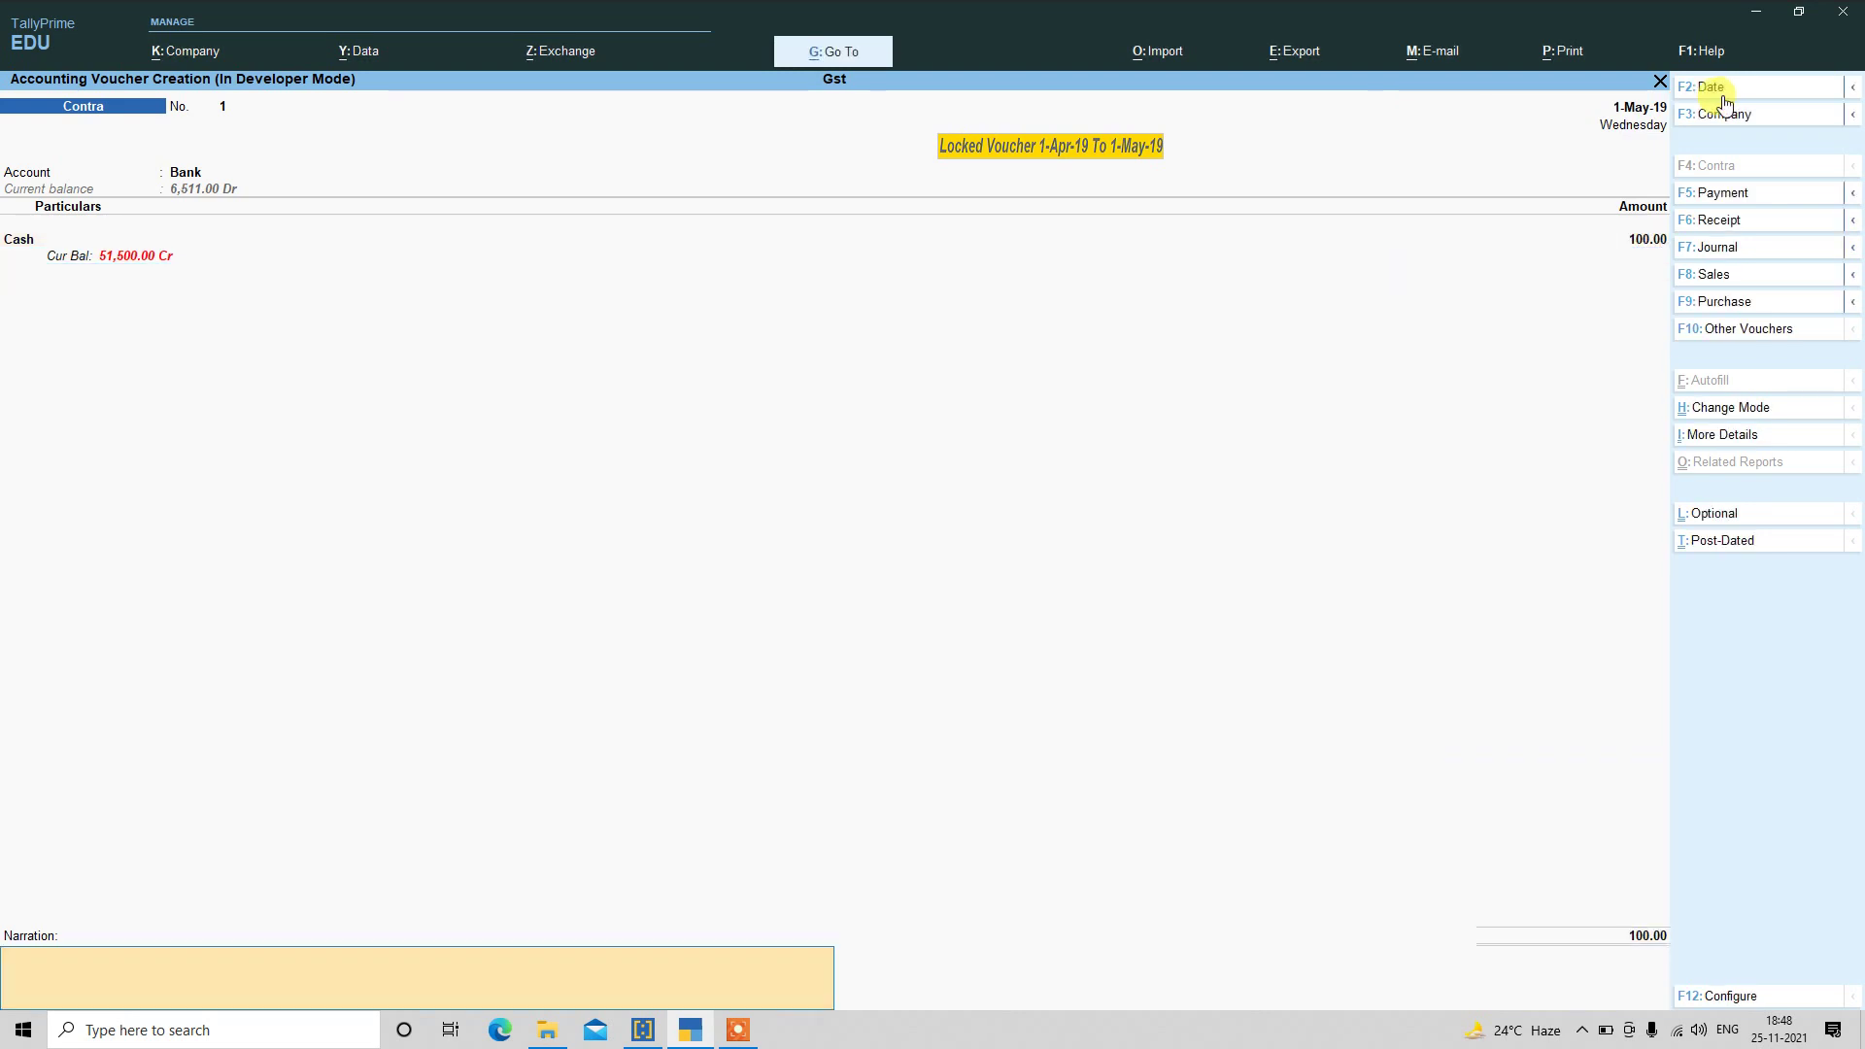
key(Return)
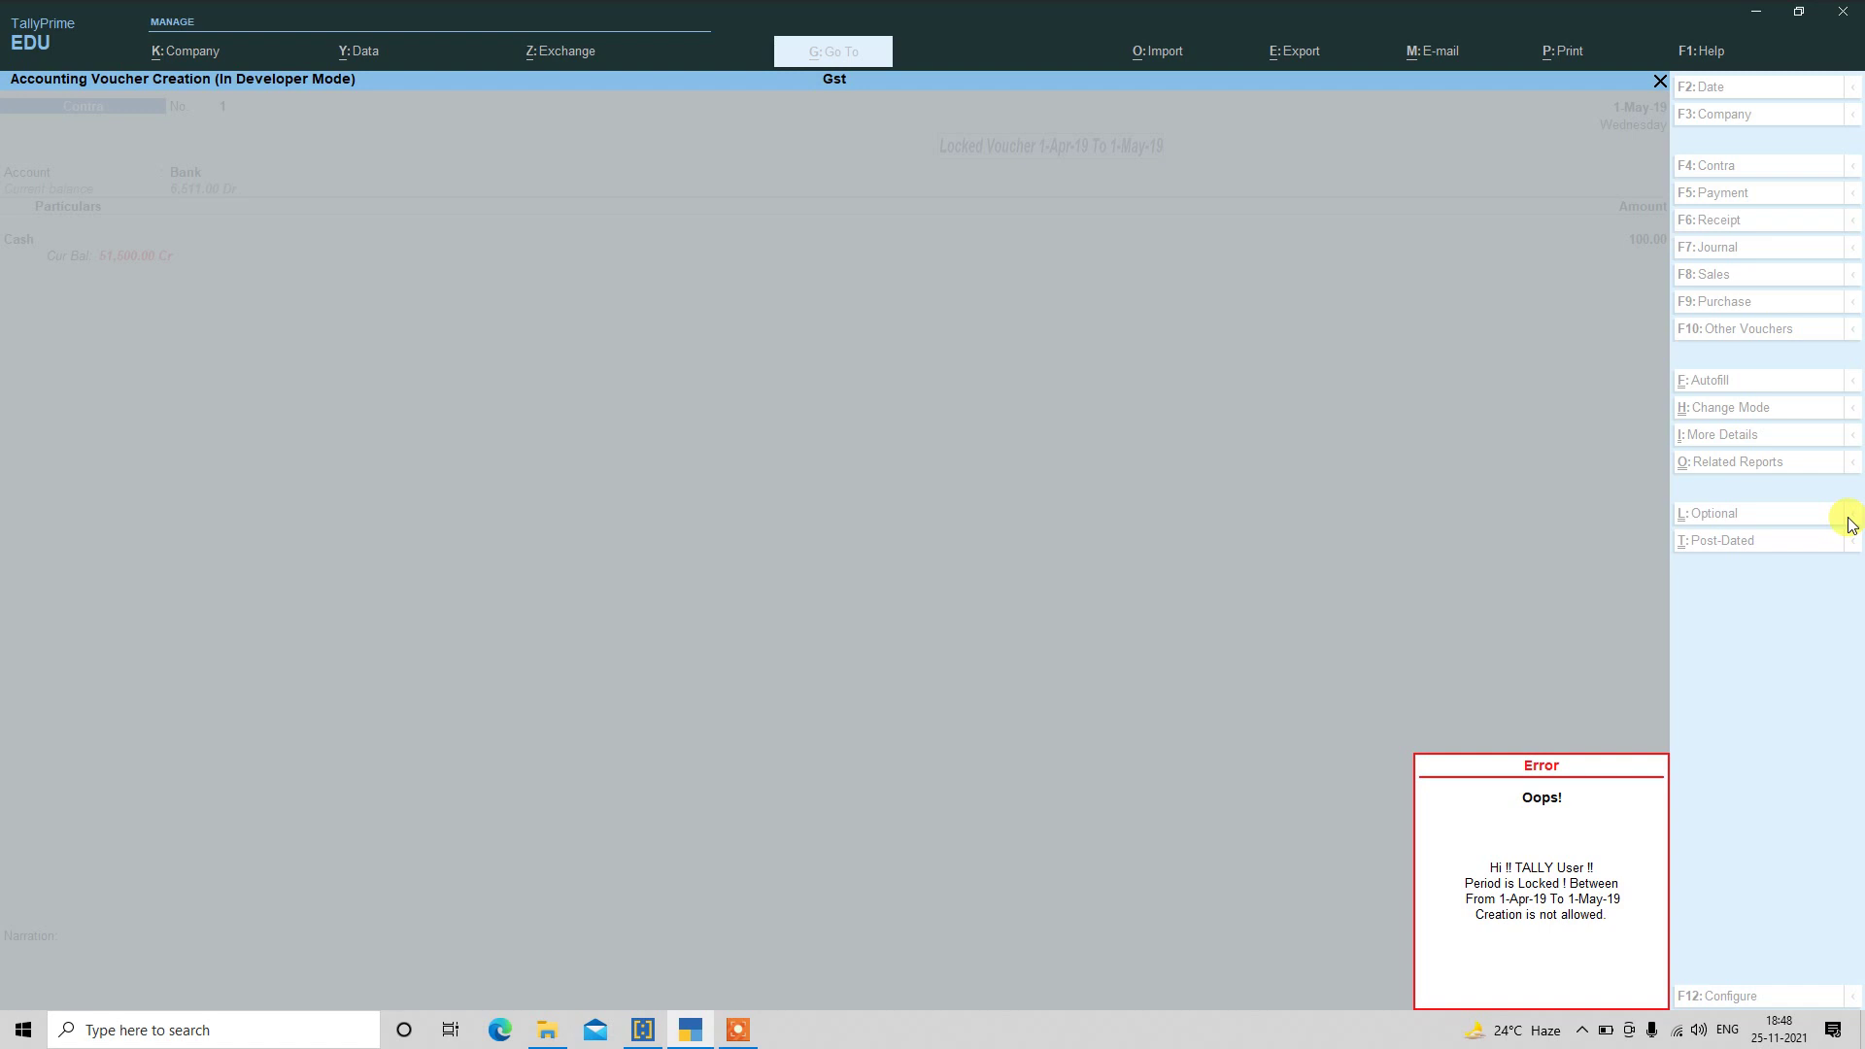
click(1269, 852)
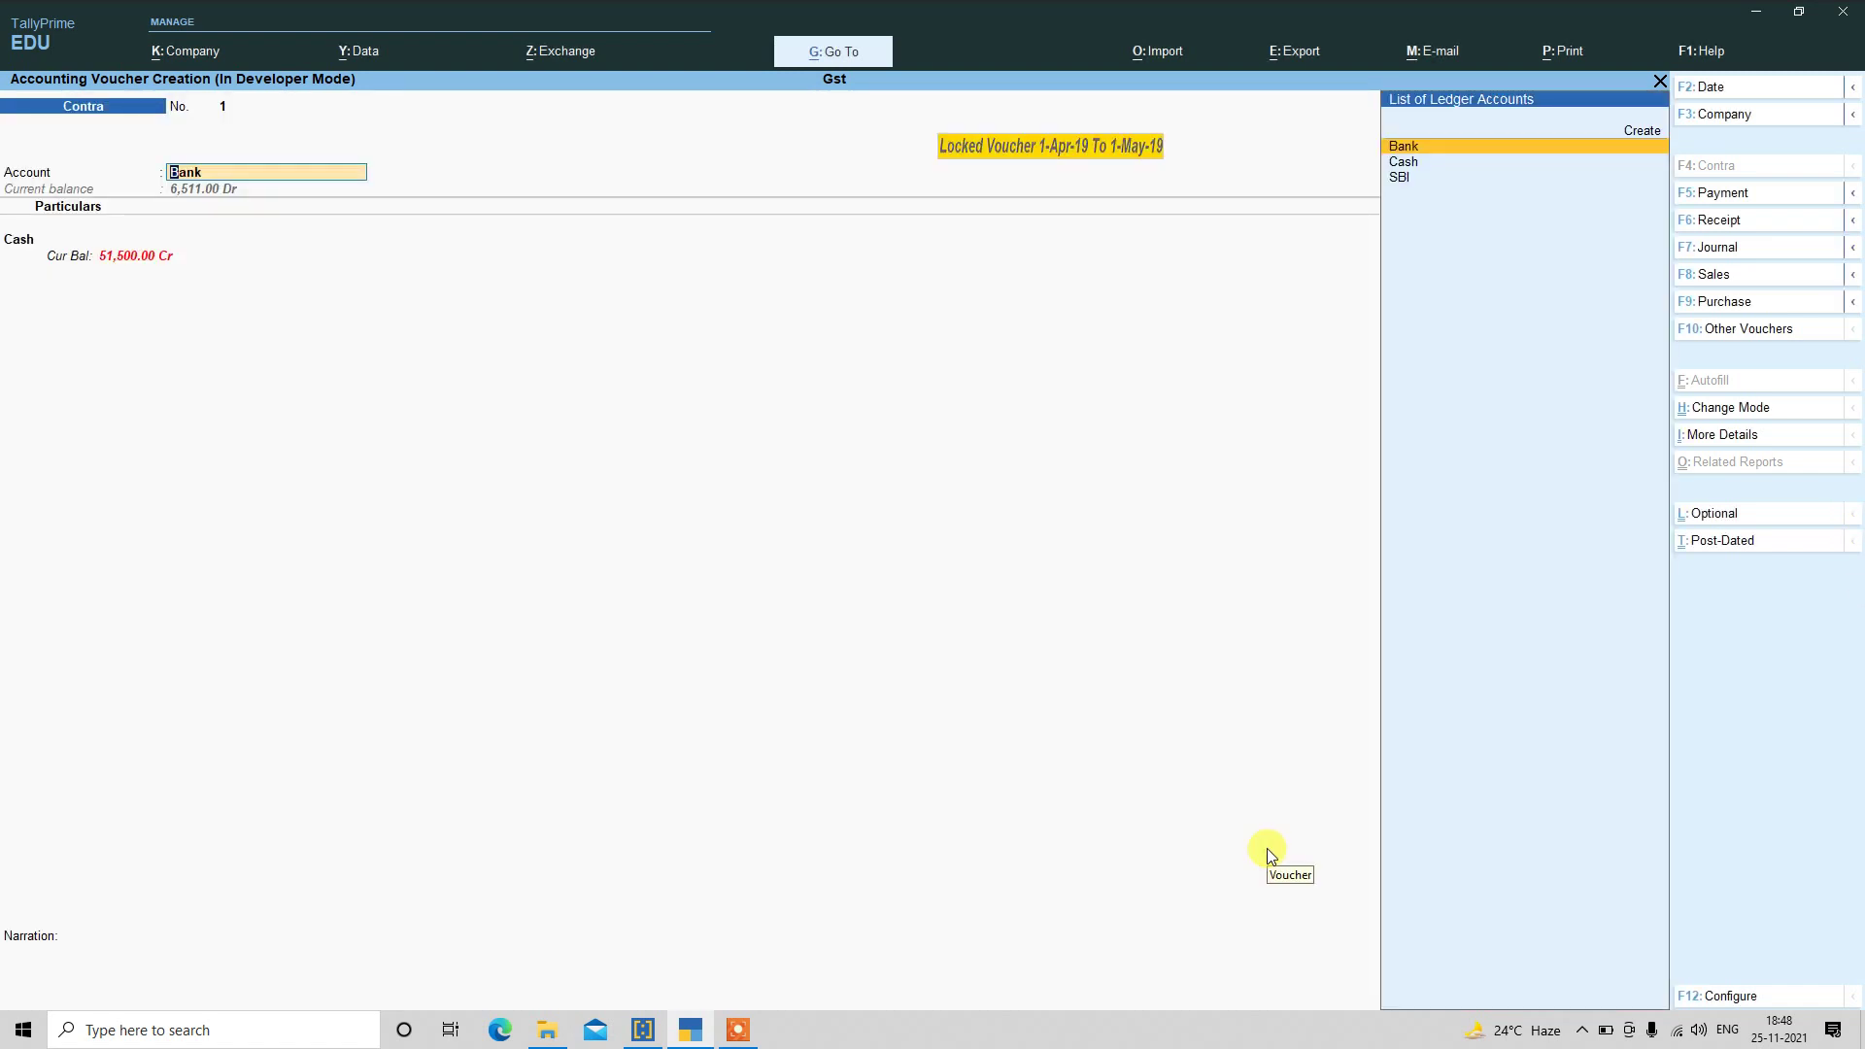
- Switch to a Payment voucher, keep Bank as the account and replace the Cash particular with Aadersh com
click(1720, 195)
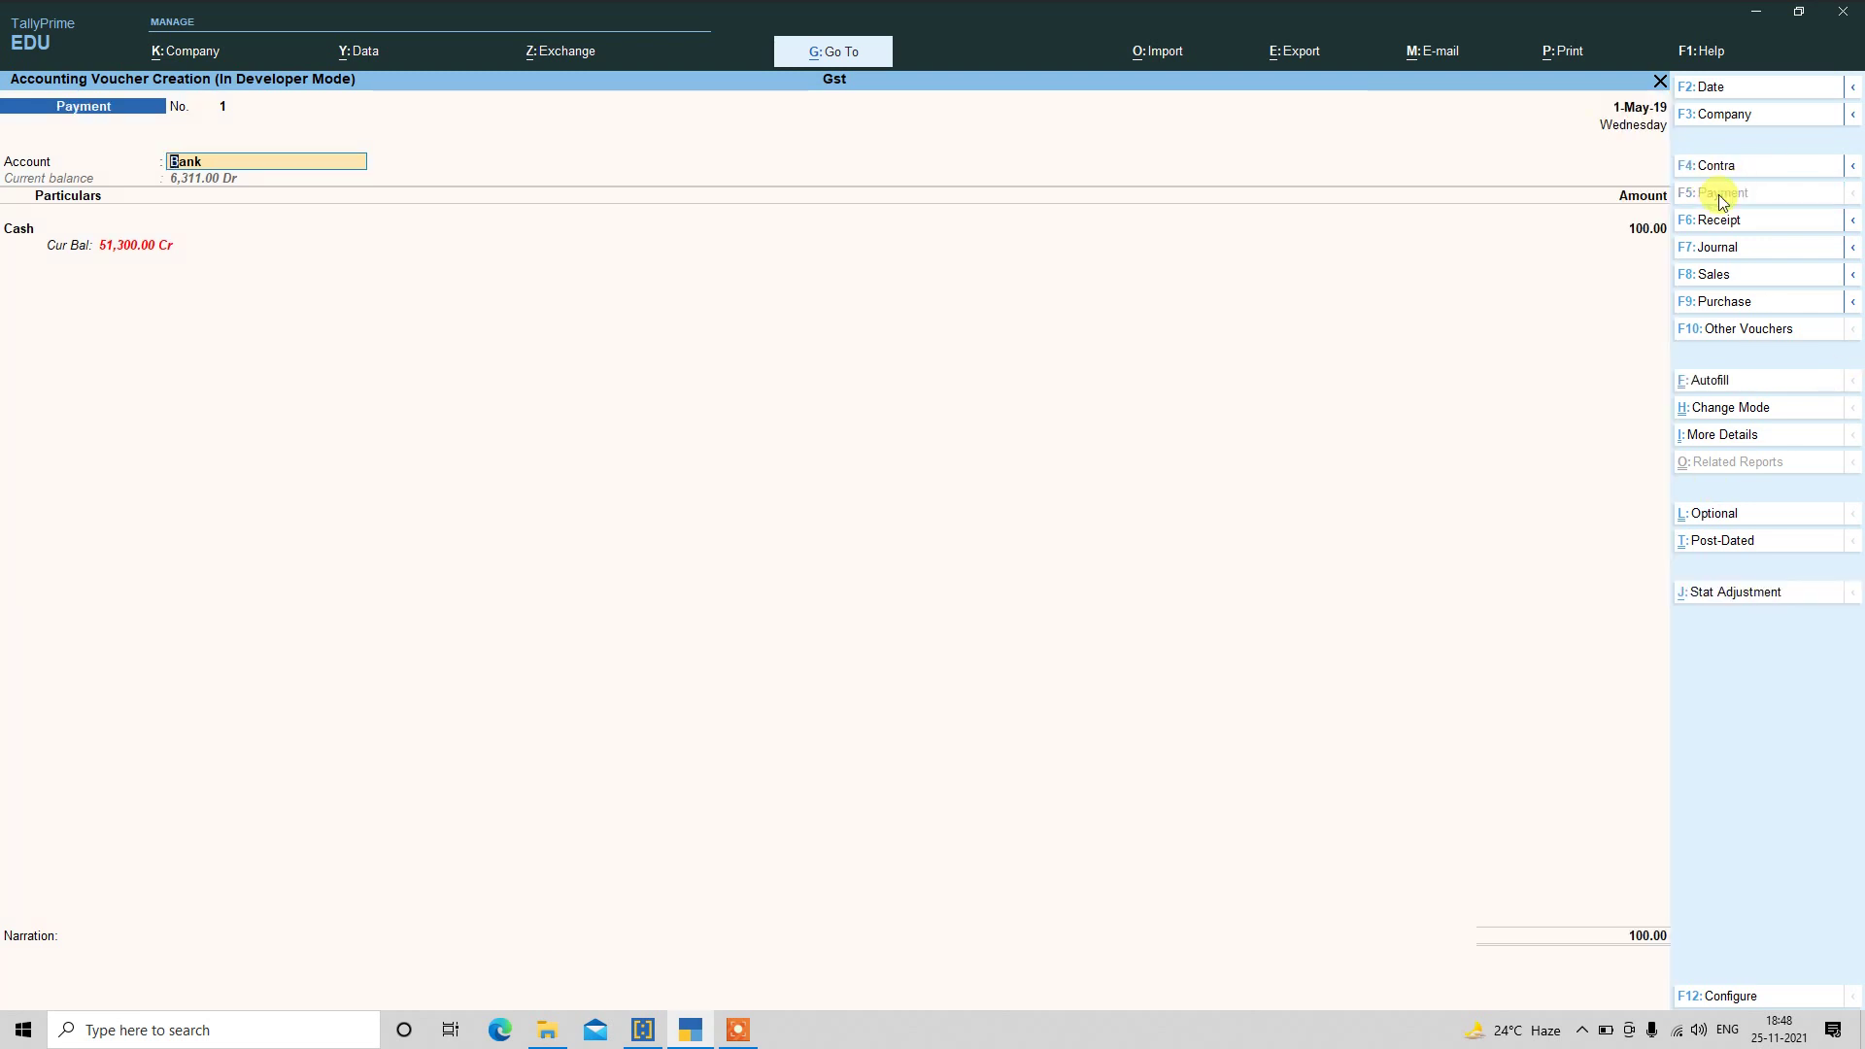
key(Return)
key(Return)
key(Return)
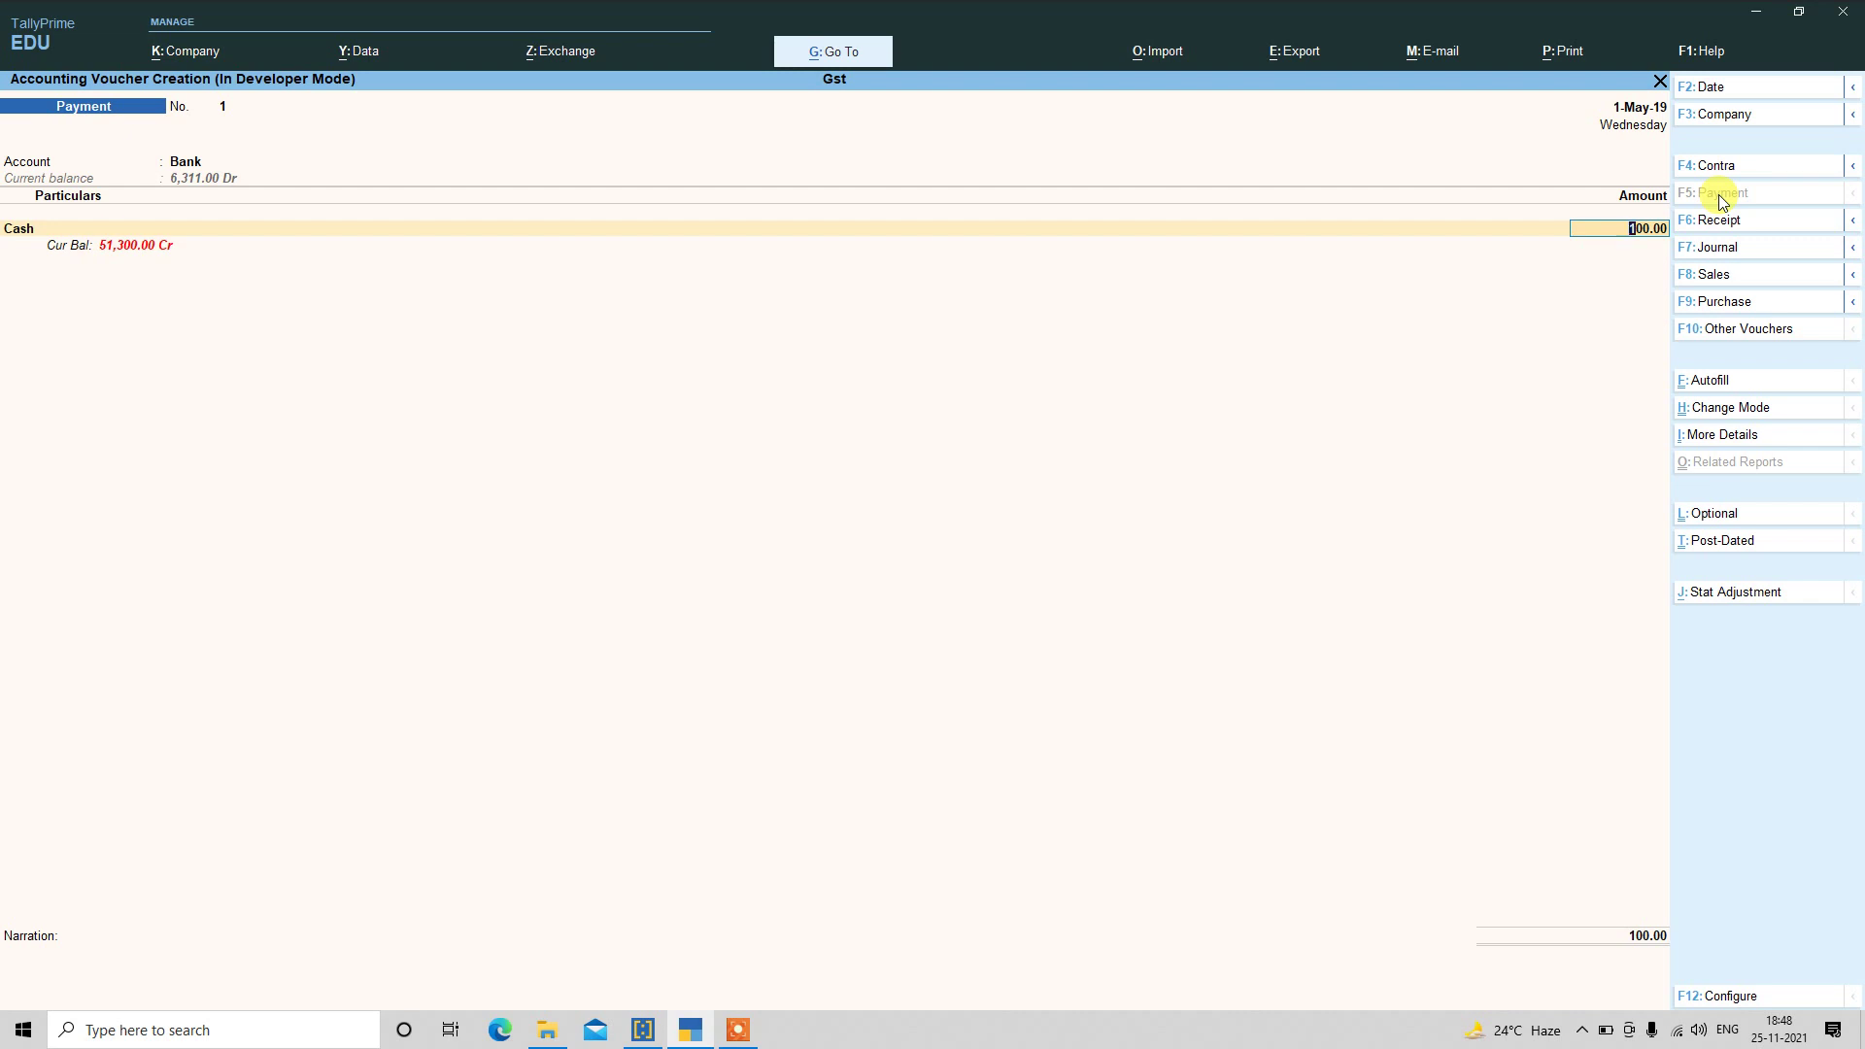
key(Return)
key(BackSpace)
key(BackSpace)
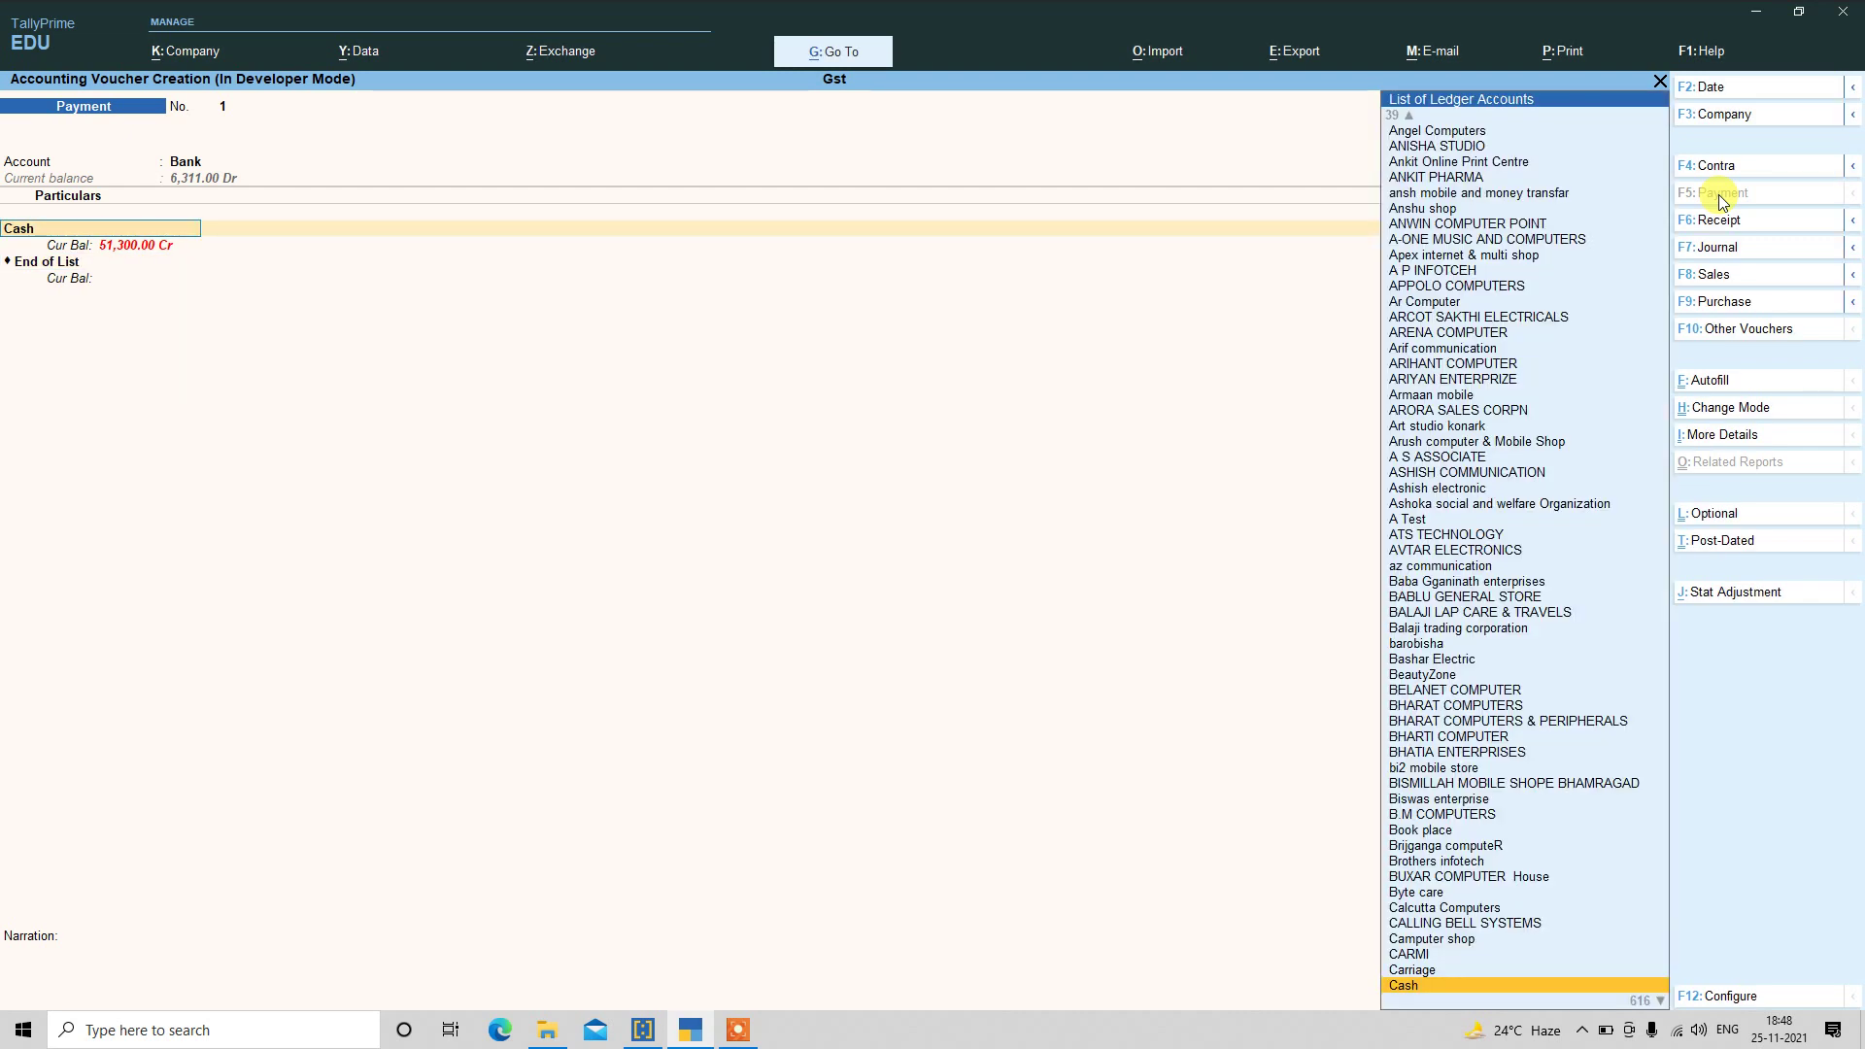
key(BackSpace)
key(Down)
key(Down)
key(Down)
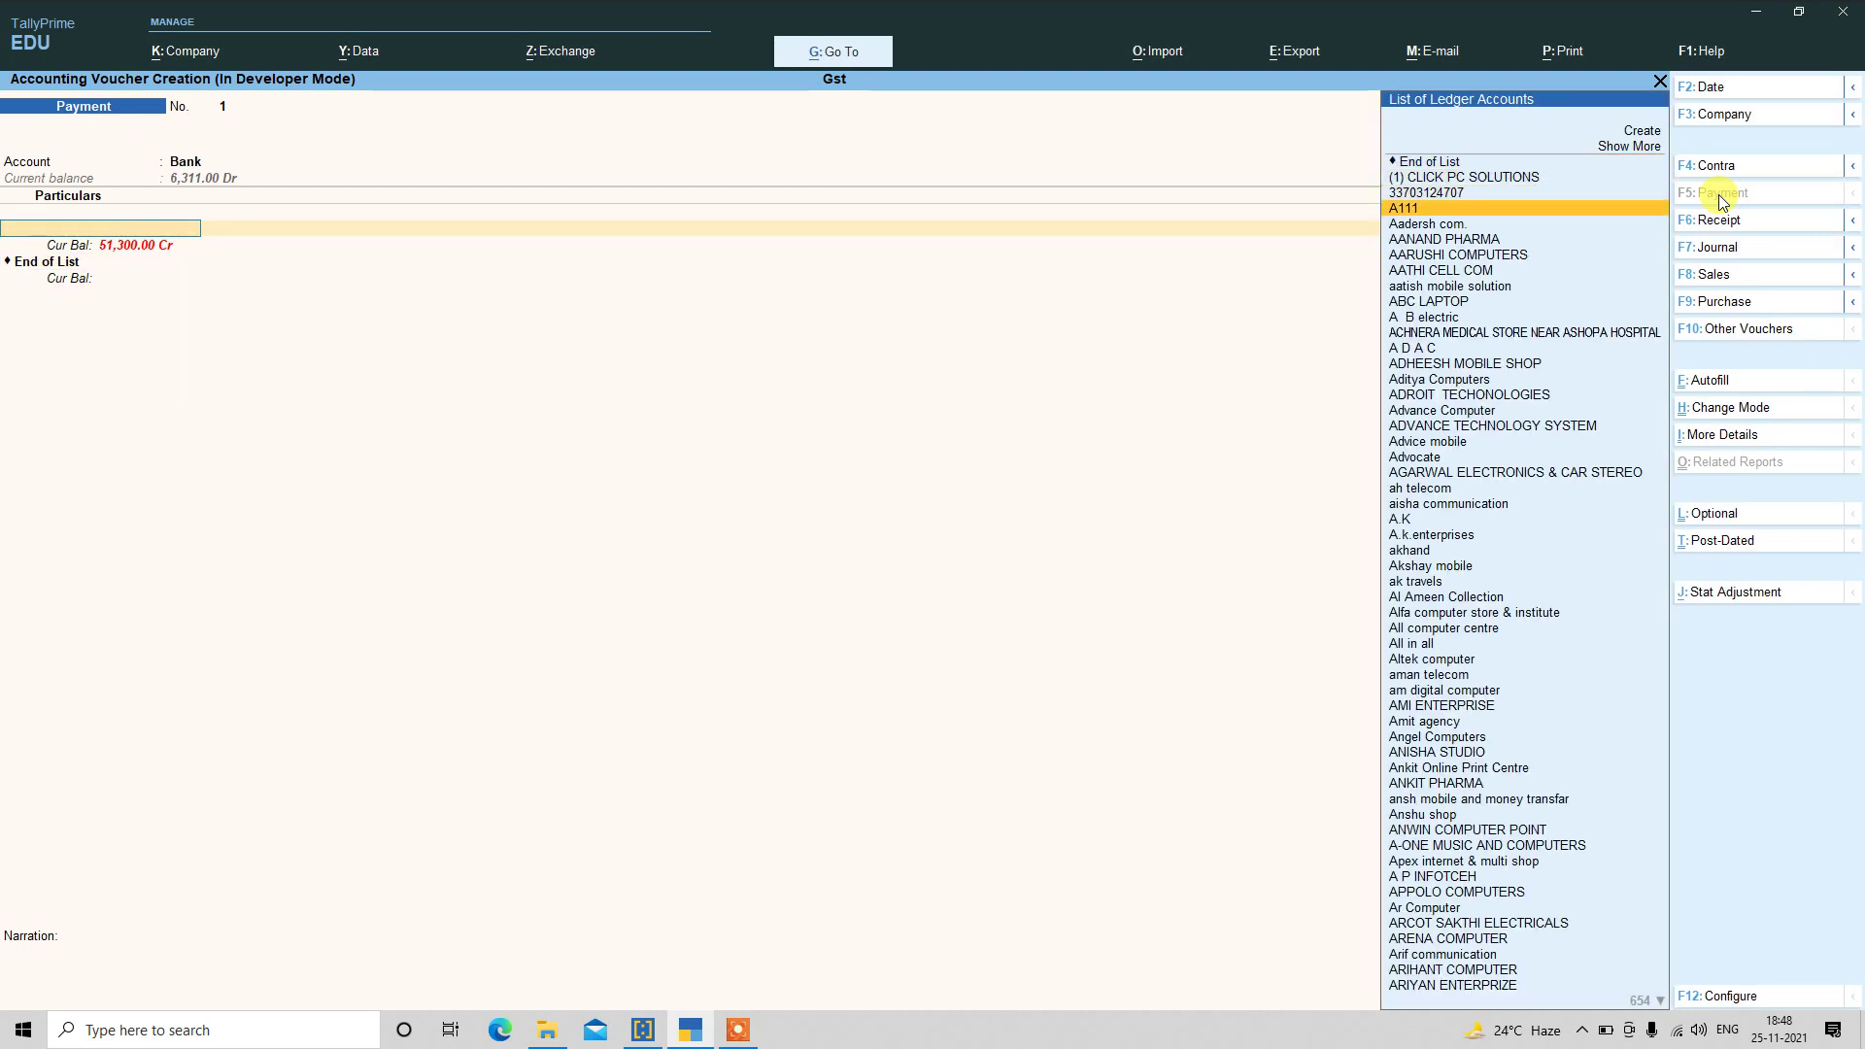
key(Down)
key(Down)
key(Up)
key(Return)
- Keep the amount of 100, accept the Cheque bank allocation and save the Payment voucher
key(Return)
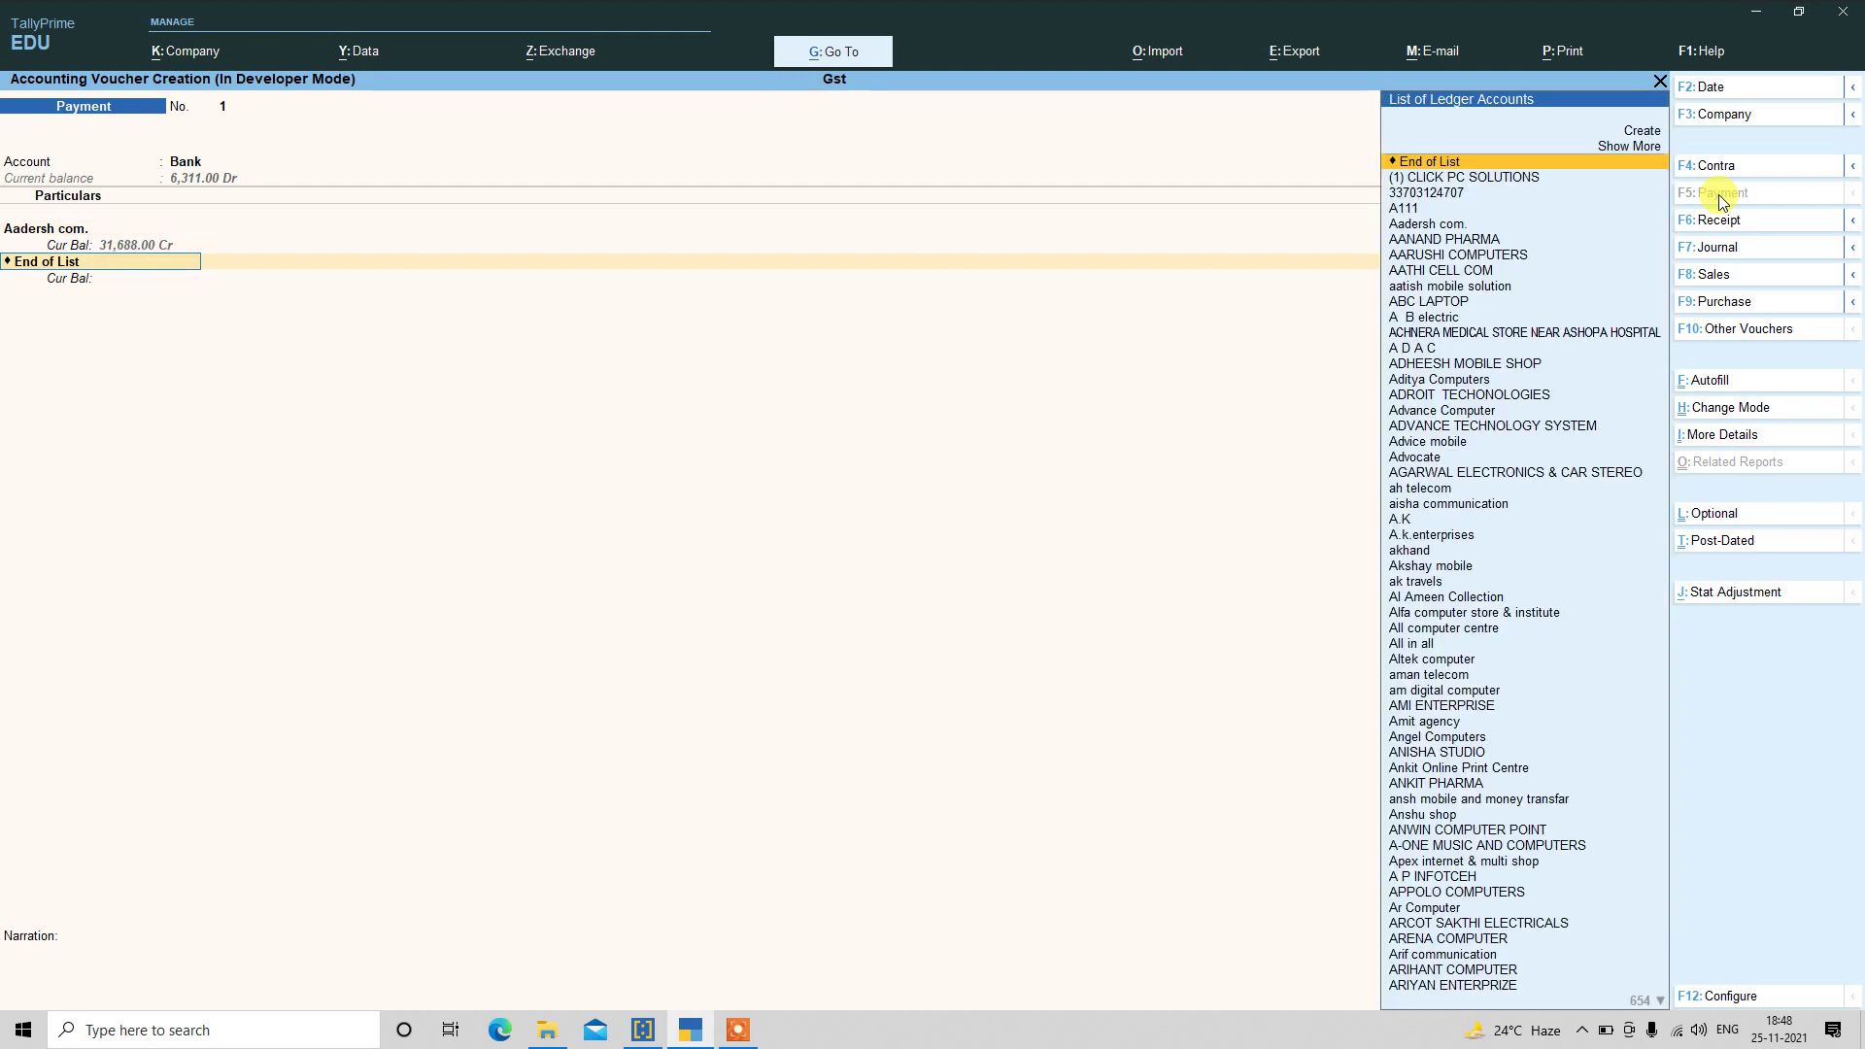
key(Down)
key(Up)
key(Return)
key(Return)
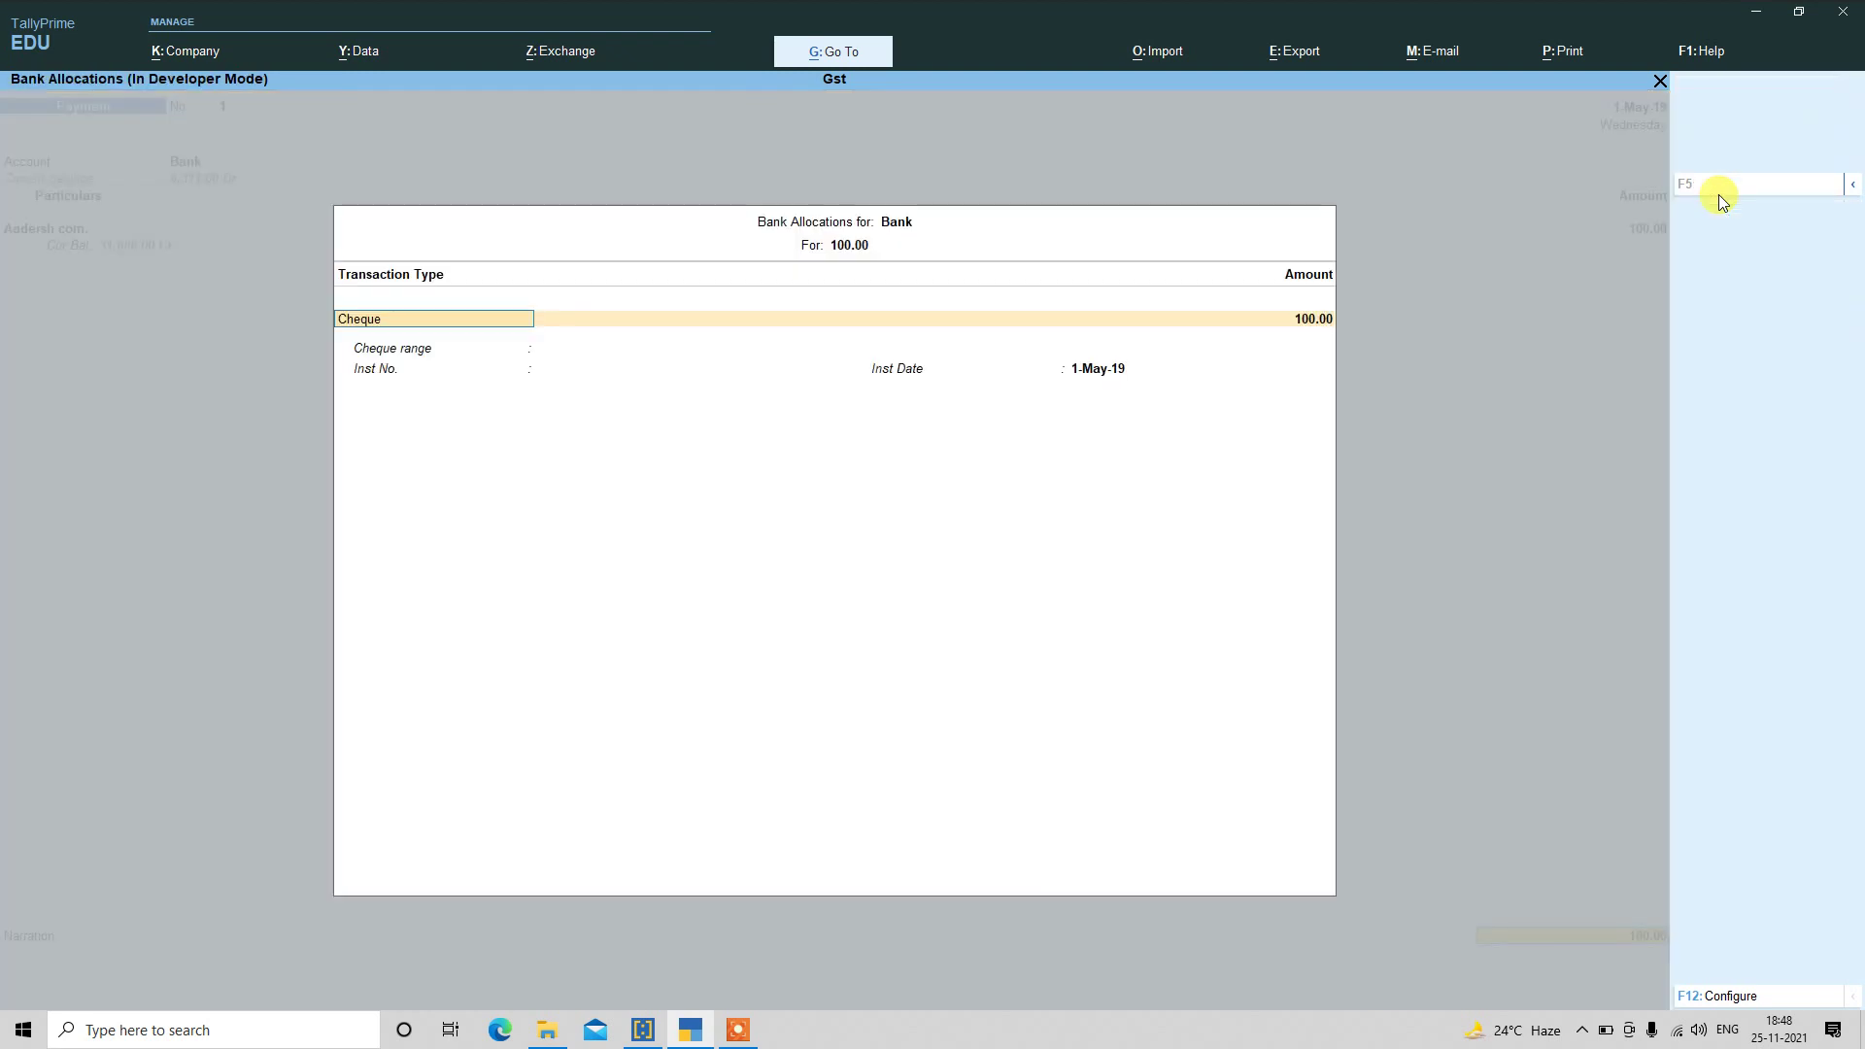
key(ctrl+a)
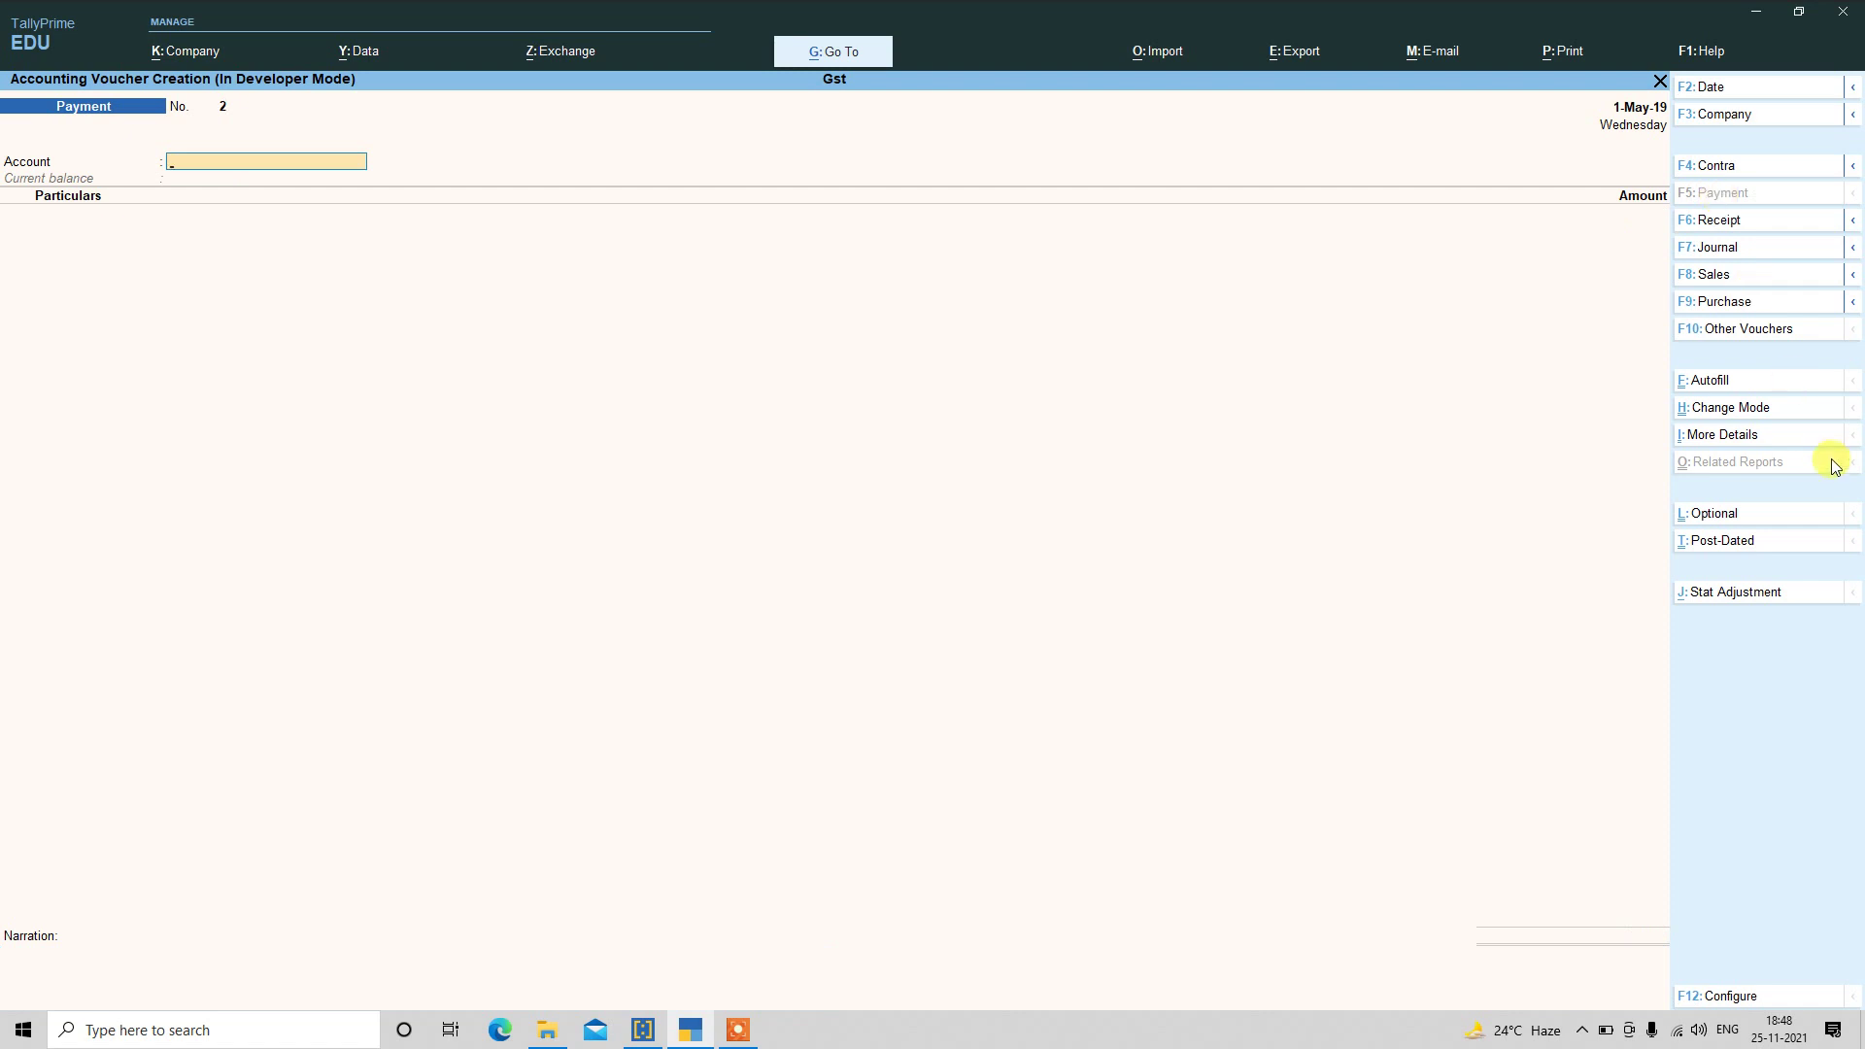
- Start a voucher of the plain Sales type and set its date to 1-Apr-19
click(1721, 276)
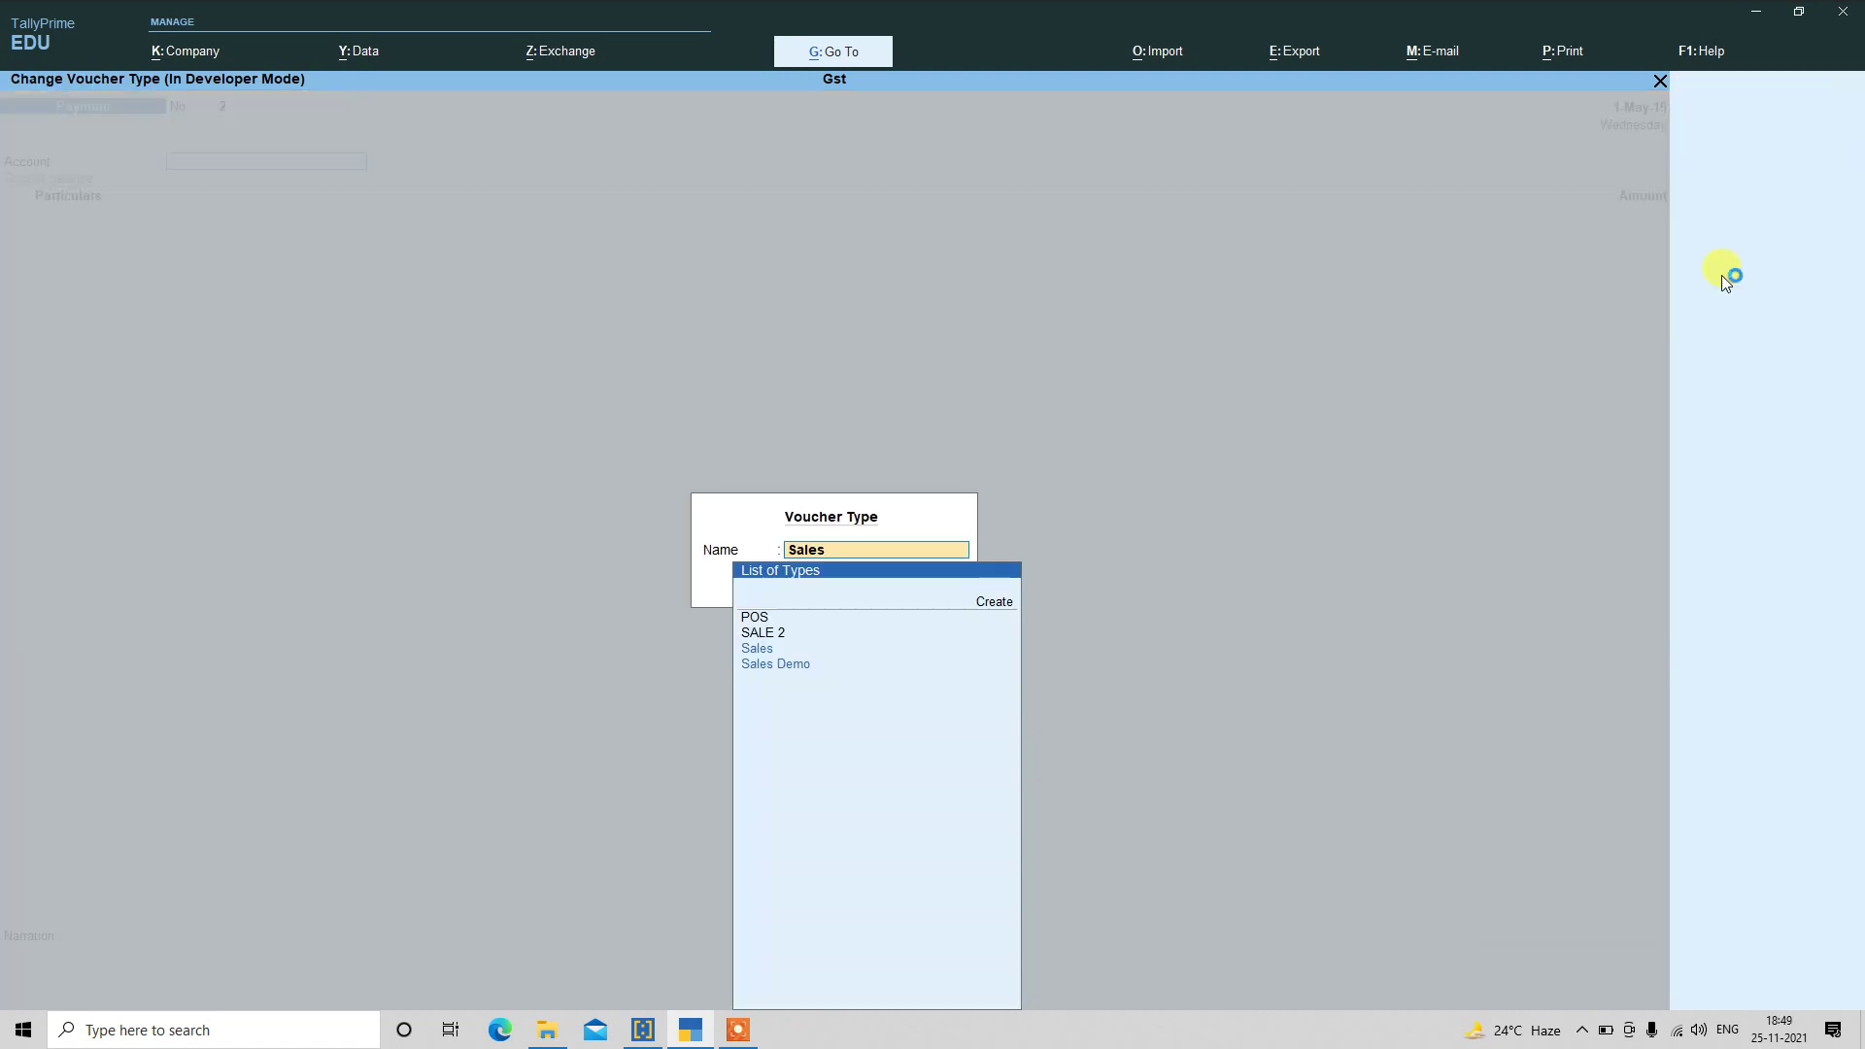
key(Return)
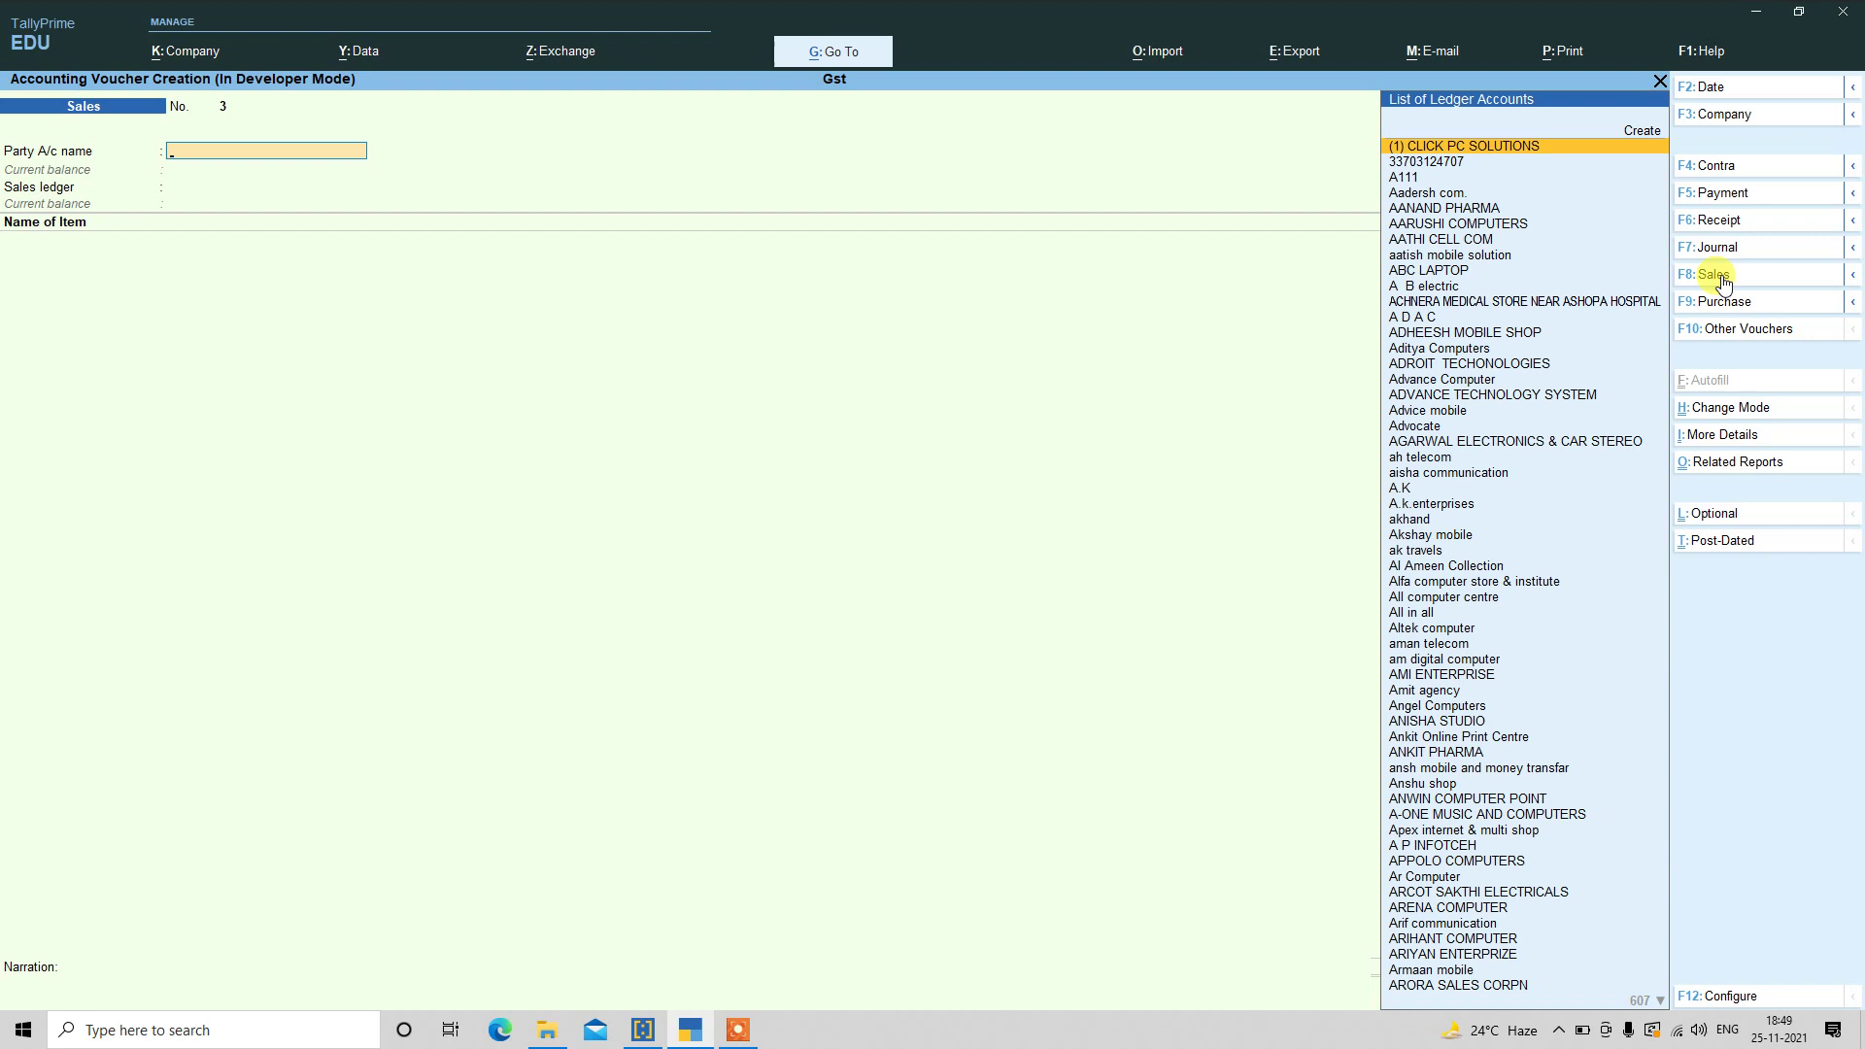
click(1710, 90)
text(1-4)
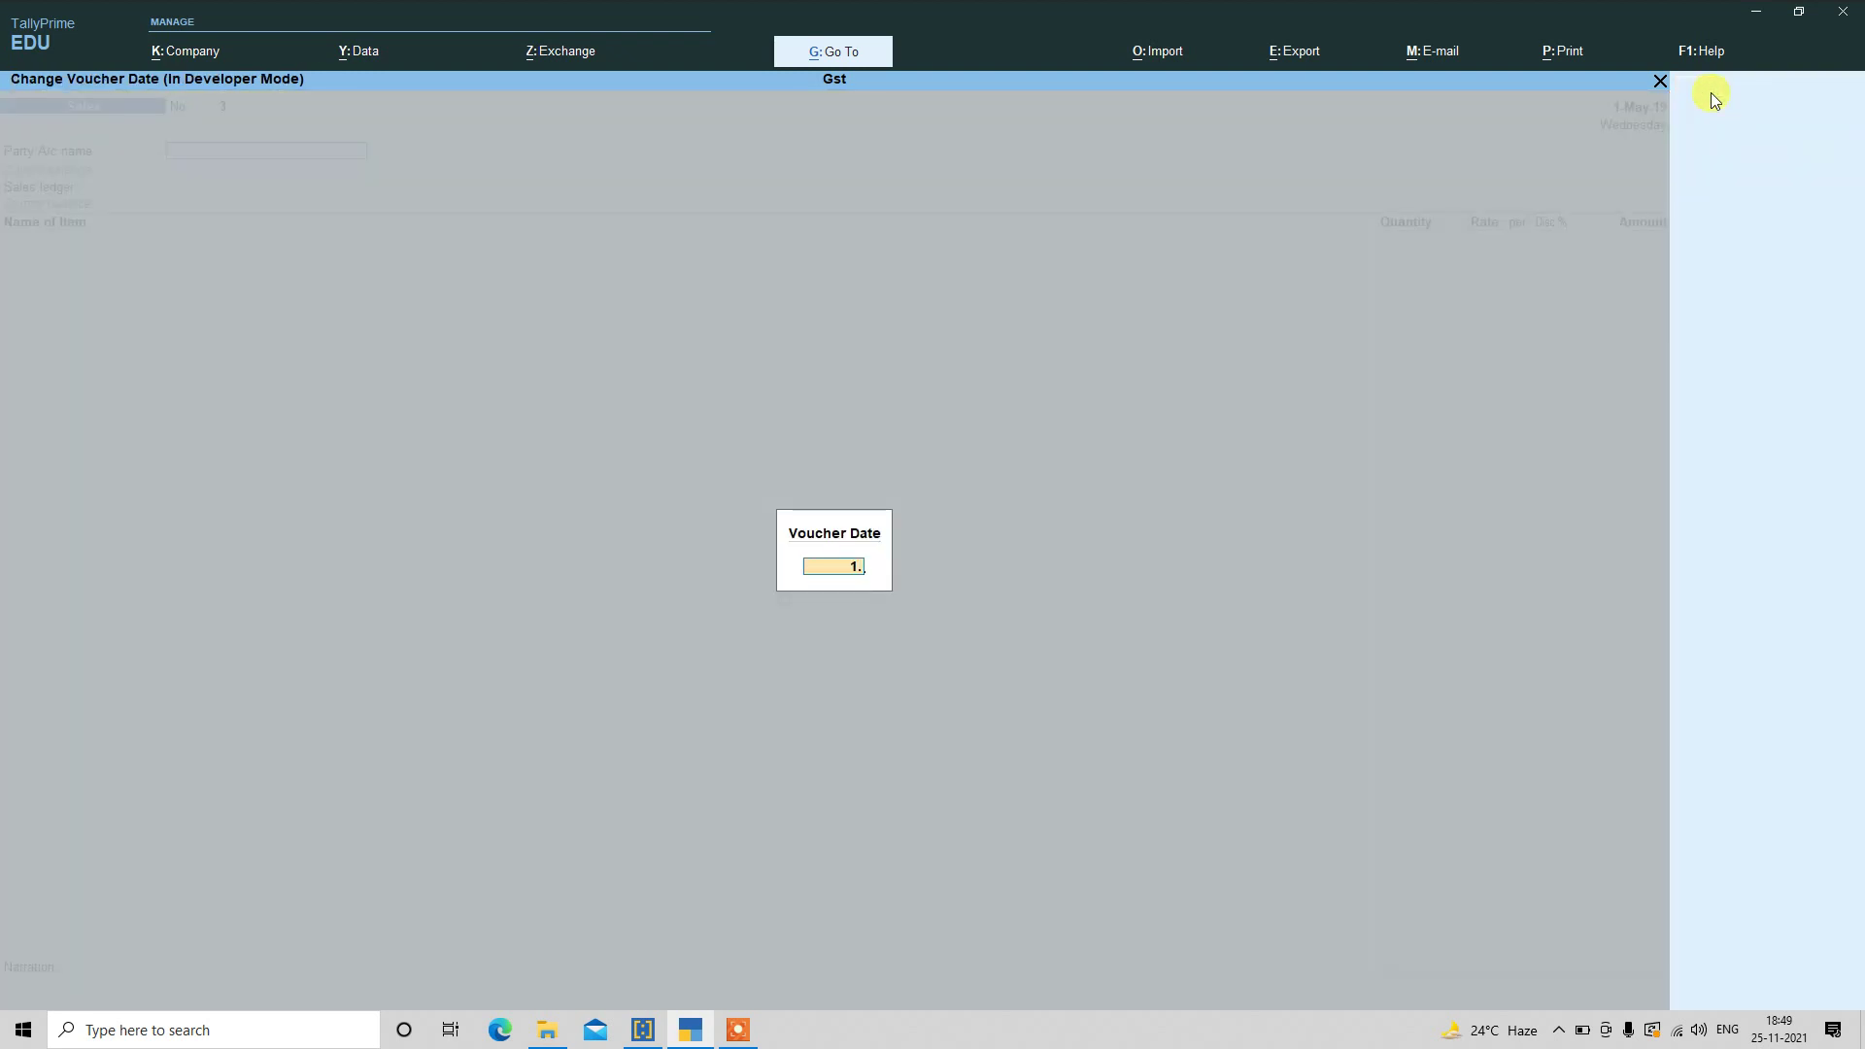
key(Return)
- Choose (1) CLICK PC SOLUTIONS as the party, accept its details and set Saale Igst 18 % as the sales ledger
key(Return)
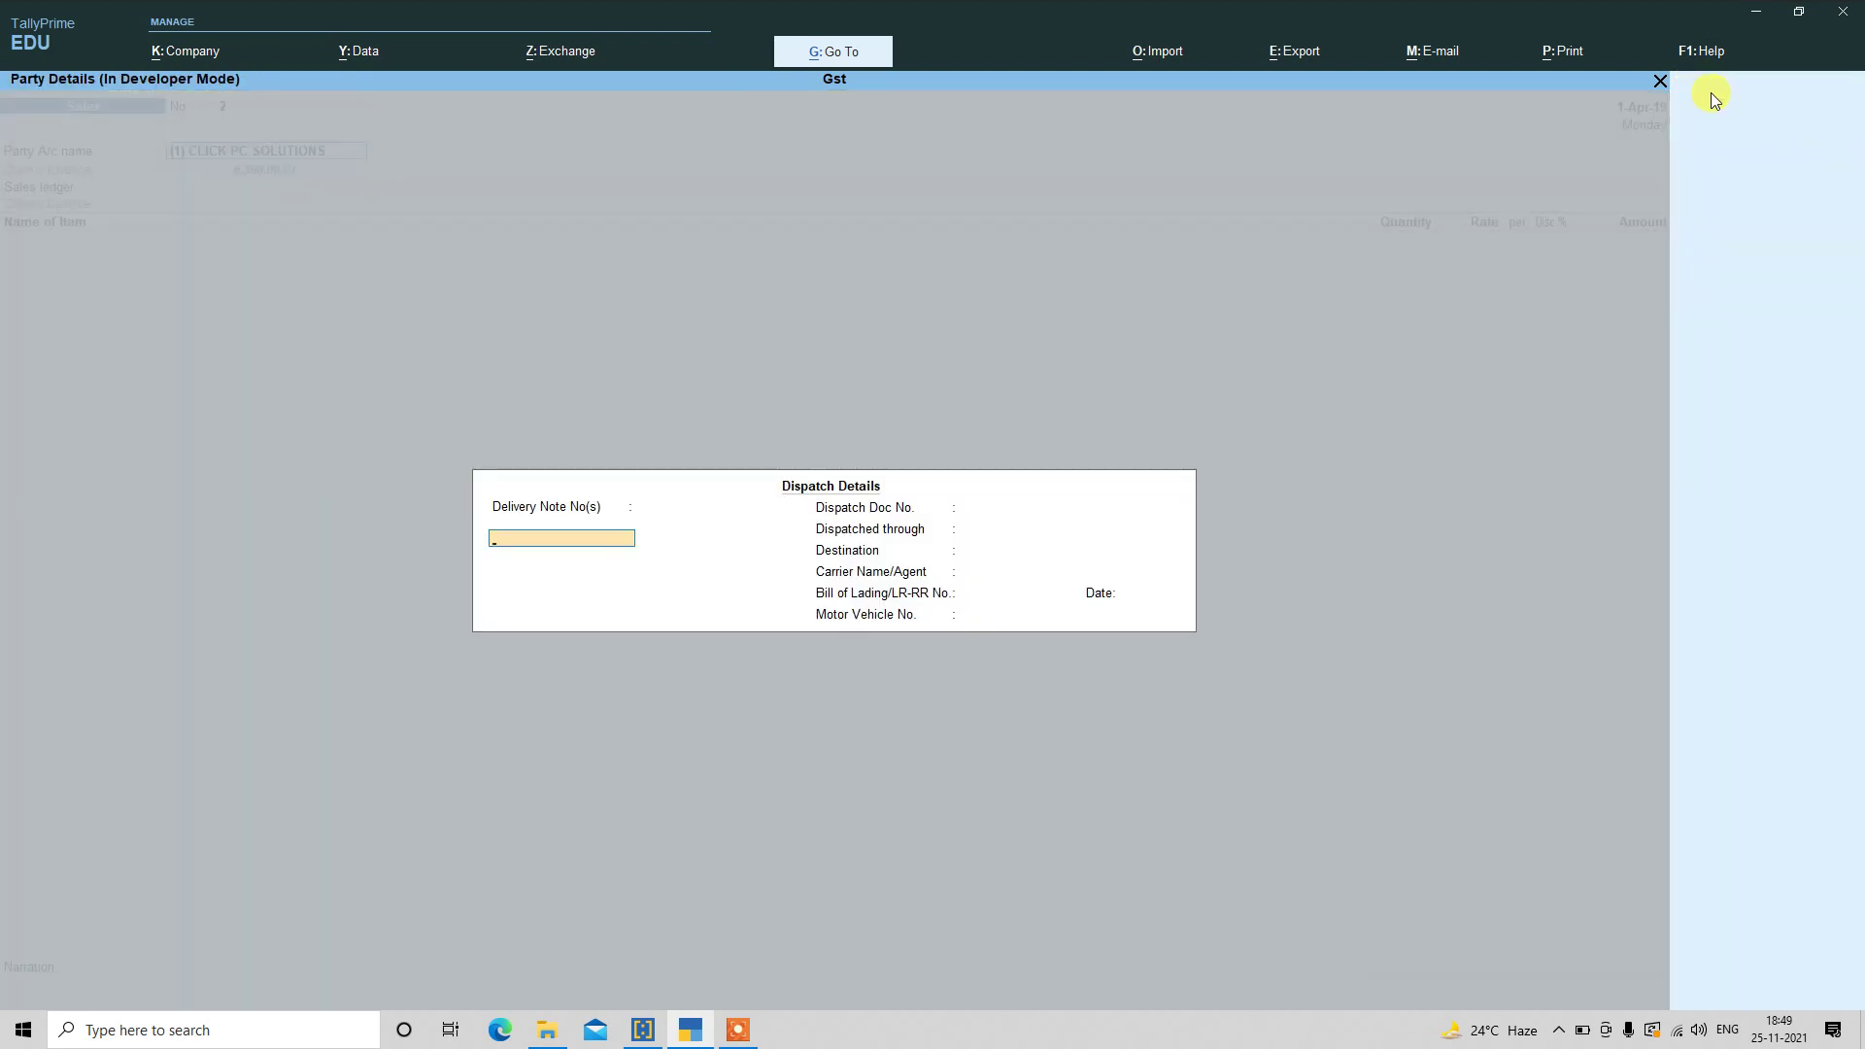
key(ctrl+a)
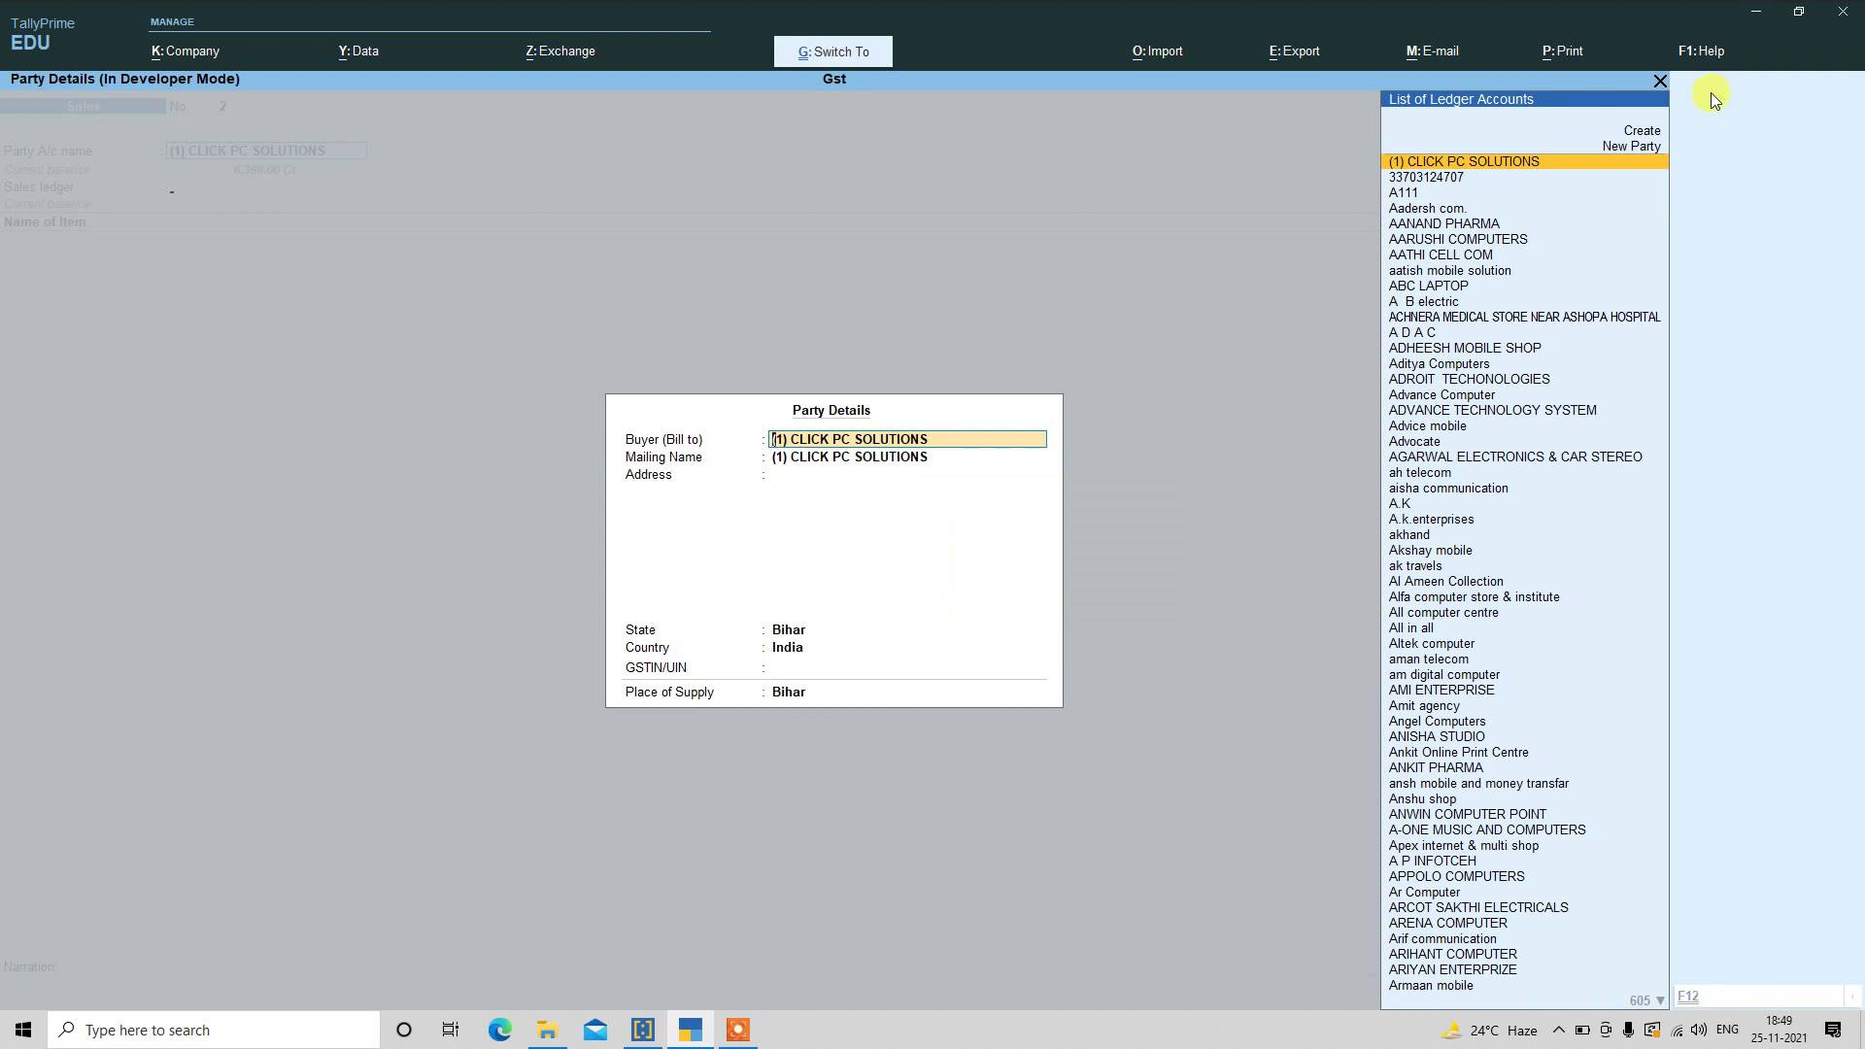
key(ctrl+a)
key(Return)
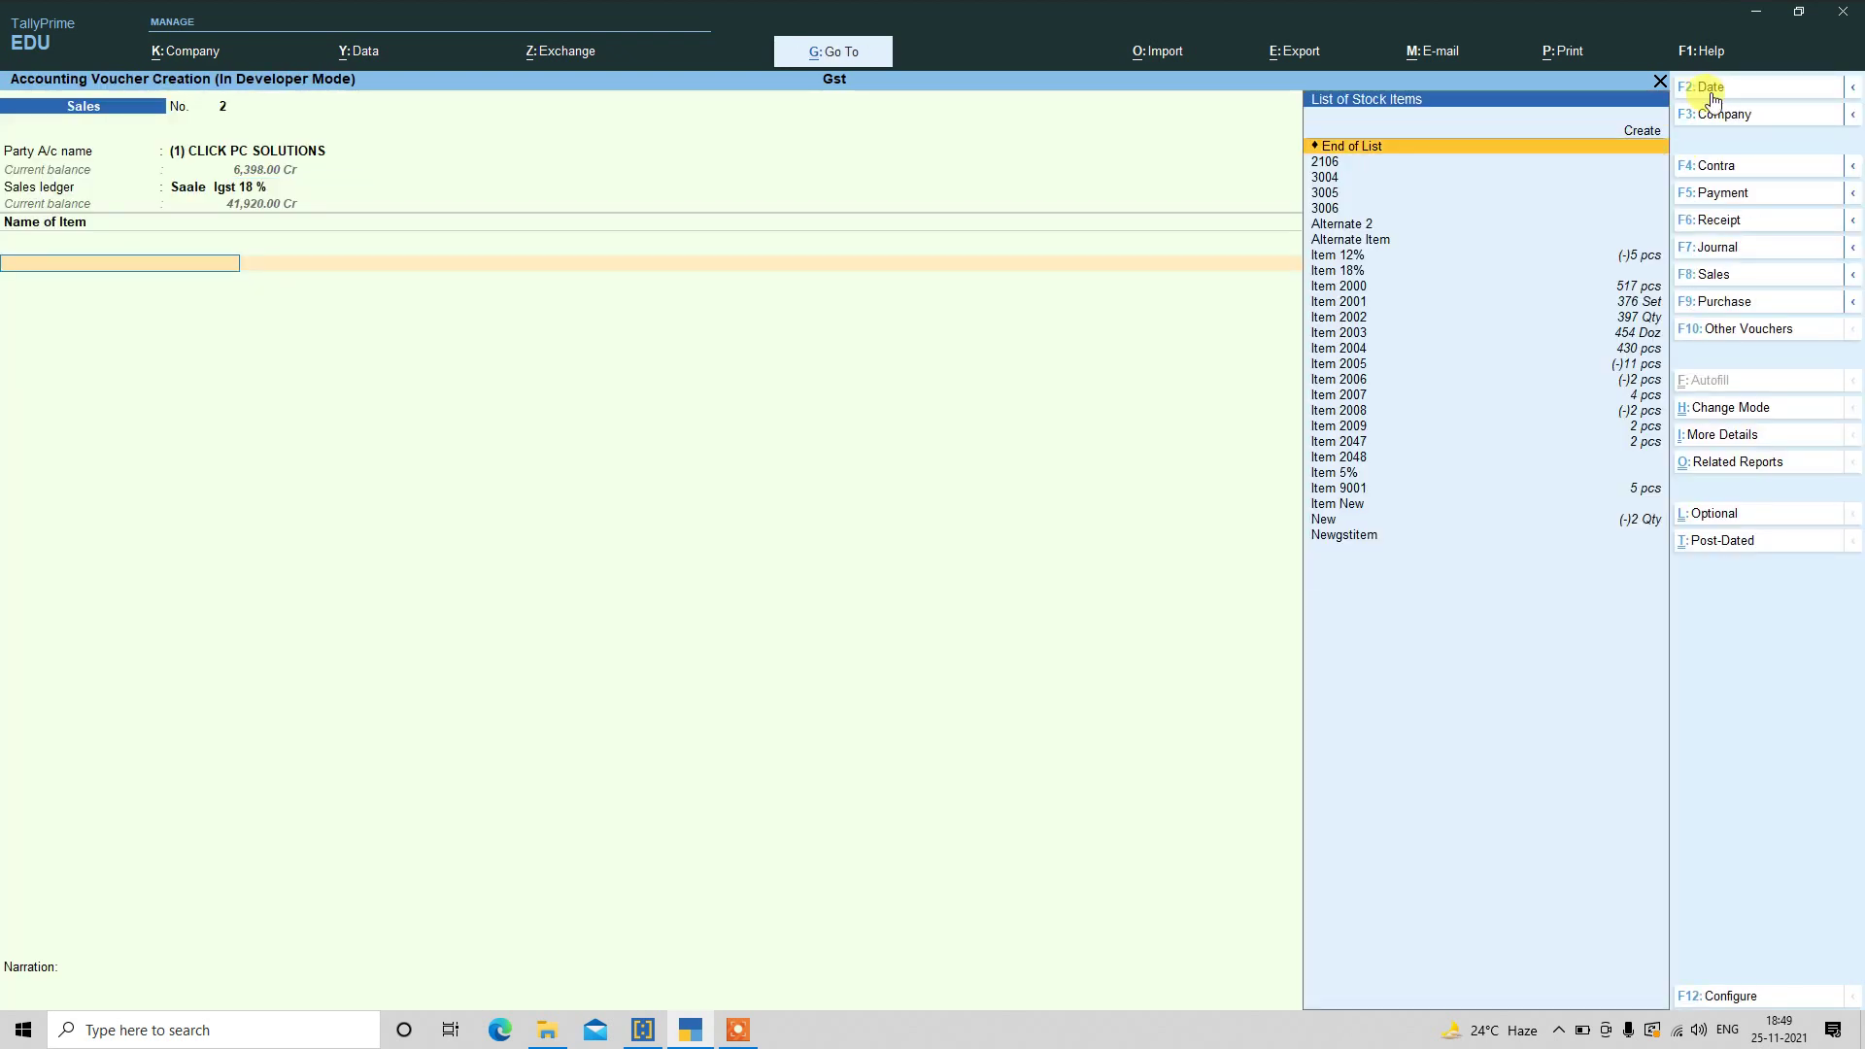
- Add stock item 2106 with an amount of 100 and save the Sales voucher
key(Down)
key(Return)
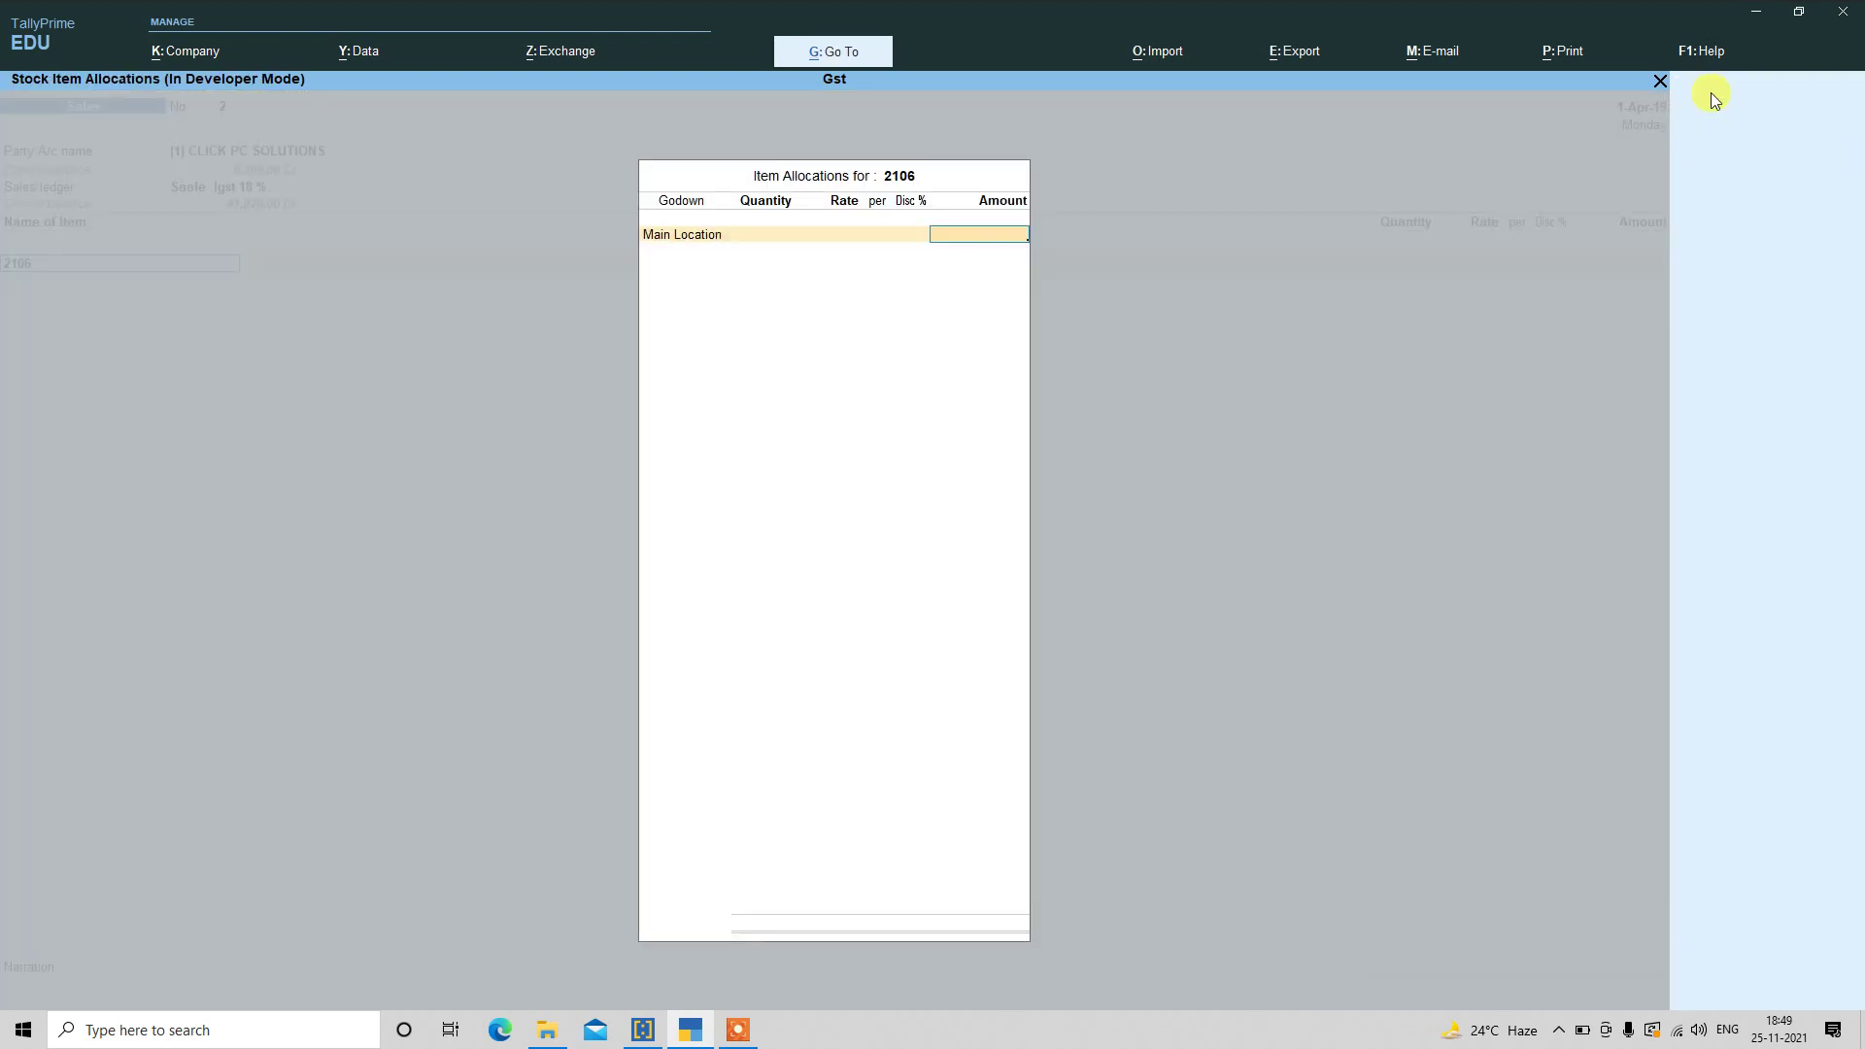
key(Return)
text(100)
key(Return)
key(Return)
key(Return)
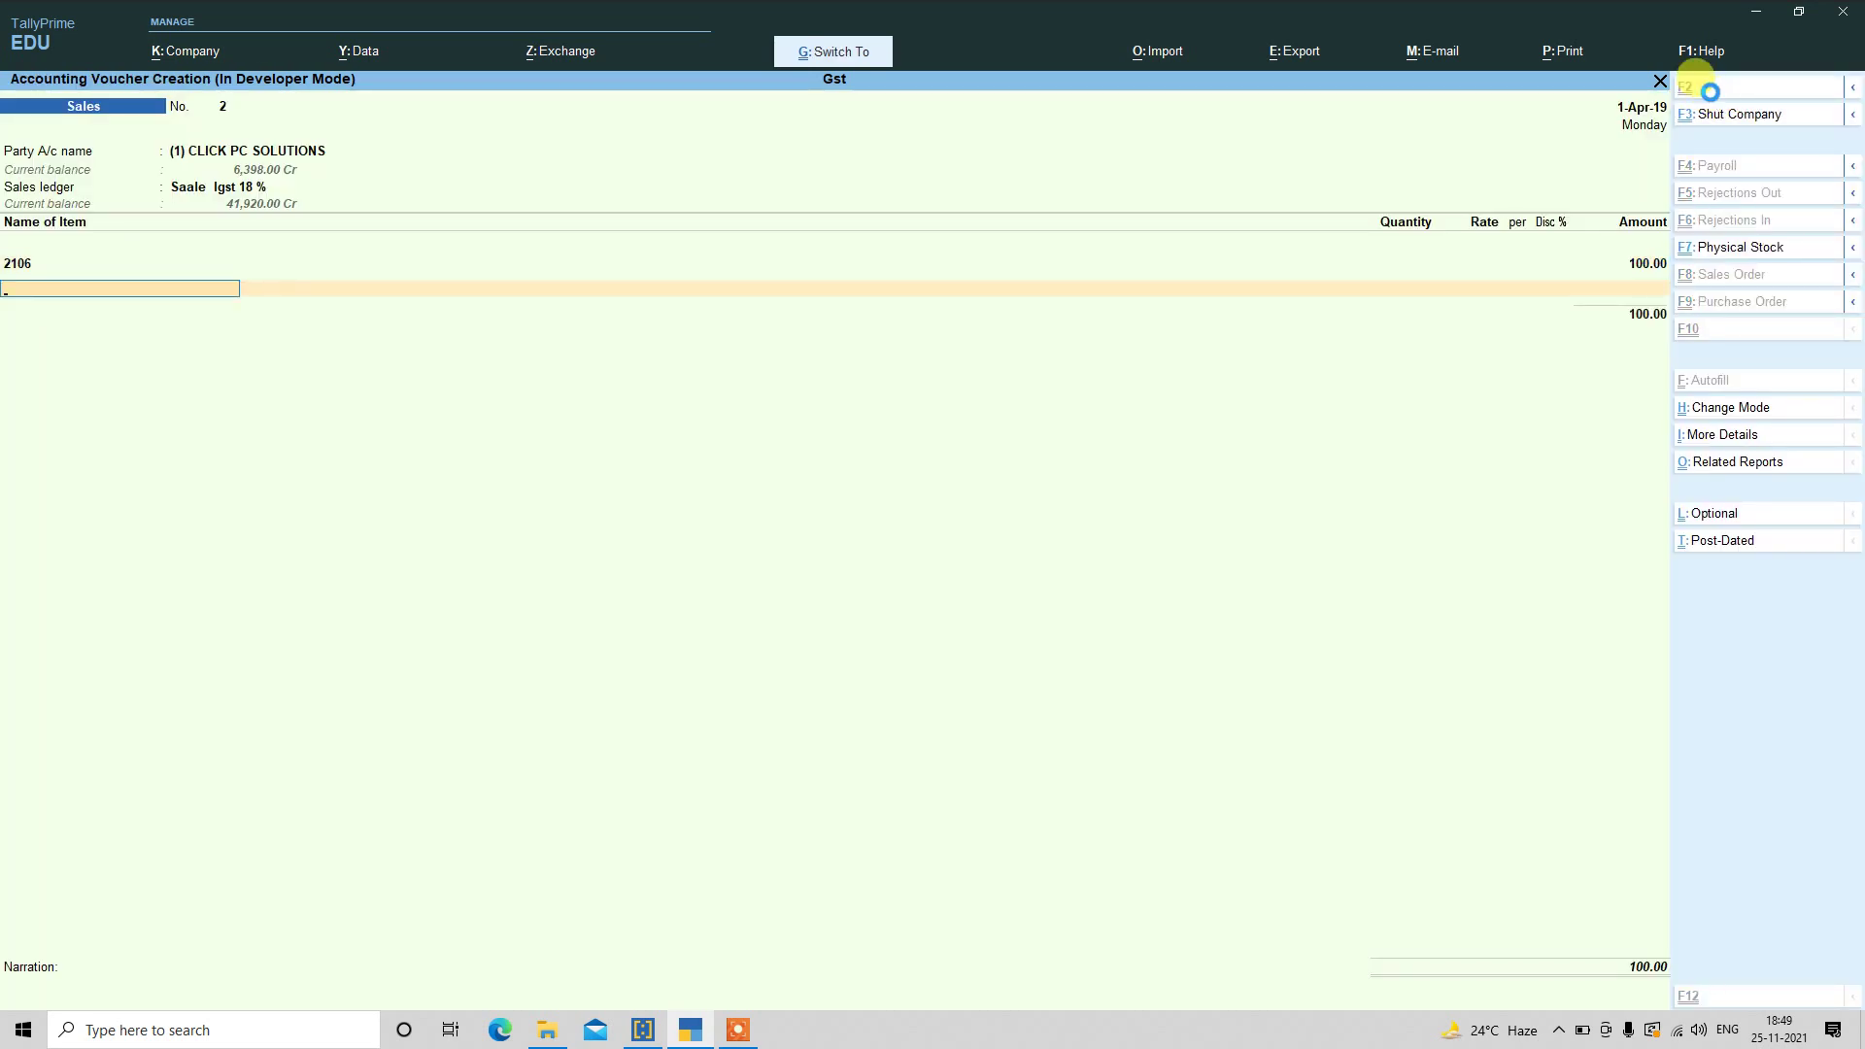
key(ctrl+a)
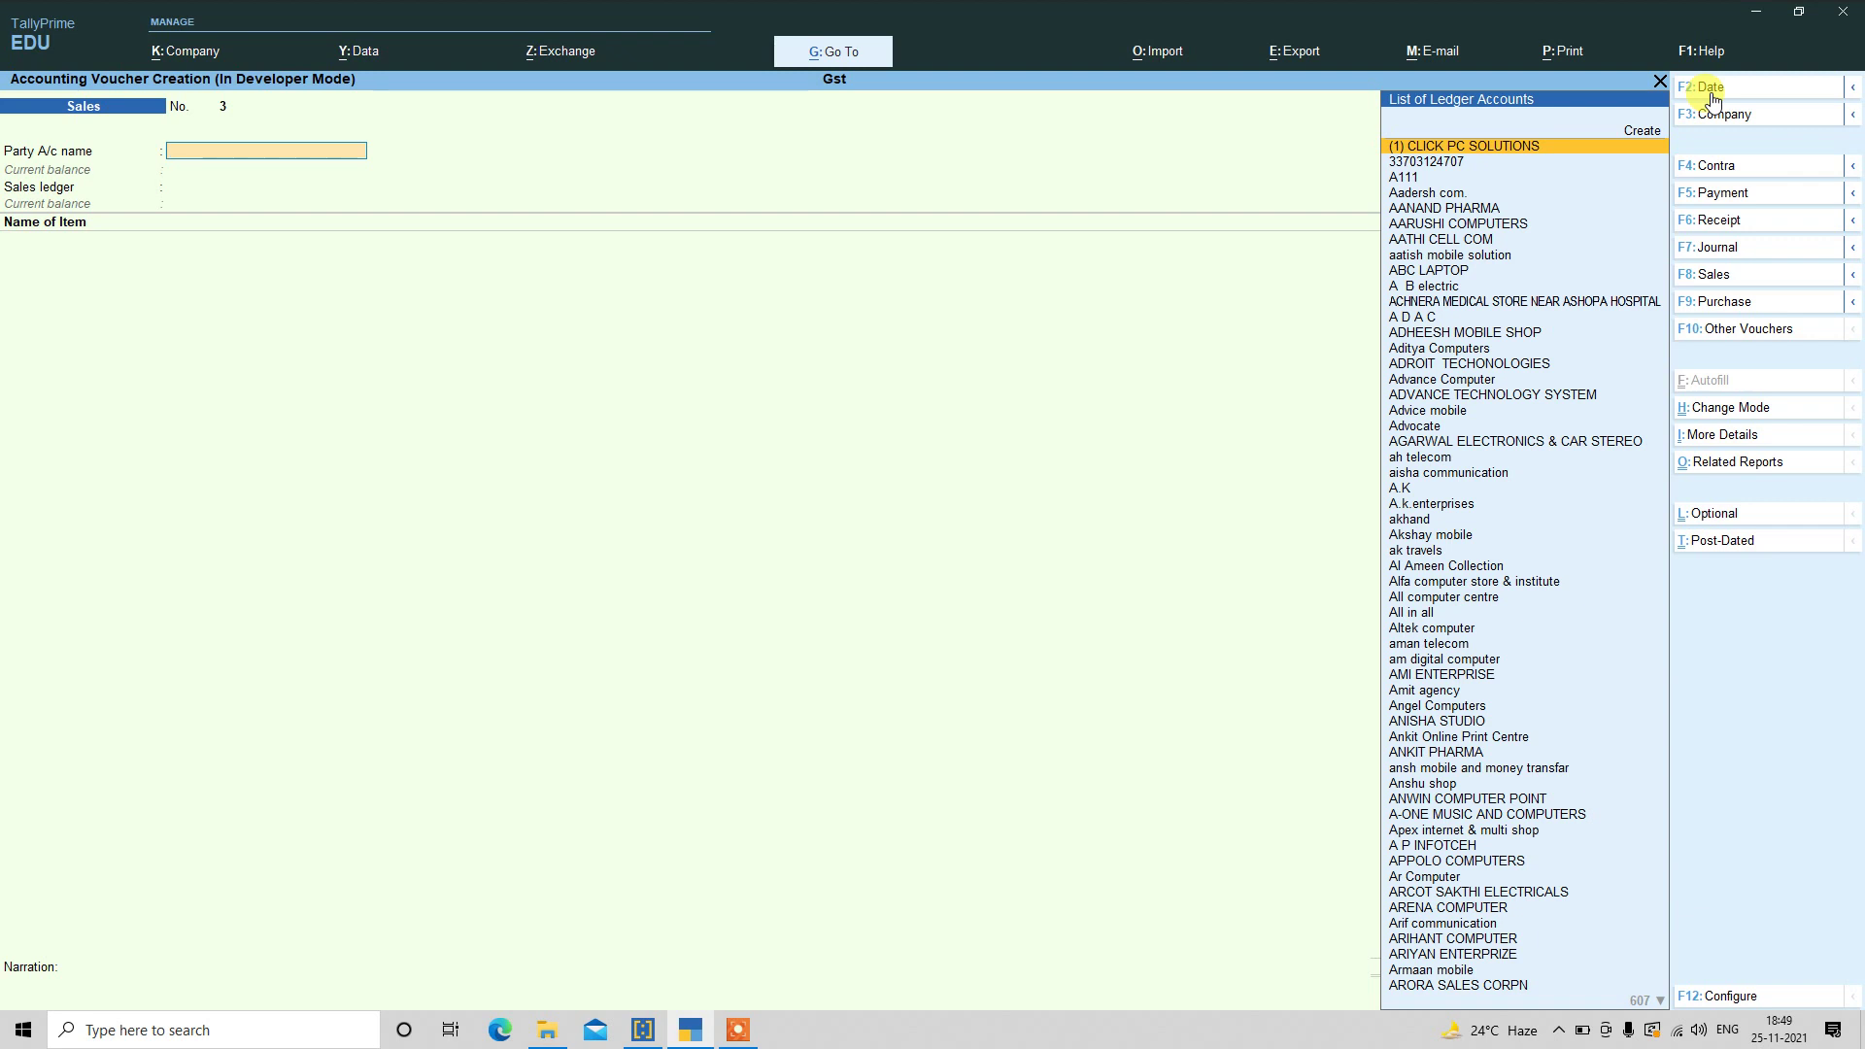
click(1712, 87)
key(Return)
key(Return)
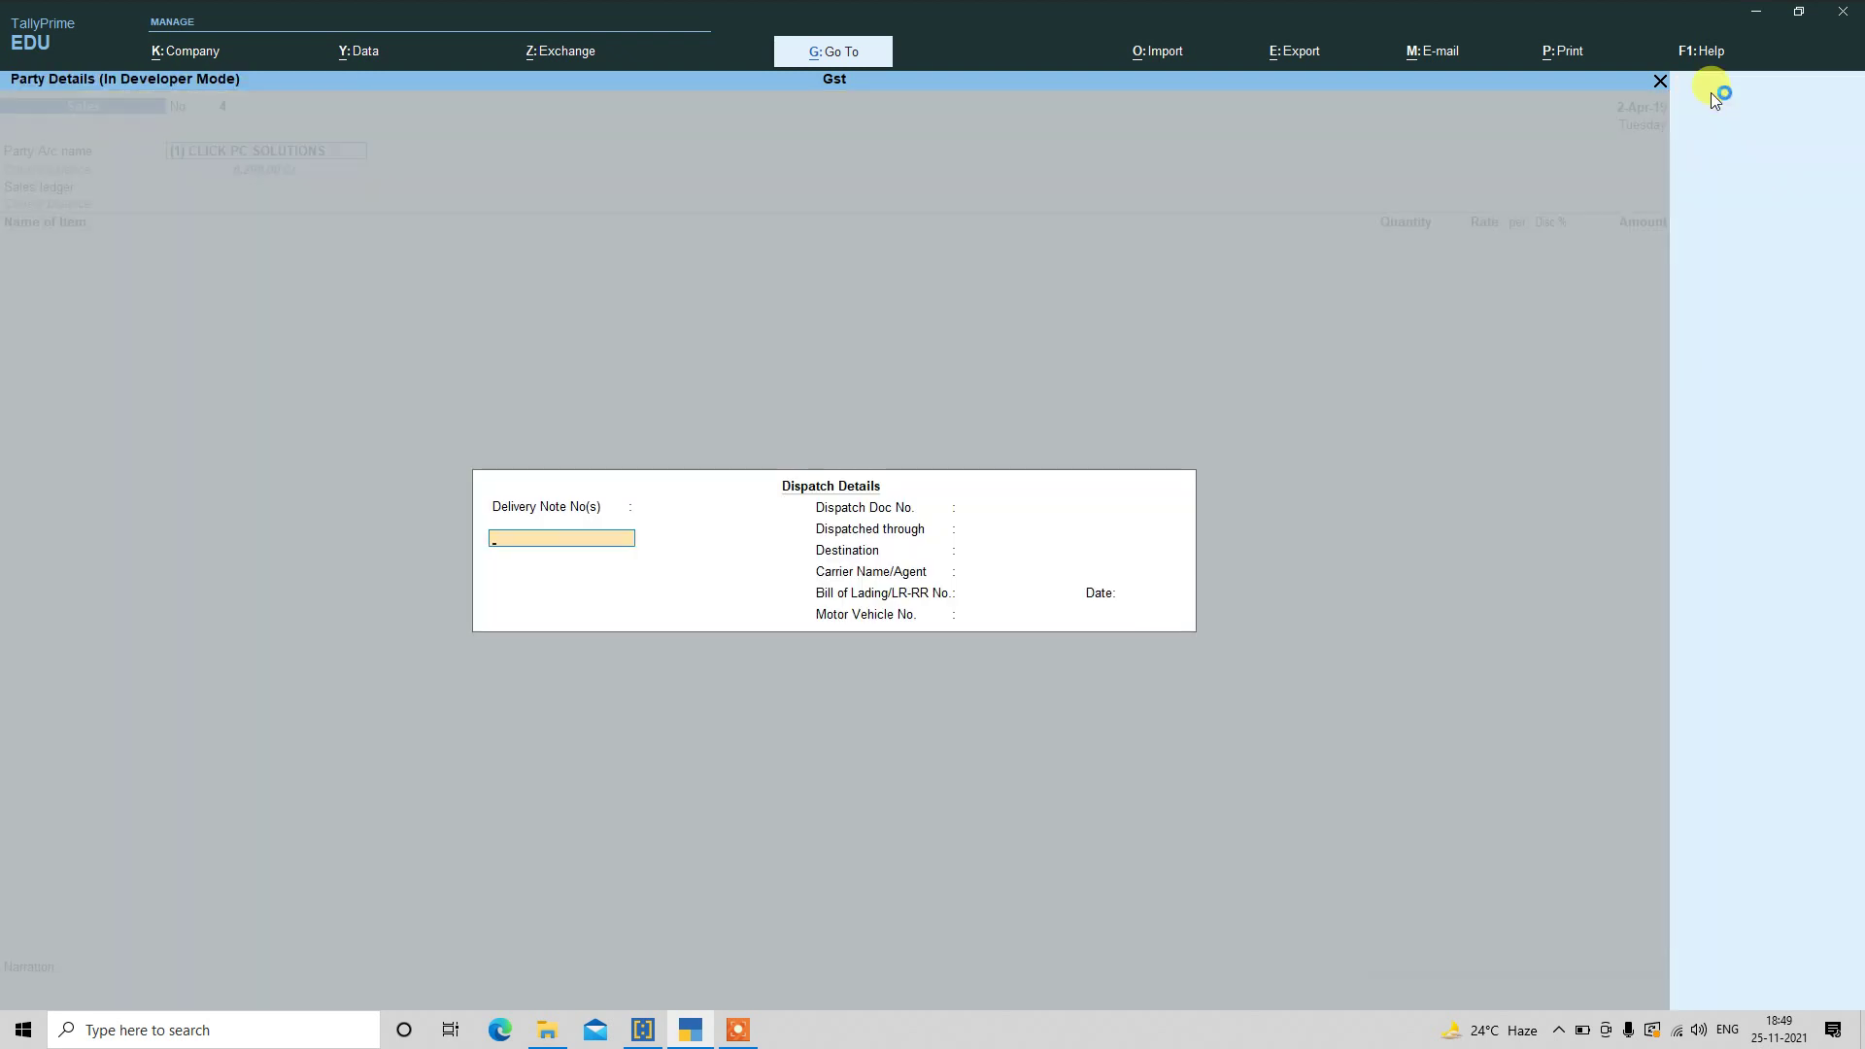
key(Escape)
key(Escape)
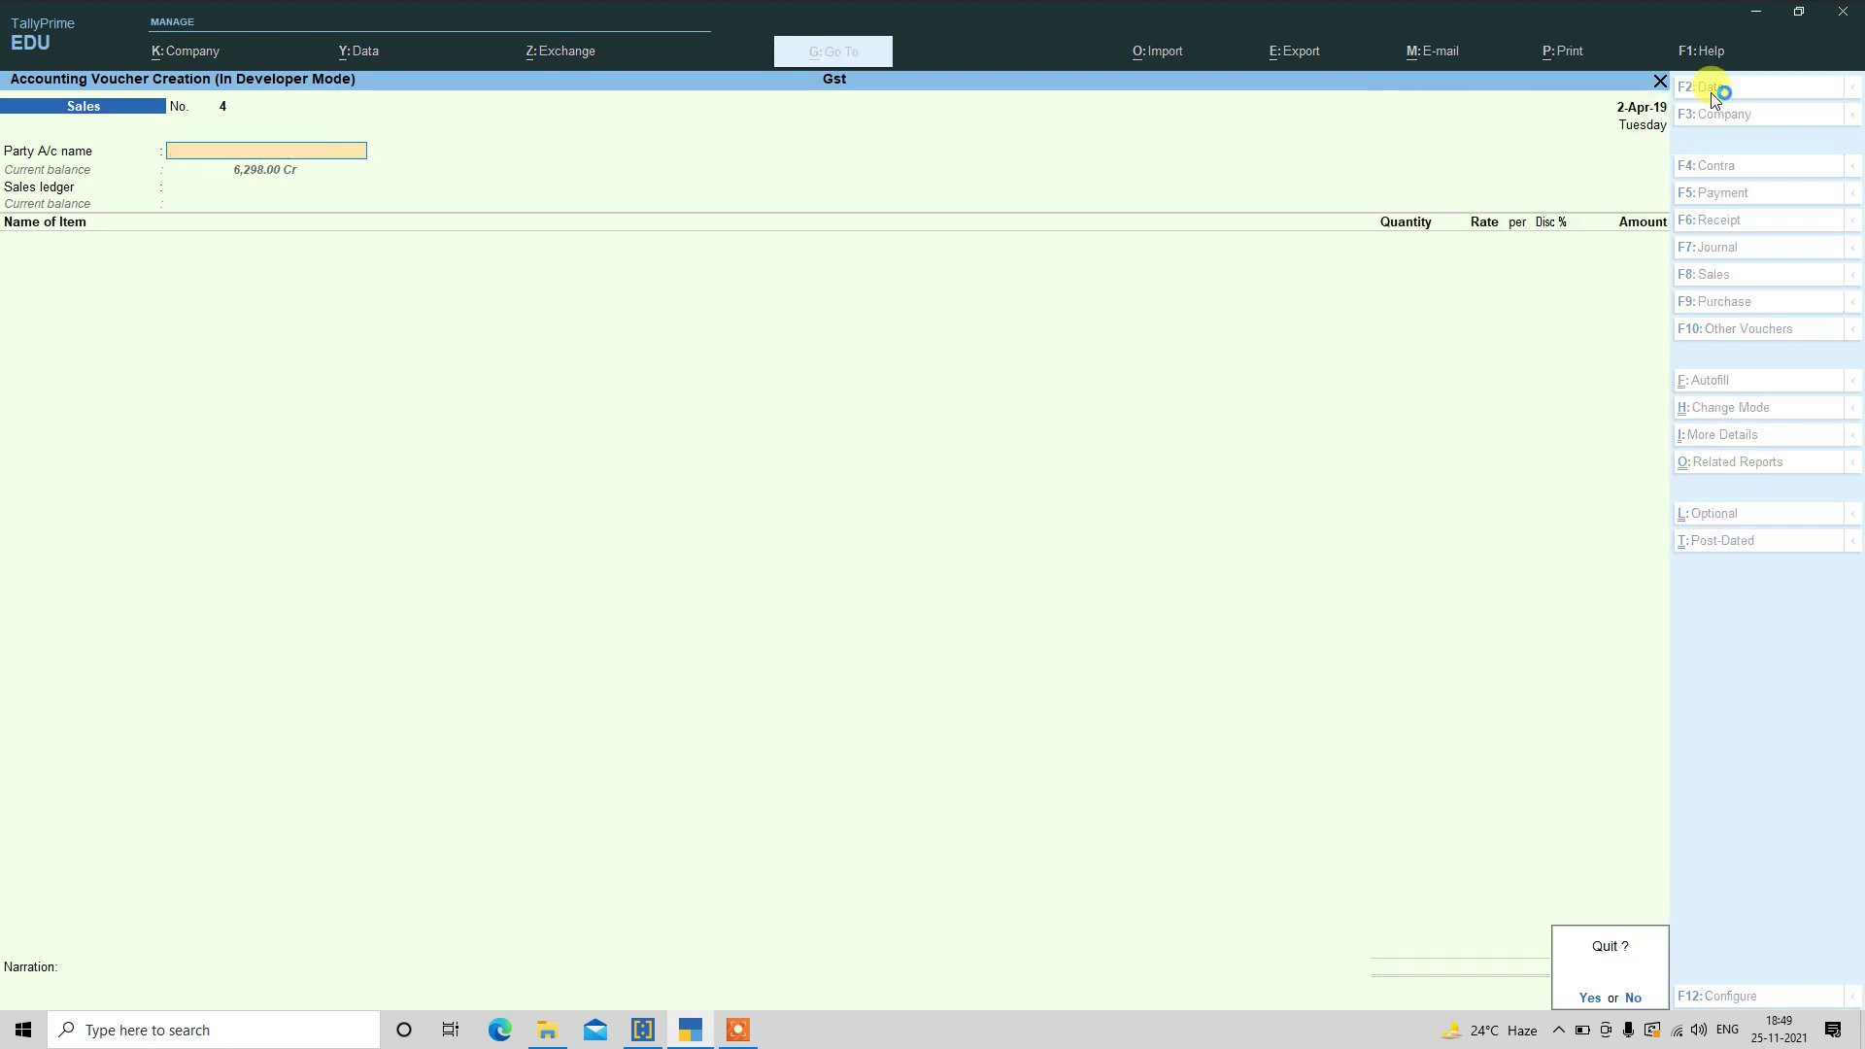
key(Return)
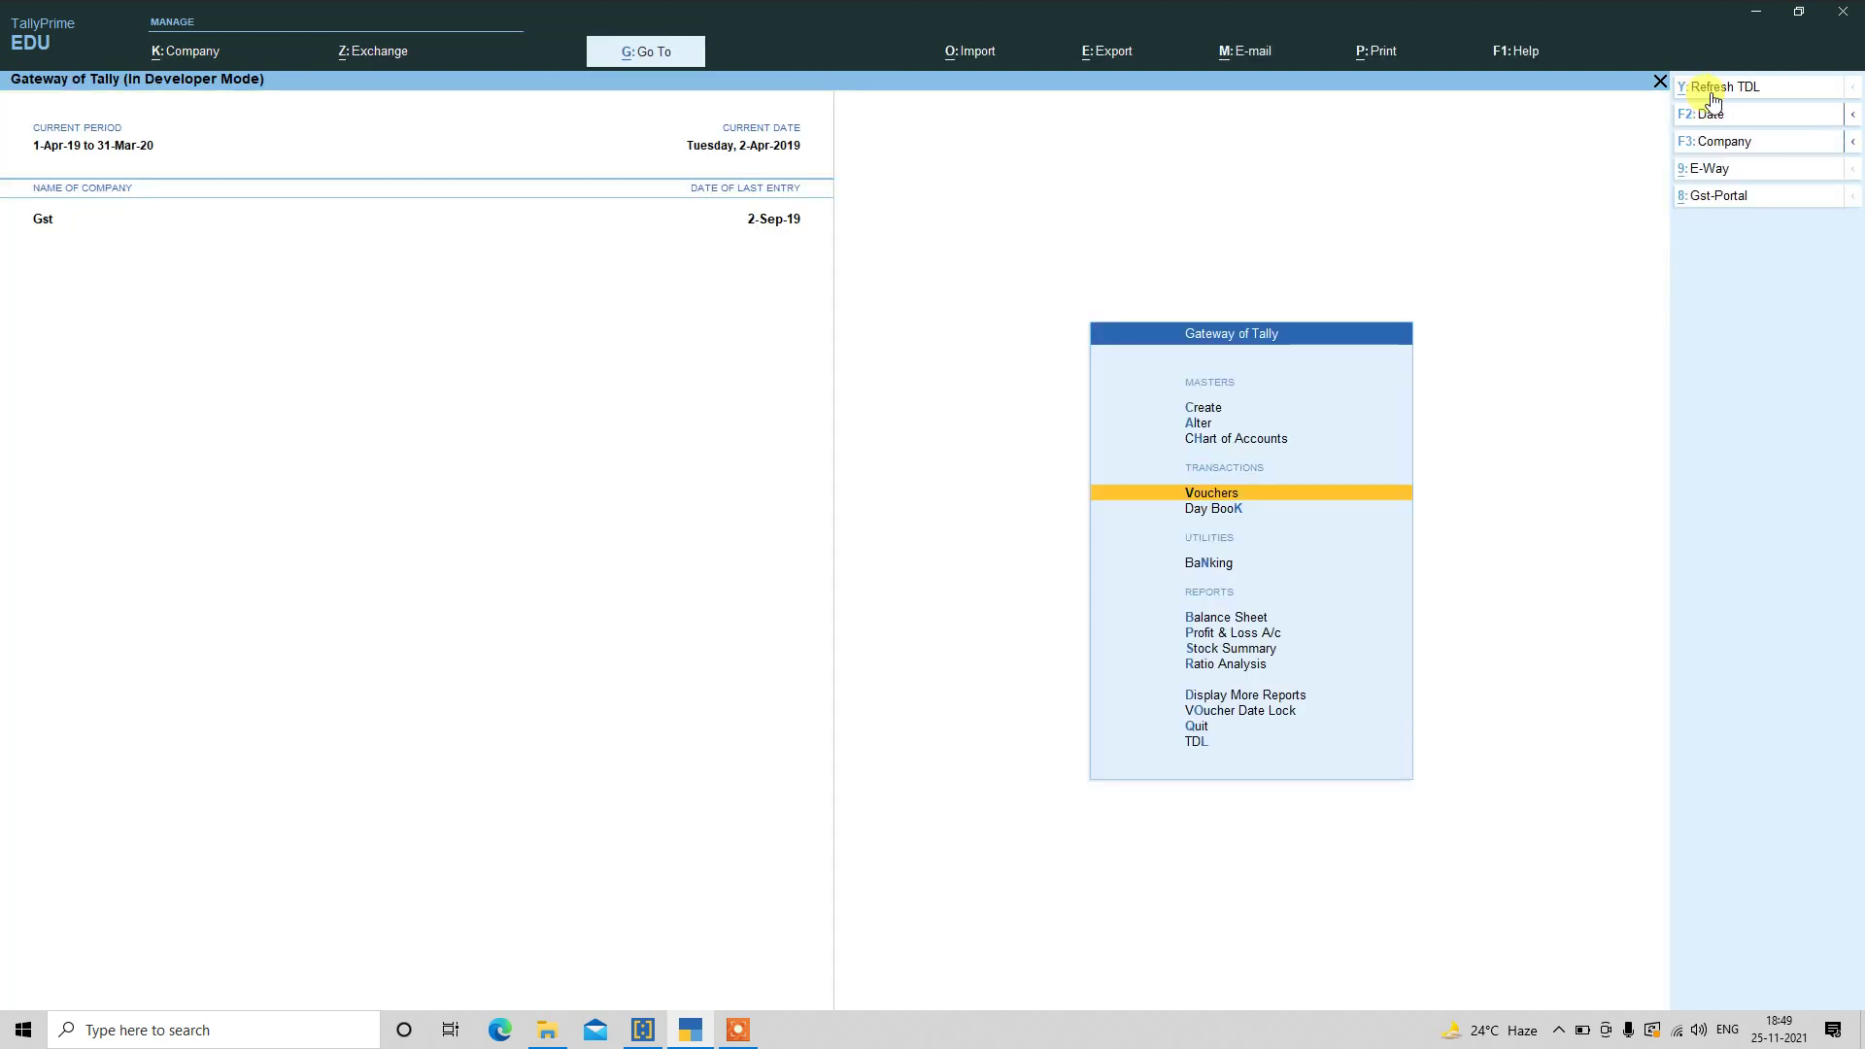
- Open the Voucher Date Lock list, examine which voucher types are locked down to the Sales Demo row, and accept the list
key(Up)
key(Up)
key(Up)
key(Up)
key(Up)
key(Up)
key(Return)
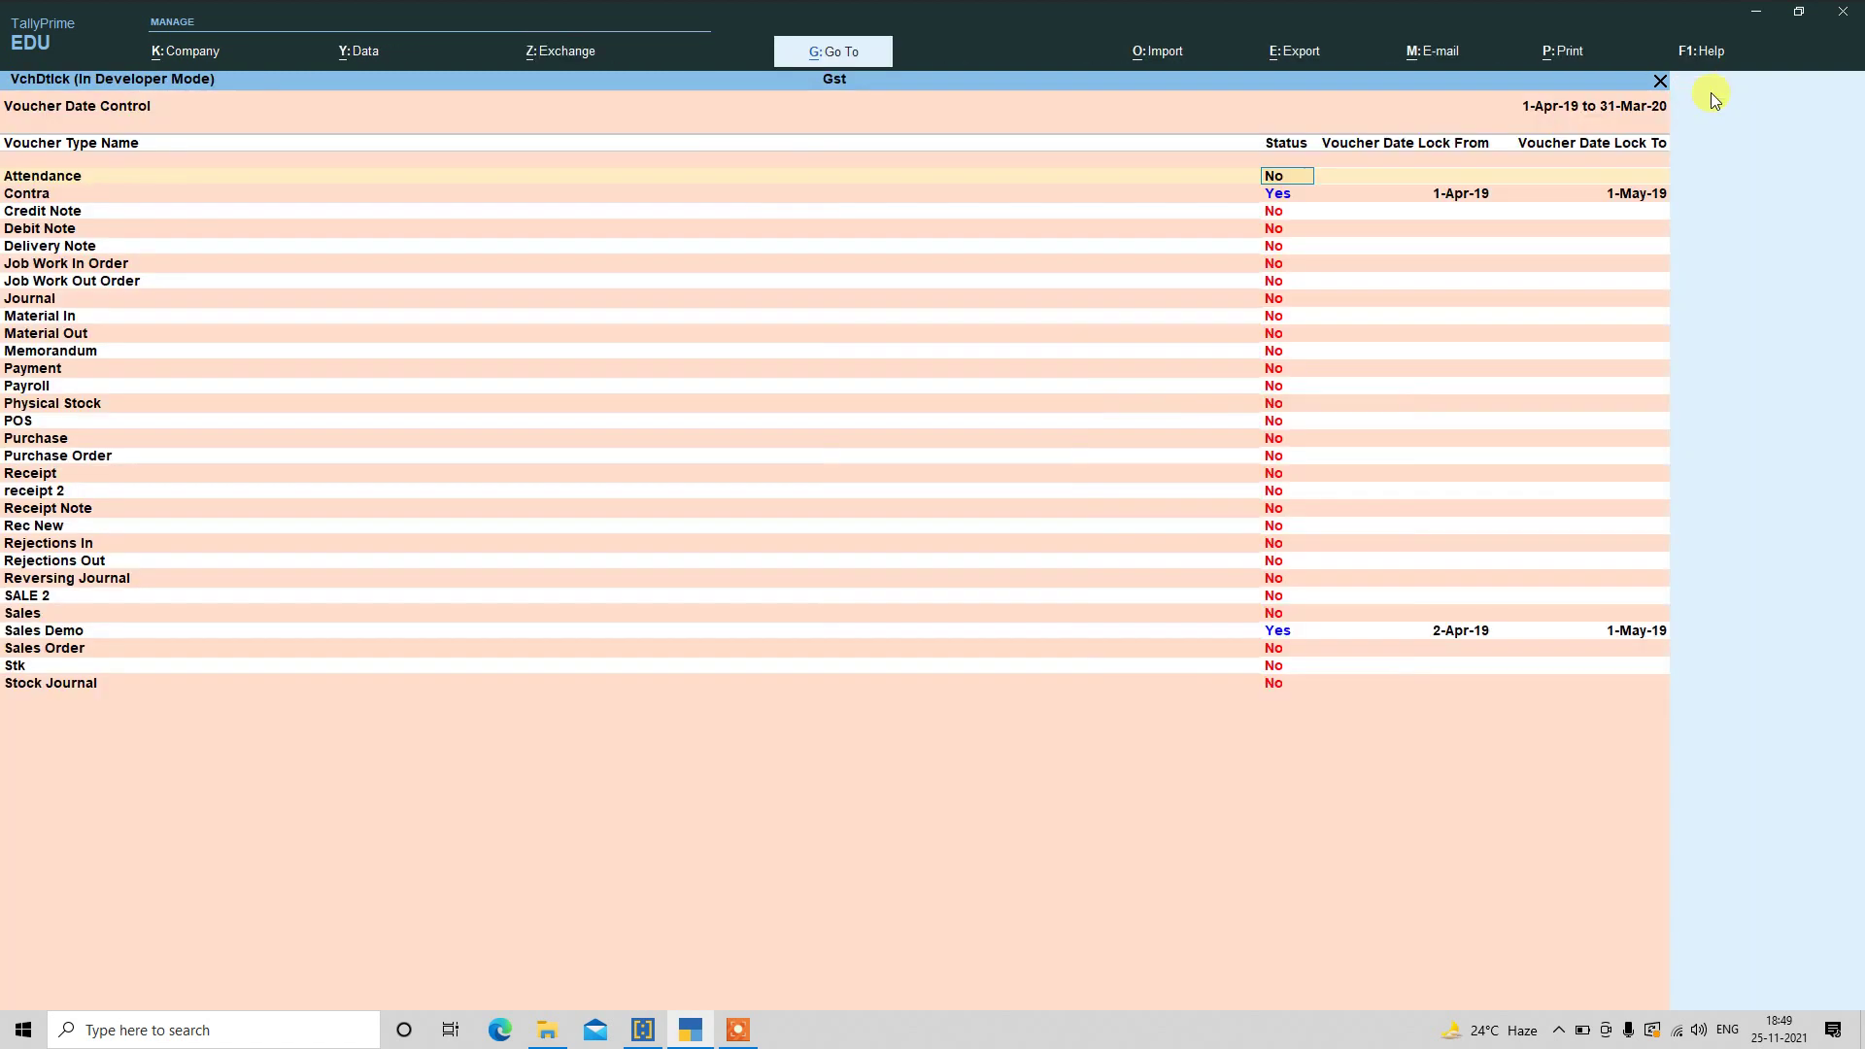
key(Down)
key(Down)
key(Down)
key(Down)
key(Down)
key(Down)
key(Down)
key(Down)
key(Down)
key(Down)
key(Down)
key(Down)
key(Down)
key(Down)
key(Down)
key(Down)
key(Down)
key(Down)
key(Down)
key(Down)
key(Down)
key(Down)
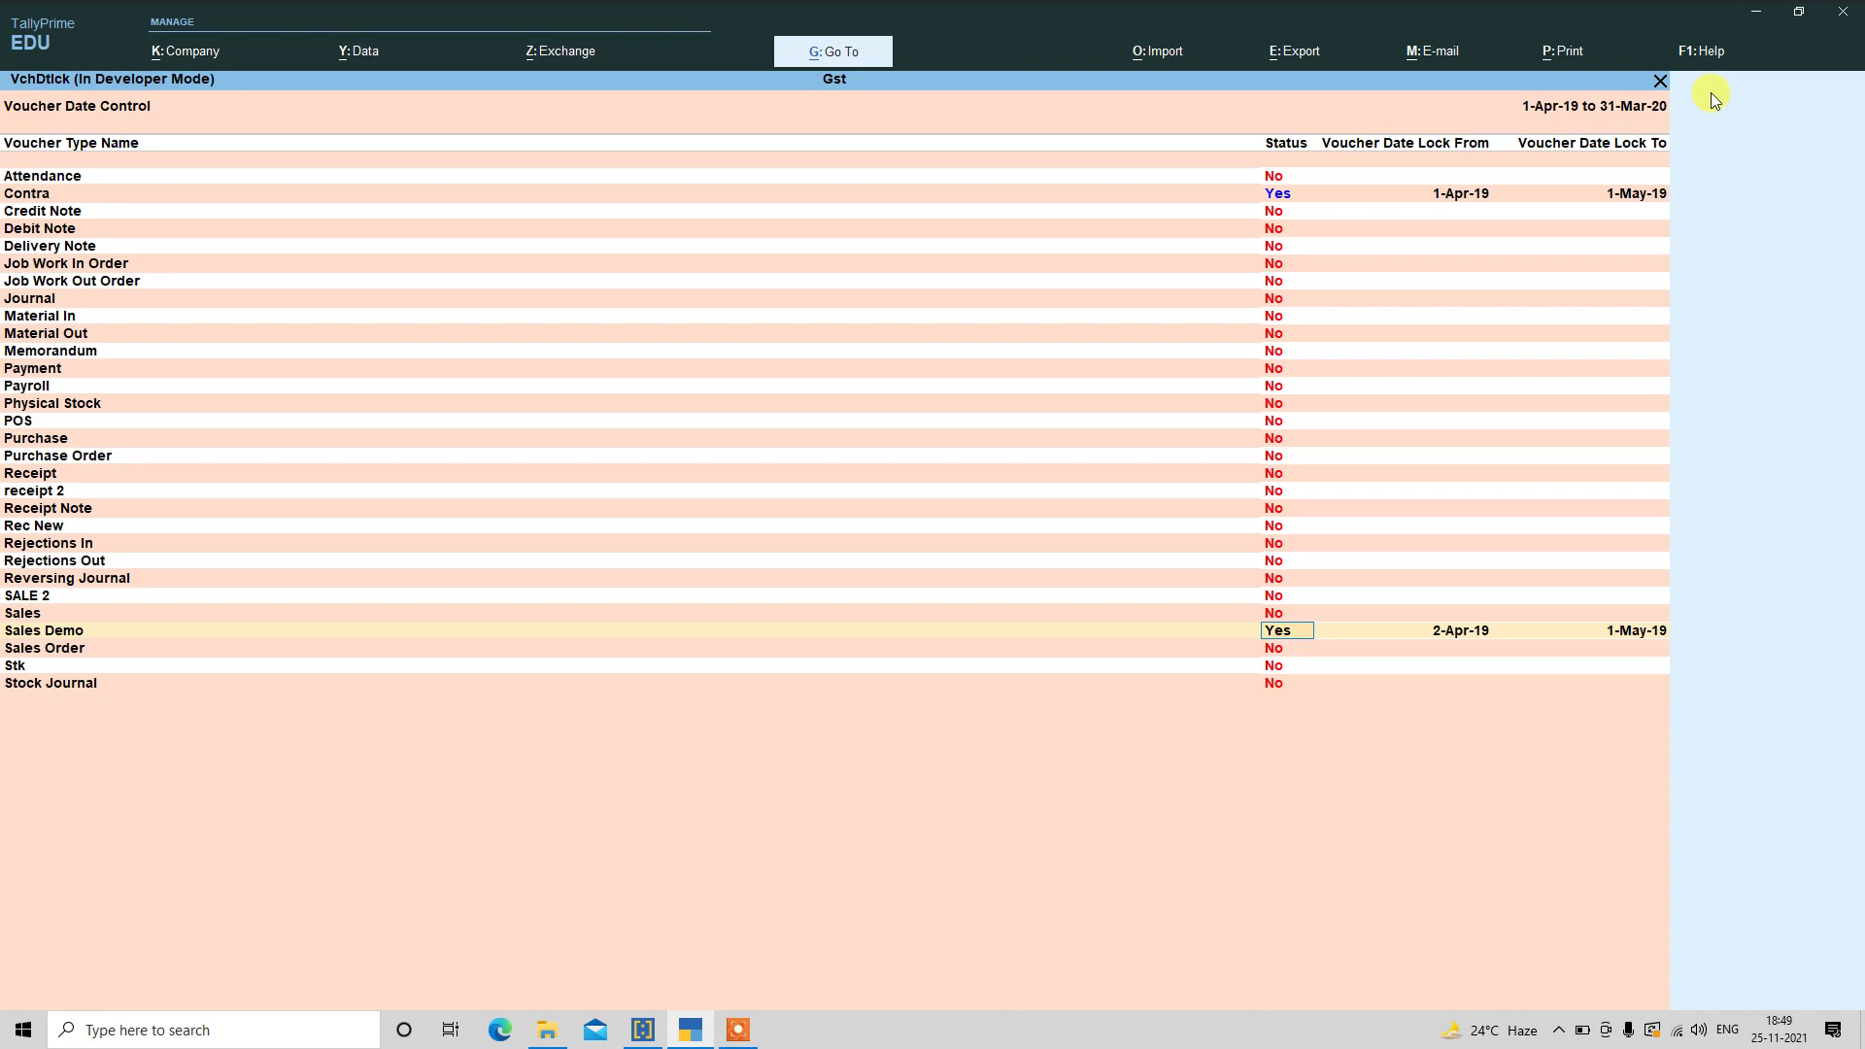
key(ctrl+a)
- Start a voucher of the Sales Demo type and set its date to 1-Apr-19
key(v)
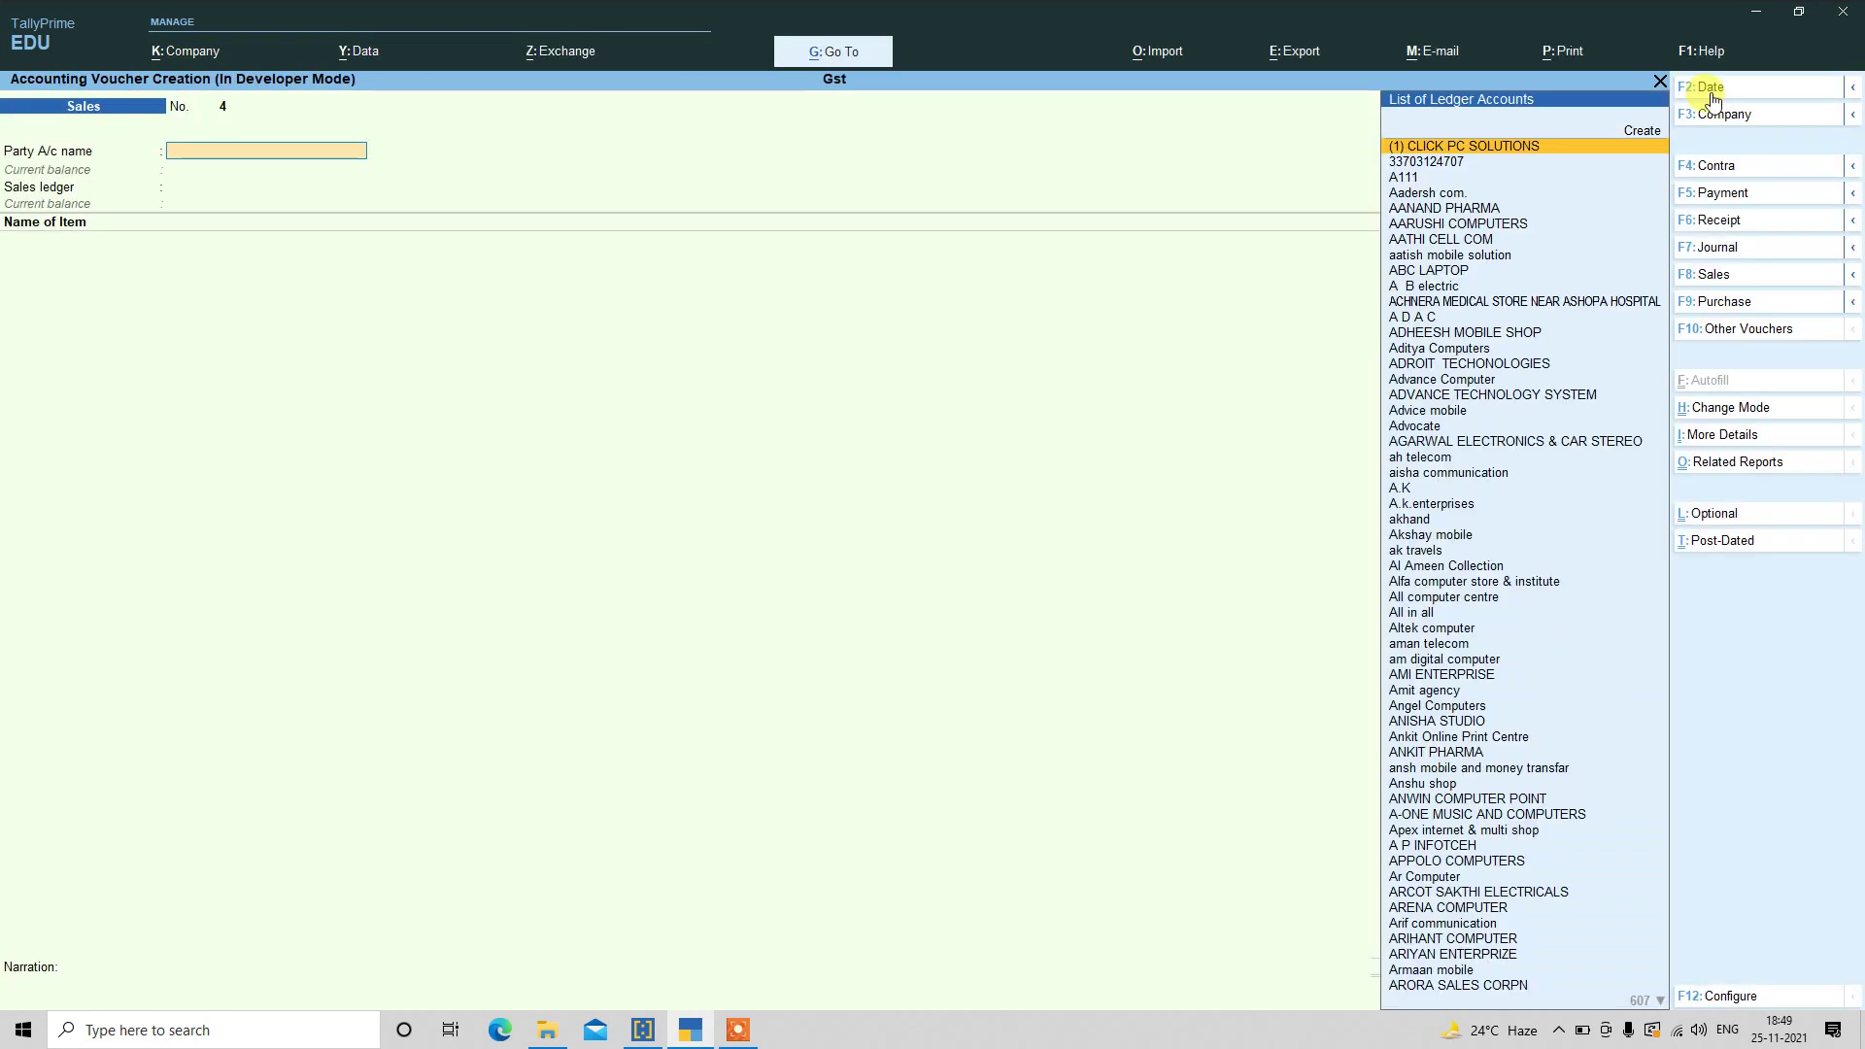
click(1746, 286)
key(Down)
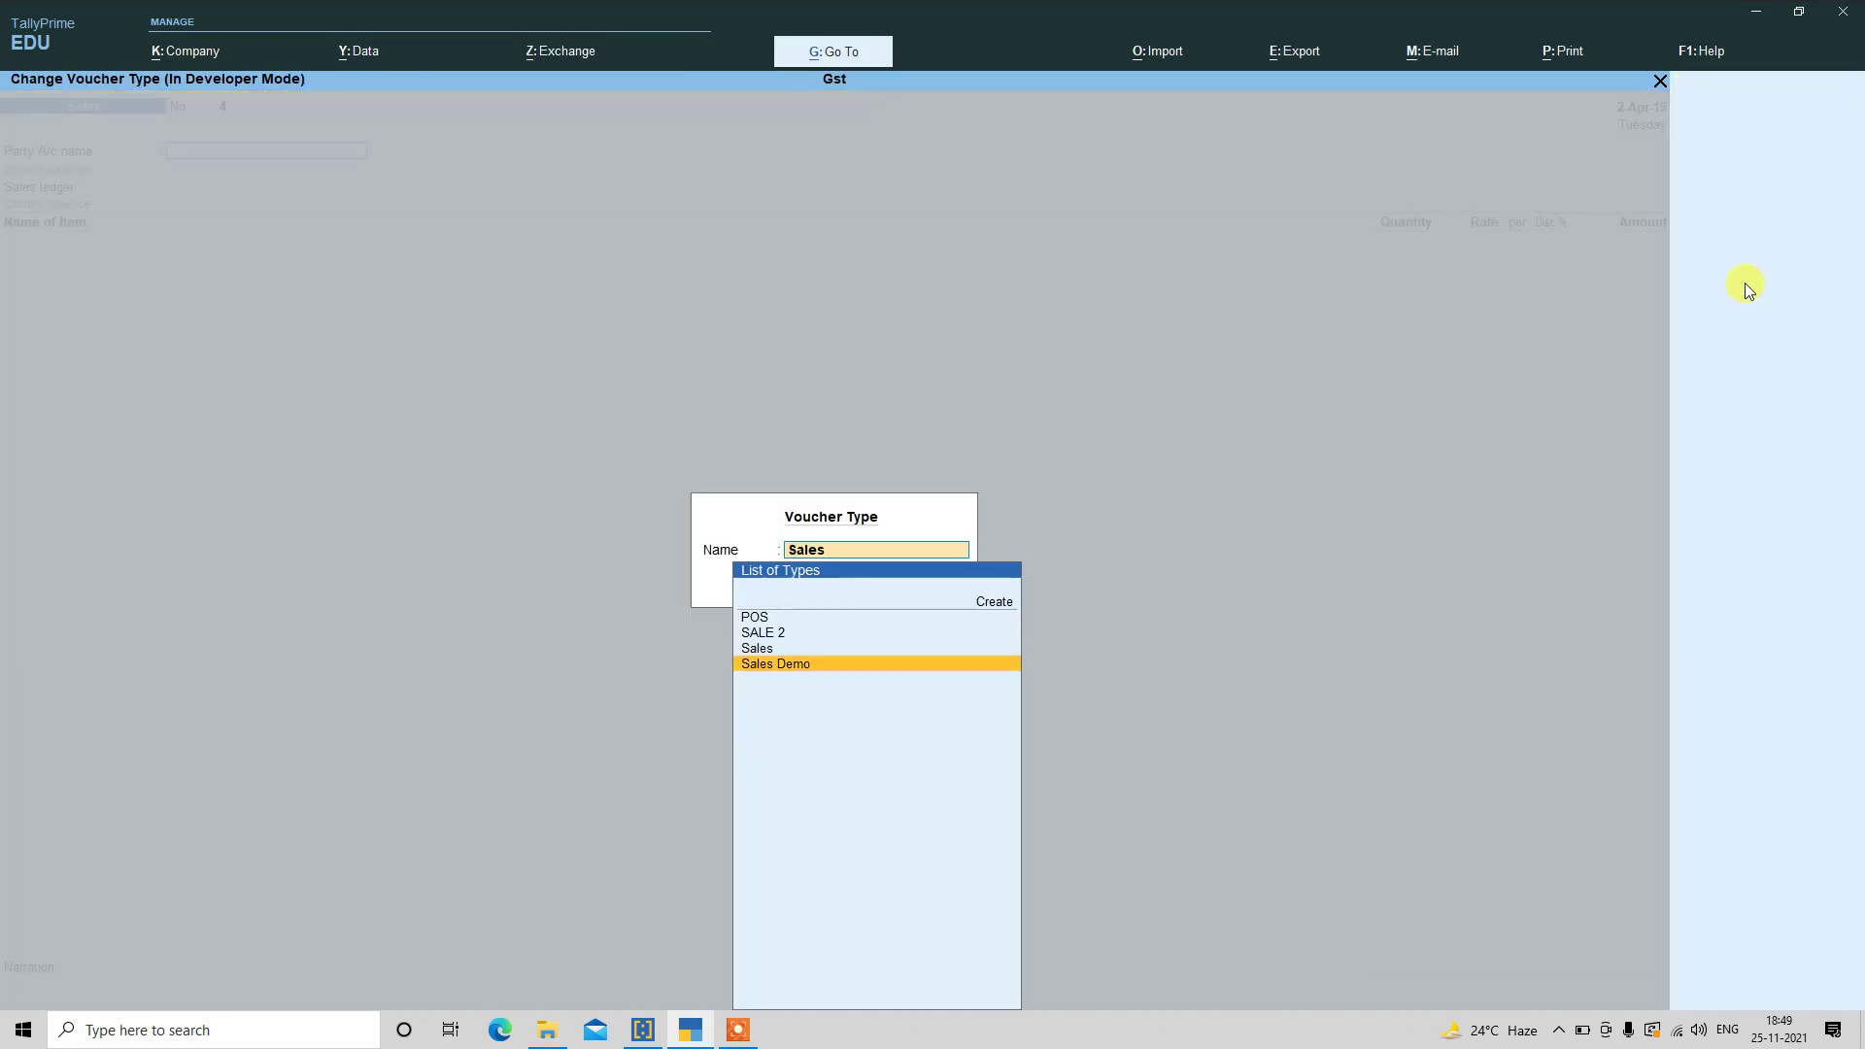
key(Return)
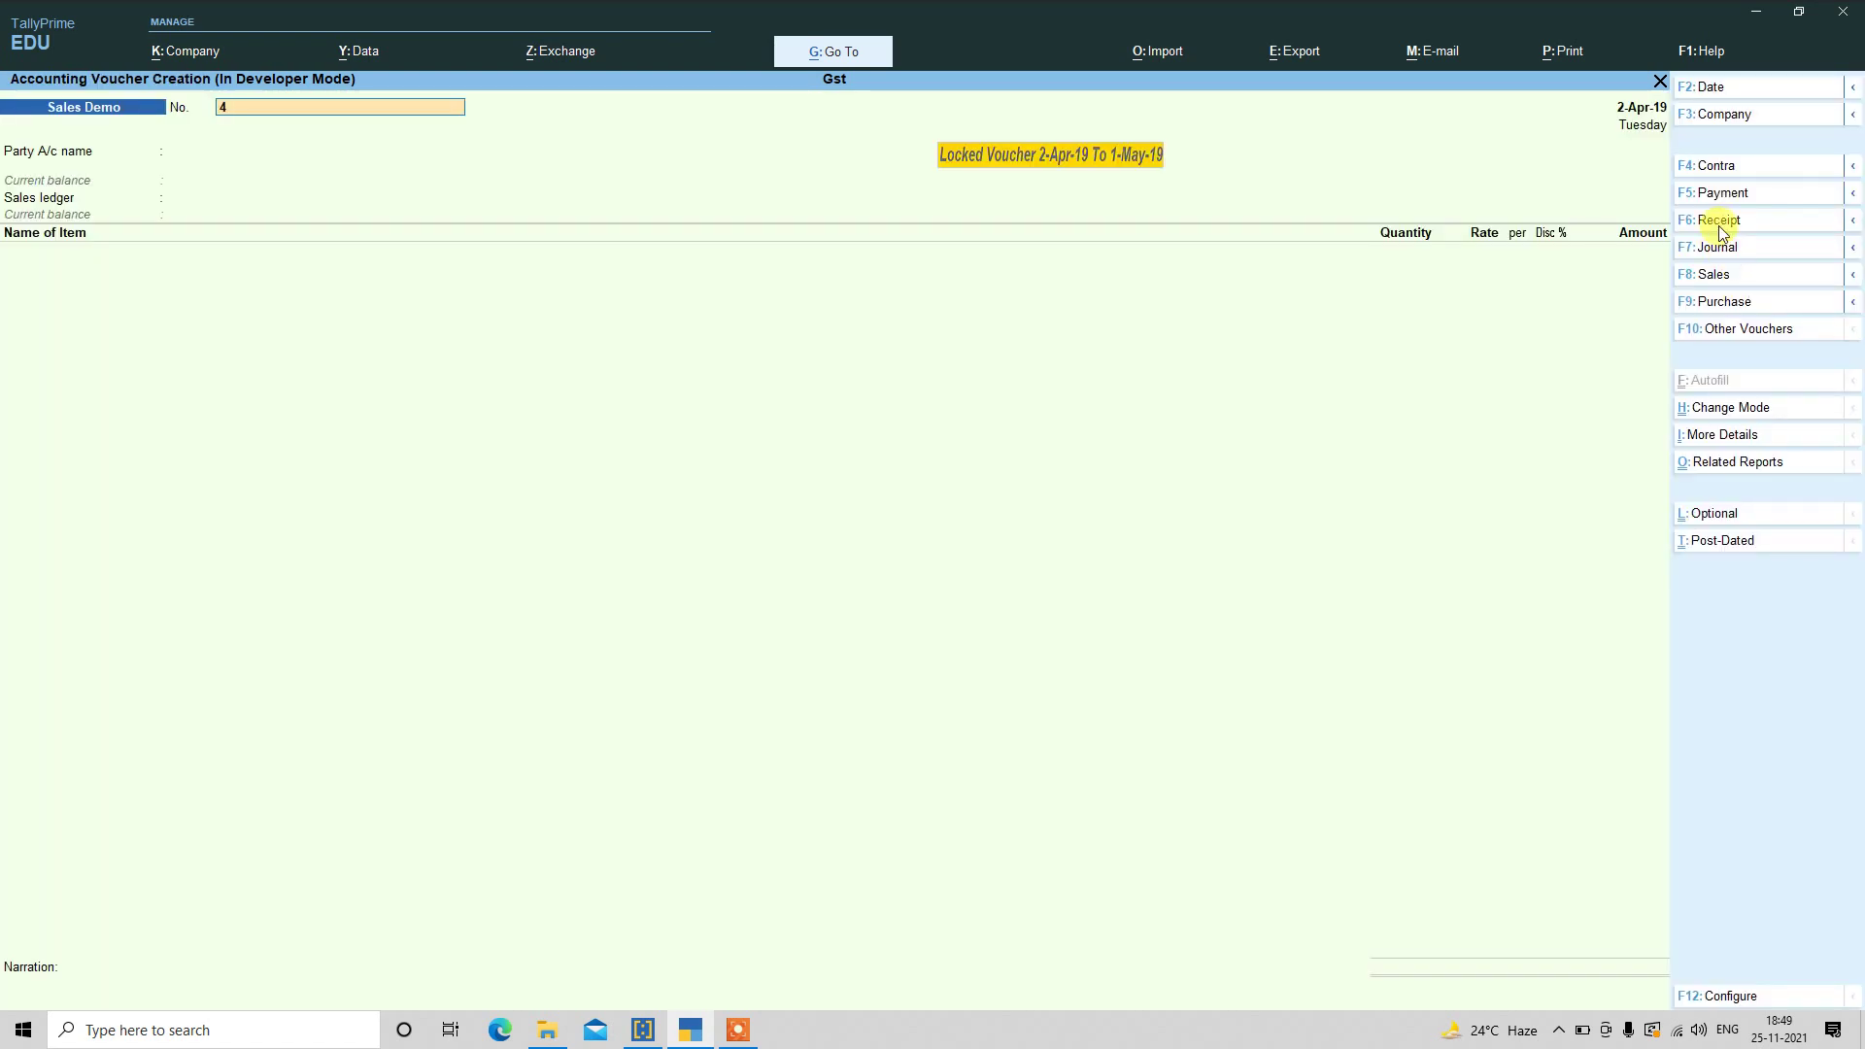
click(1703, 87)
text(1-4)
key(Return)
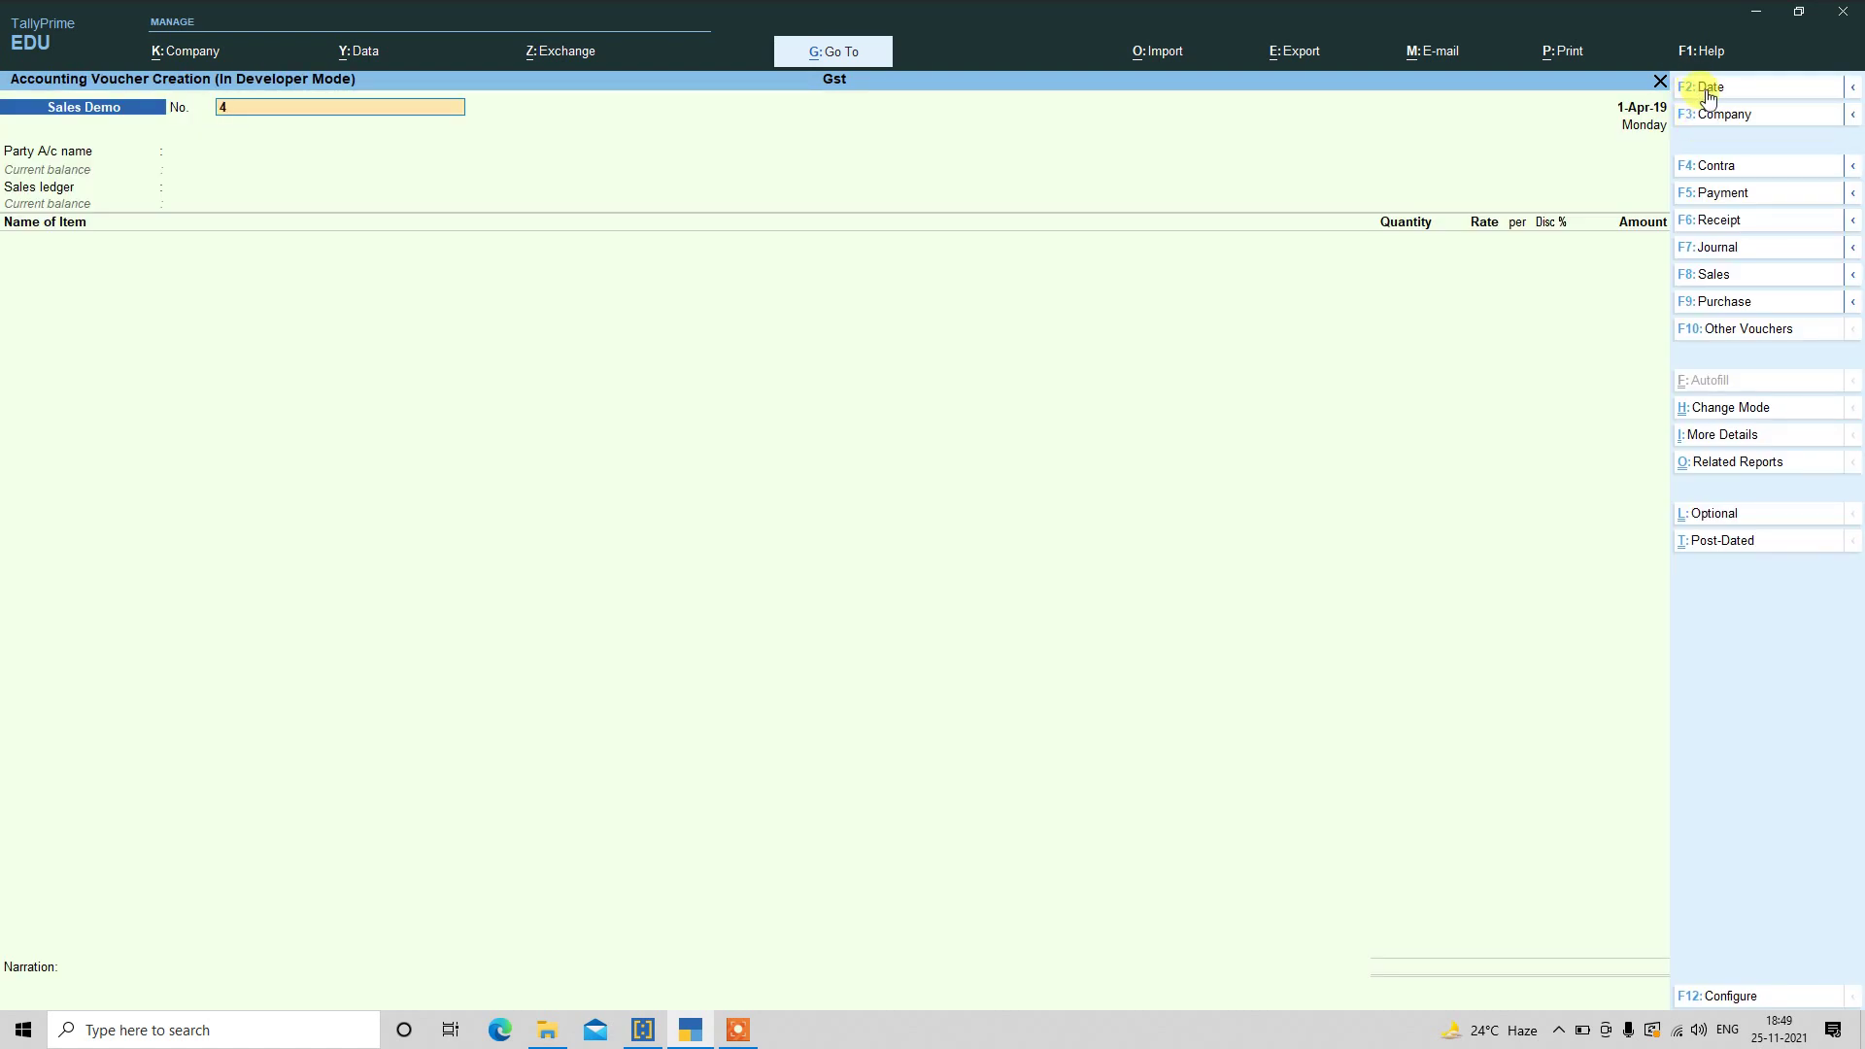
- Set the Sales Demo voucher's date to 2-Apr-19 and choose (1) CLICK PC SOLUTIONS as the party
click(1704, 90)
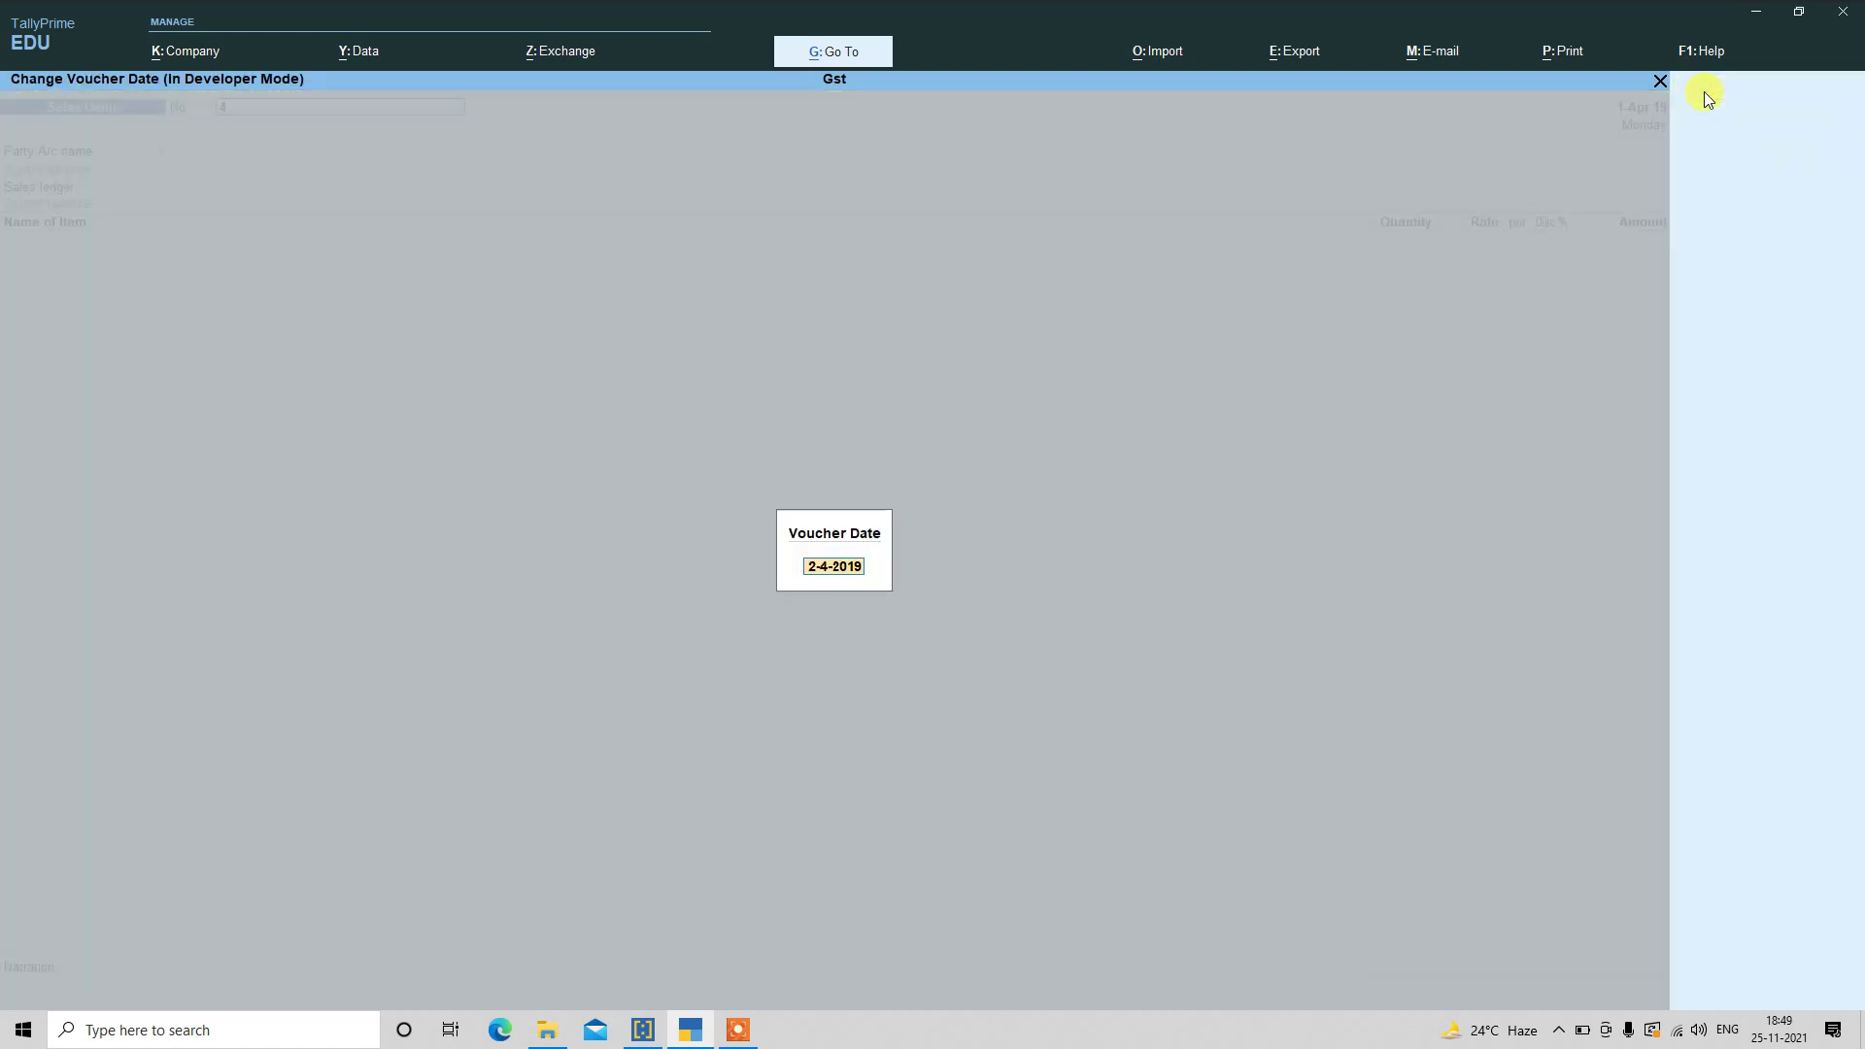
text(2)
key(Return)
key(Return)
key(Return)
- Enter A as the dispatch document number, accept the party details and set Saale Igst 18 % as the sales ledger
text(A)
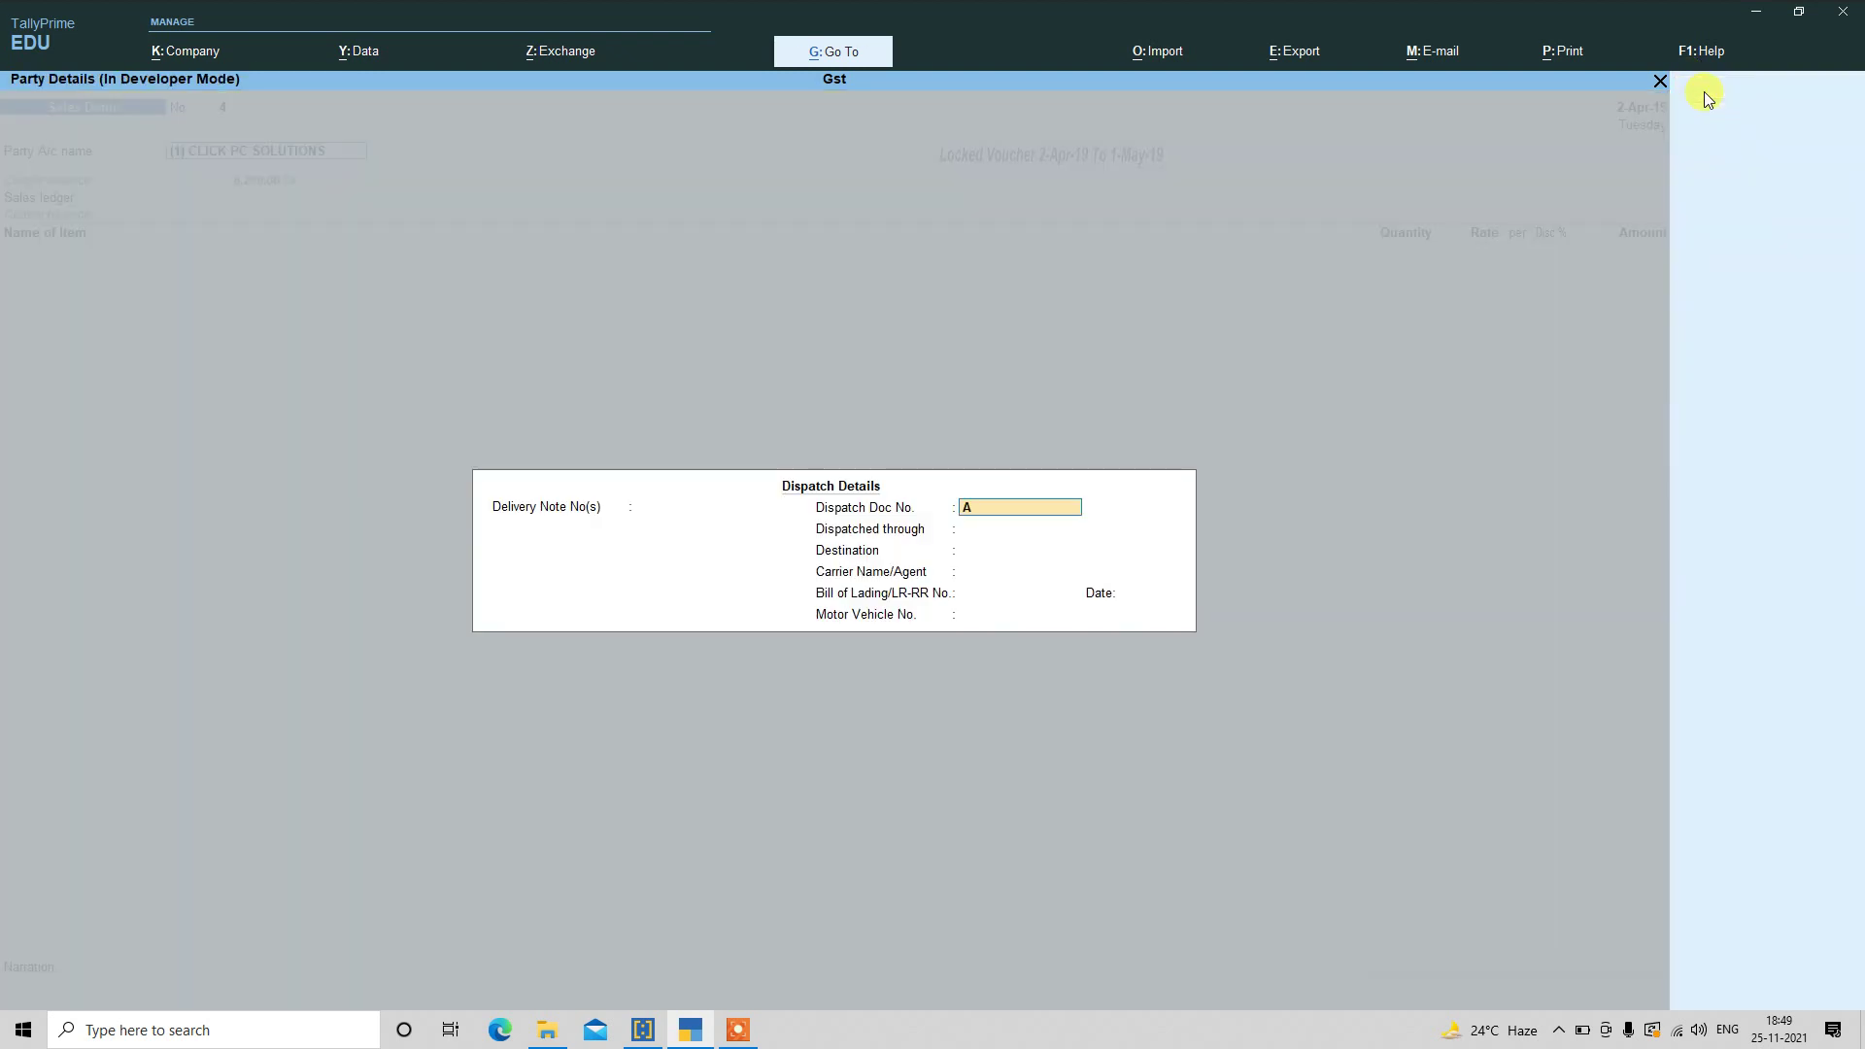
key(Return)
key(ctrl+a)
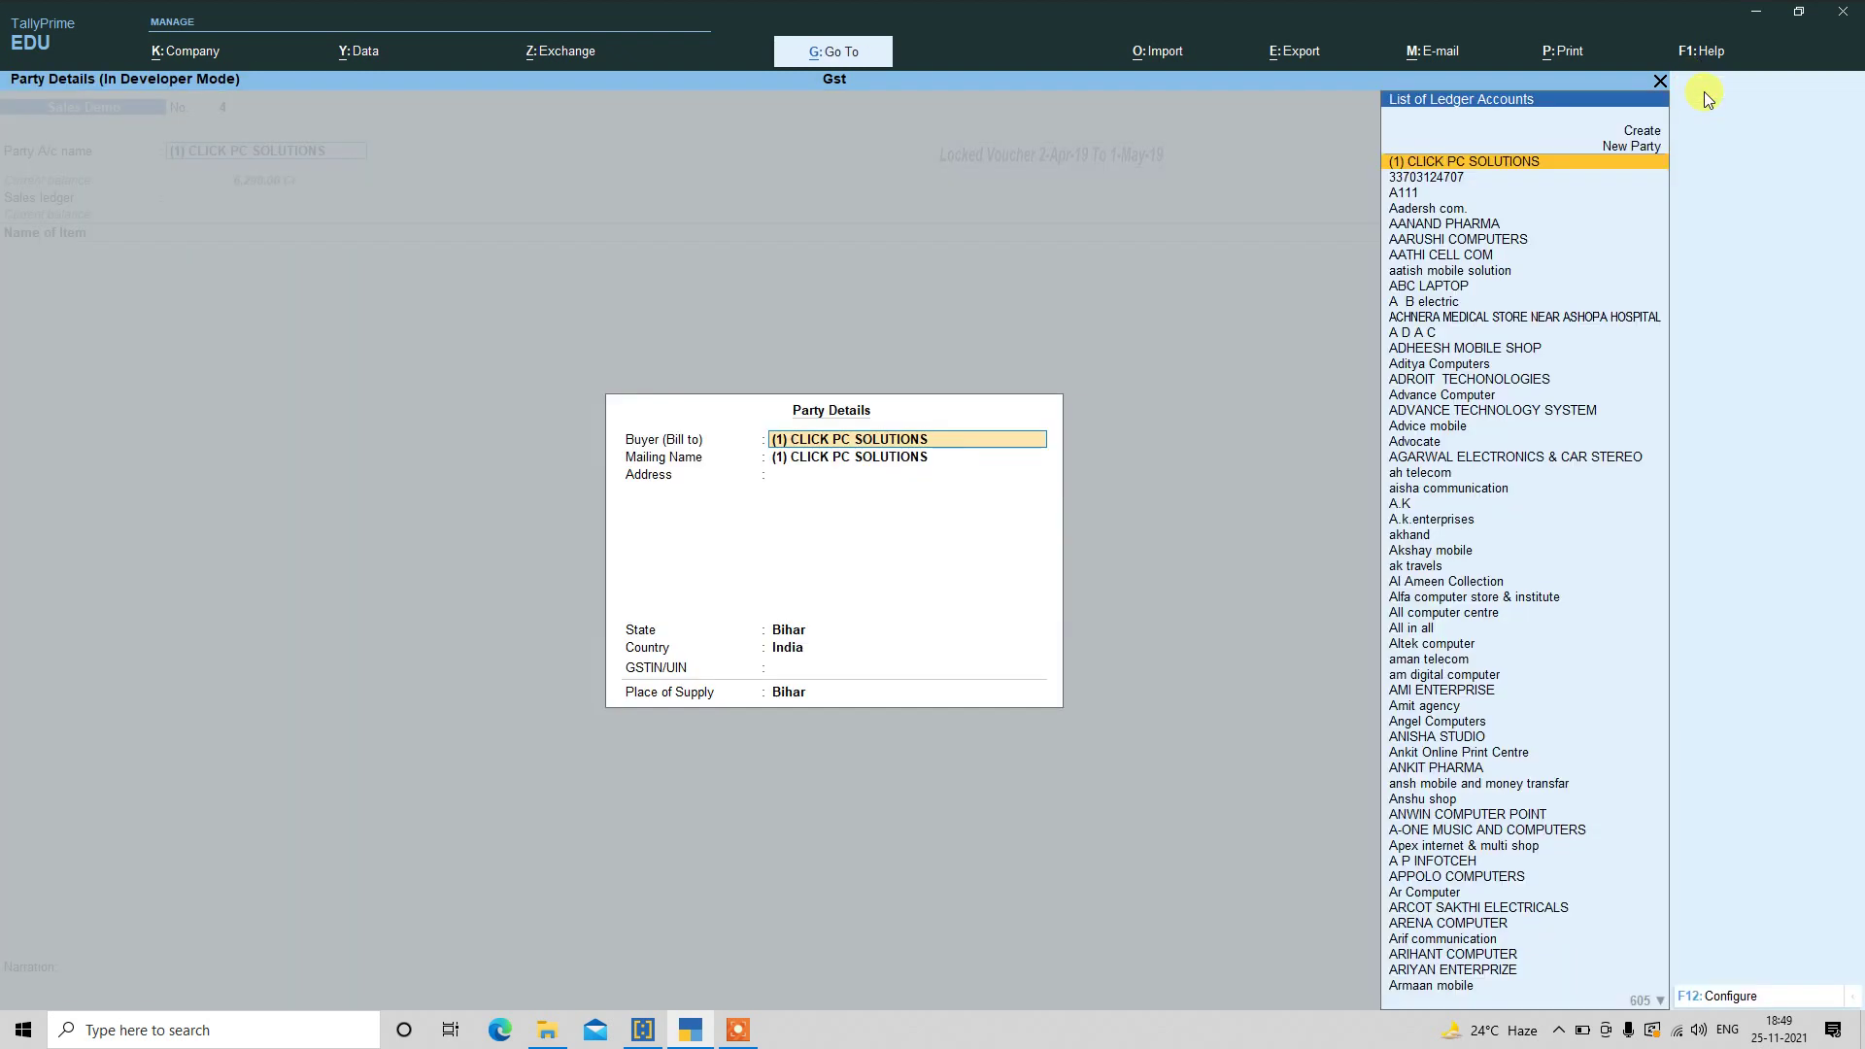
key(ctrl+a)
key(Return)
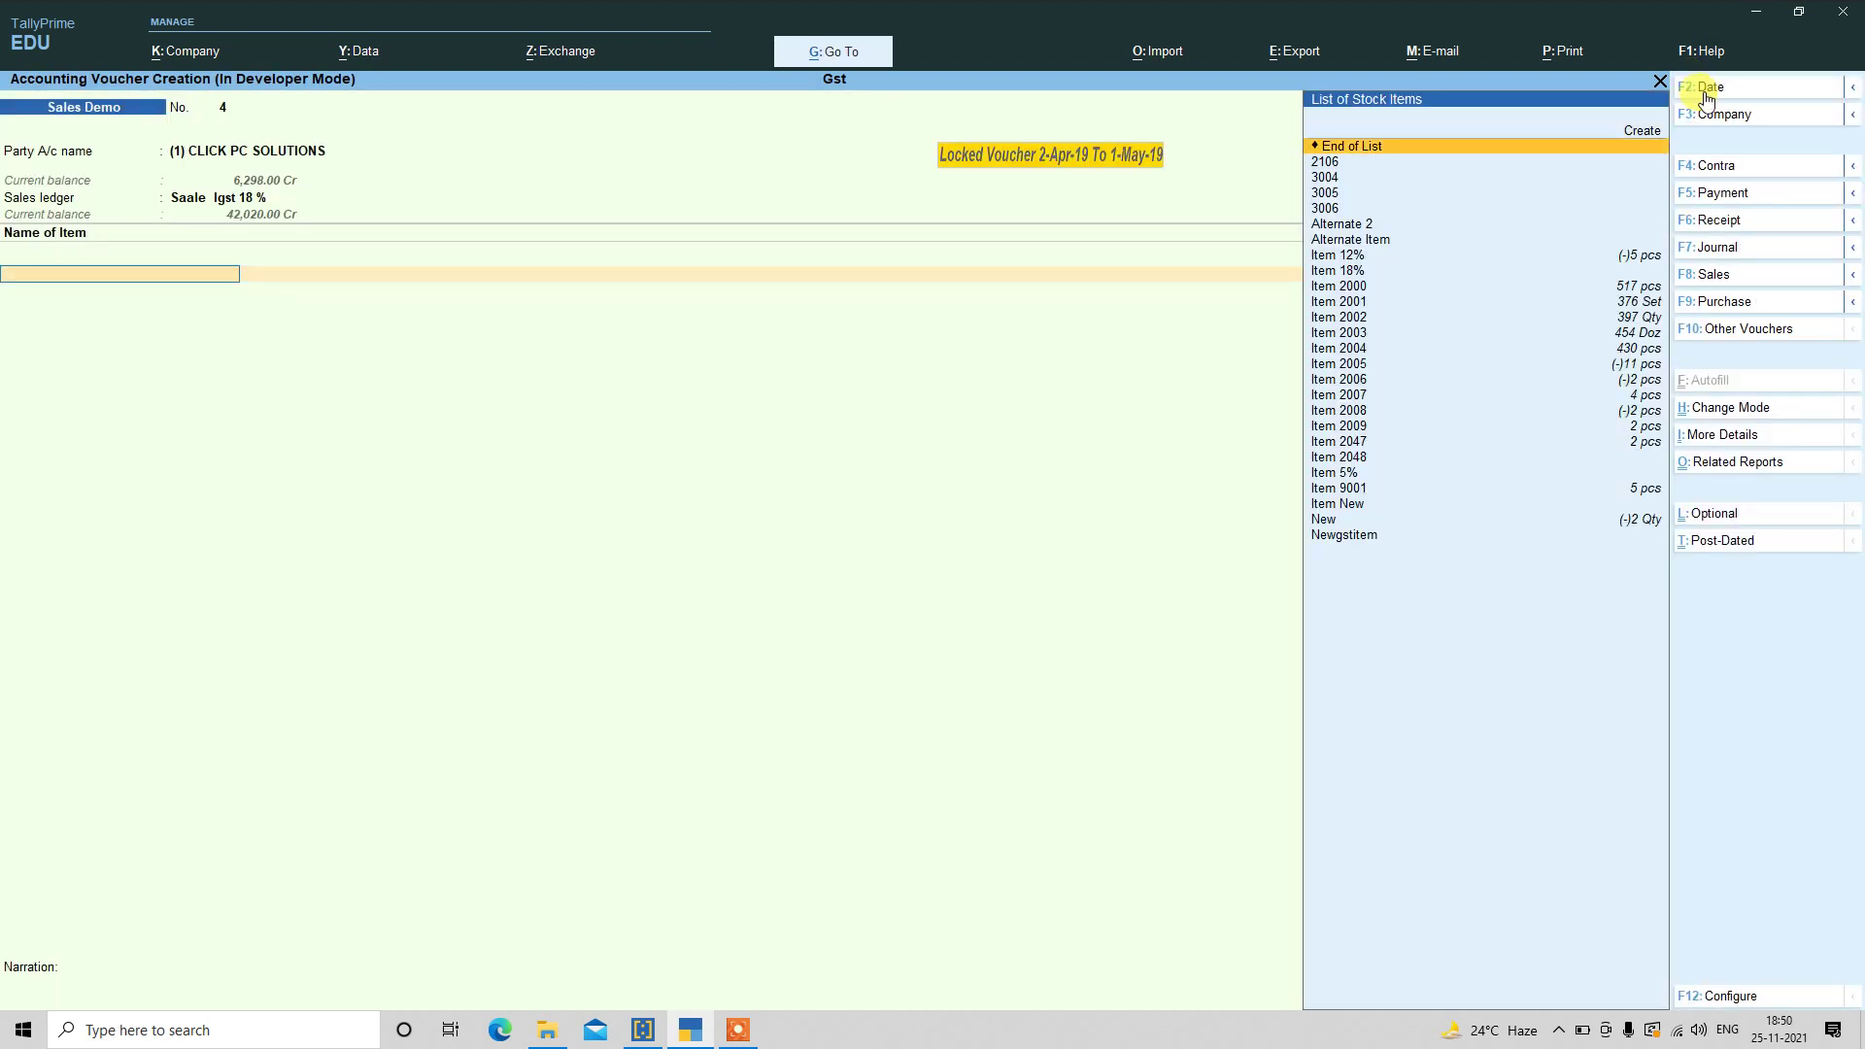
- Add stock item 2106 with an amount of 100 and try to save the Sales Demo voucher dated in the locked period
key(Return)
text(1)
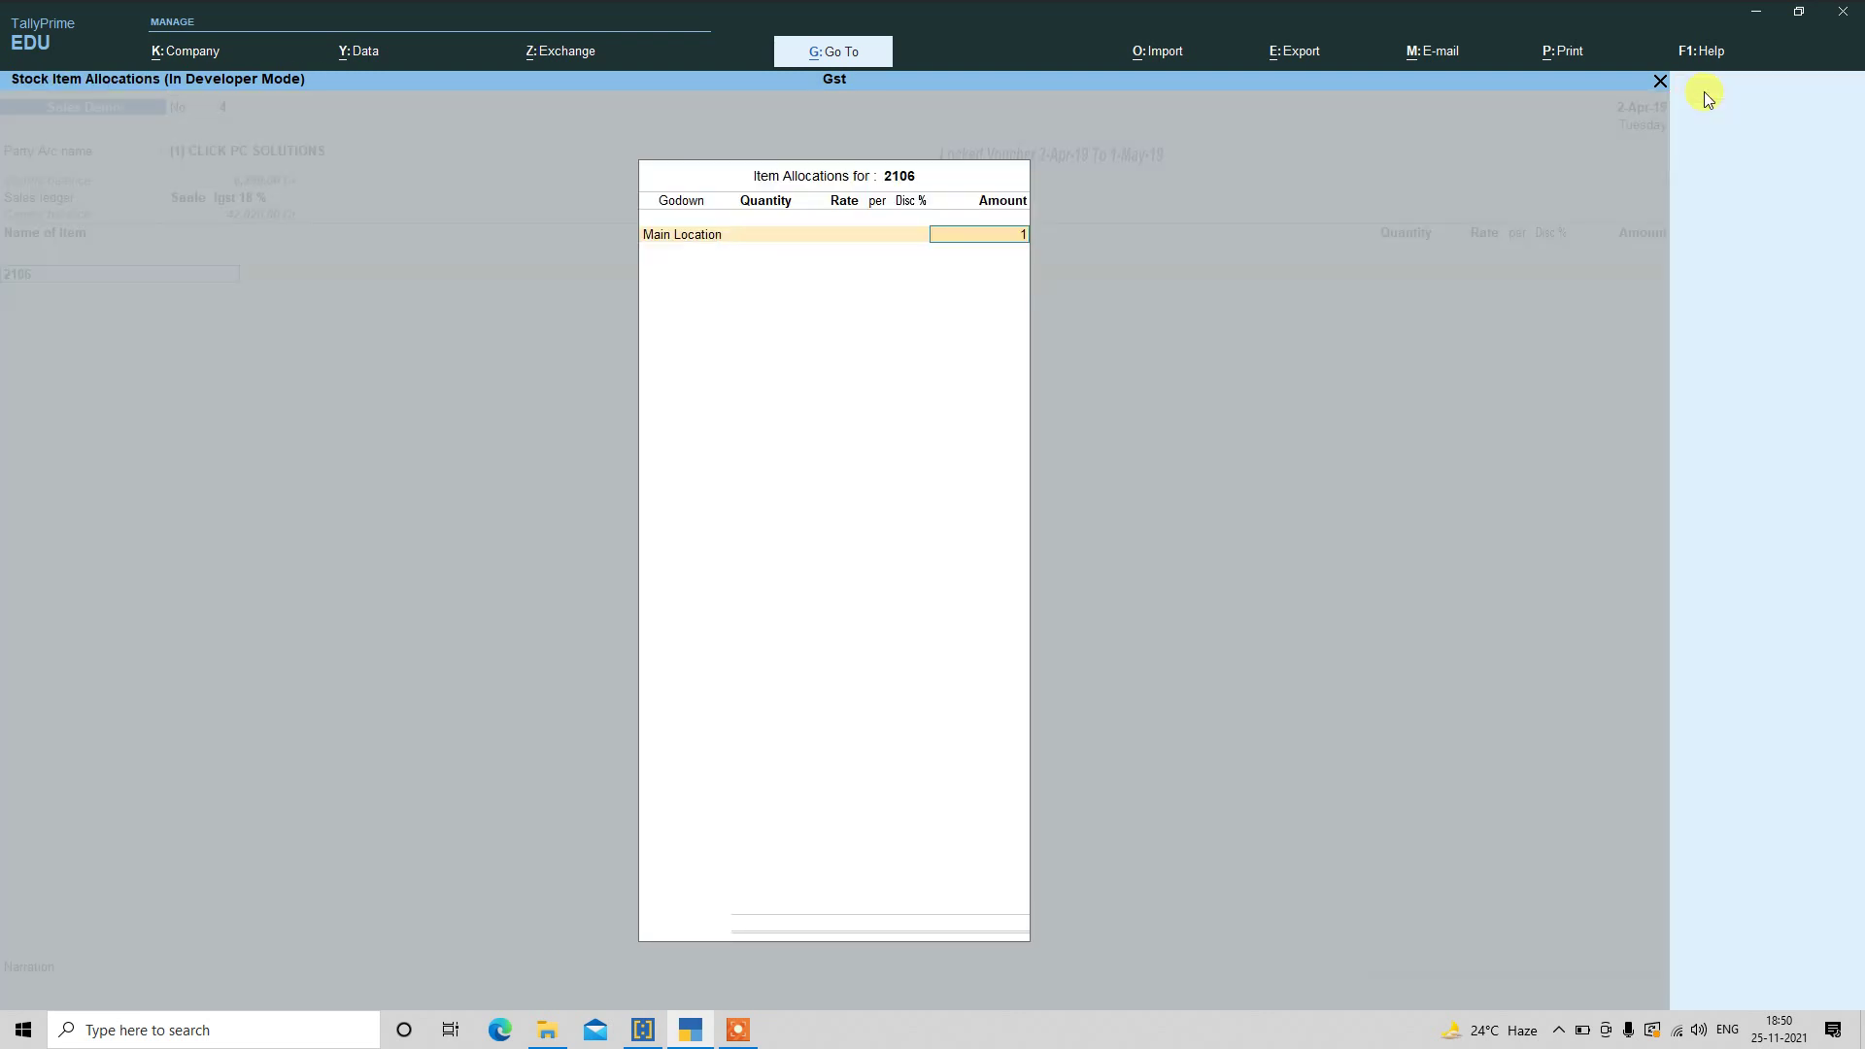
text(00)
key(Return)
key(Return)
key(Return)
key(Return)
key(Return)
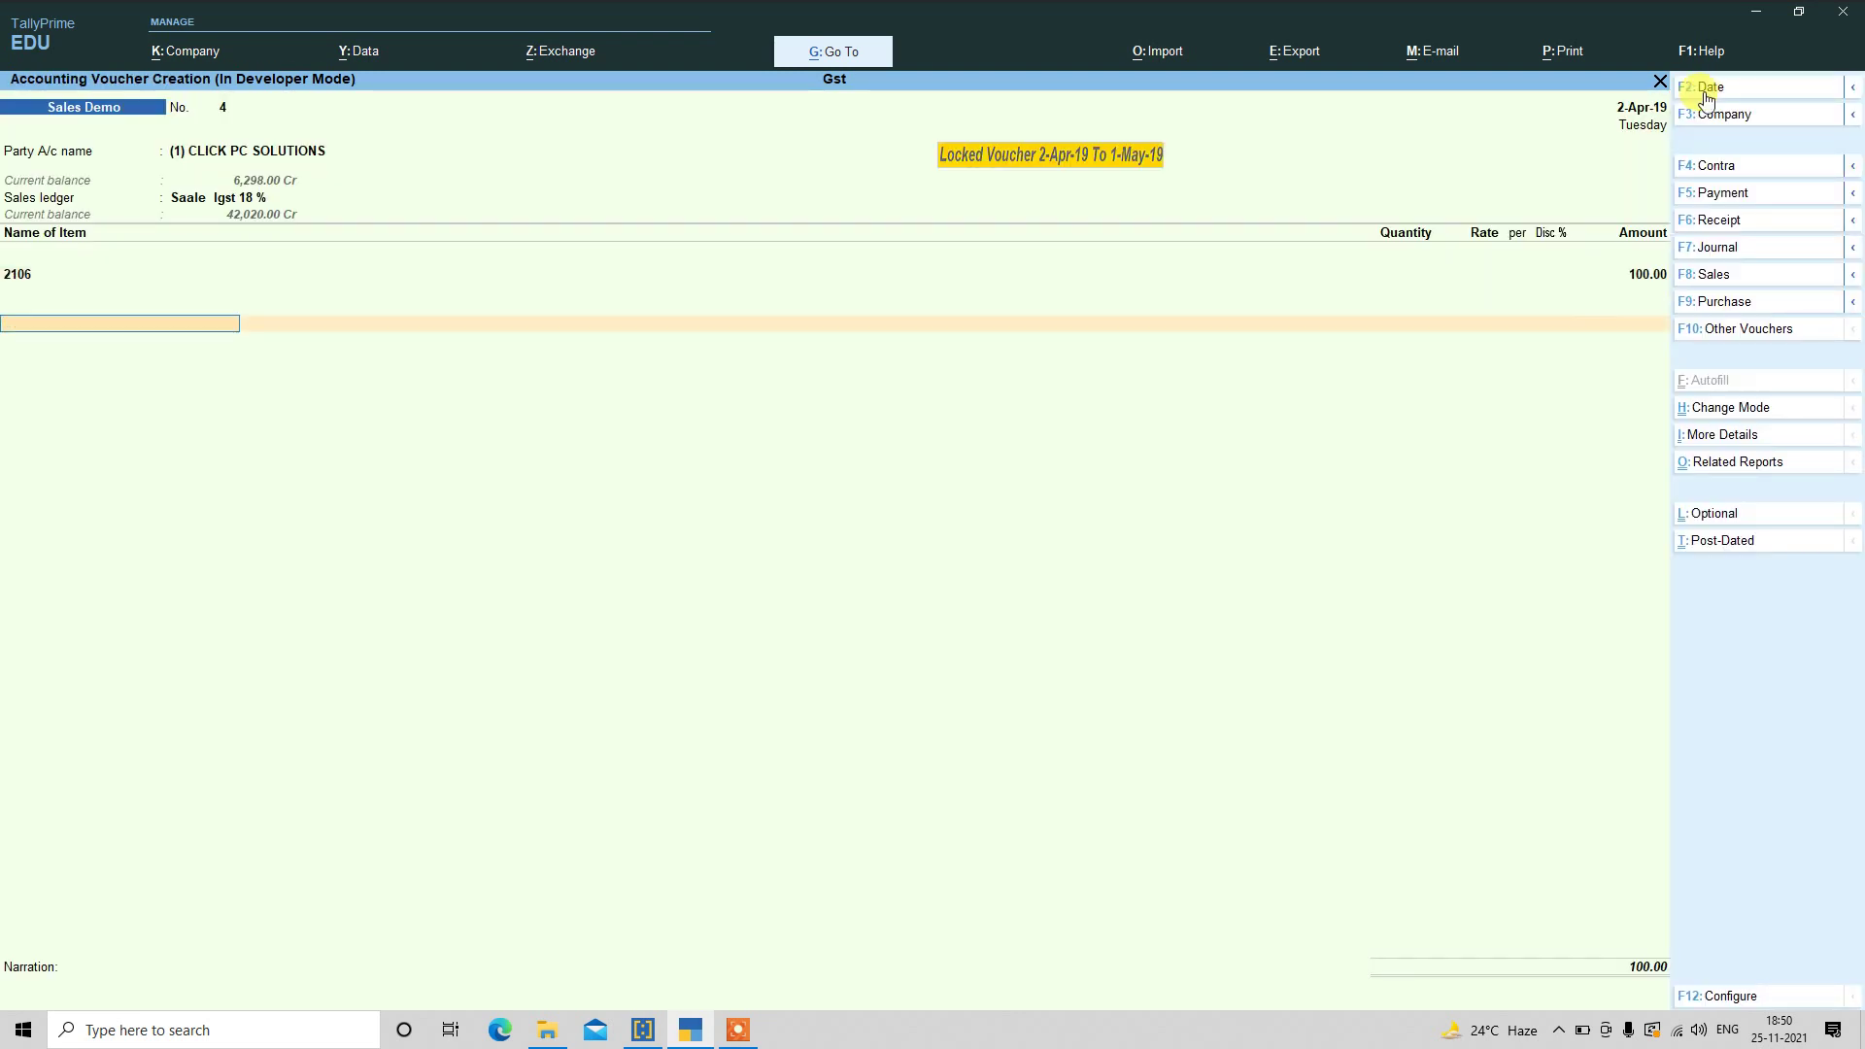
key(Return)
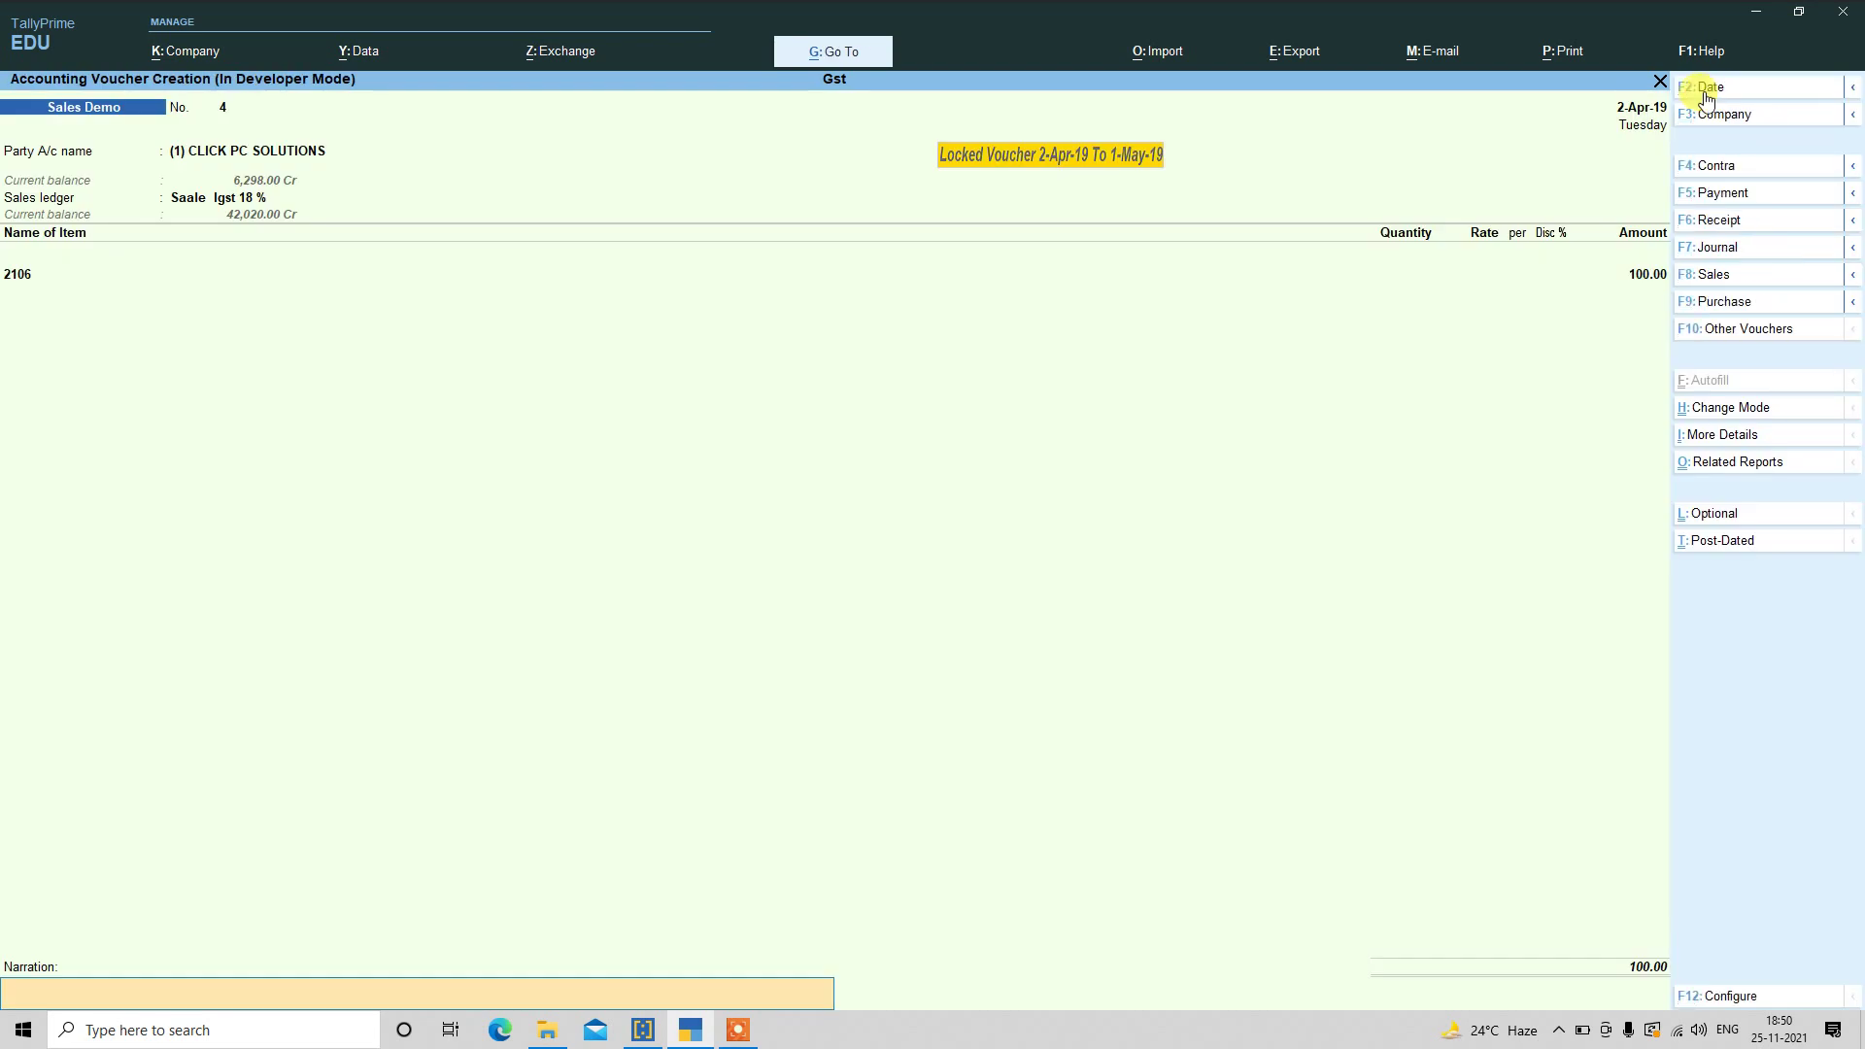
key(Return)
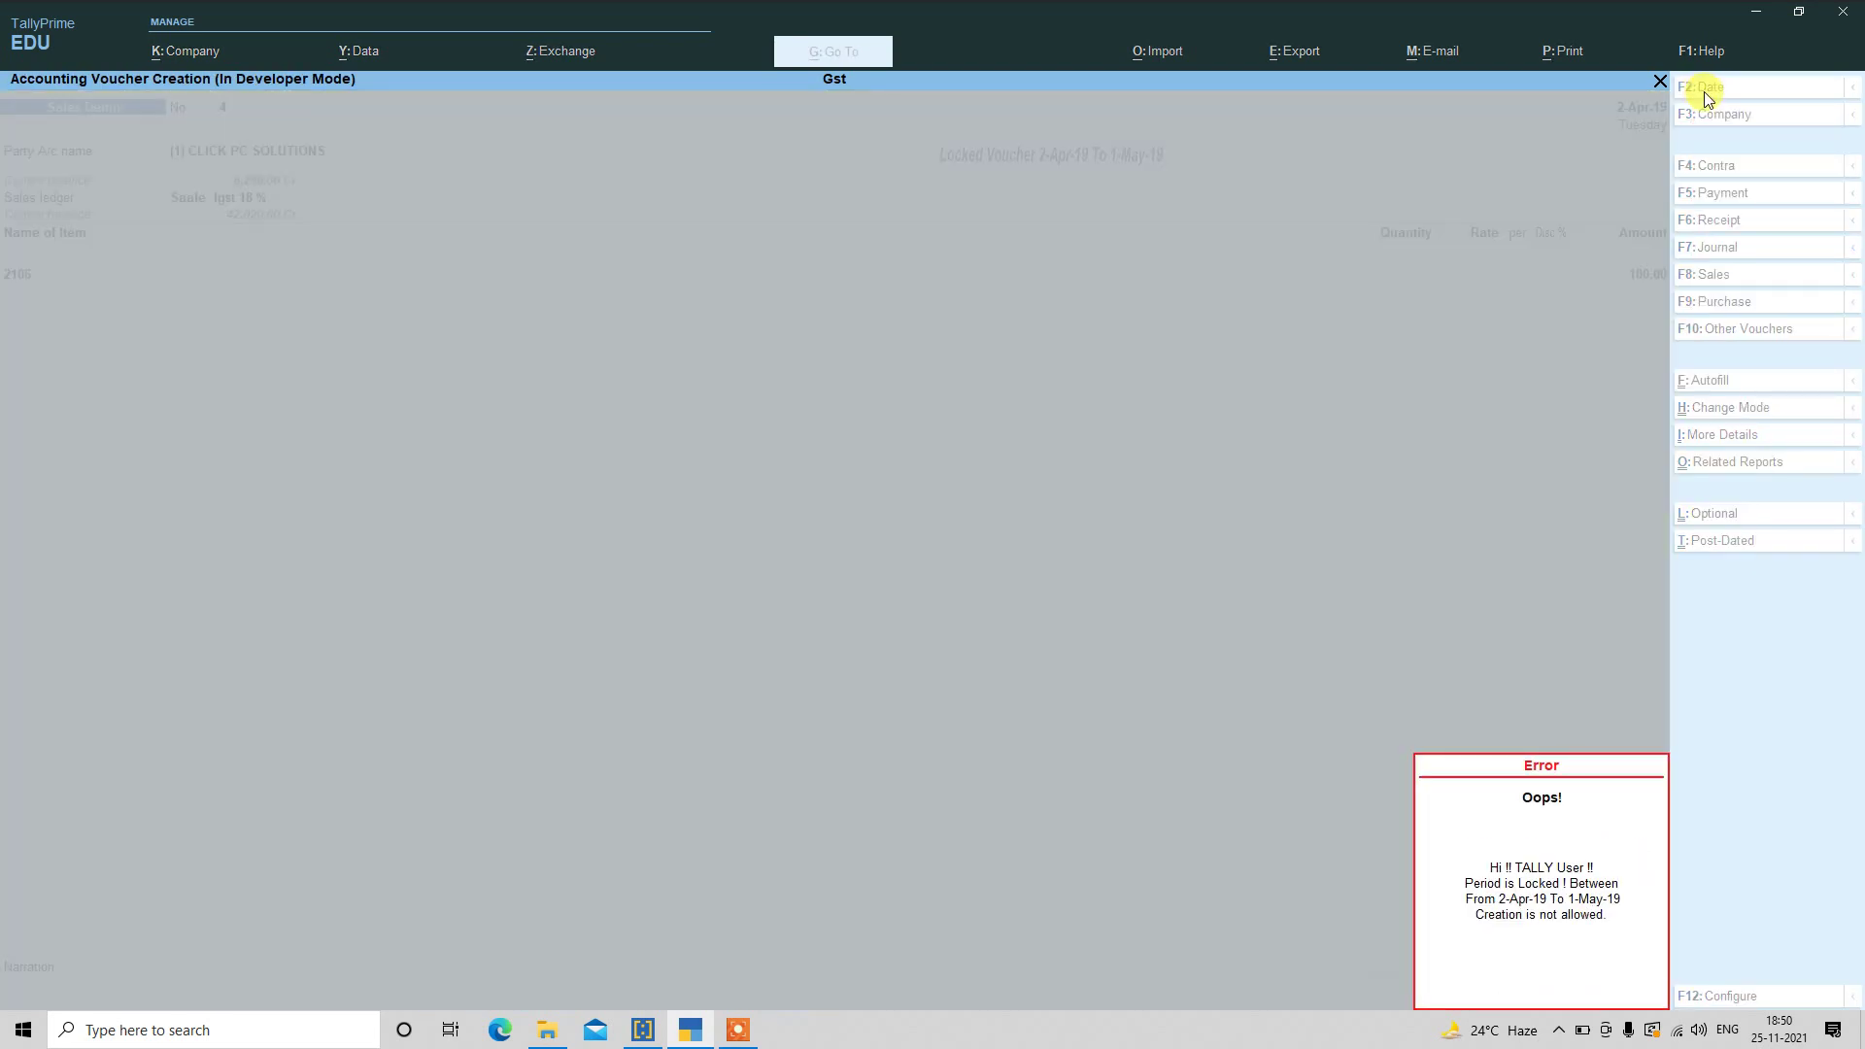
key(Return)
- Quit the Sales Demo voucher without saving and open the Day Book
key(Escape)
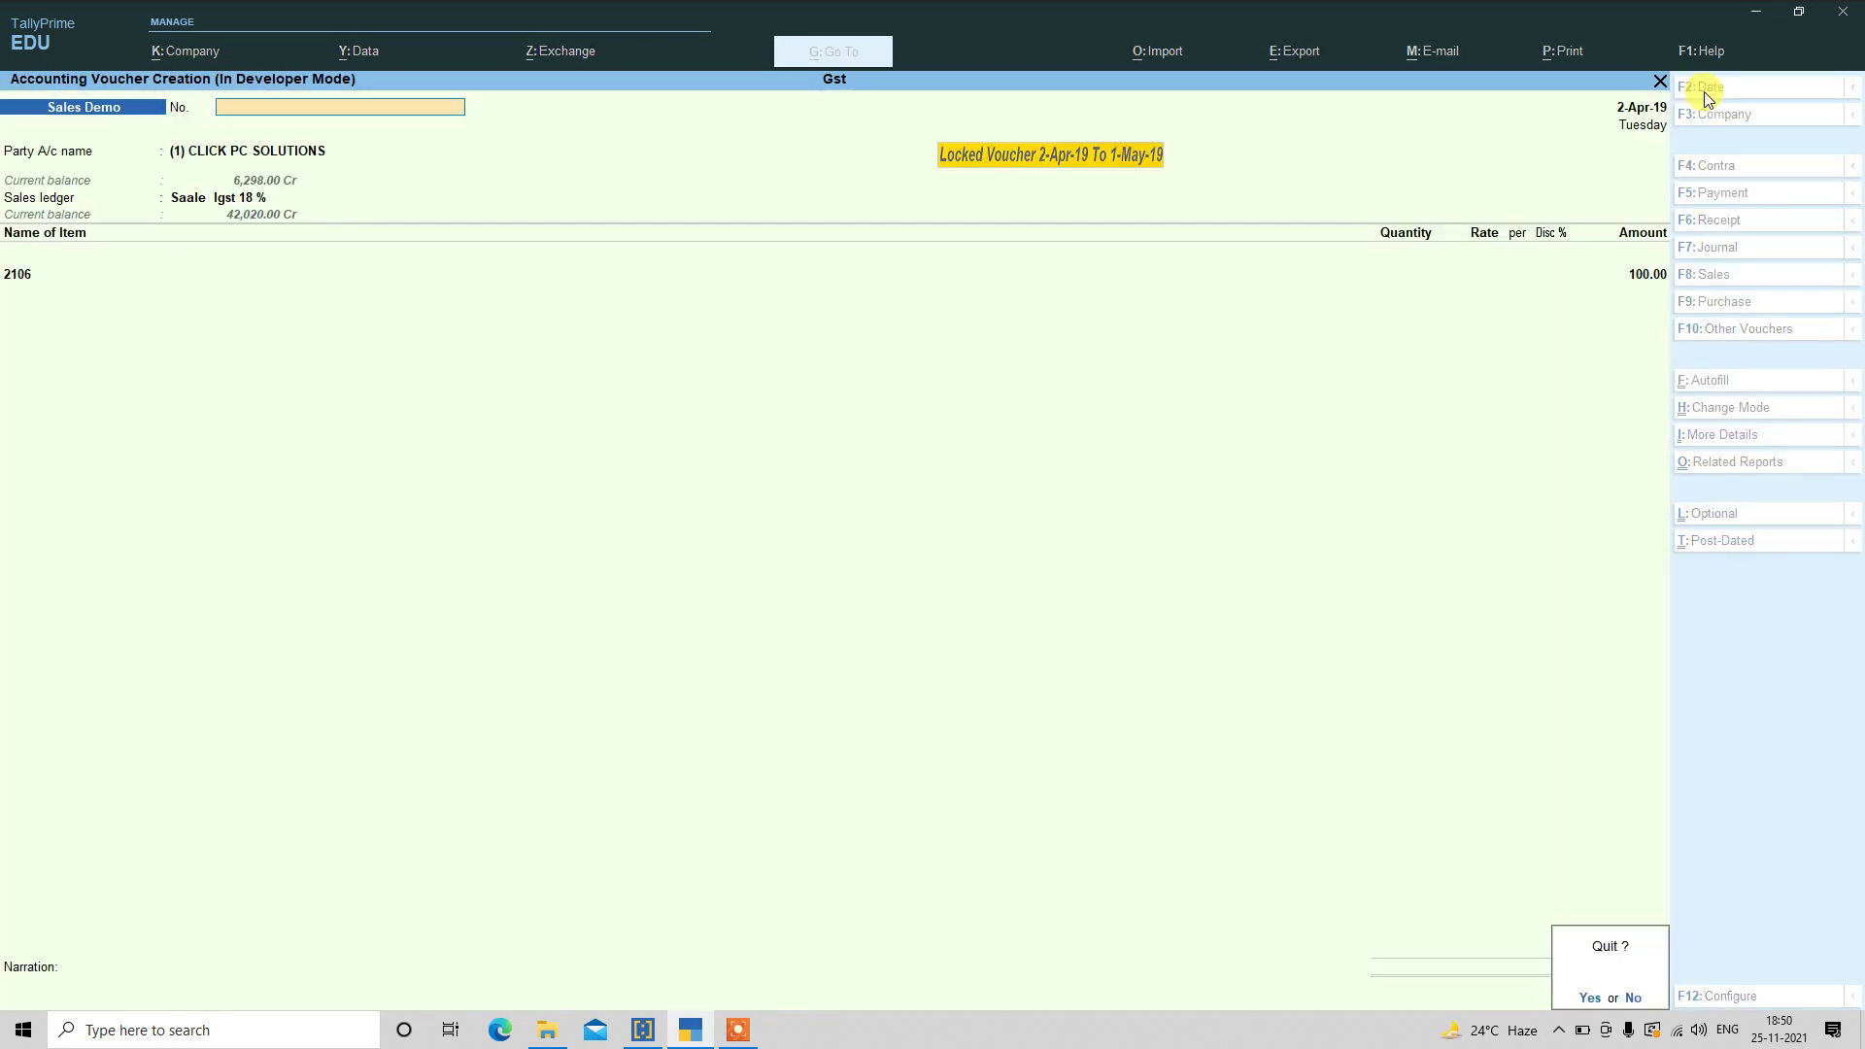
key(y)
key(Return)
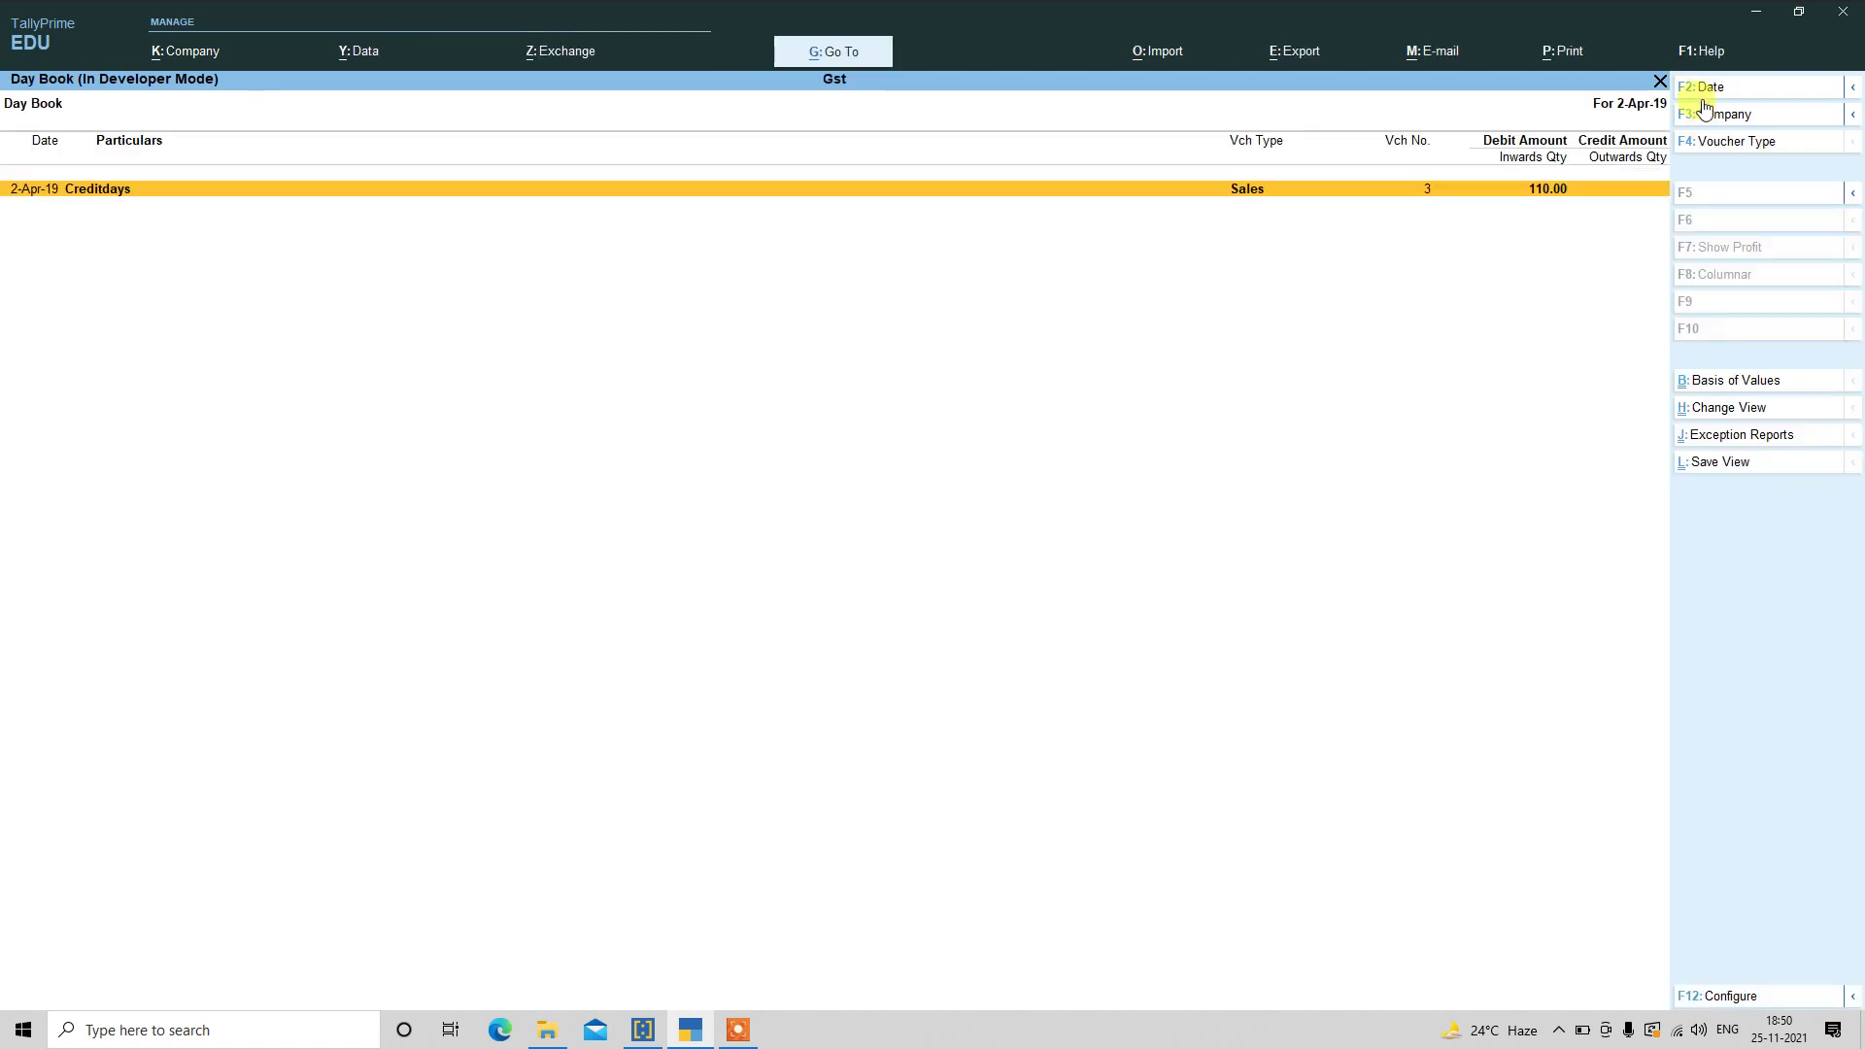
- Set the Day Book date to 1-May-19 and open that day's Payment voucher to check whether it can be altered
click(1699, 94)
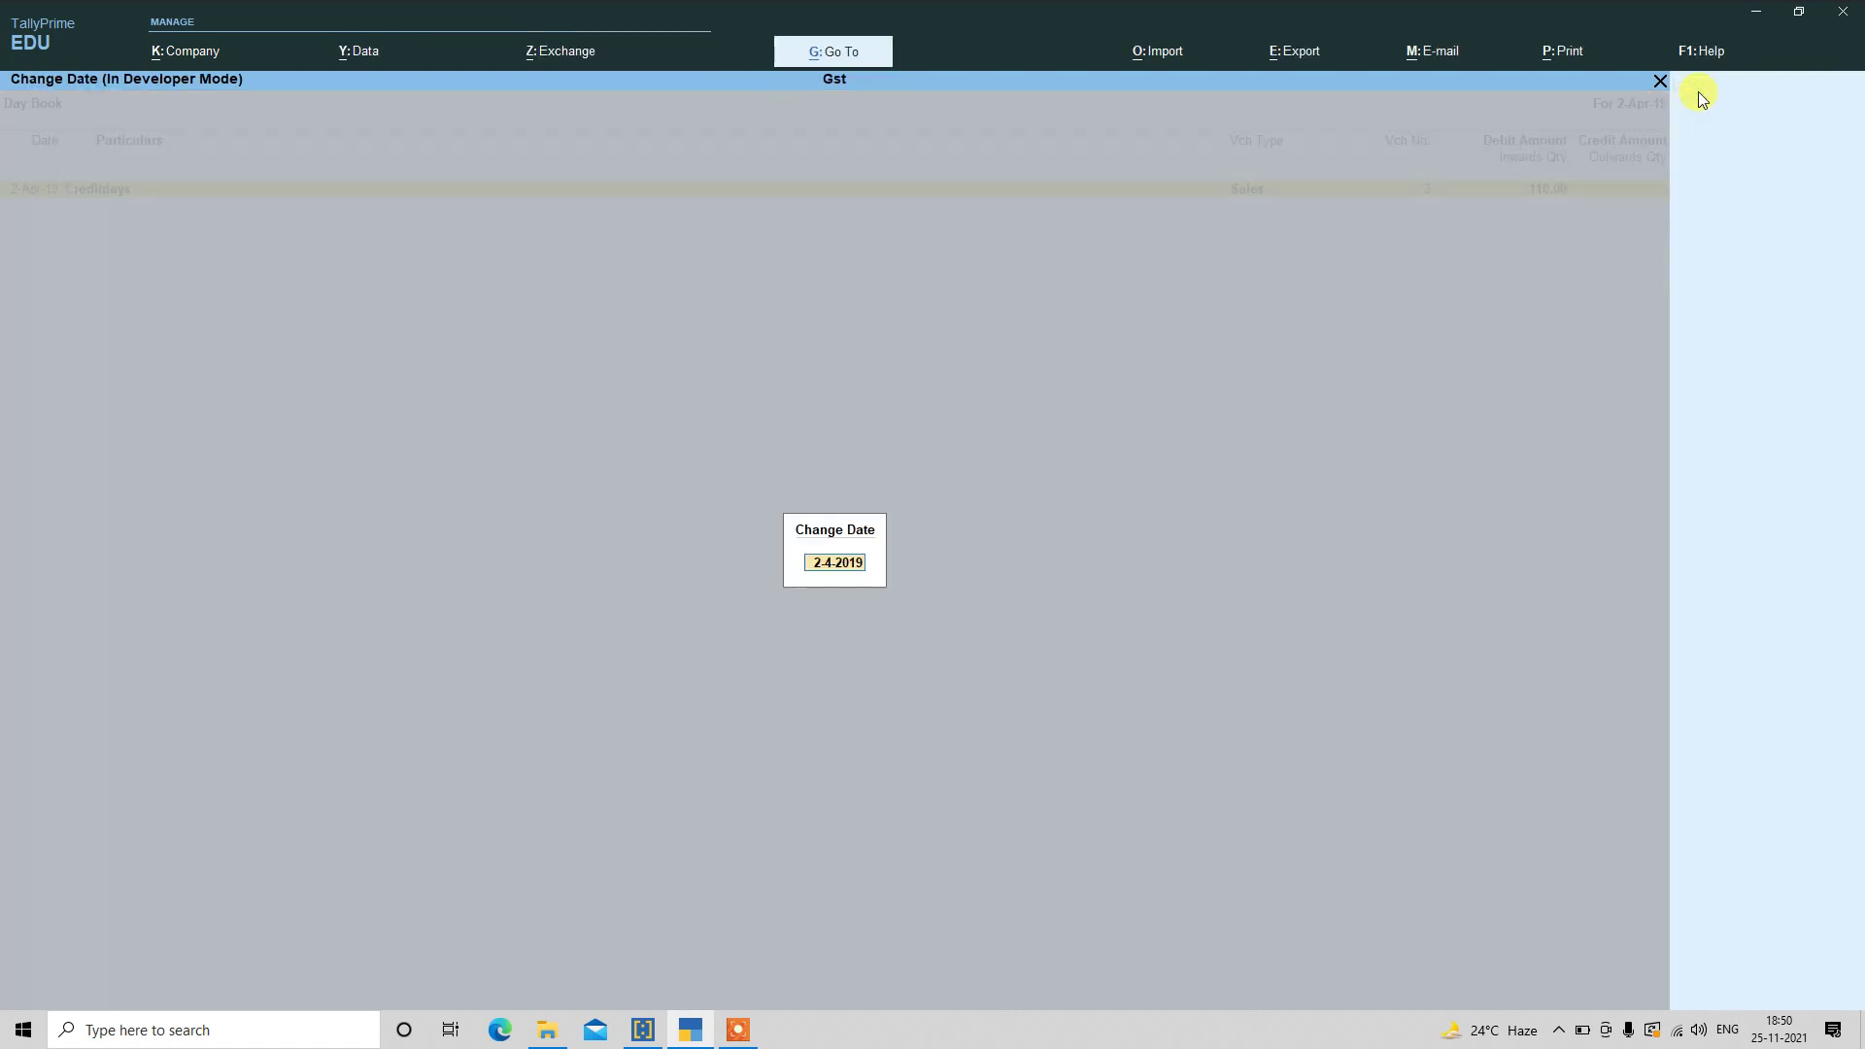
text(1.5)
key(Return)
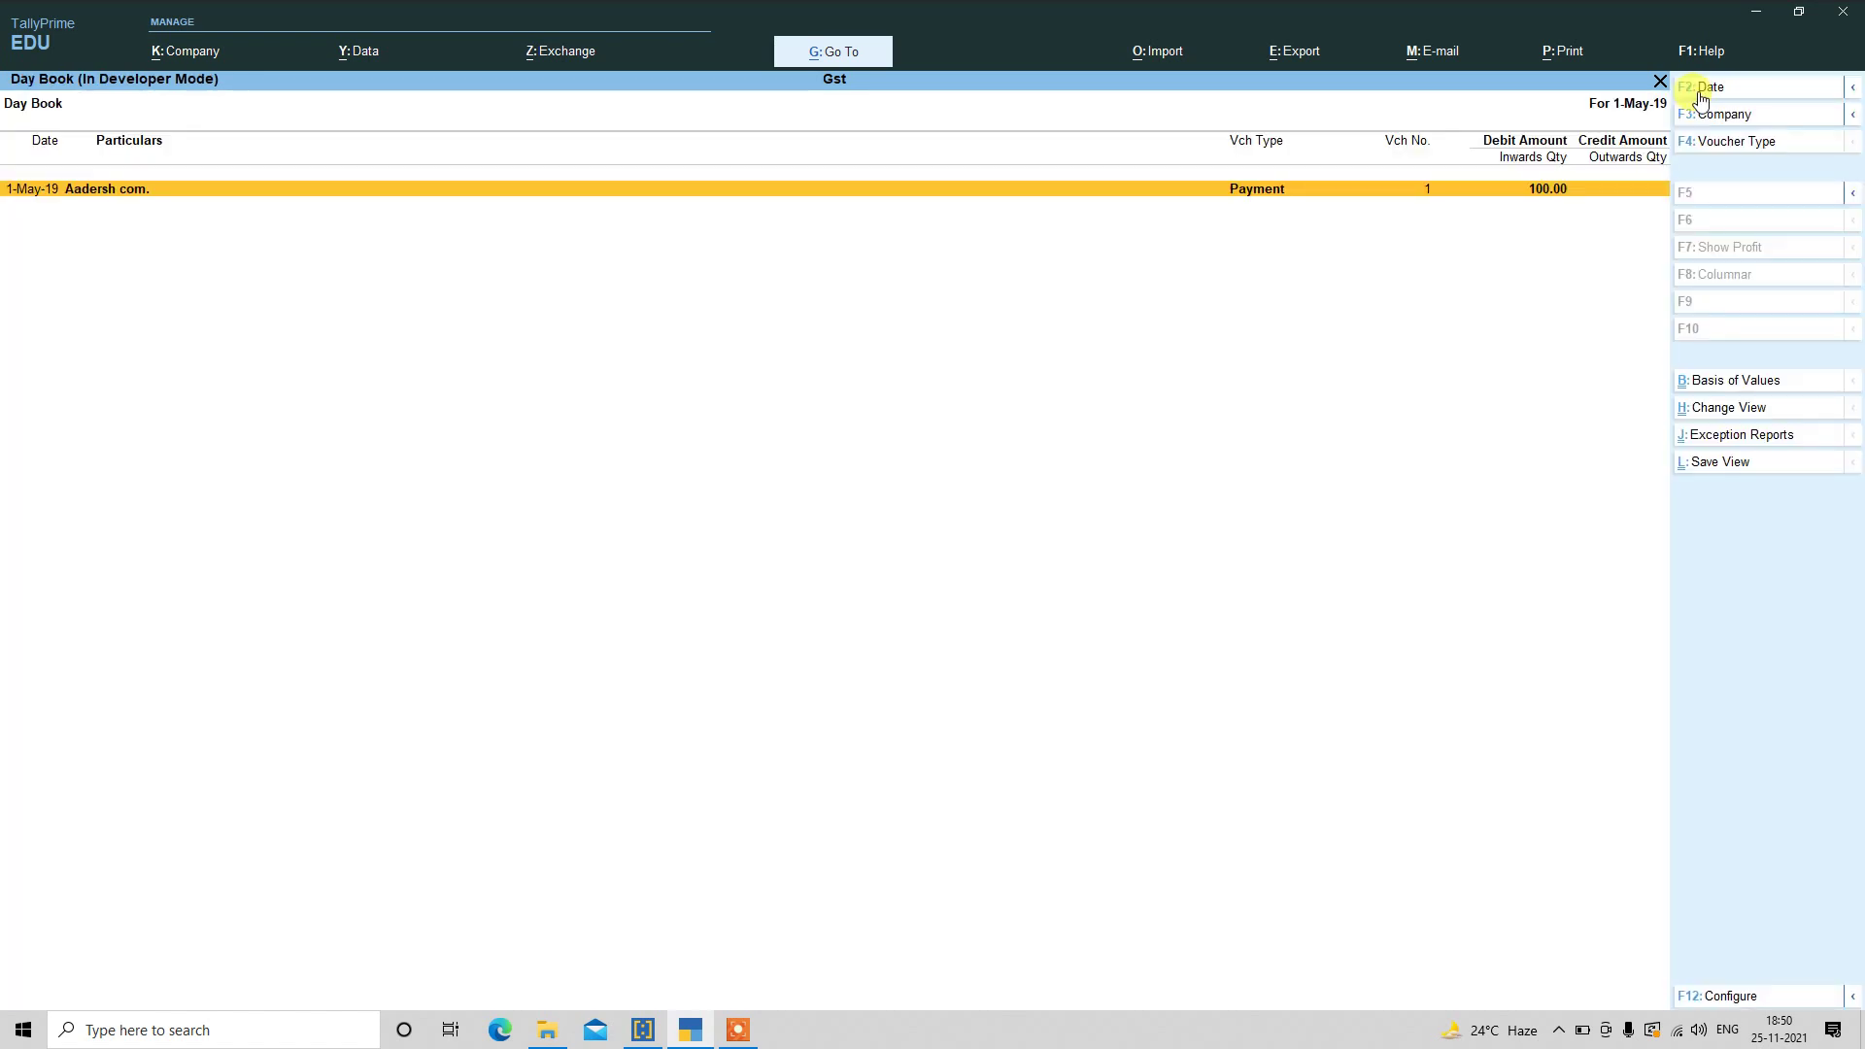
key(Return)
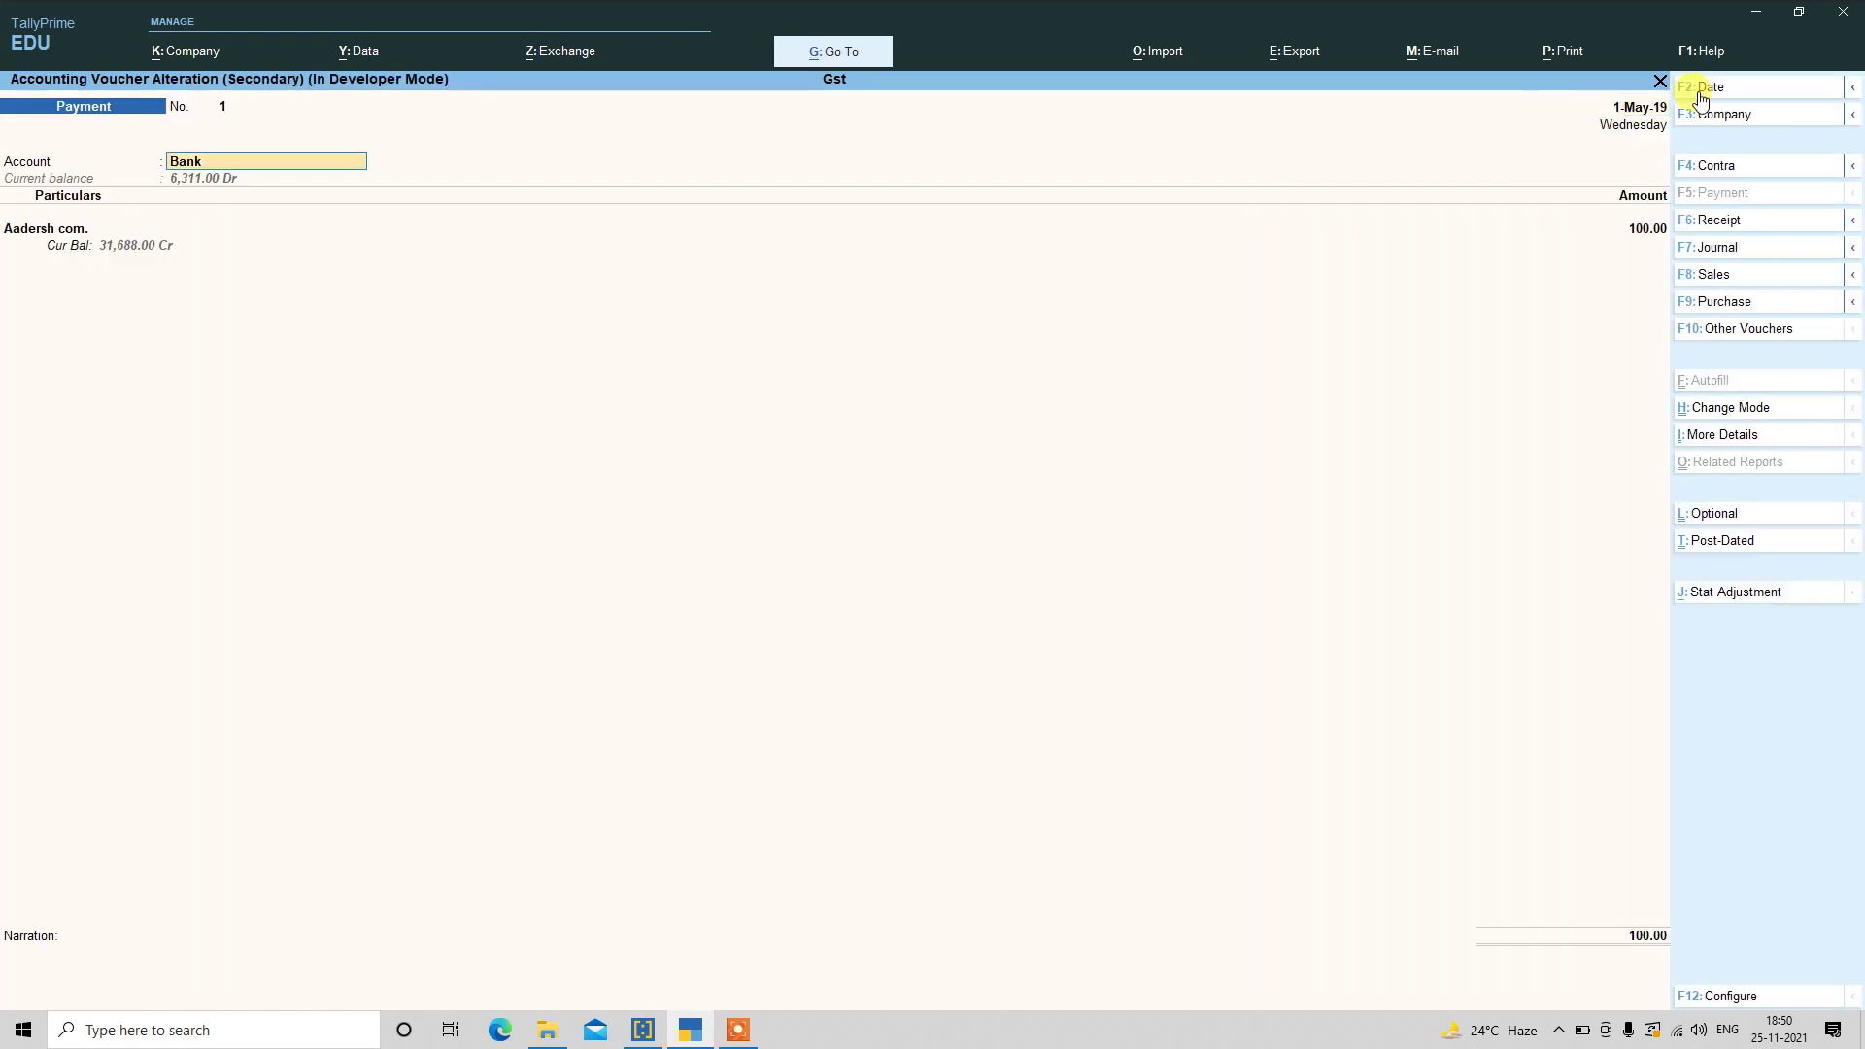
- Leave the Payment voucher and the Day Book without changes and open the Voucher Date Control list
key(Escape)
key(Escape)
key(Escape)
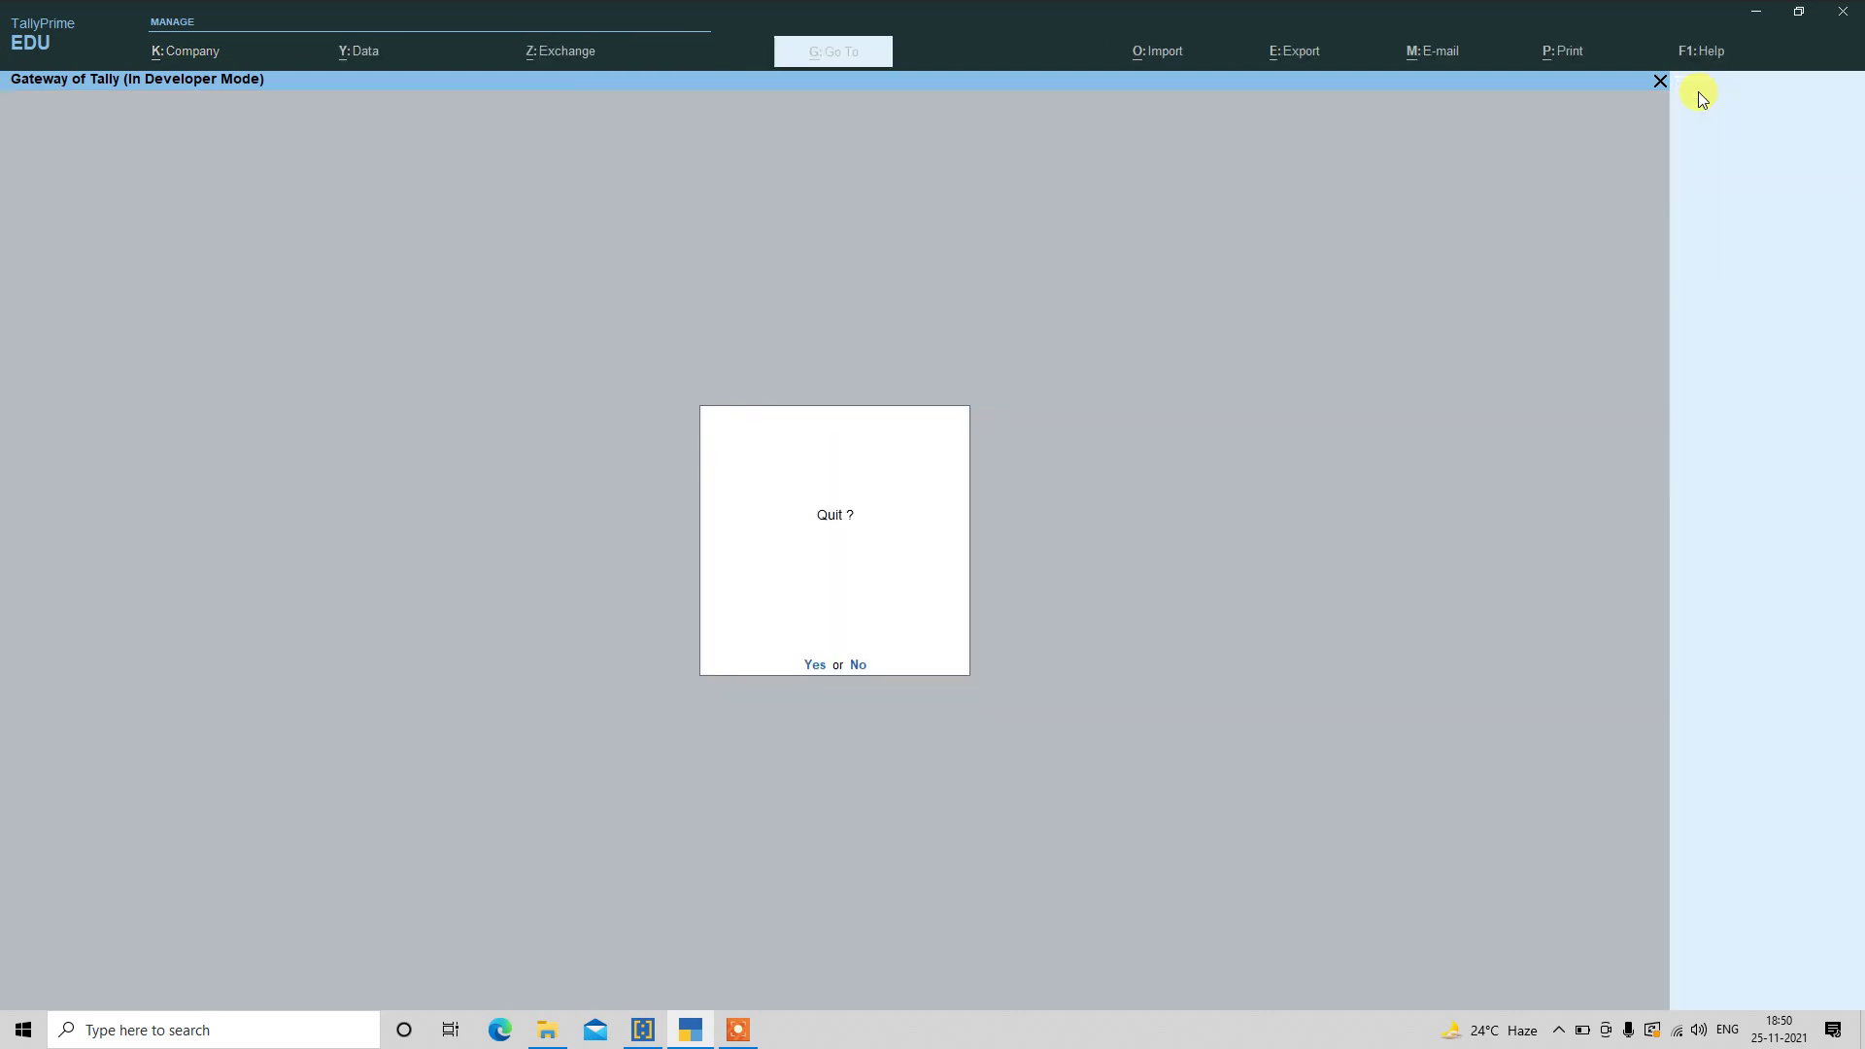
key(n)
key(Up)
key(Up)
key(Up)
key(Return)
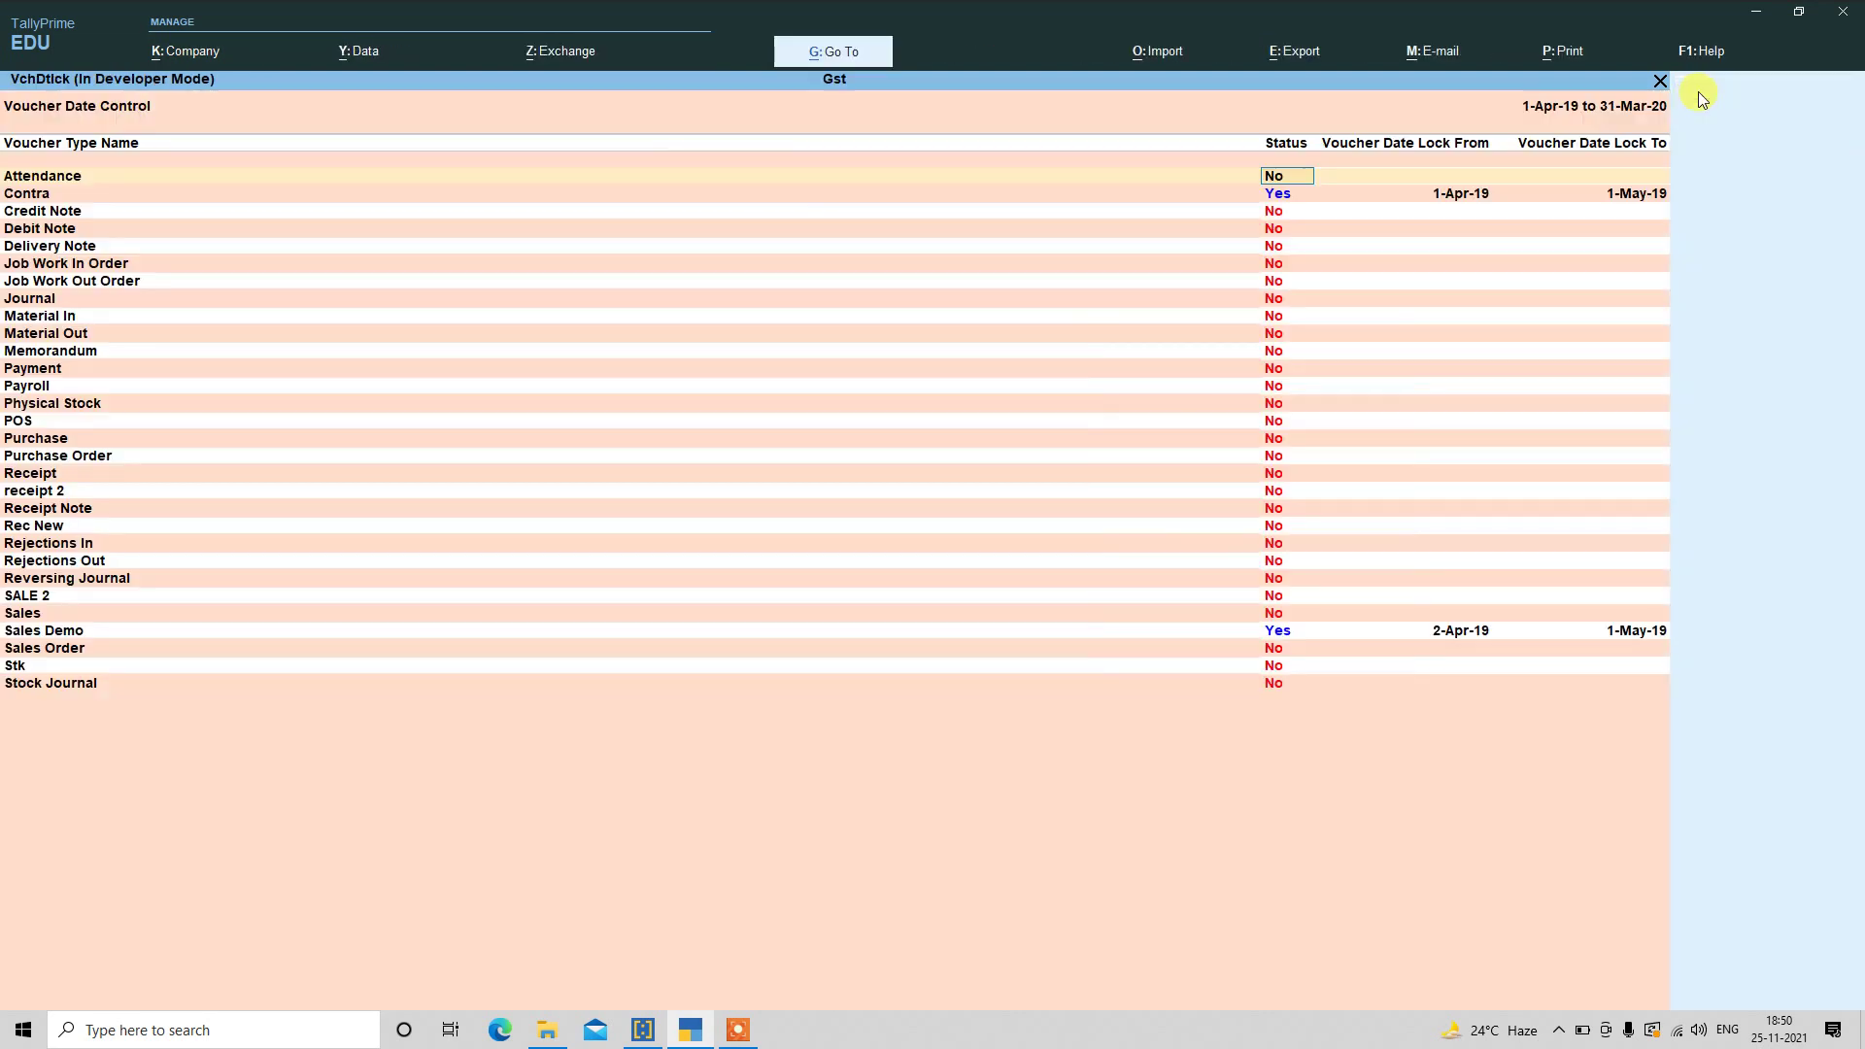
- Enable the date lock for the Payment voucher type from 1-Apr-19 to 2-May-19 and save the Voucher Date Control settings
key(Down)
key(Down)
key(Down)
key(Down)
key(Down)
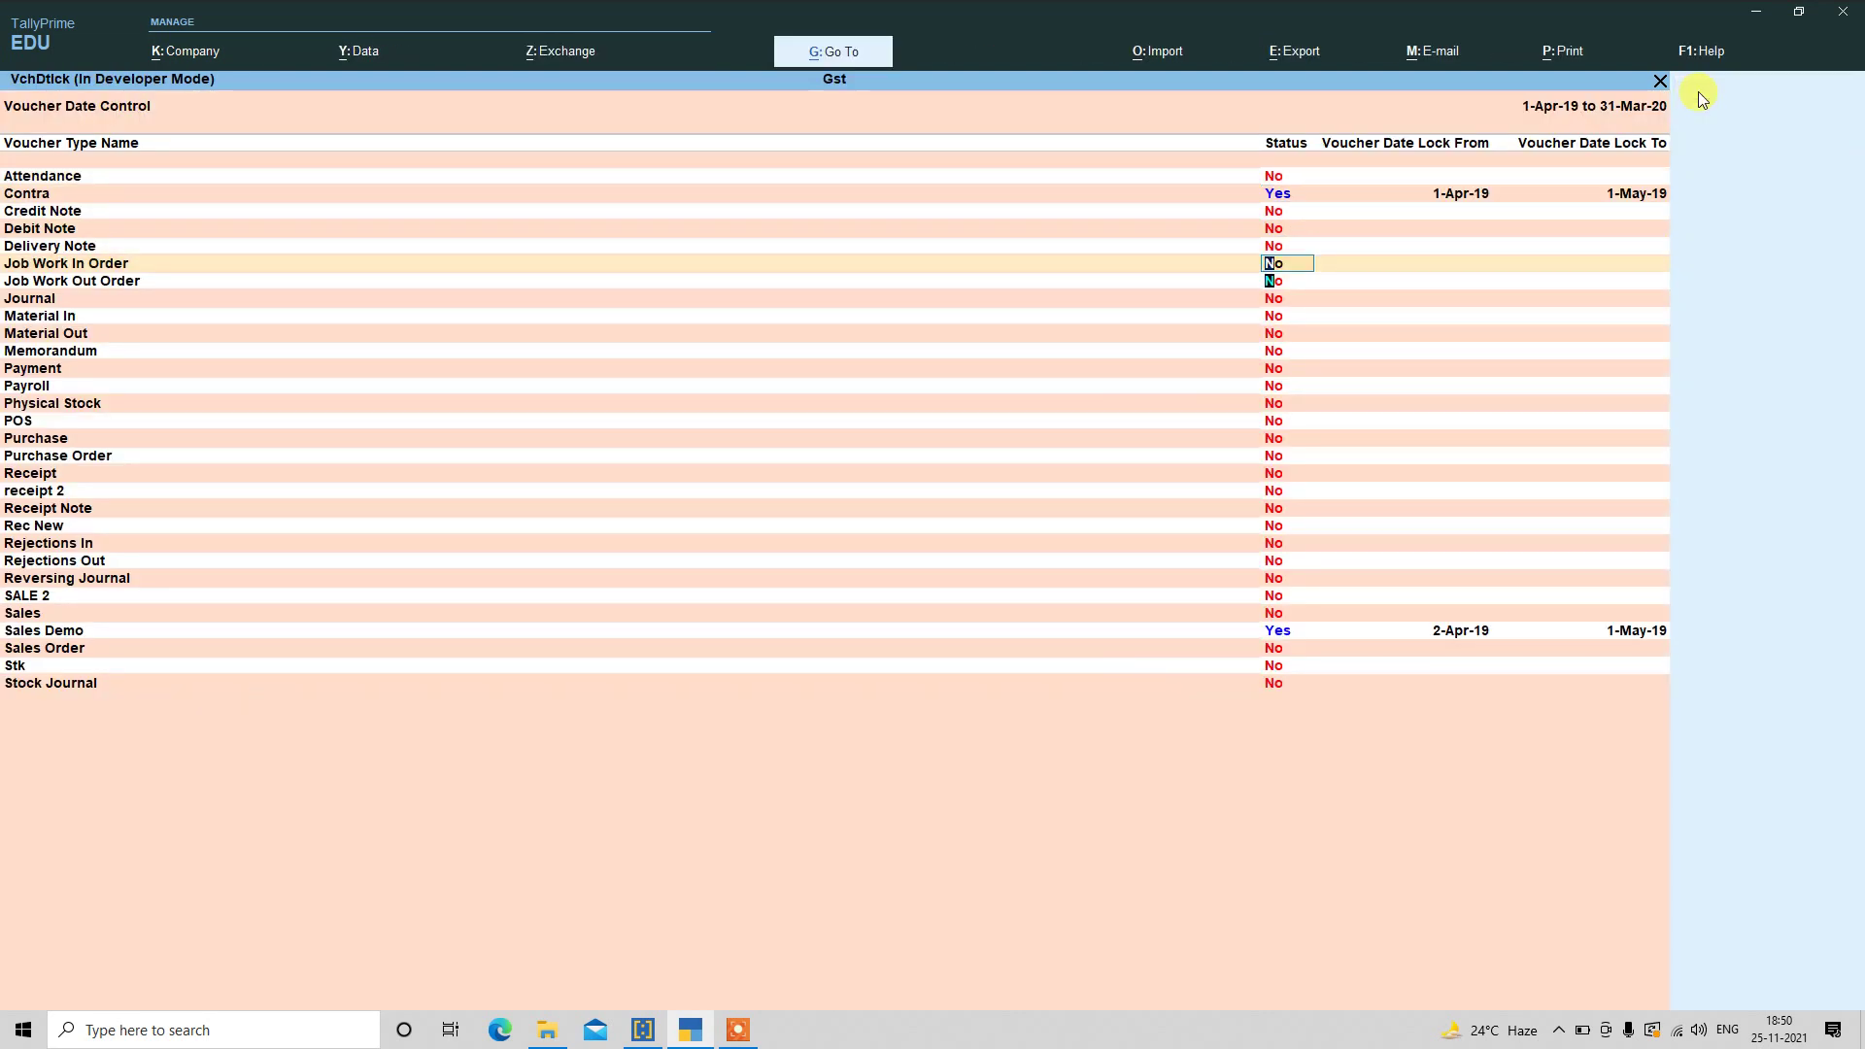
key(Down)
key(Down)
key(Down)
key(Down)
key(Down)
key(Down)
key(Down)
key(Down)
key(Down)
key(Down)
key(Down)
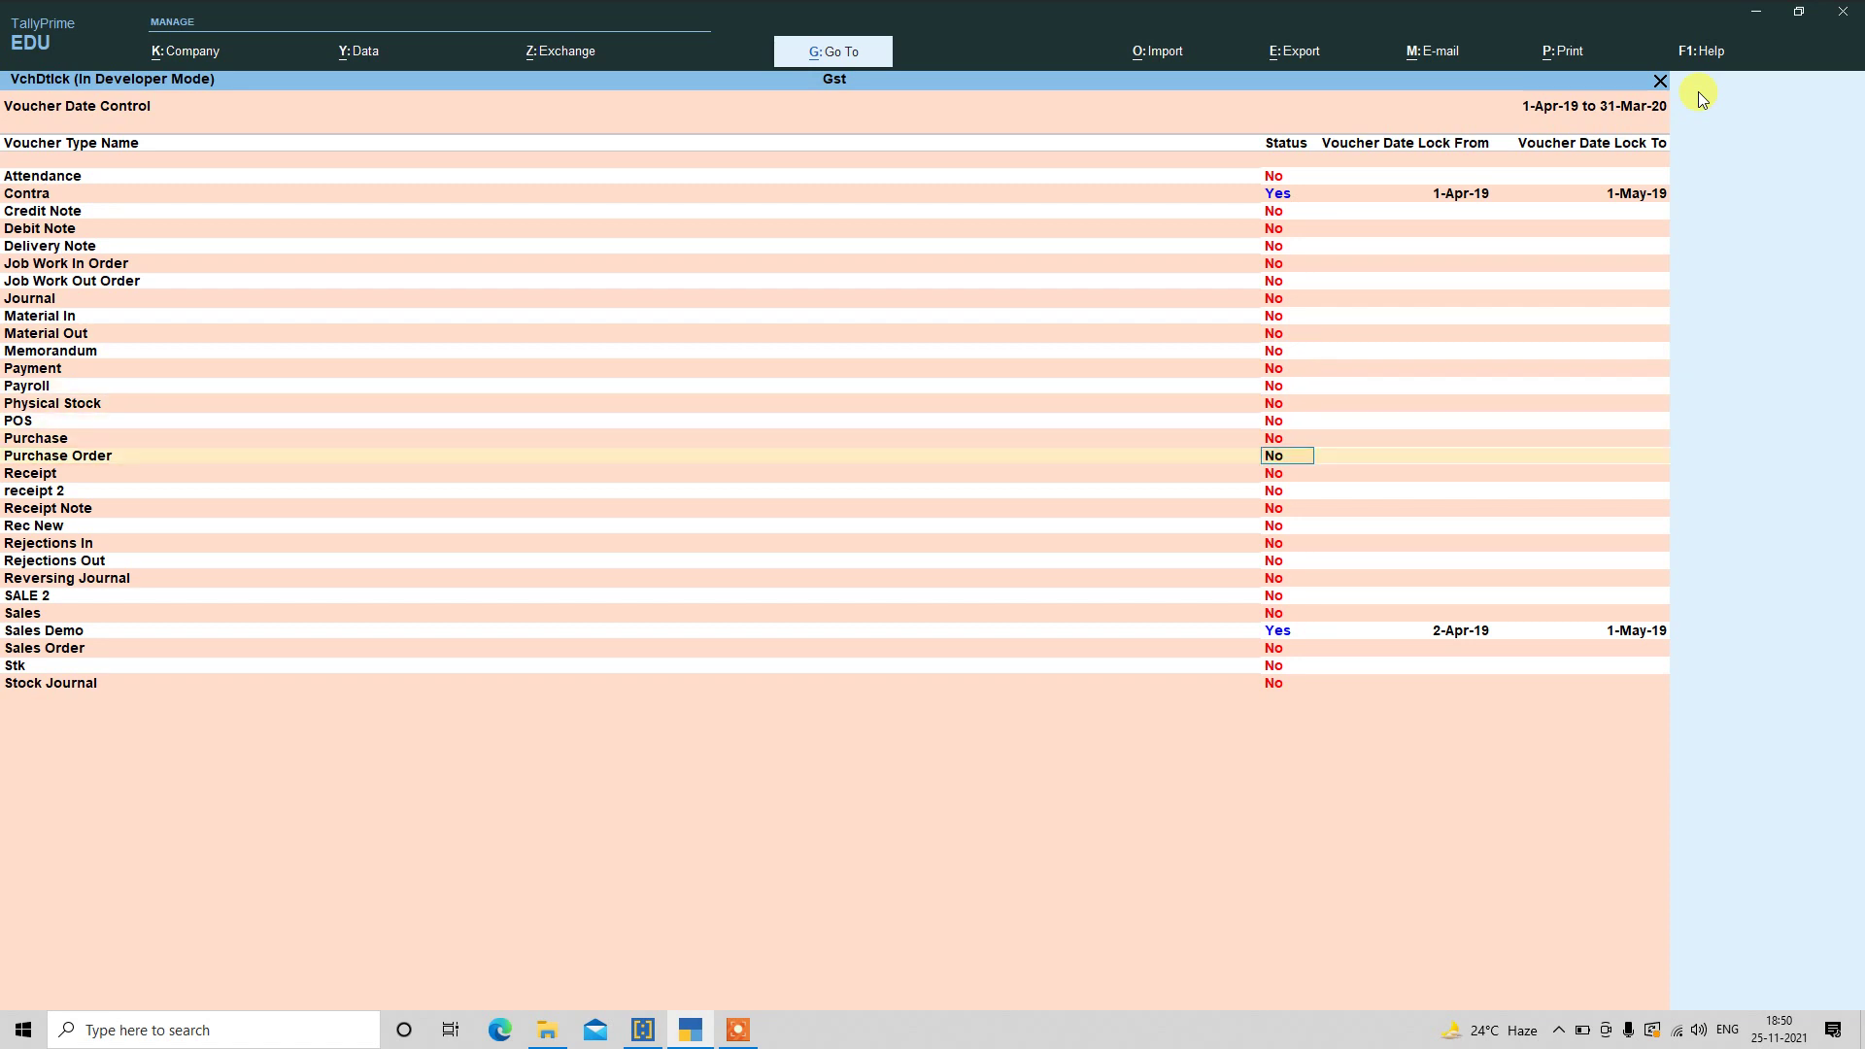
key(Down)
key(Down)
key(Down)
key(Up)
key(Up)
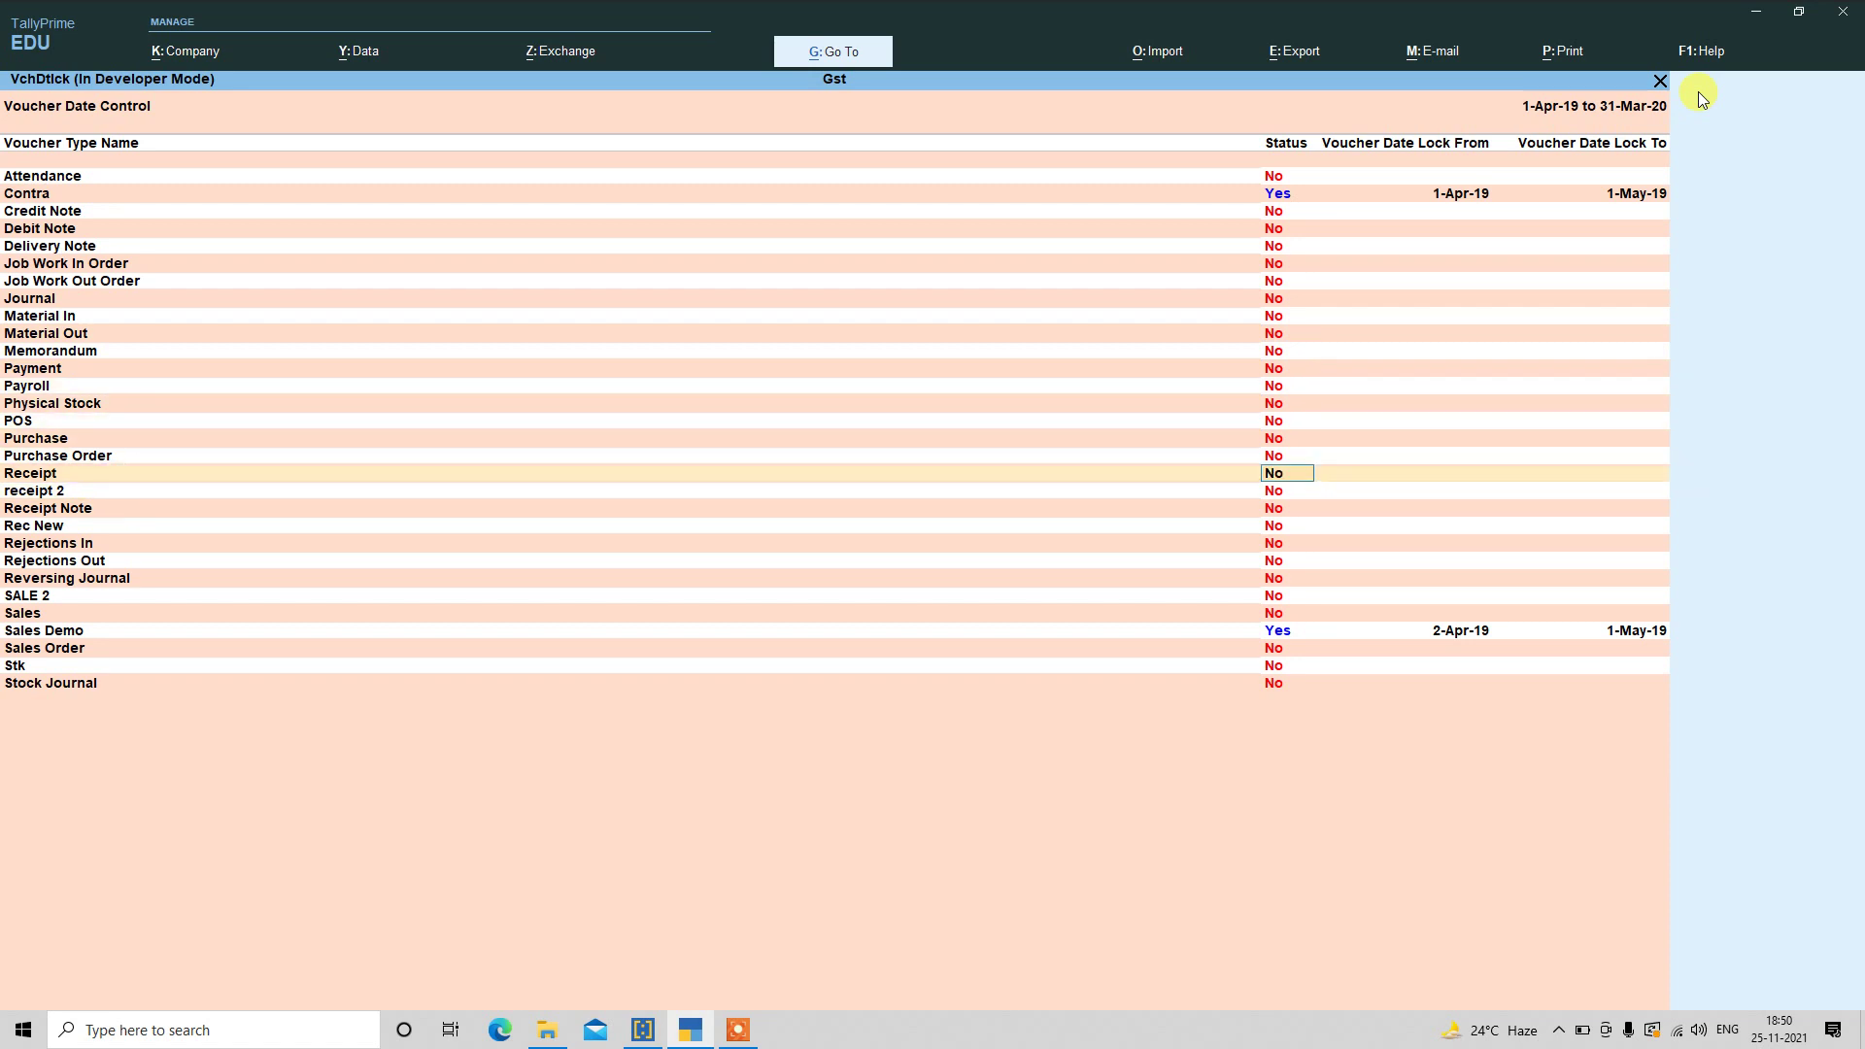
key(Up)
key(Up)
key(Up)
key(Up)
key(Up)
key(Up)
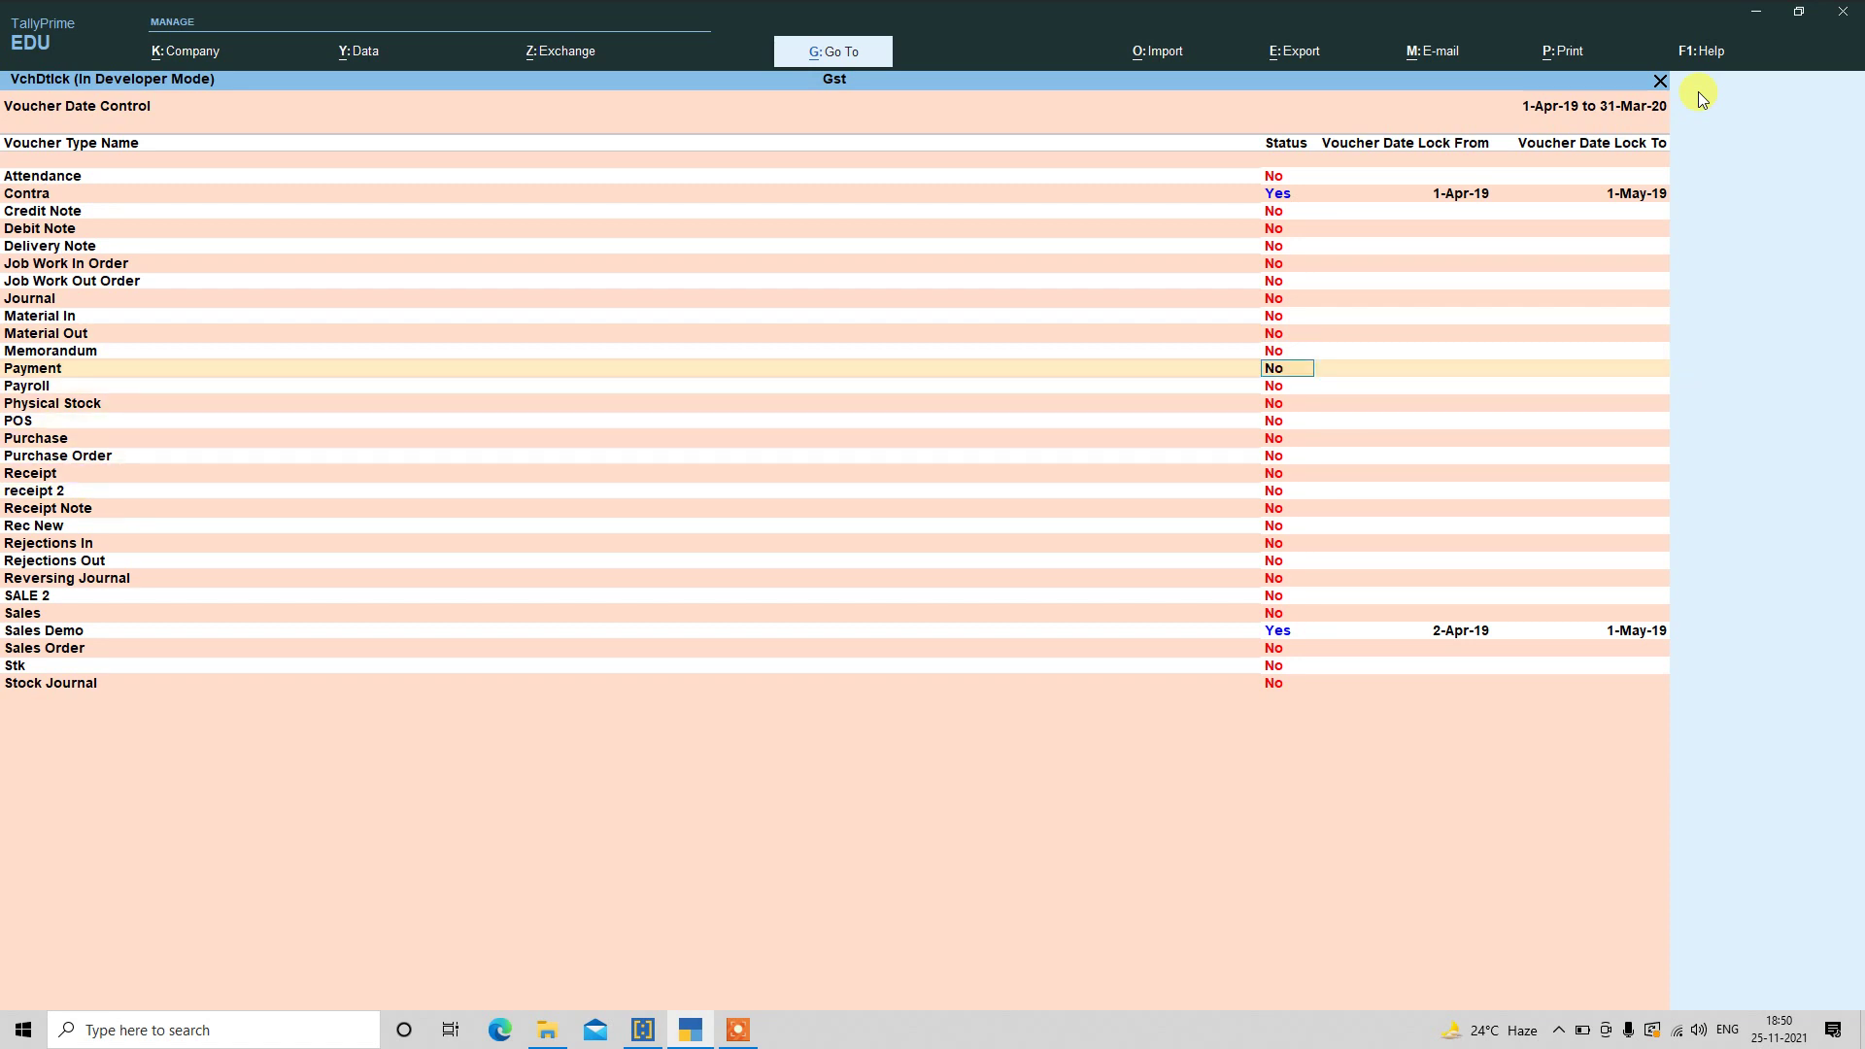
text(y)
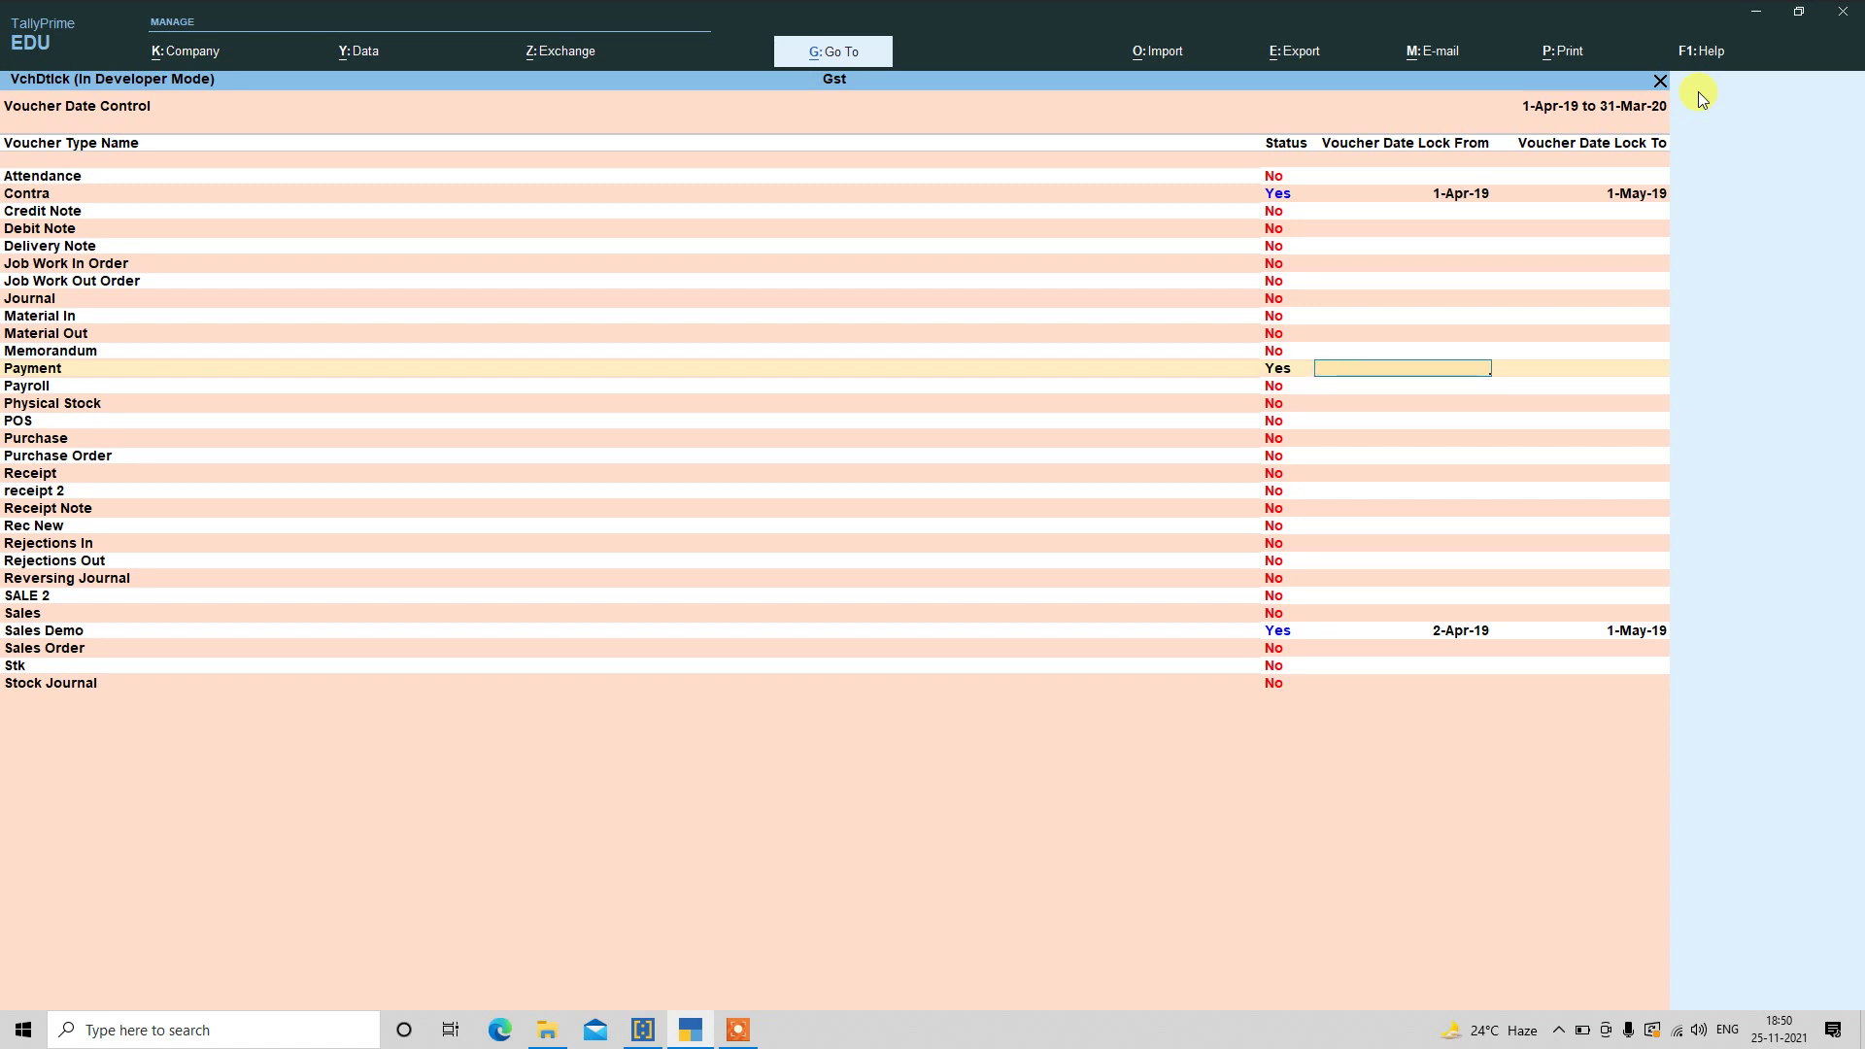
text(1-4)
key(Return)
text(2)
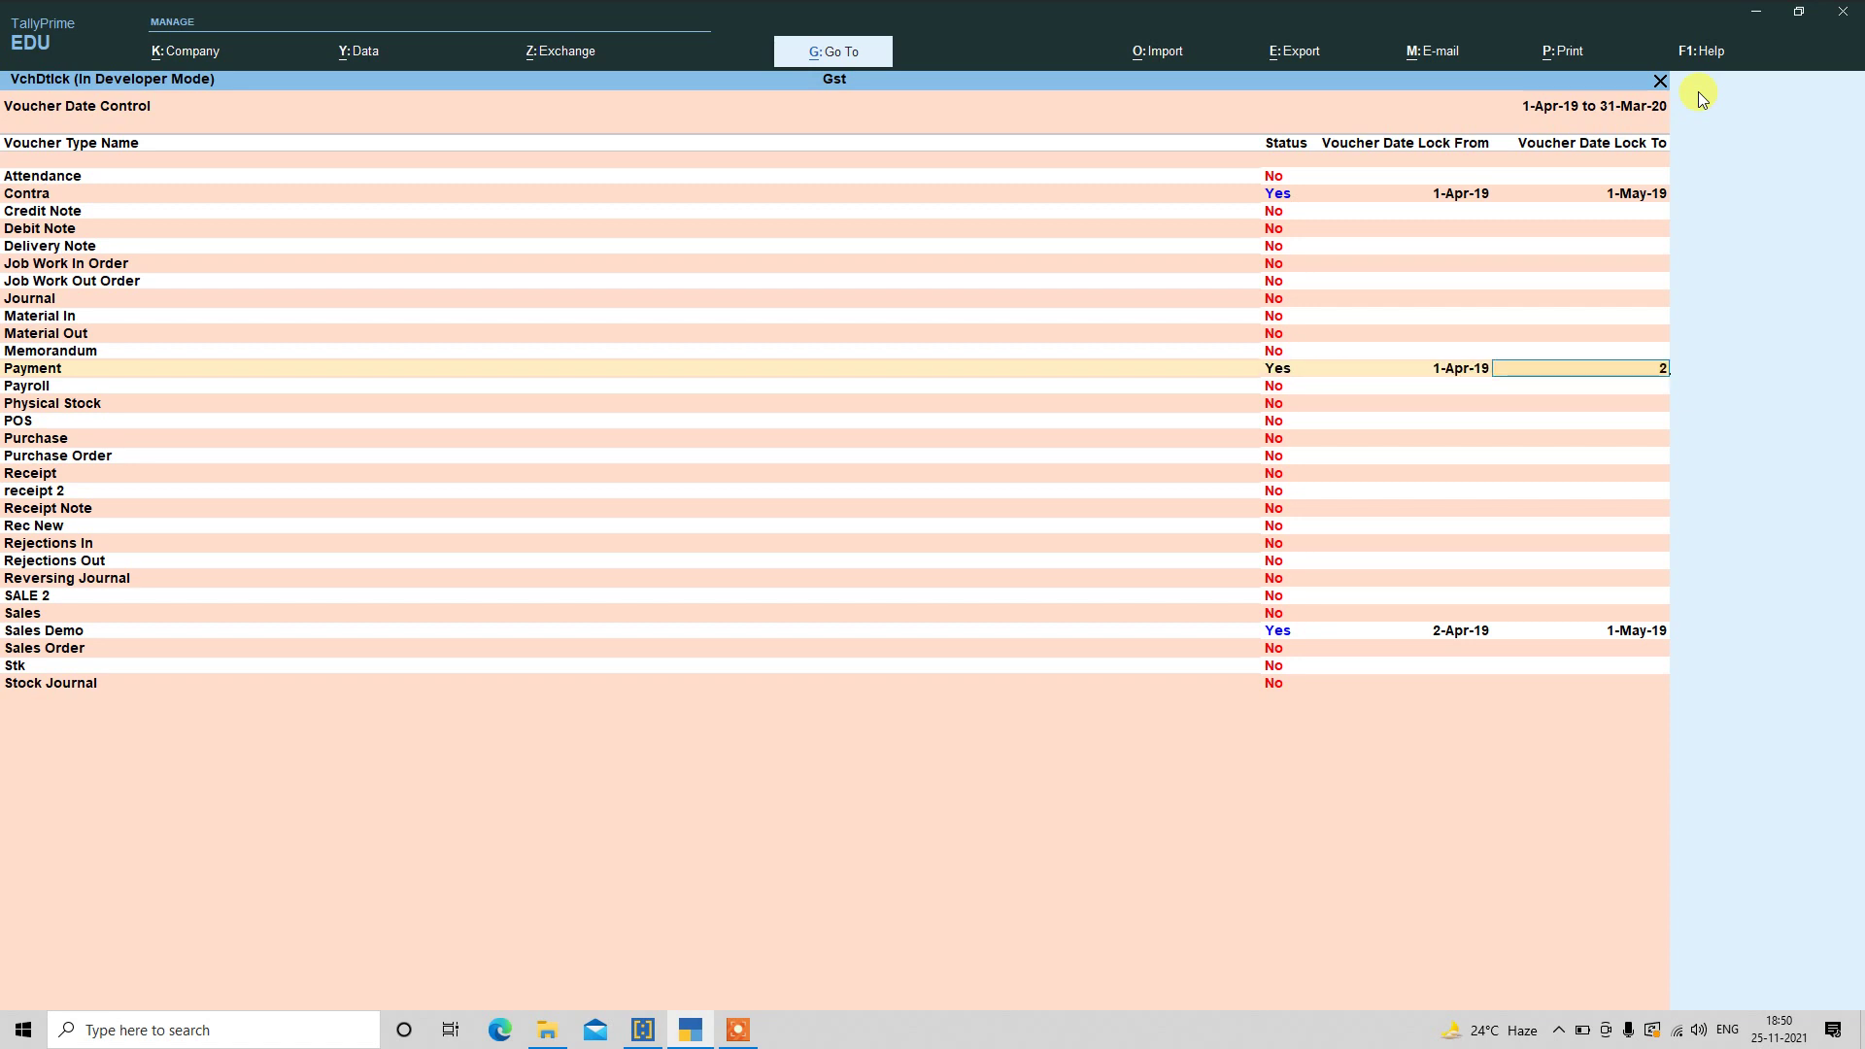
text(-5)
key(Return)
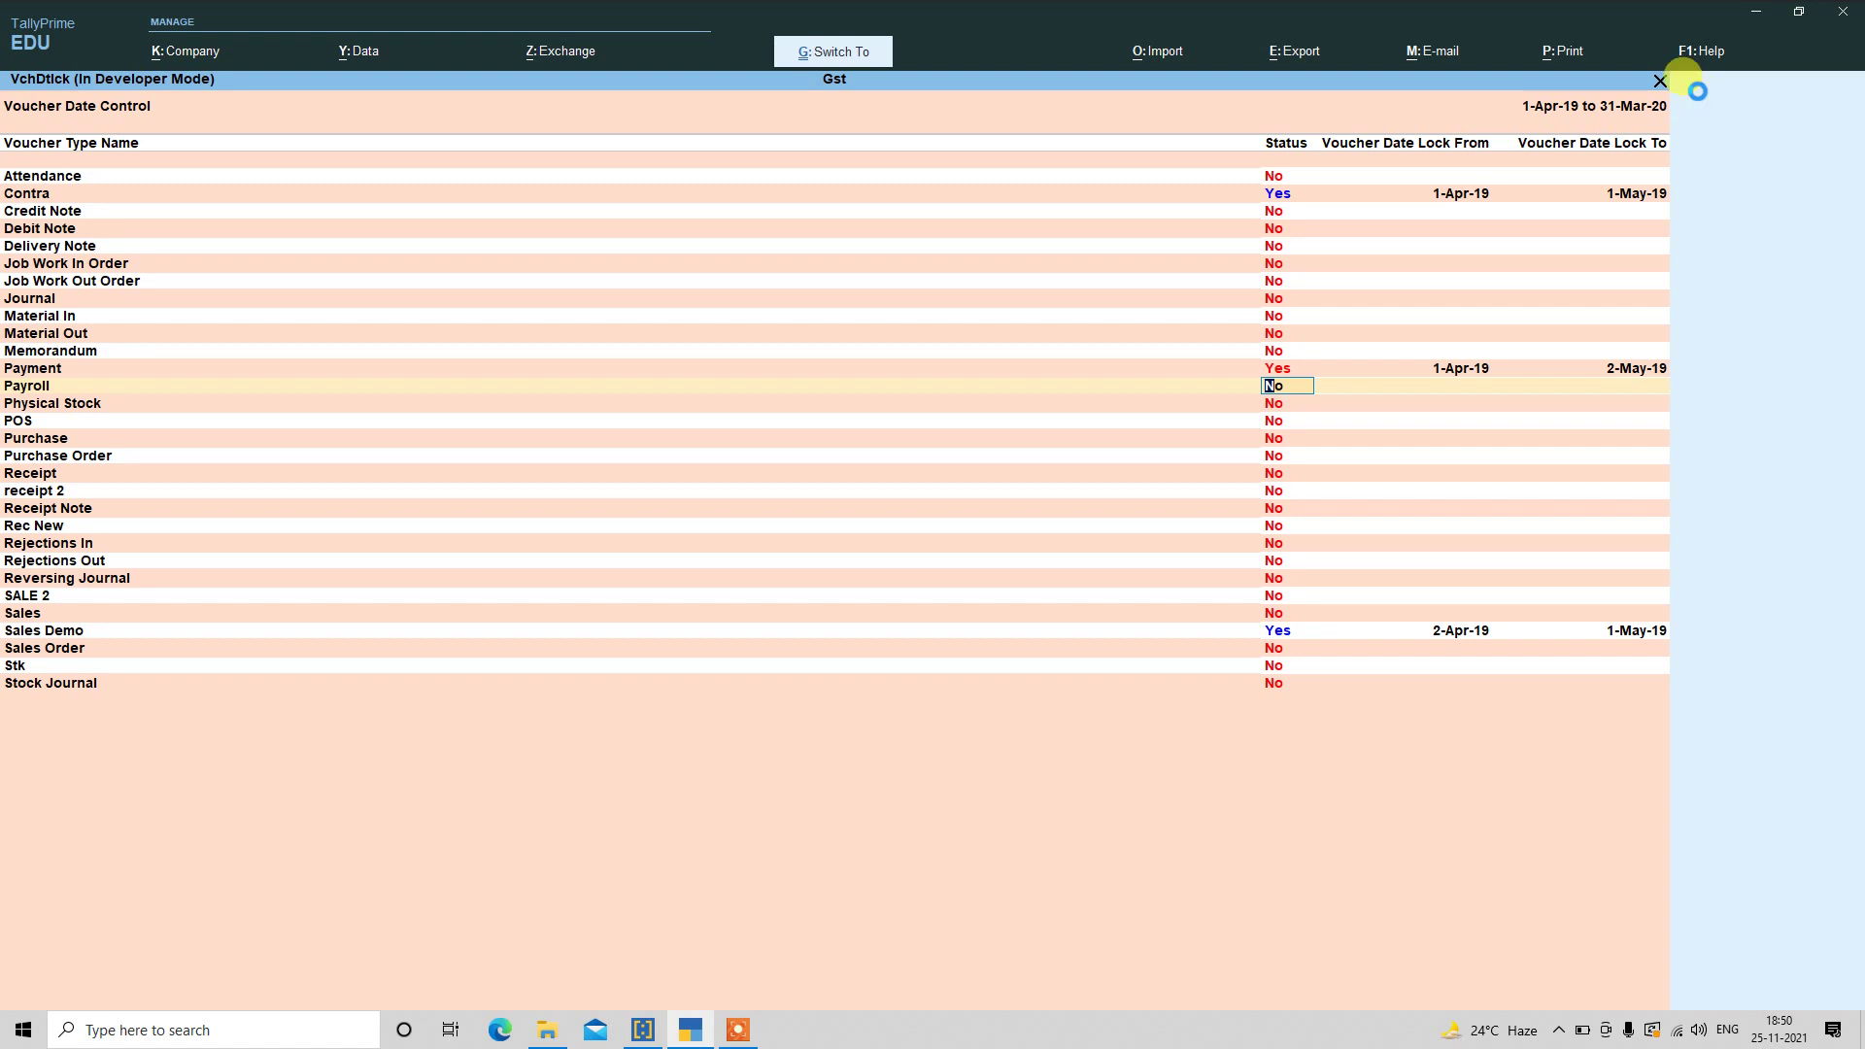
key(ctrl+a)
key(Return)
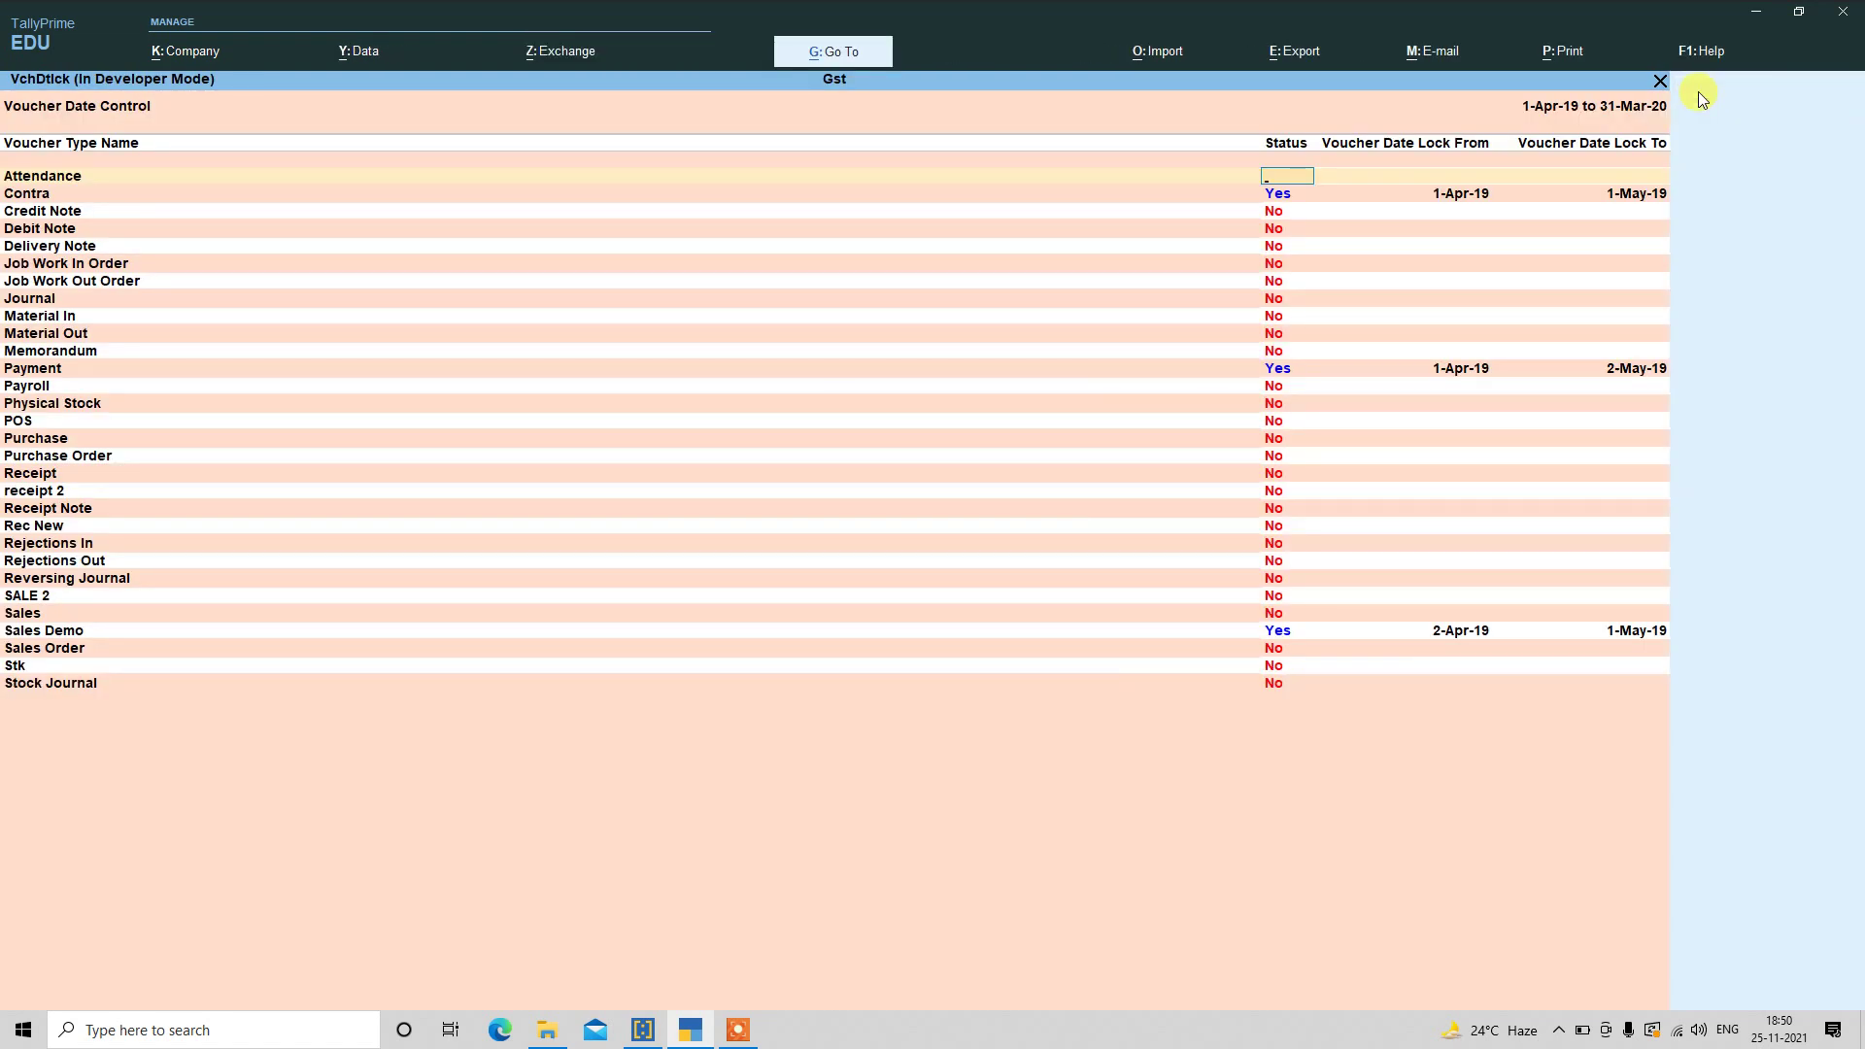
- Reopen the Day Book for 1-May-19 and check whether its Payment voucher can be opened for alteration under the lock
key(Escape)
key(d)
key(y)
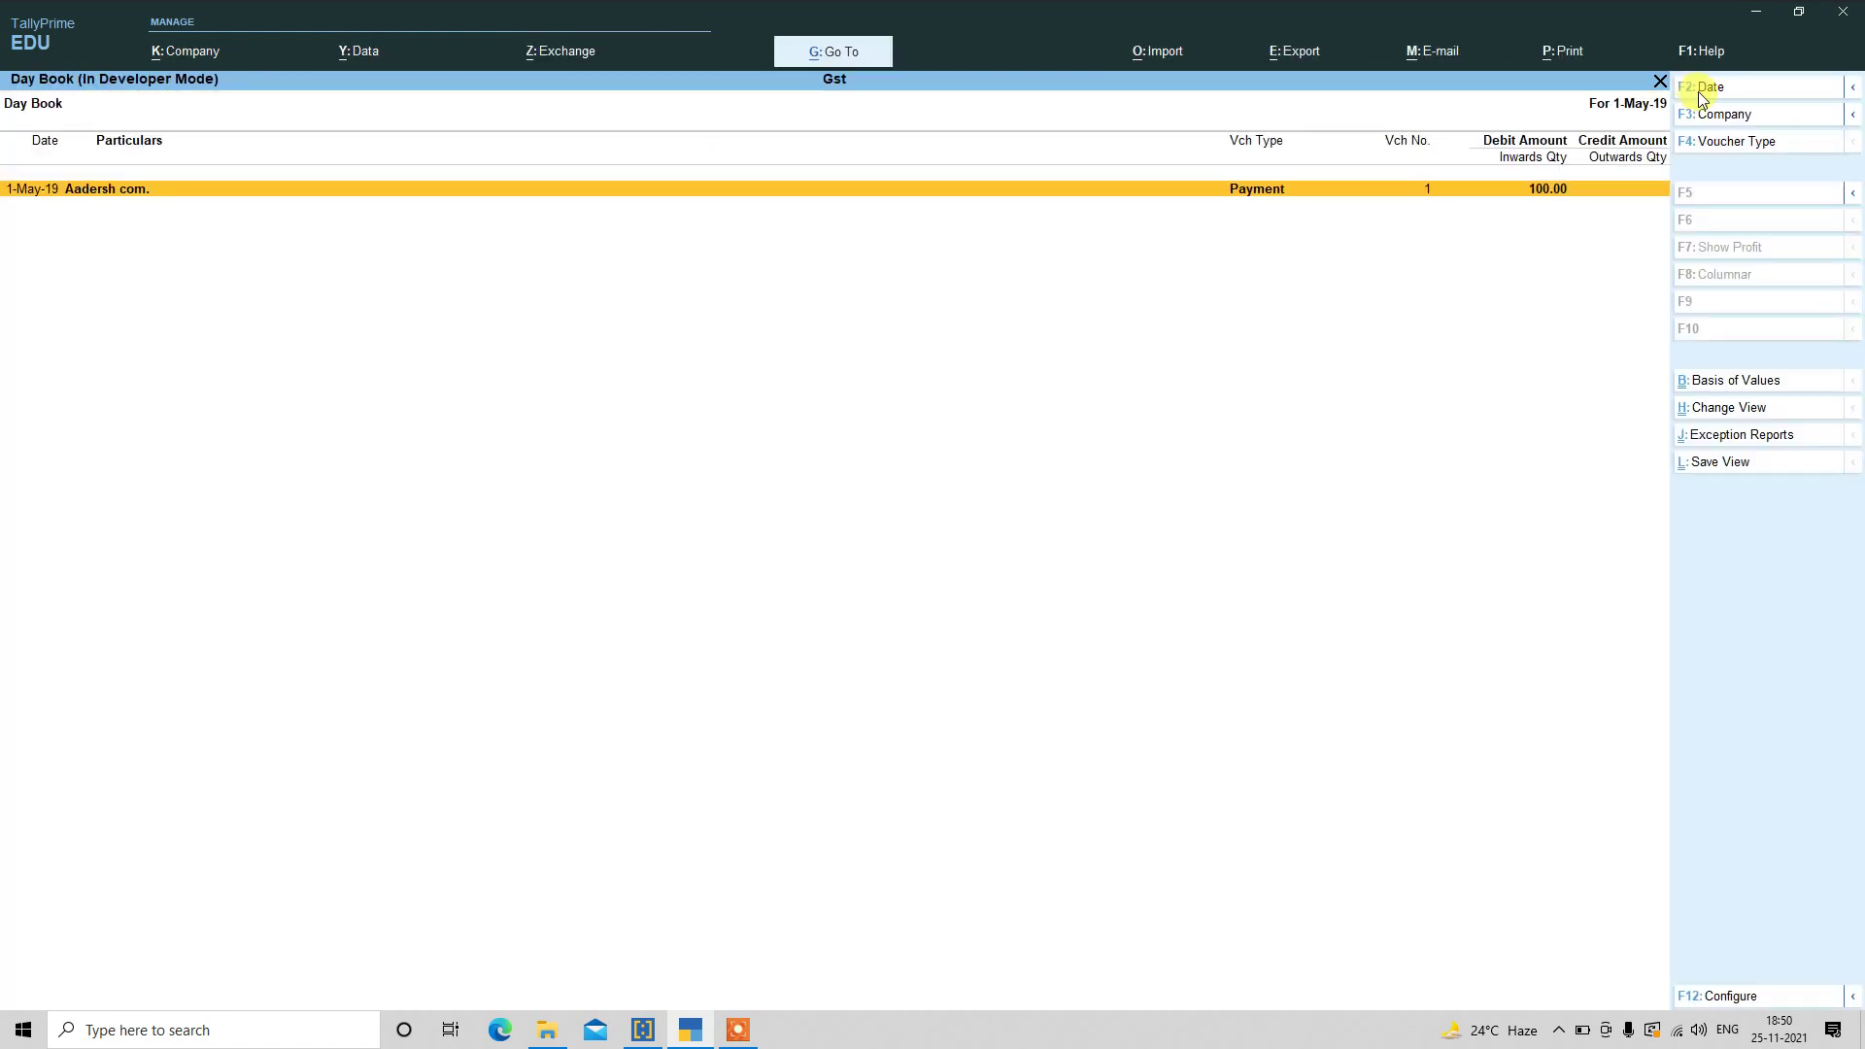
key(Return)
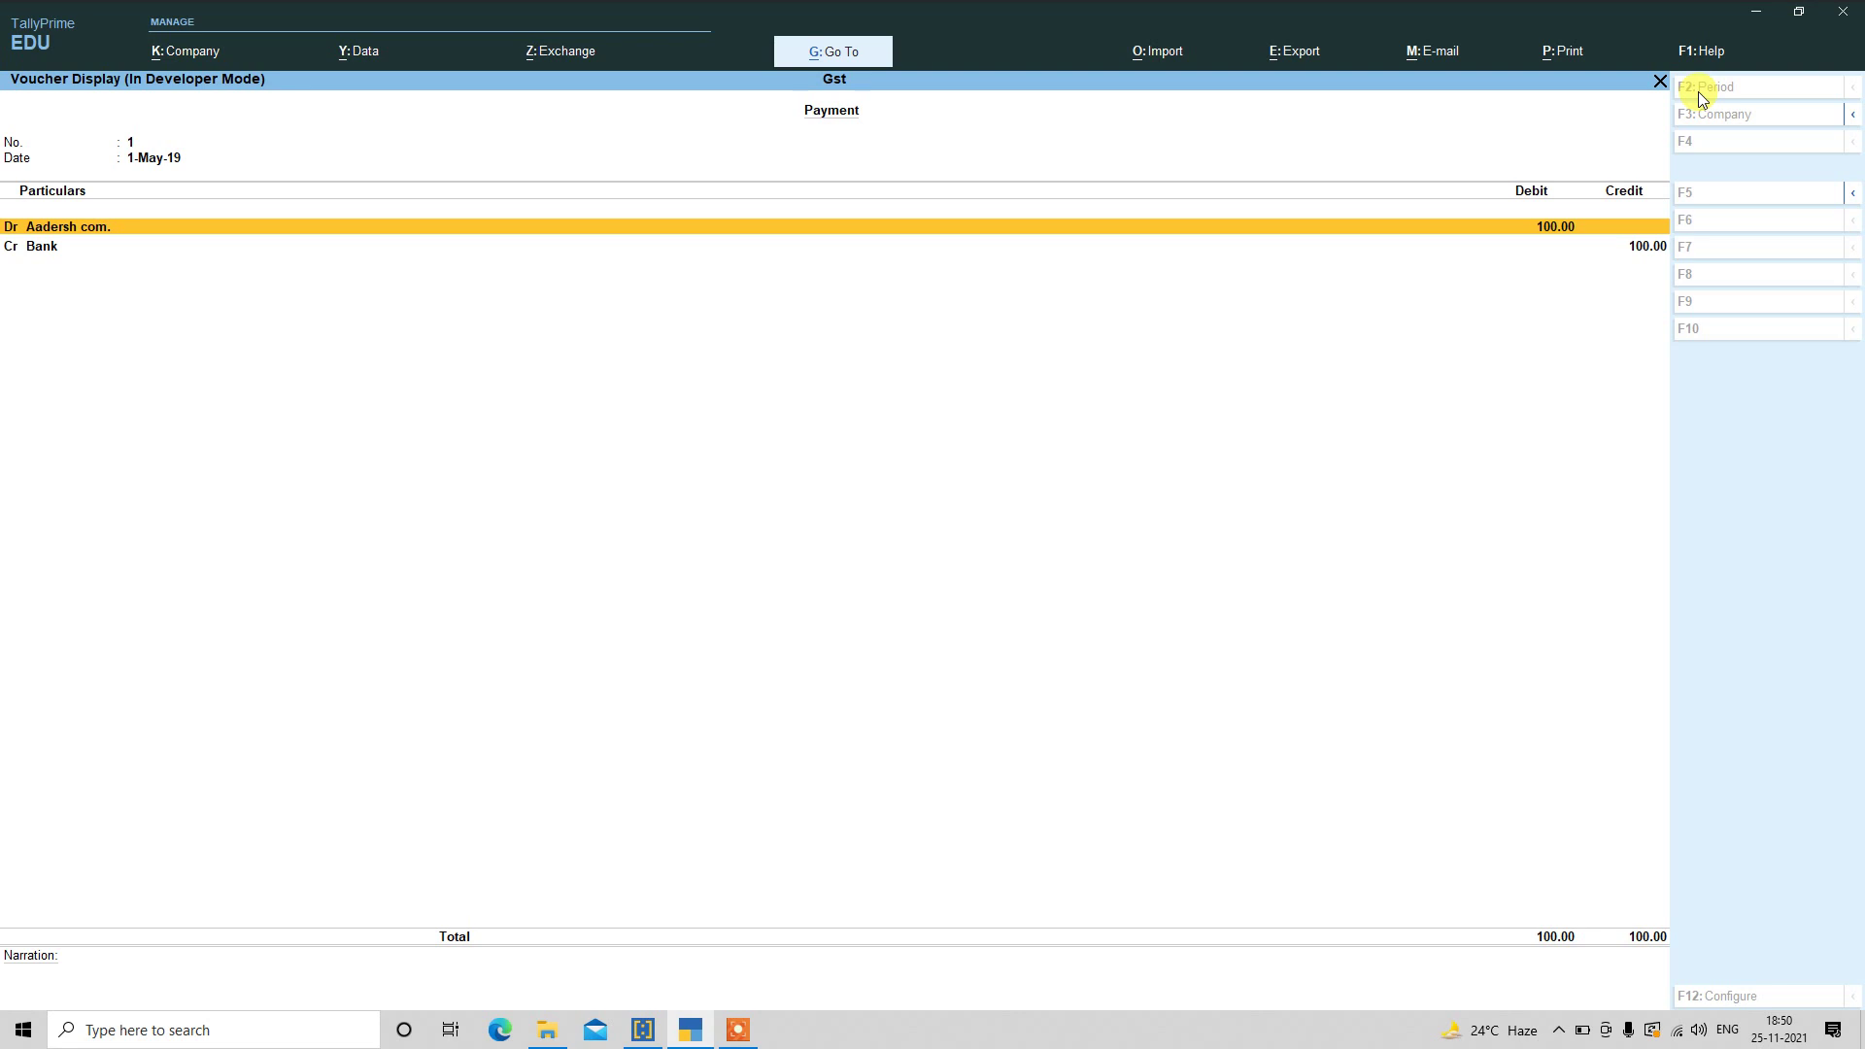
key(Escape)
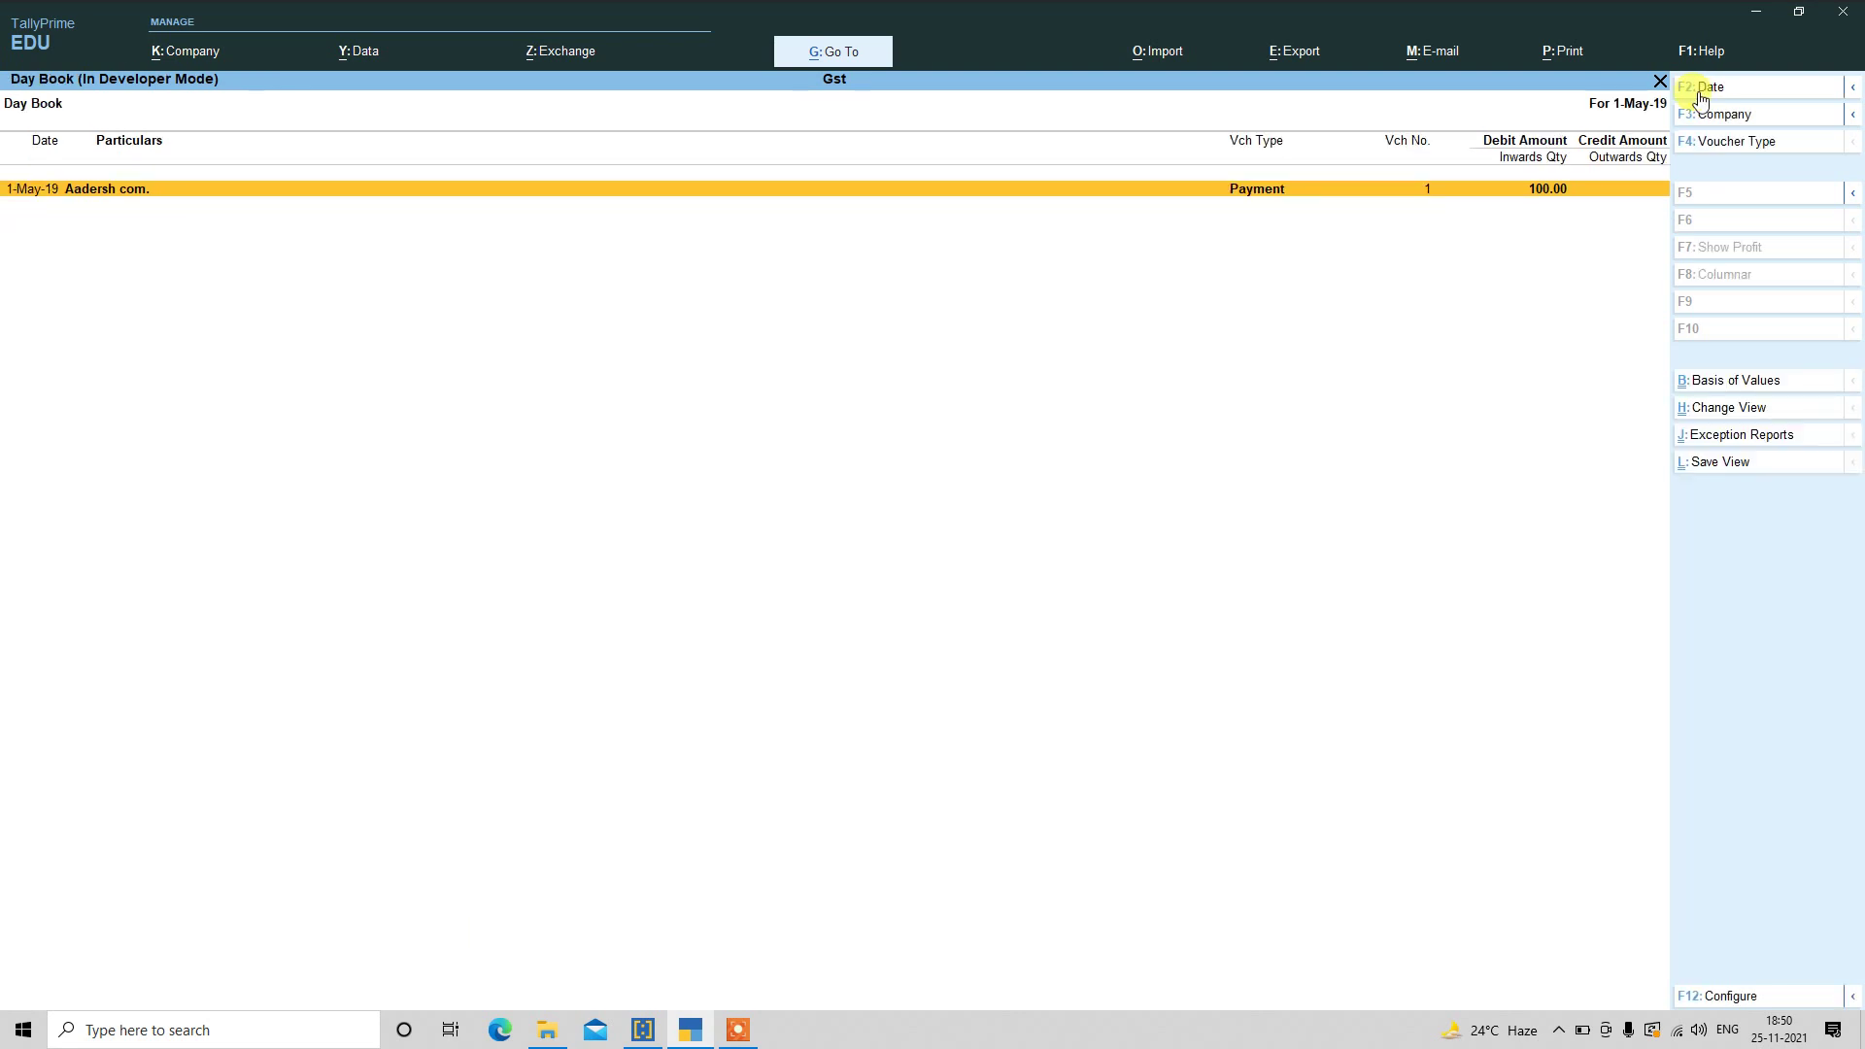
key(Return)
key(Escape)
key(Return)
key(Escape)
key(Return)
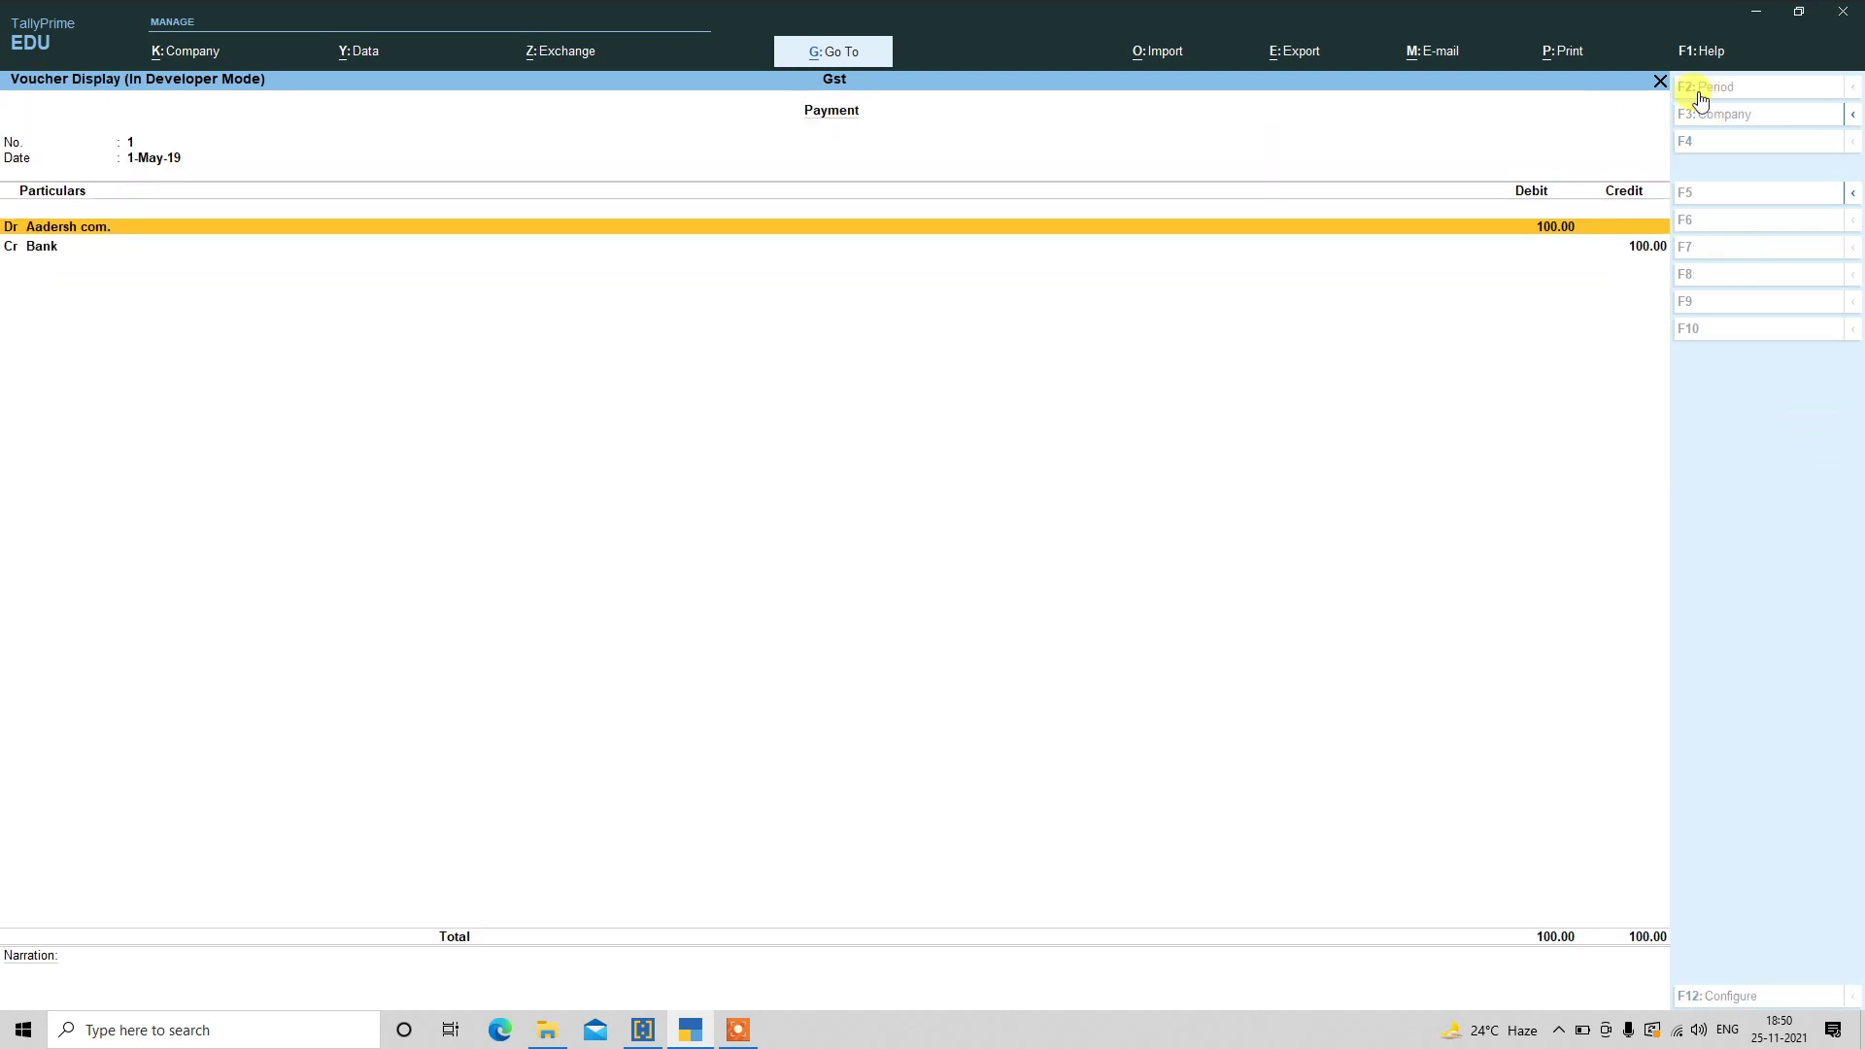
key(Escape)
key(Escape)
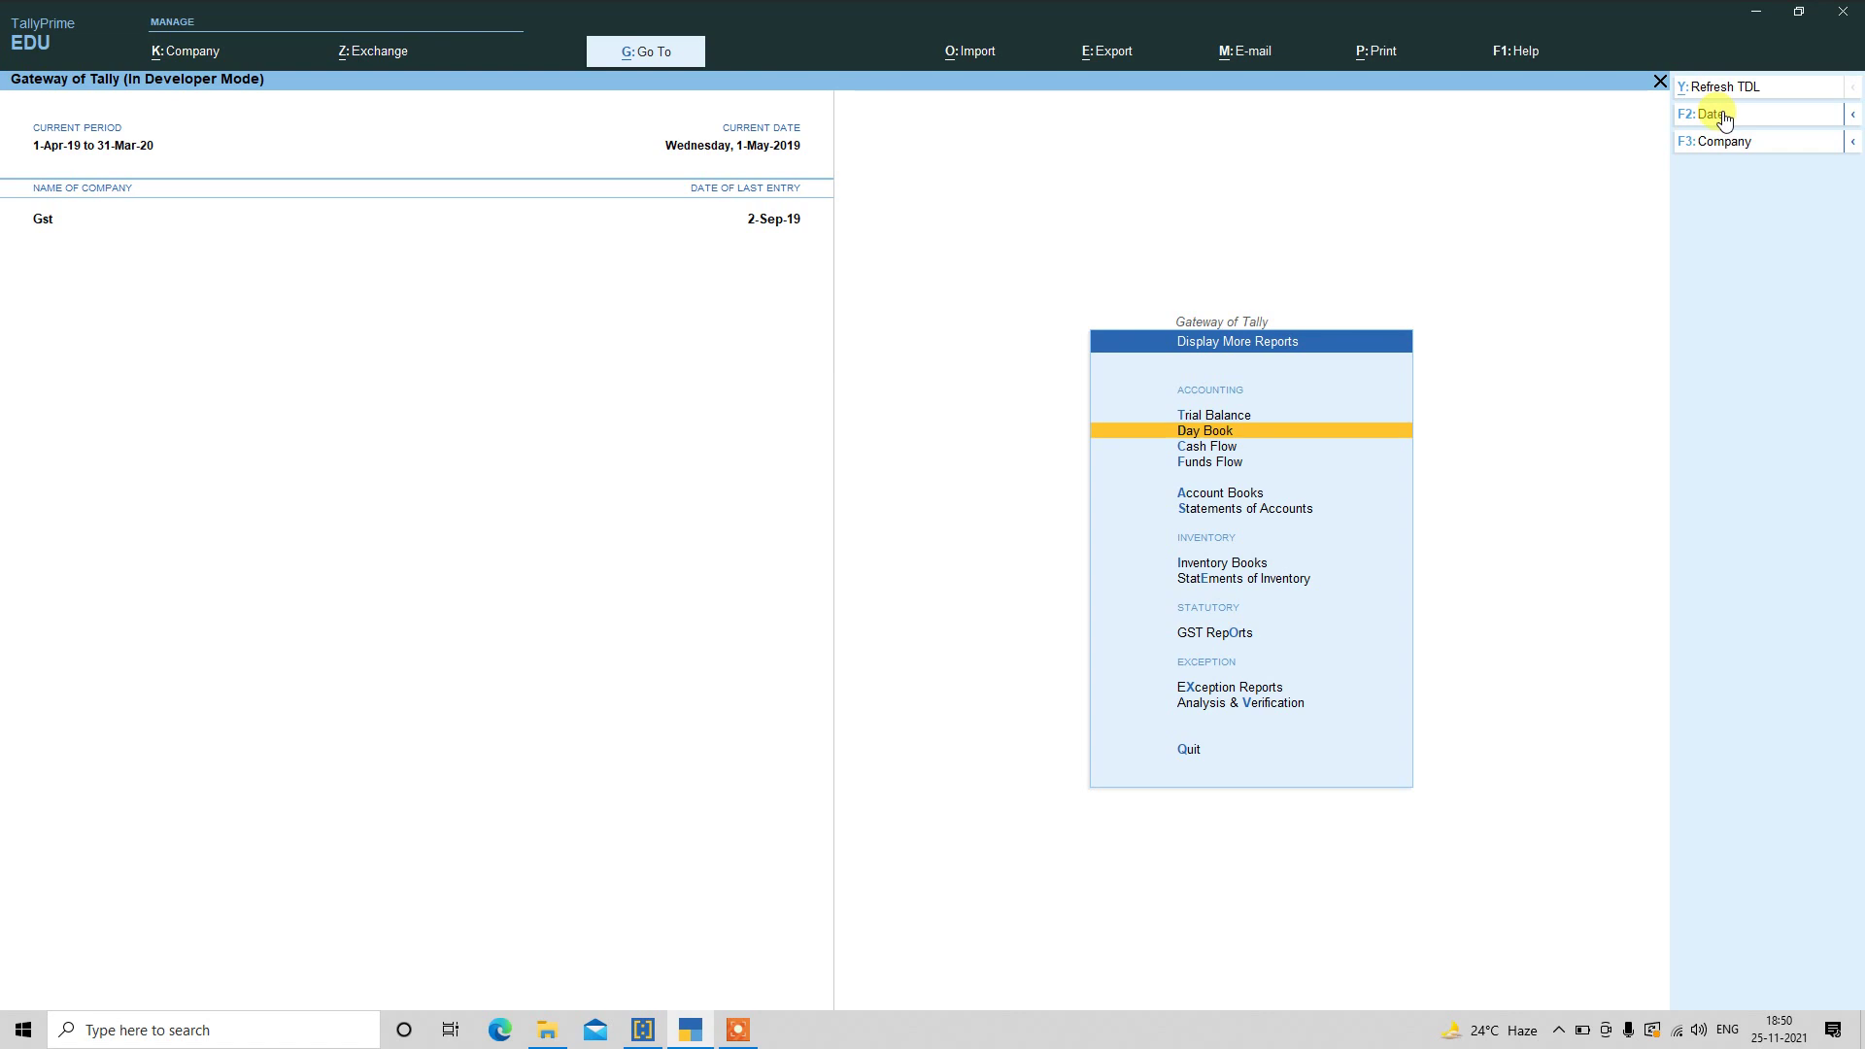
- Reopen the Day Book and set its period to start on 1-4-2019 with the end date left blank
key(Return)
click(1708, 86)
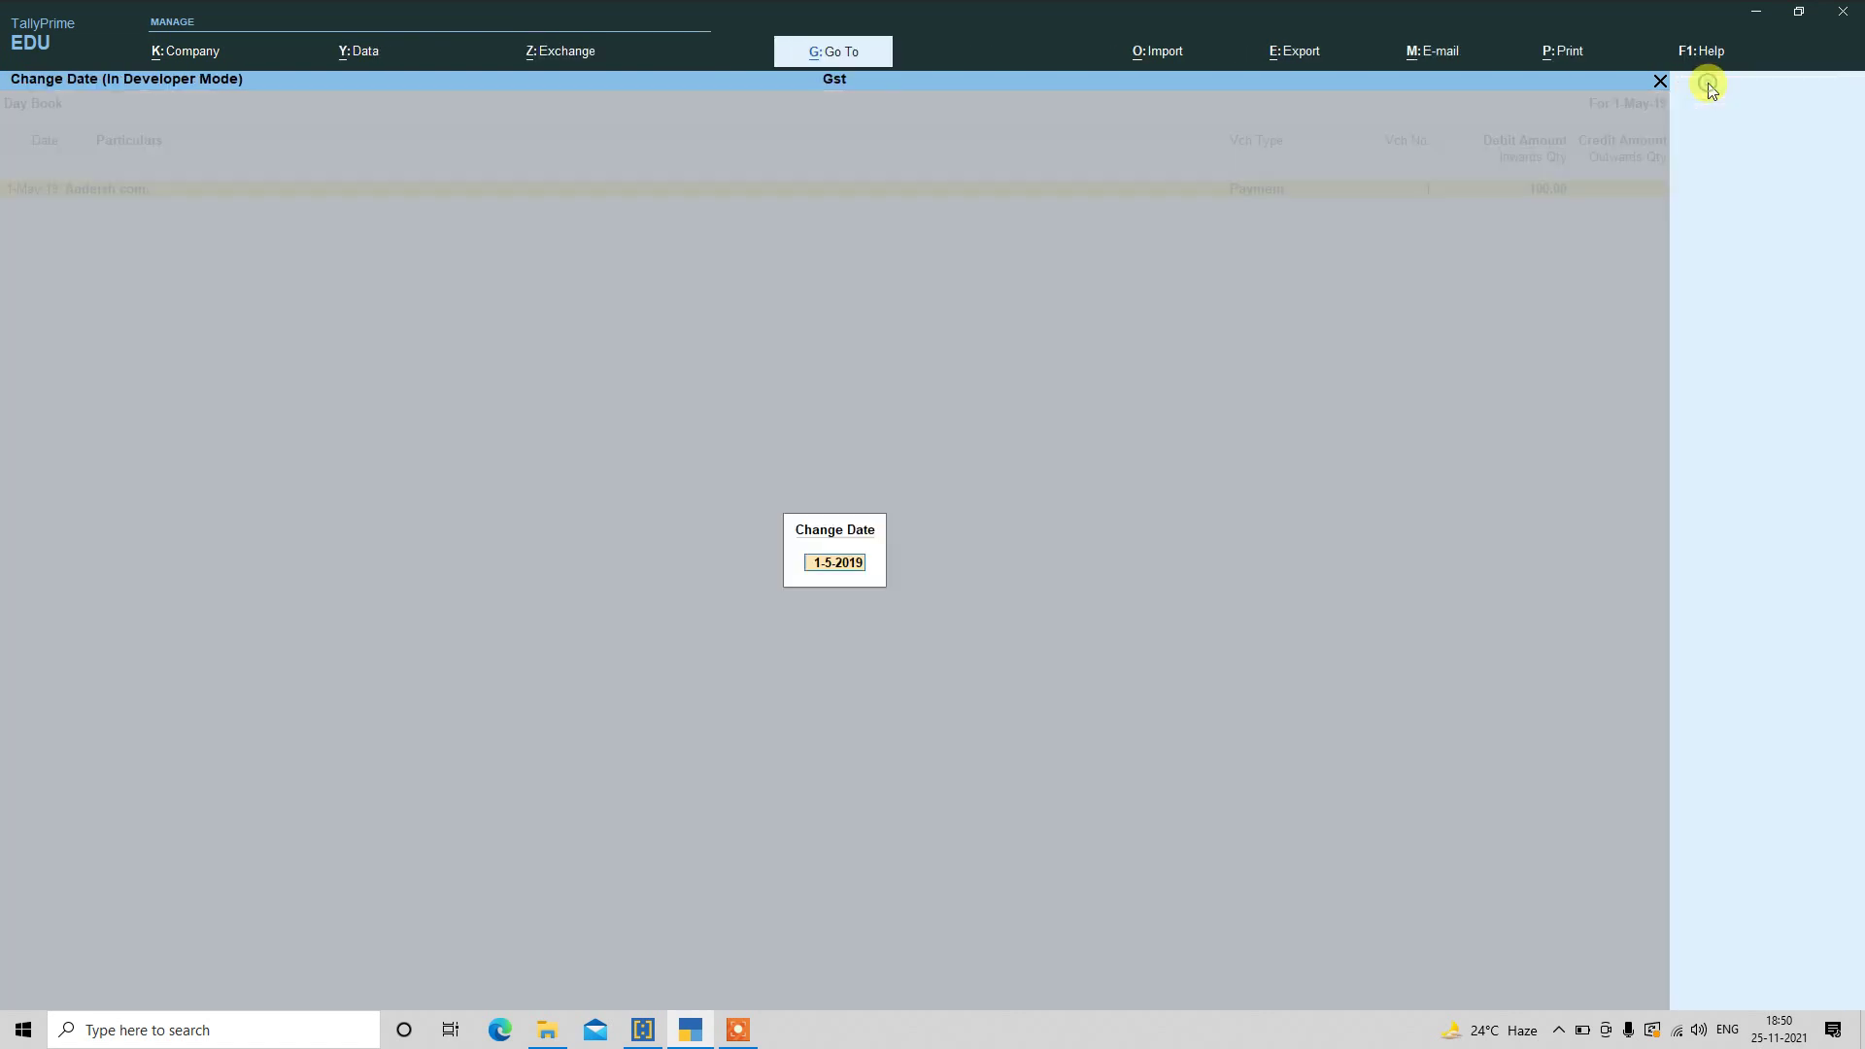
key(Escape)
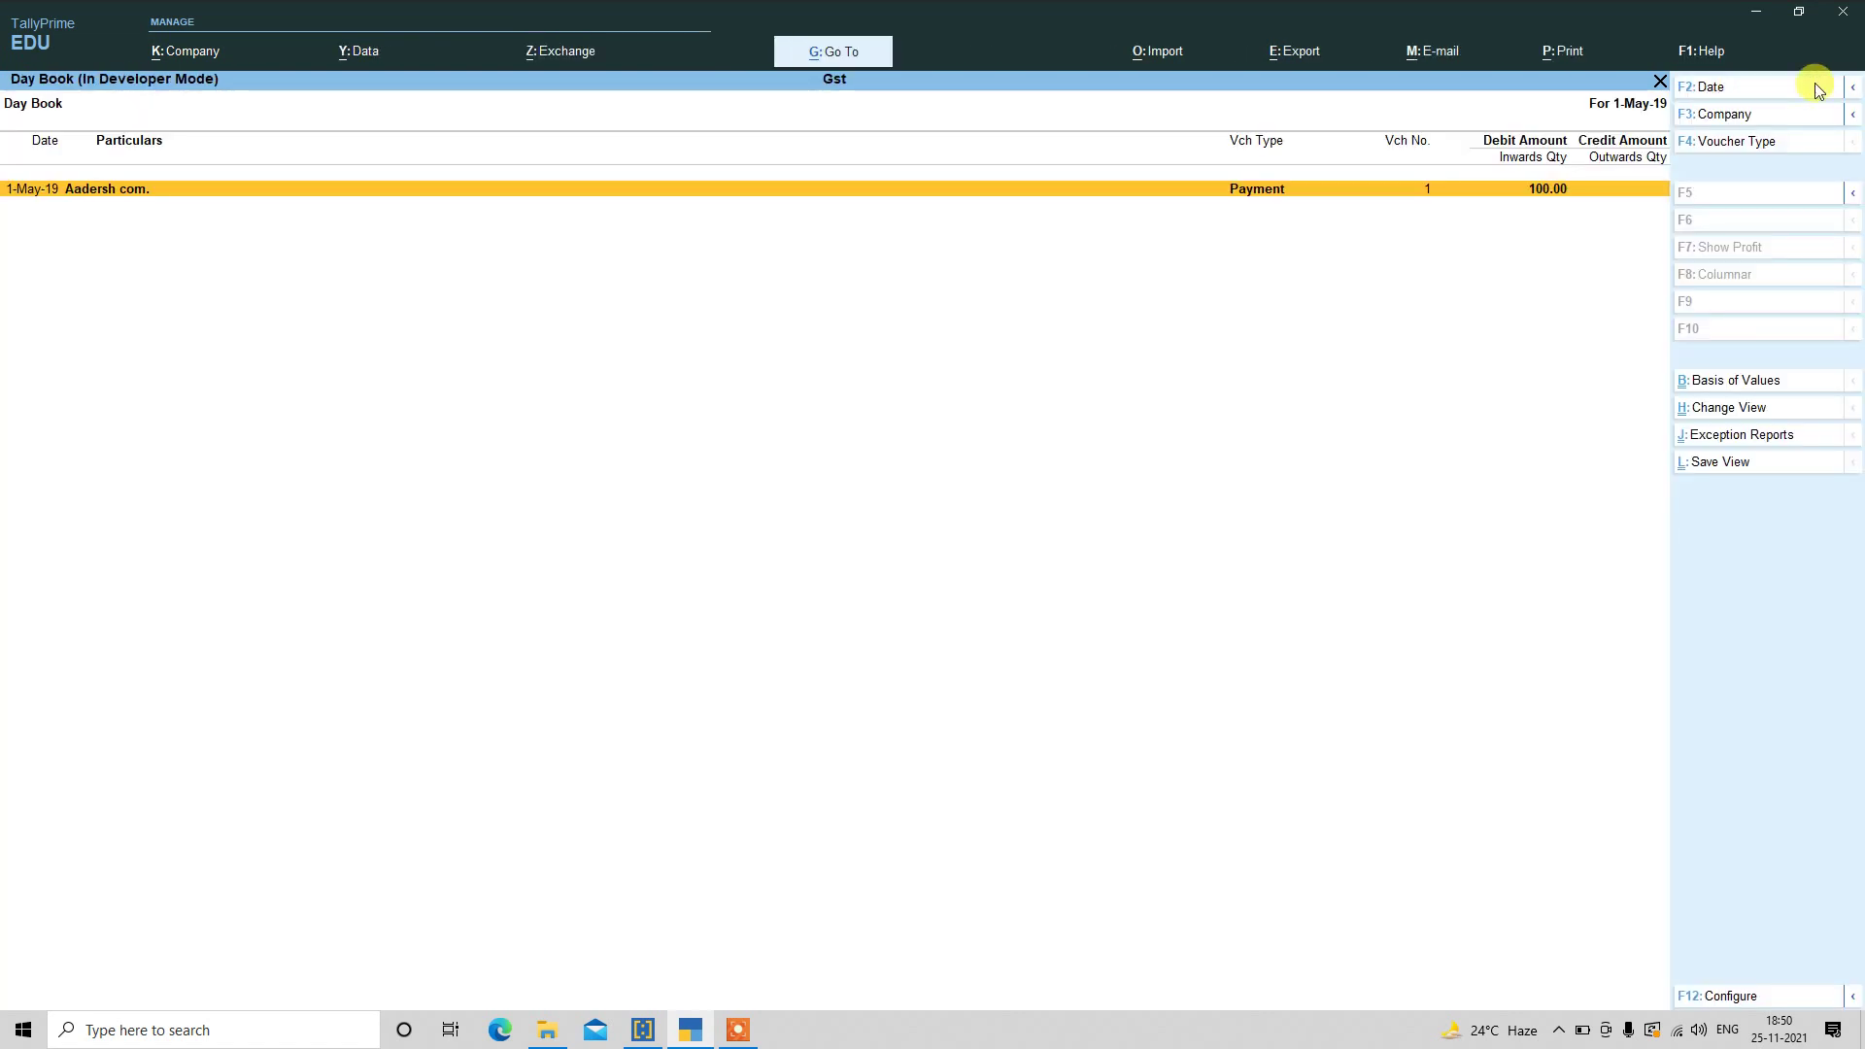
click(1856, 89)
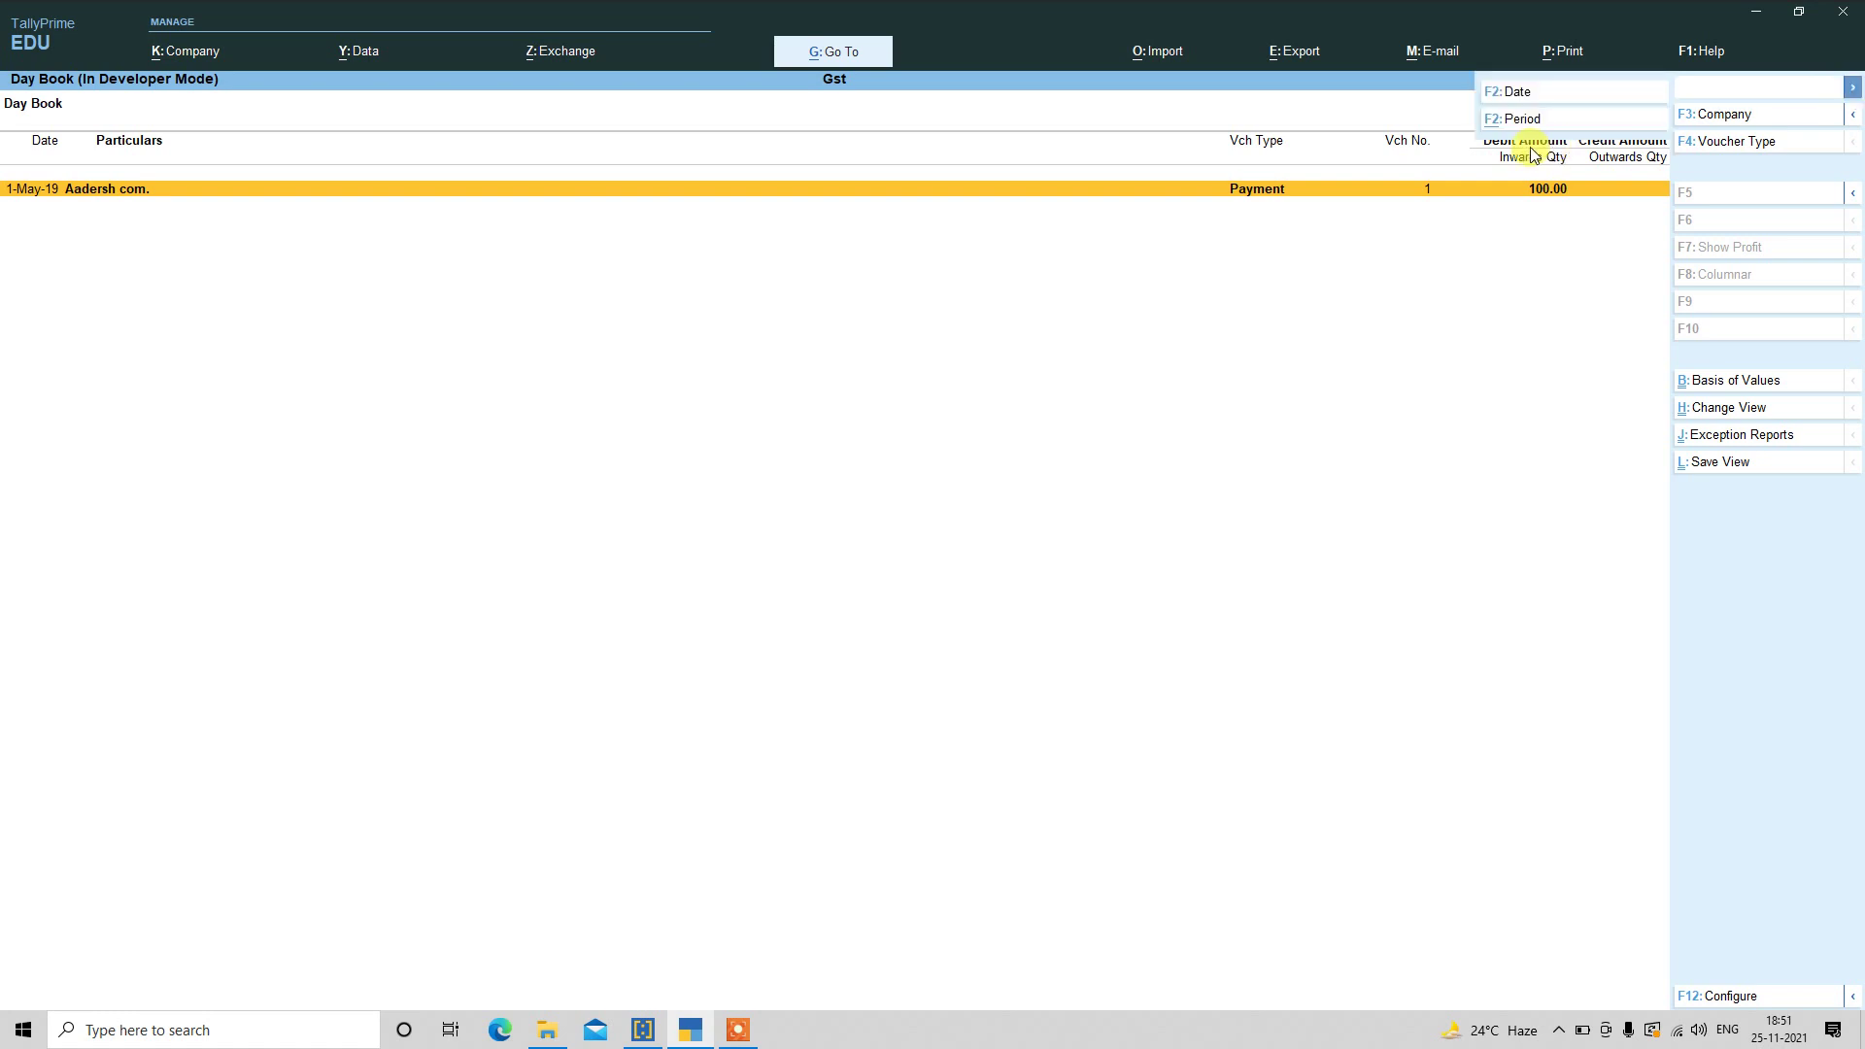
click(1509, 122)
text(1.)
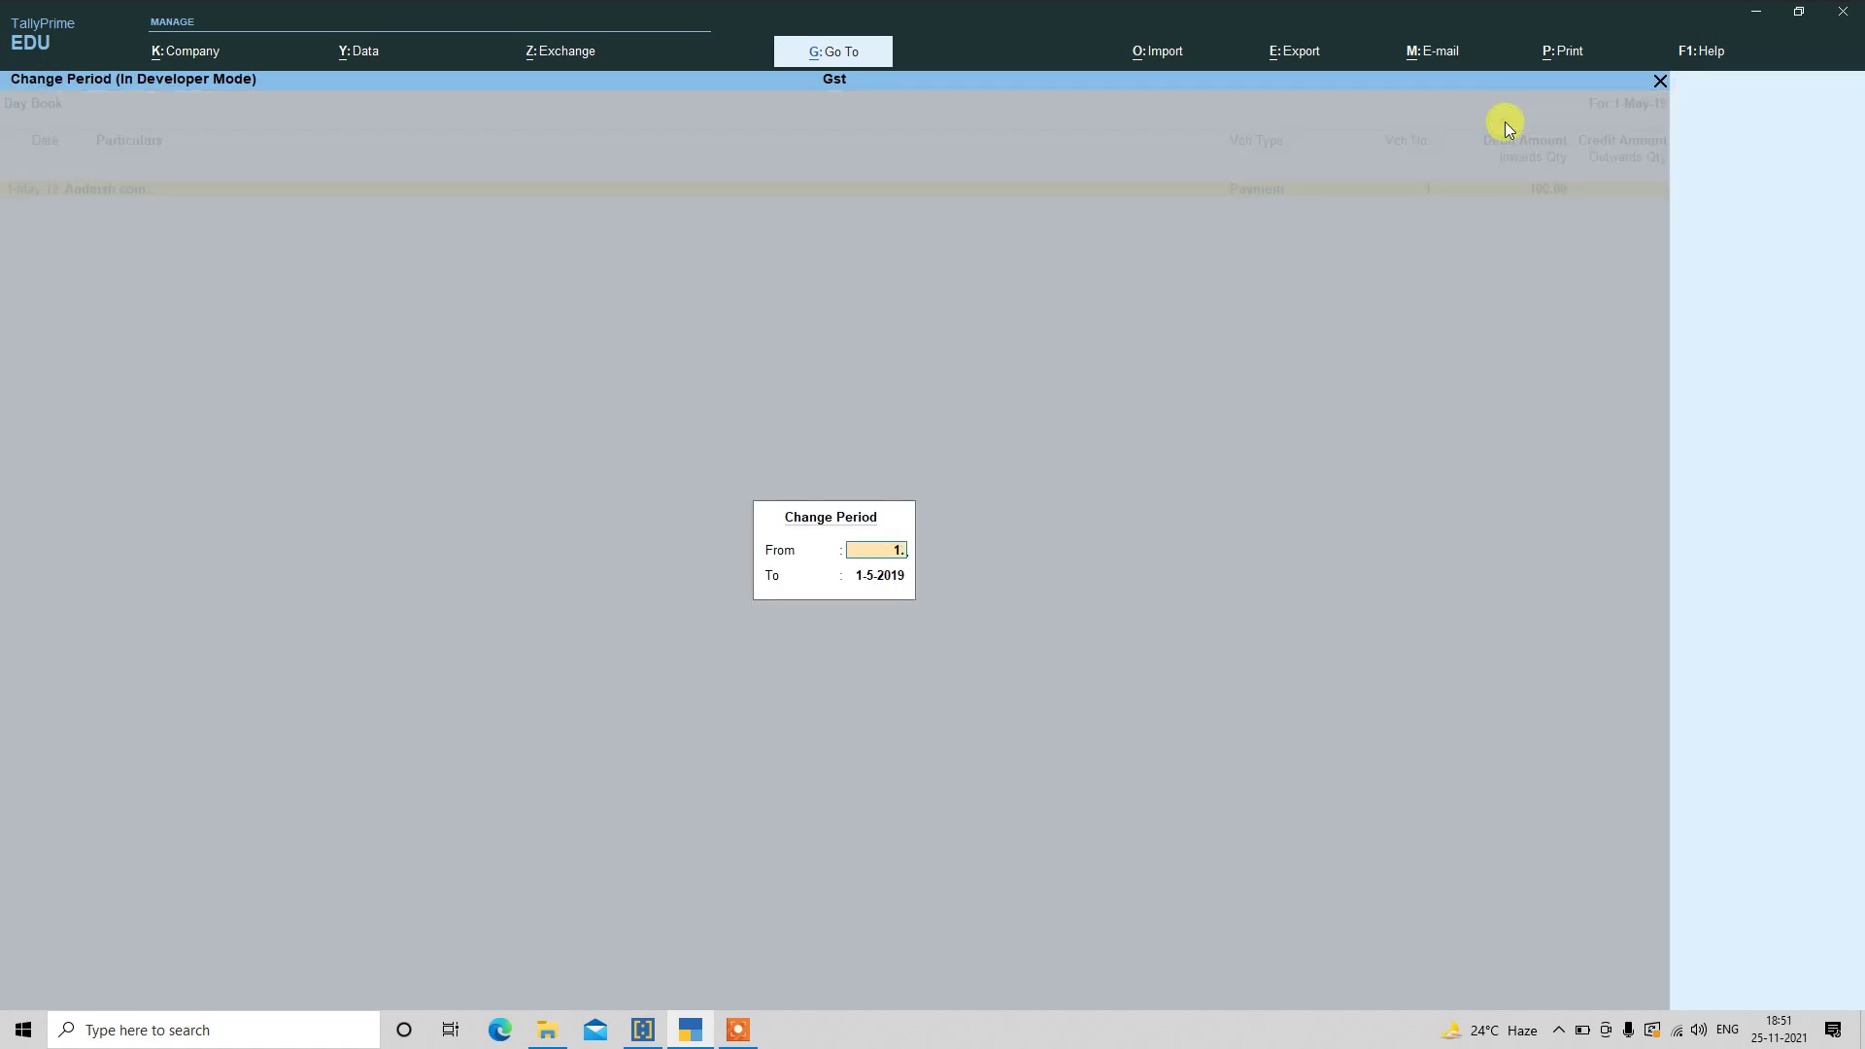
text(4)
key(Return)
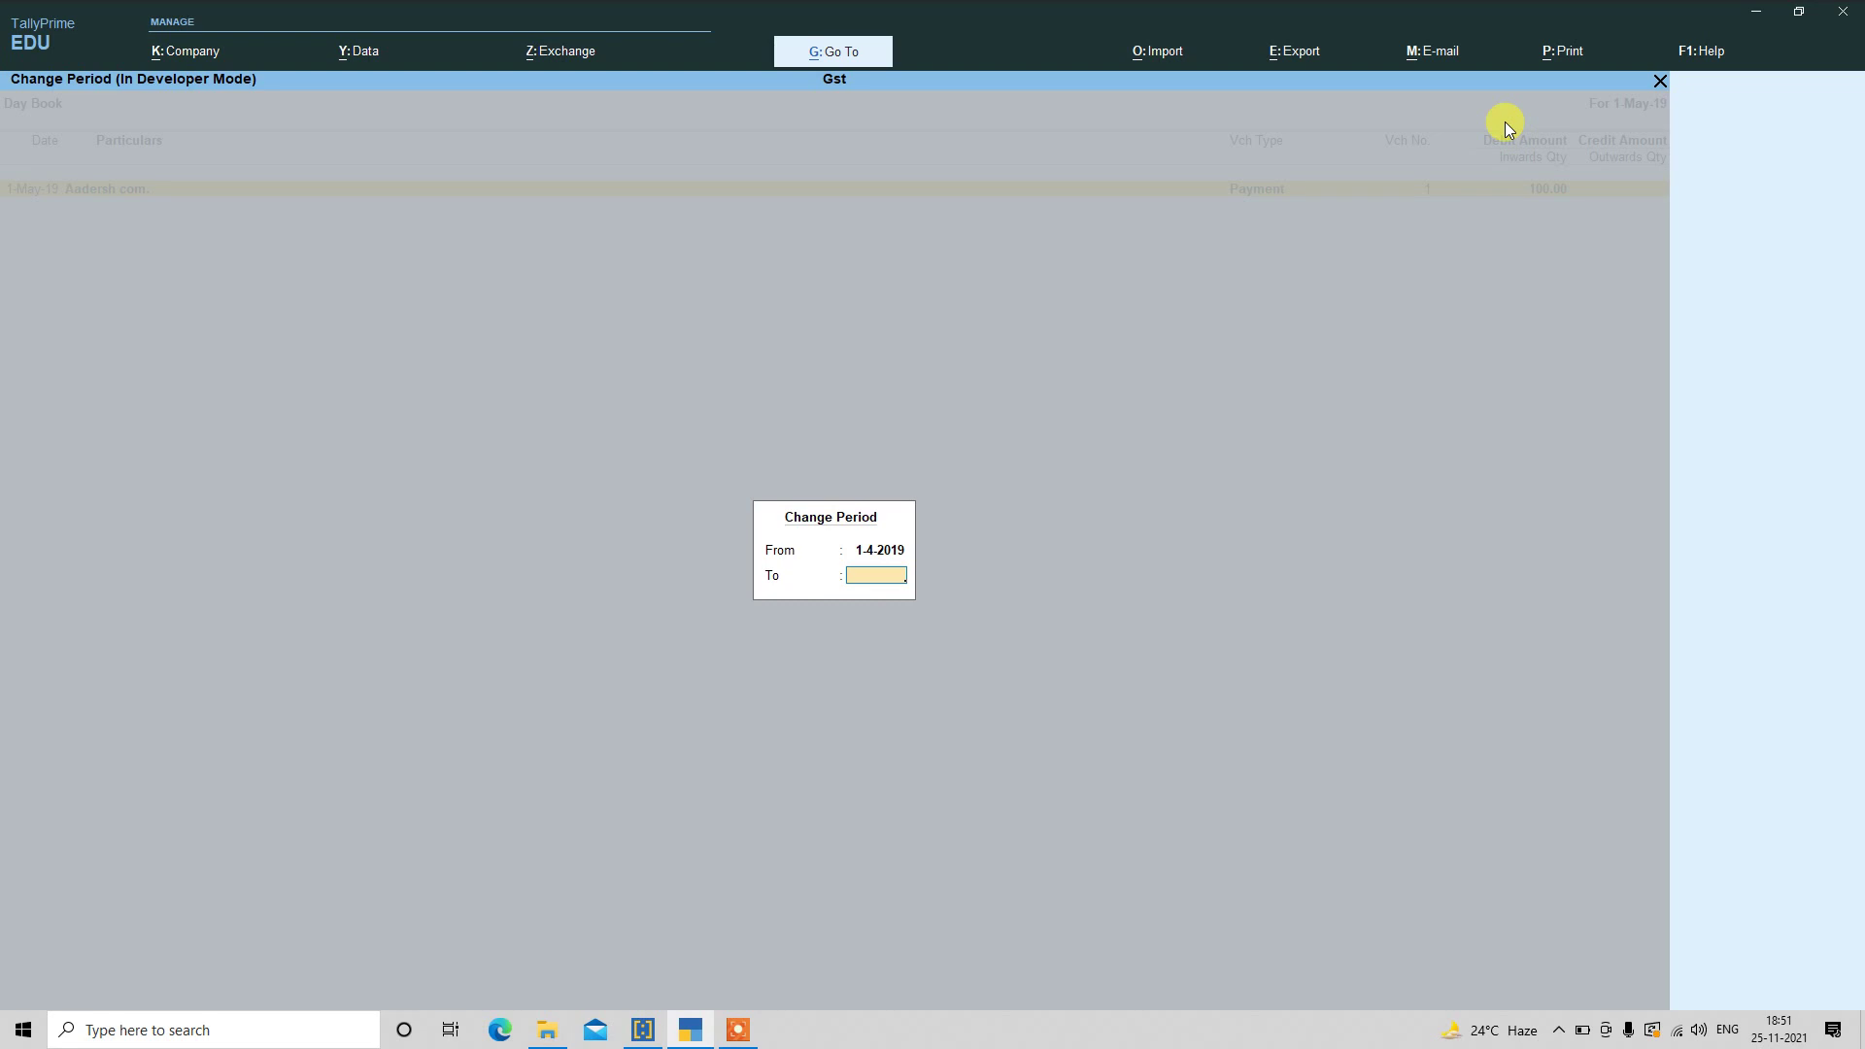
key(Return)
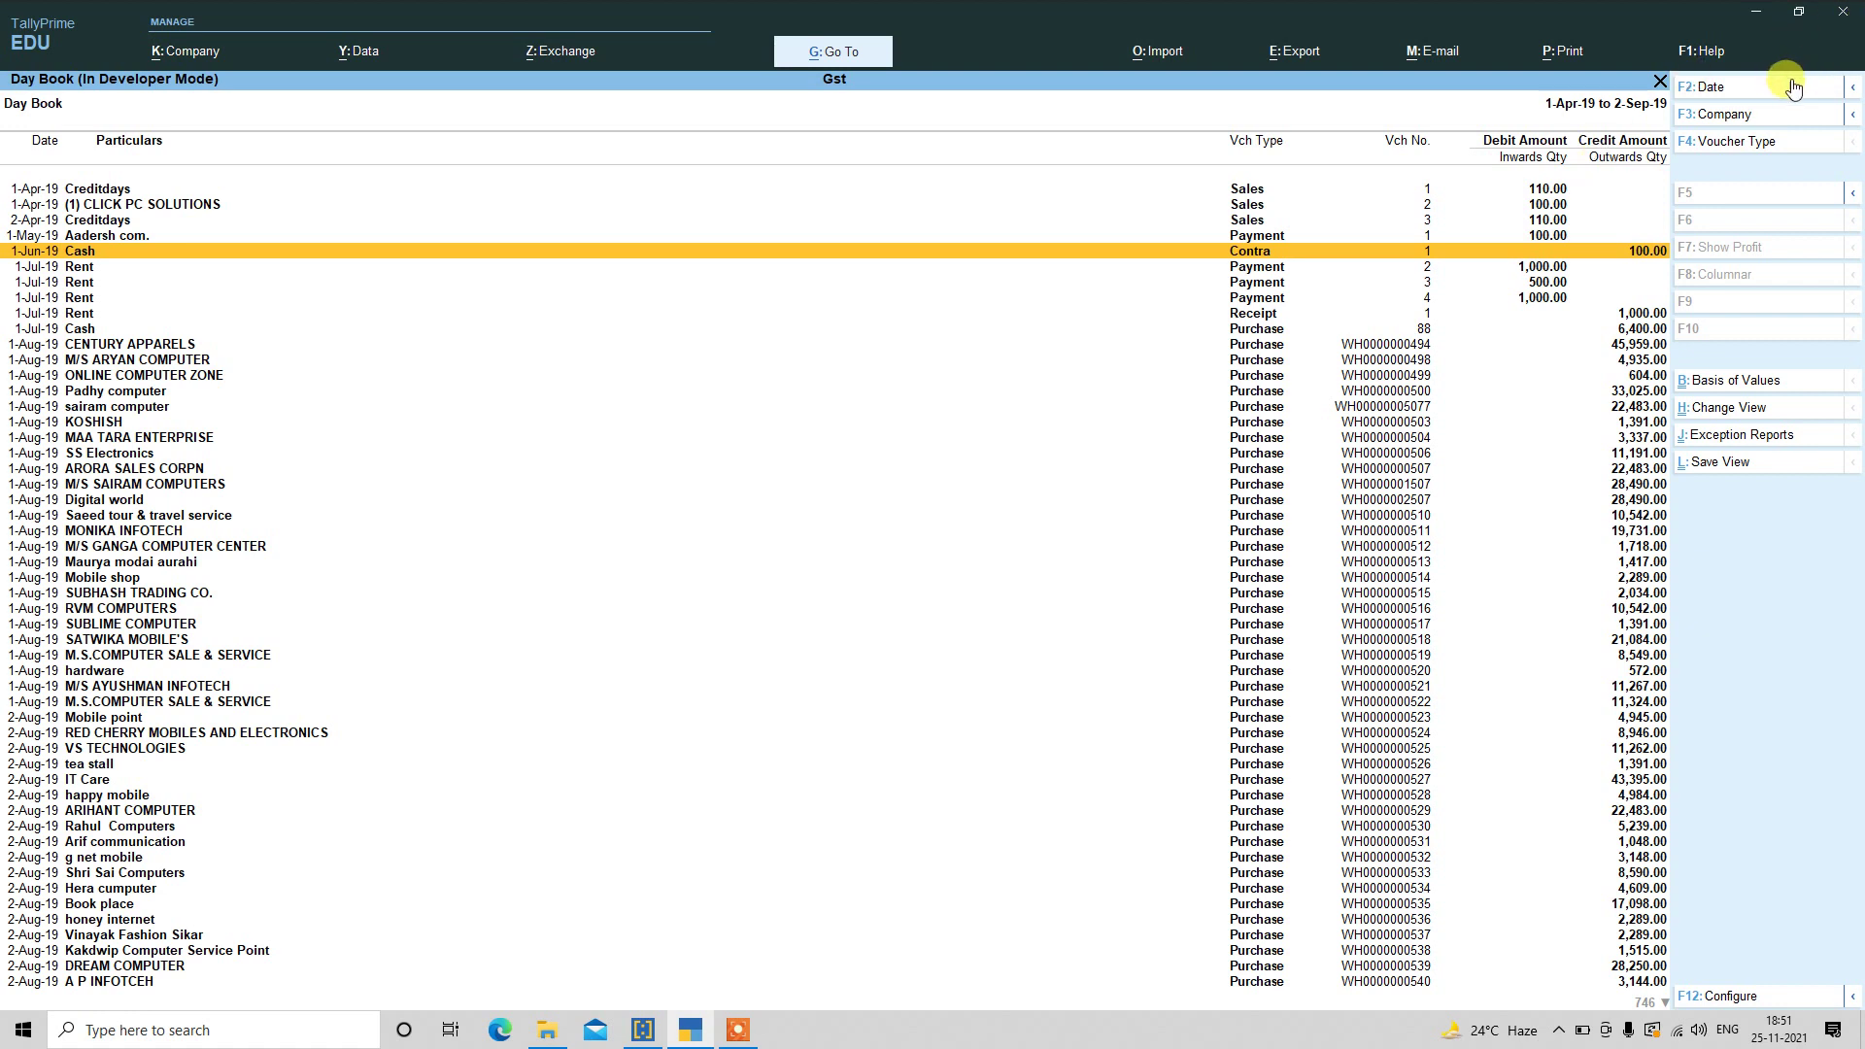
- Limit the Day Book period to end on 1-Jun-19
click(1848, 90)
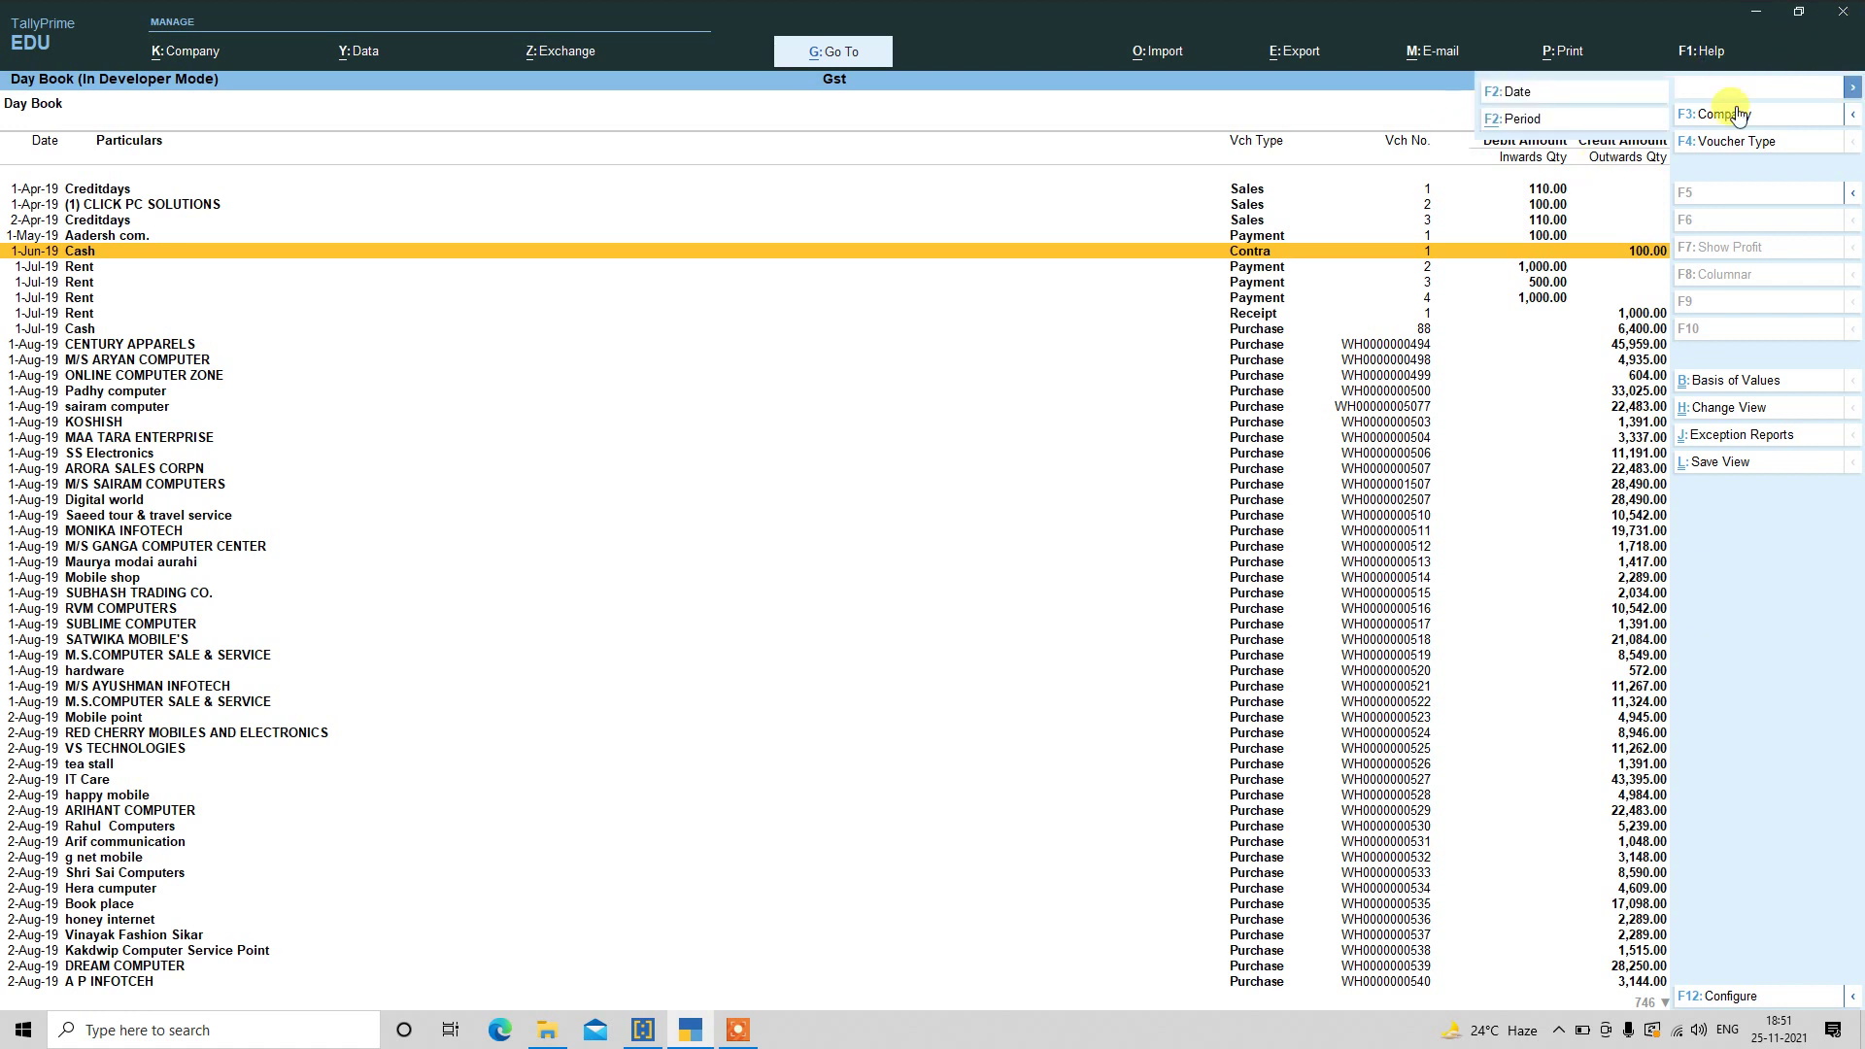
click(1570, 119)
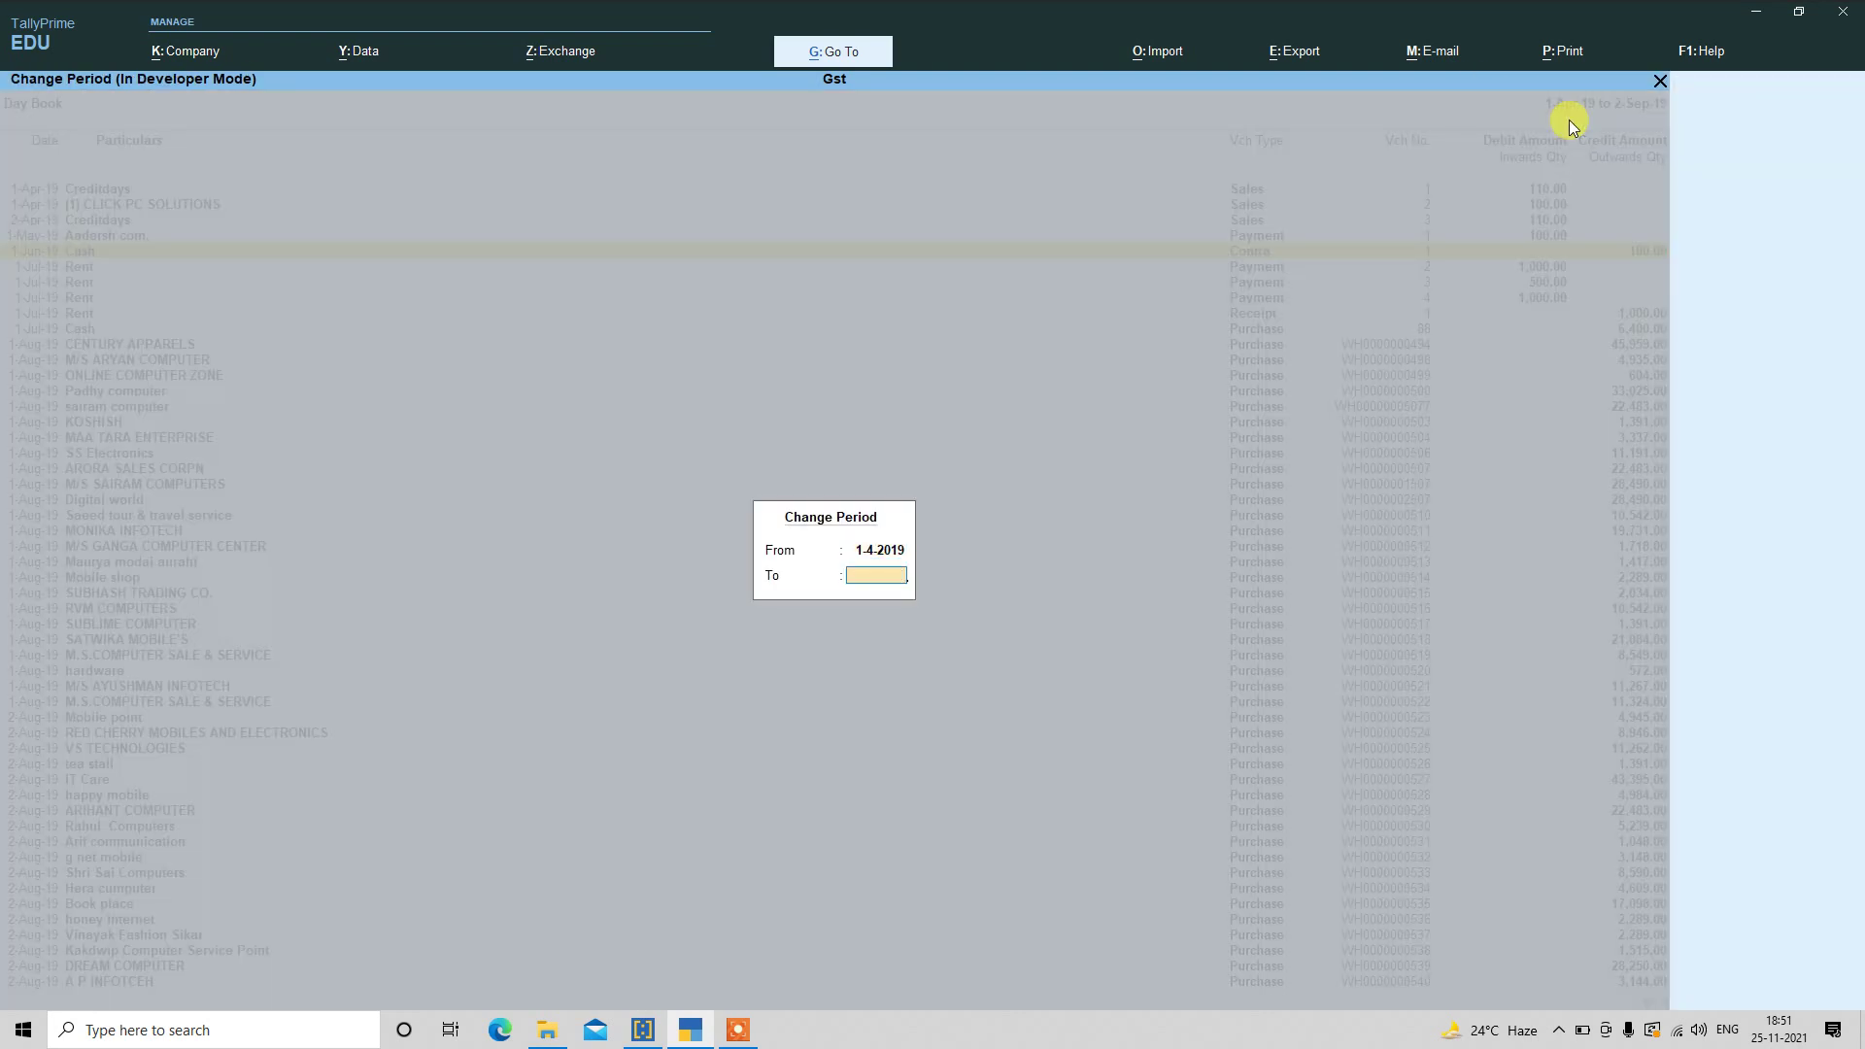
text(1.6)
key(Return)
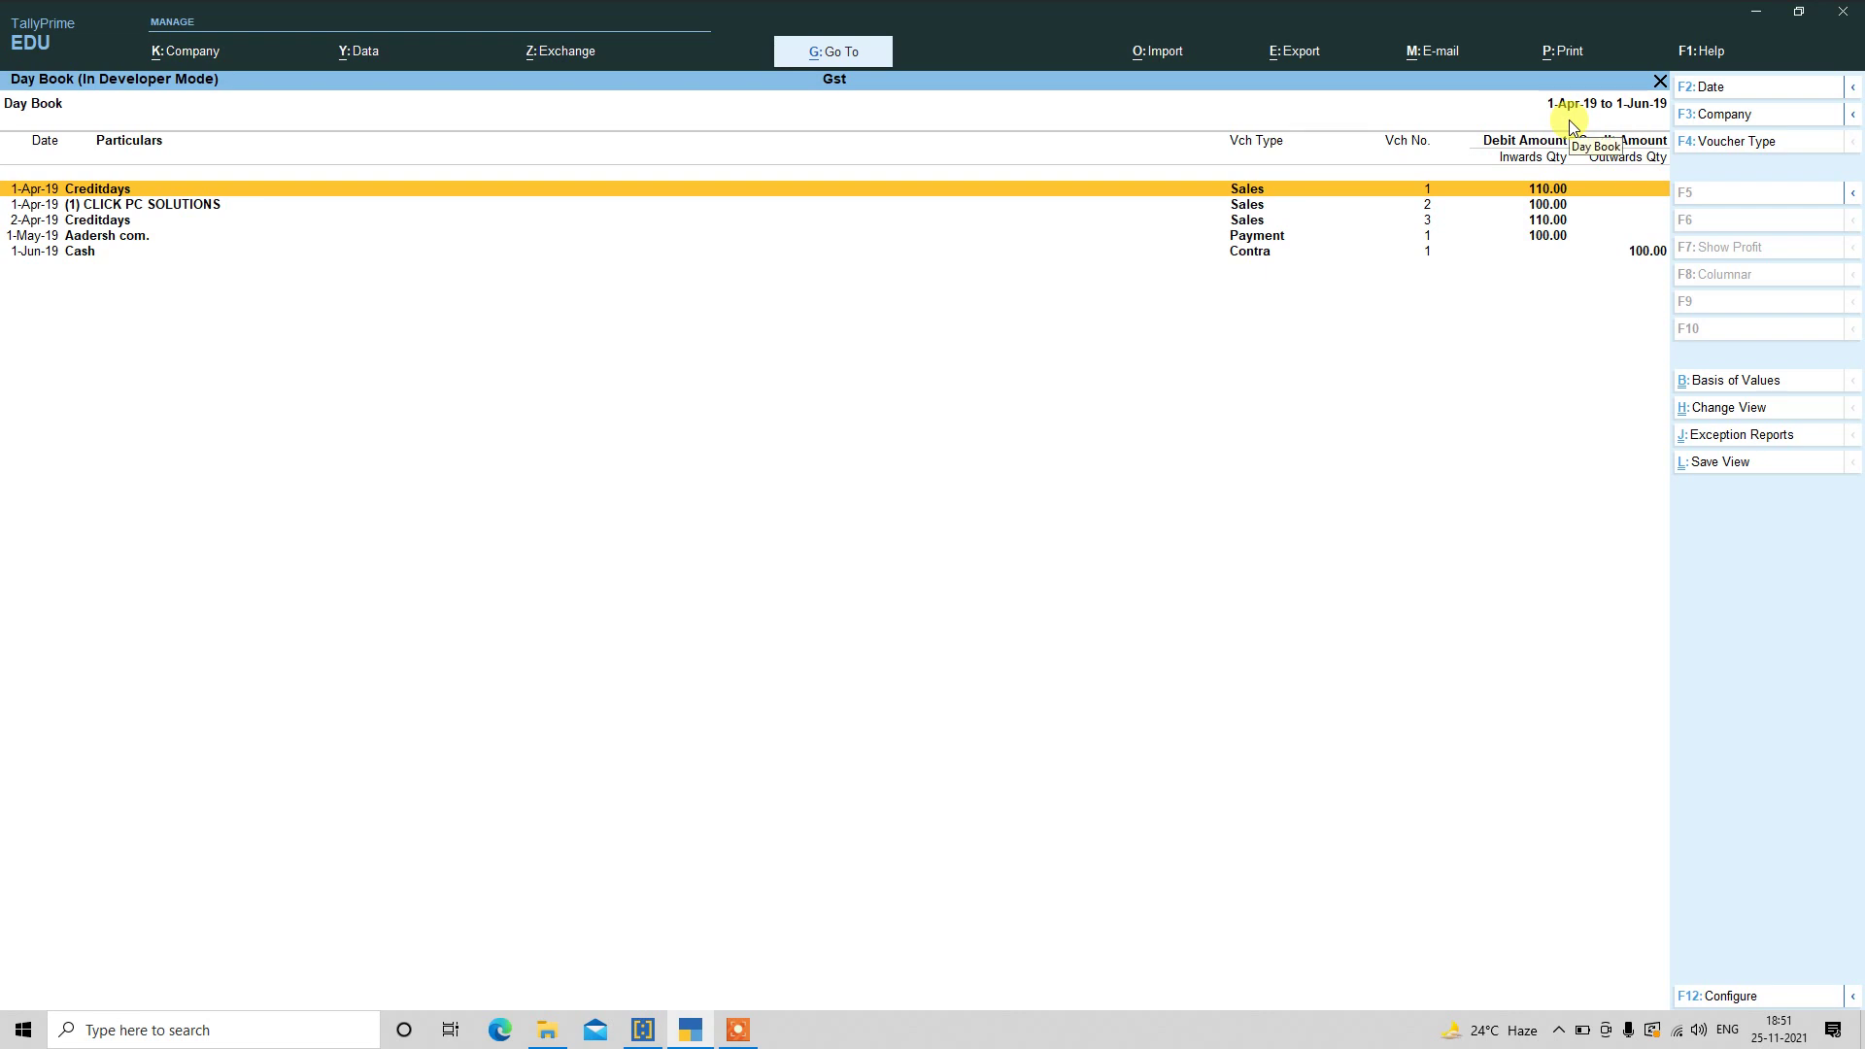
- Select the three Sales vouchers one by one and try to add the locked 1-May-19 Payment voucher to the selection
key(space)
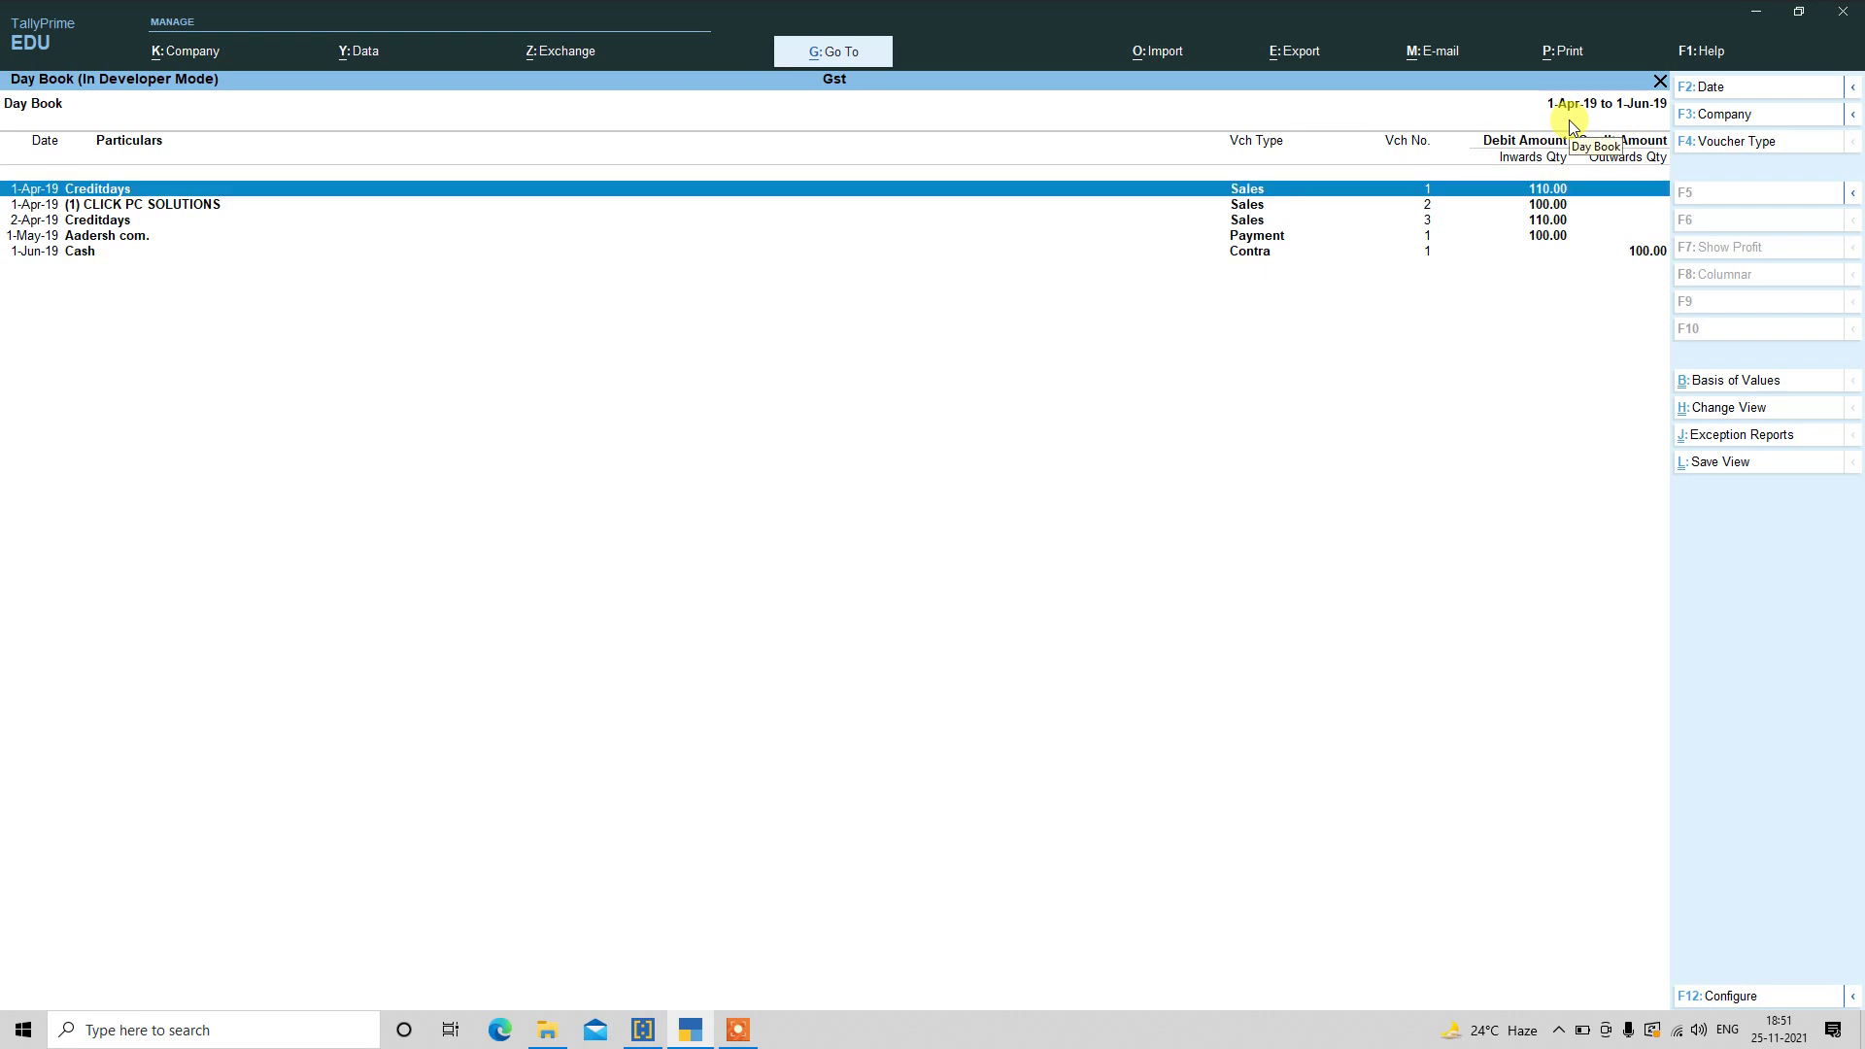
key(space)
key(space)
key(space)
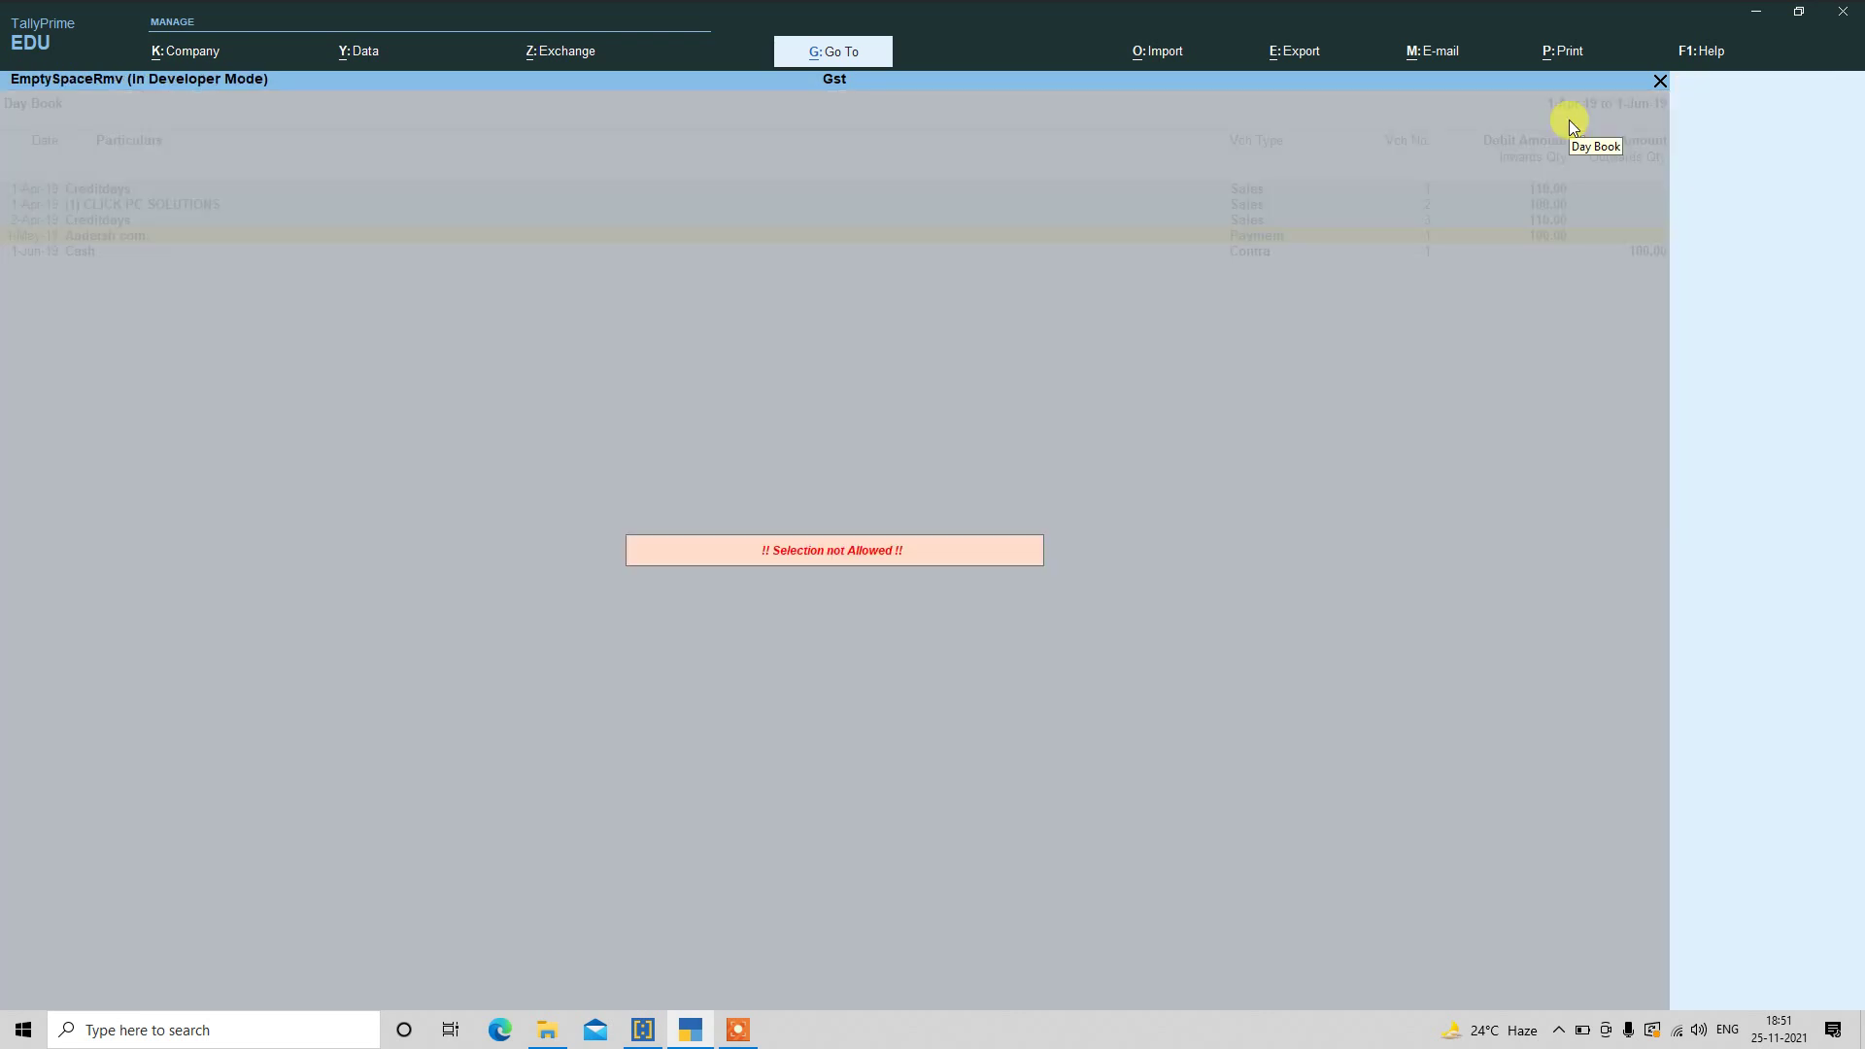
key(space)
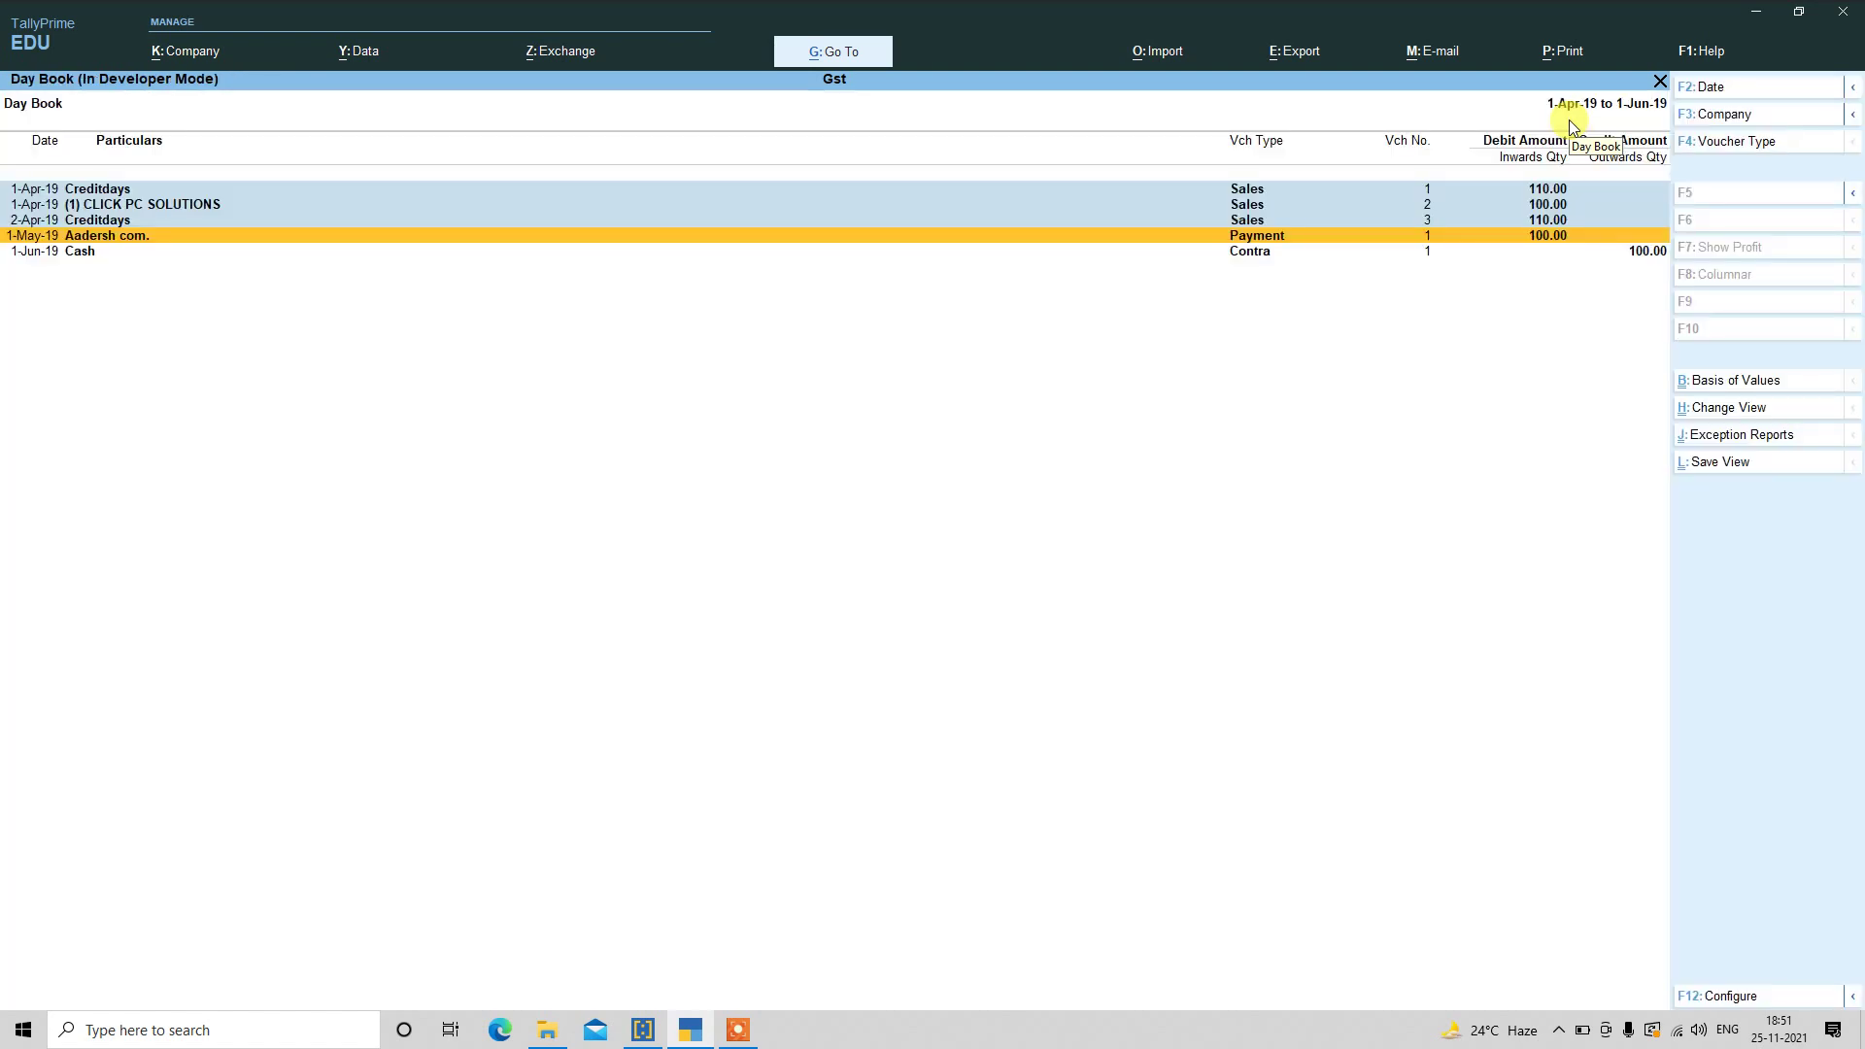
- Try again to select the locked 1-May-19 Payment voucher and apply select-all to the Day Book vouchers
key(Down)
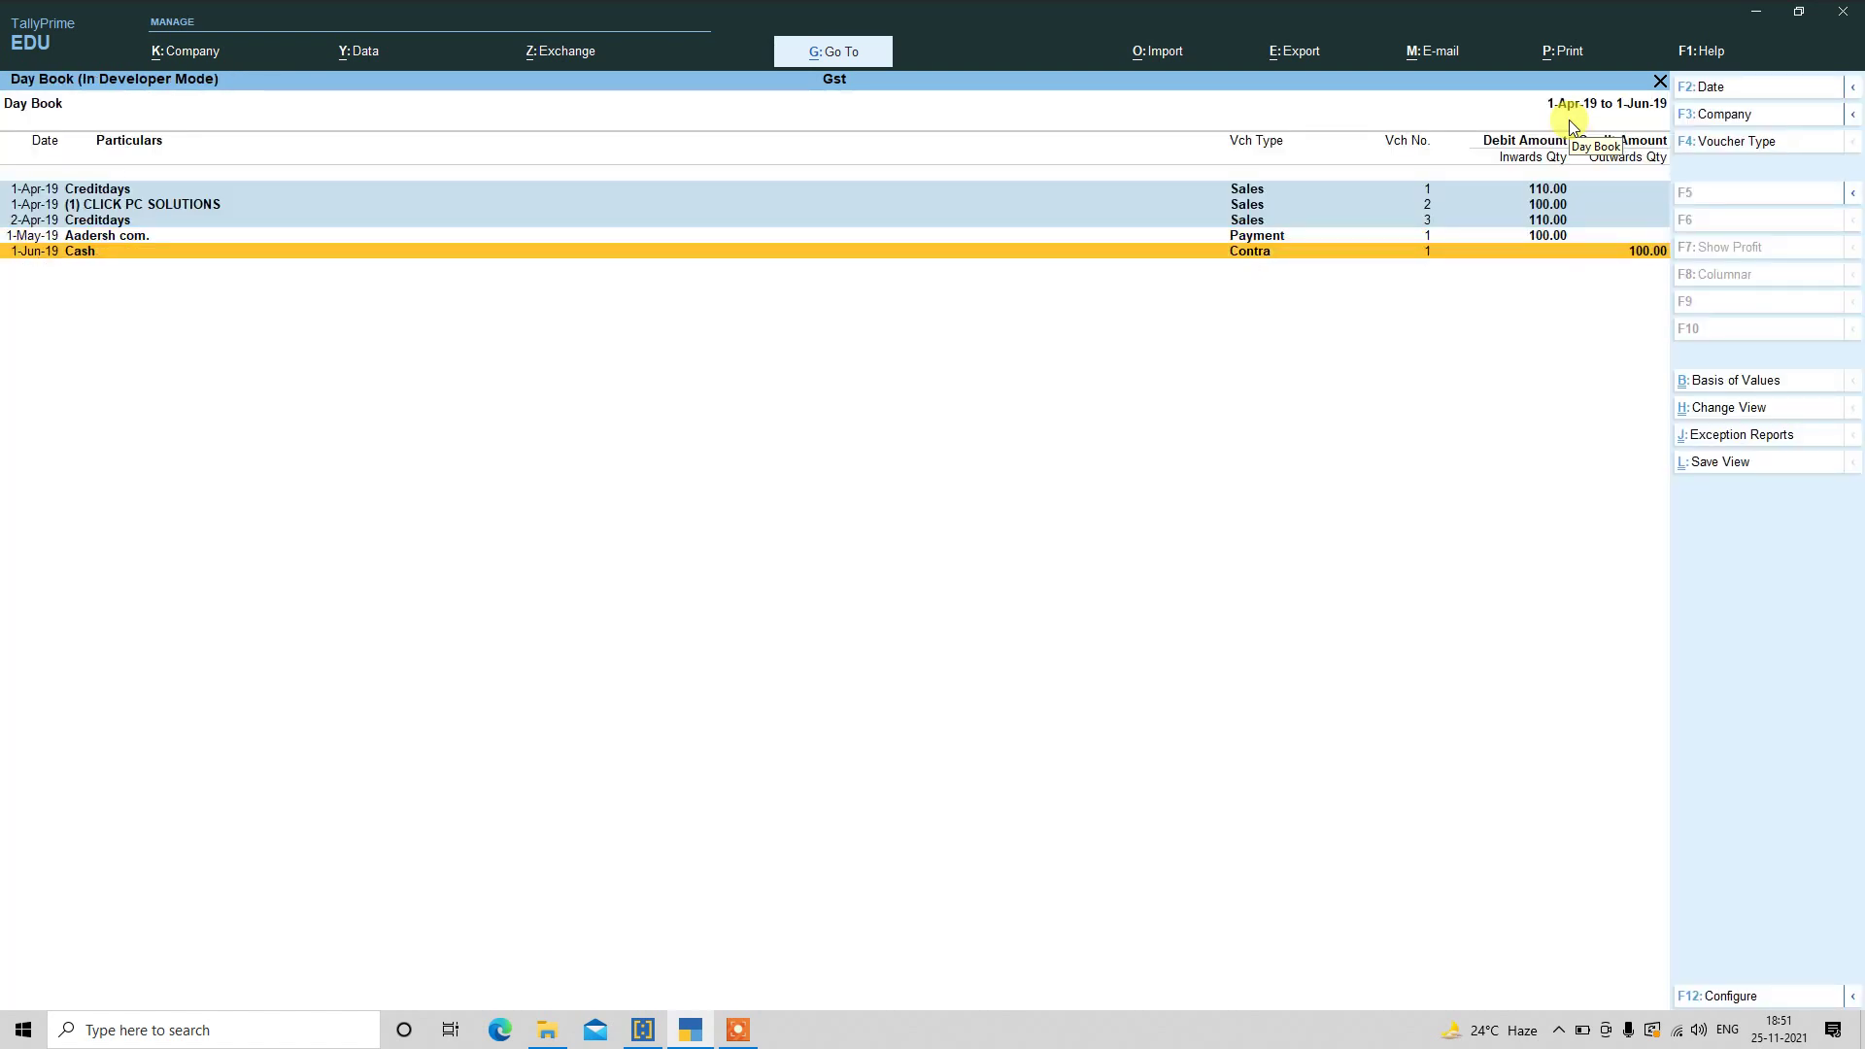
key(Up)
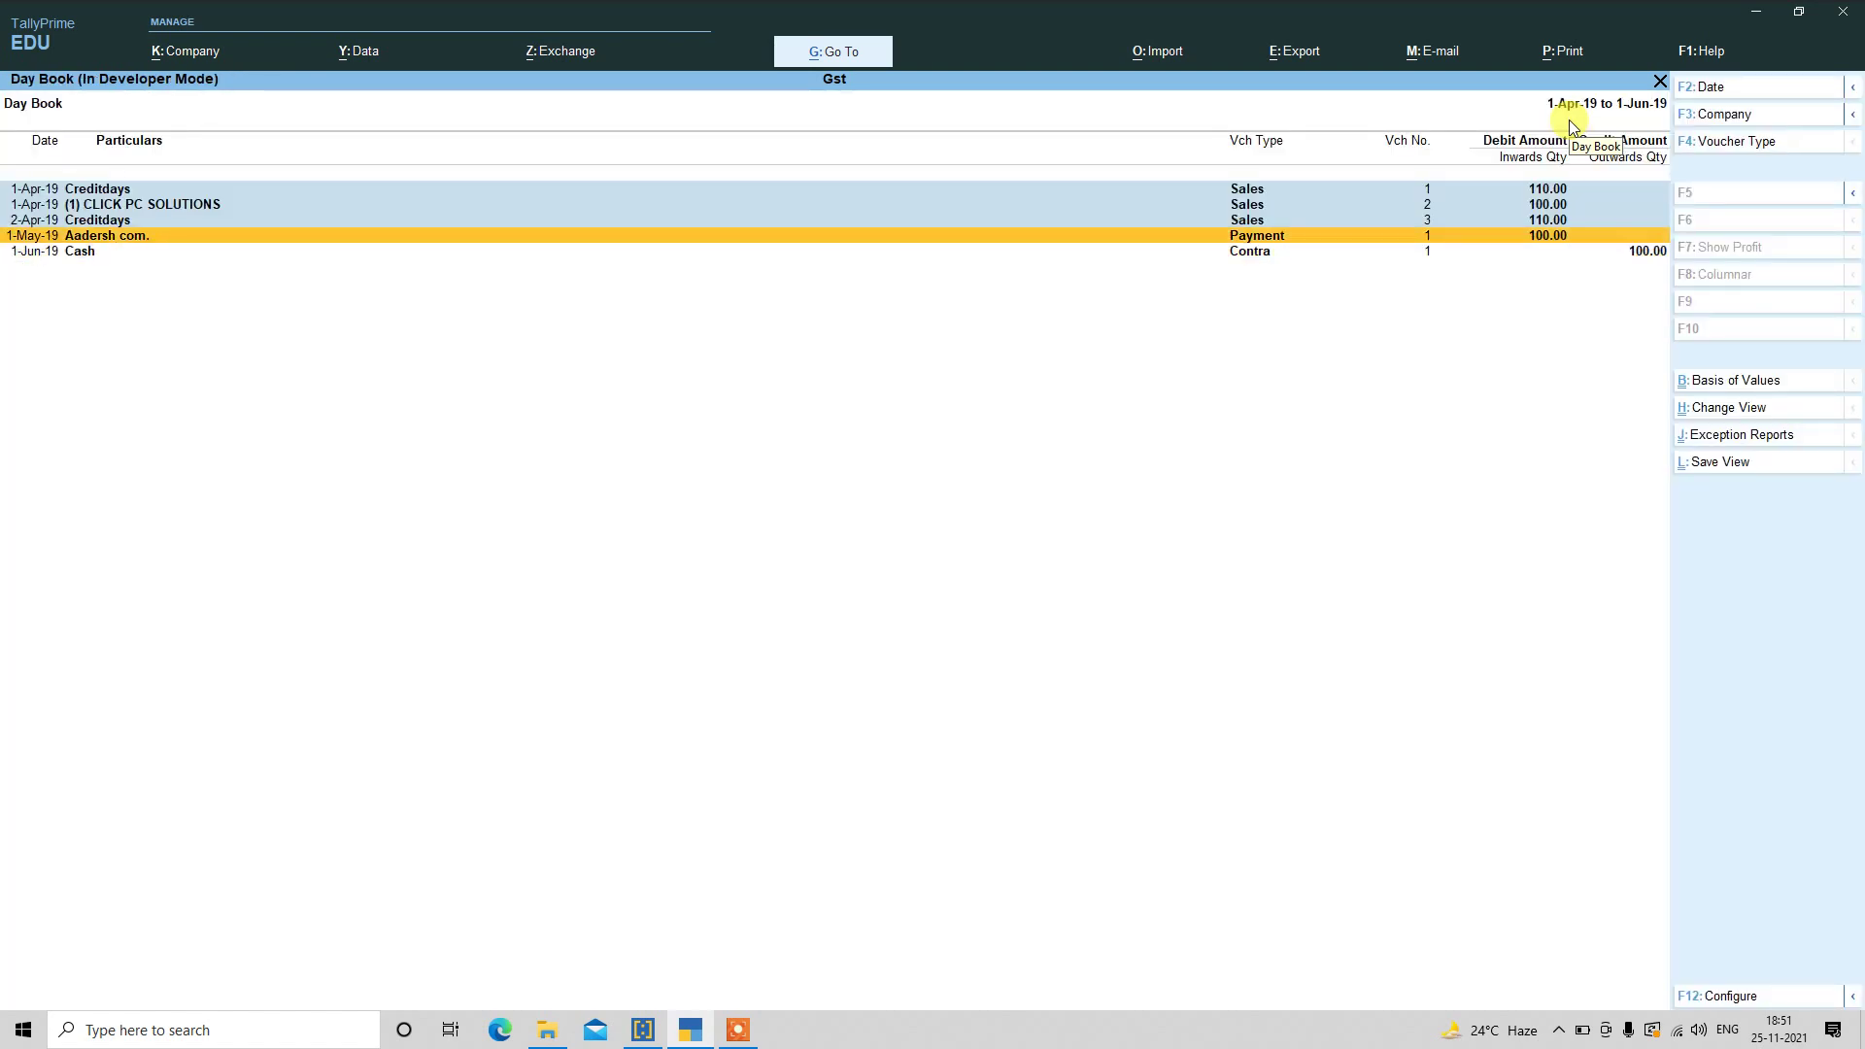
key(Down)
key(Up)
key(space)
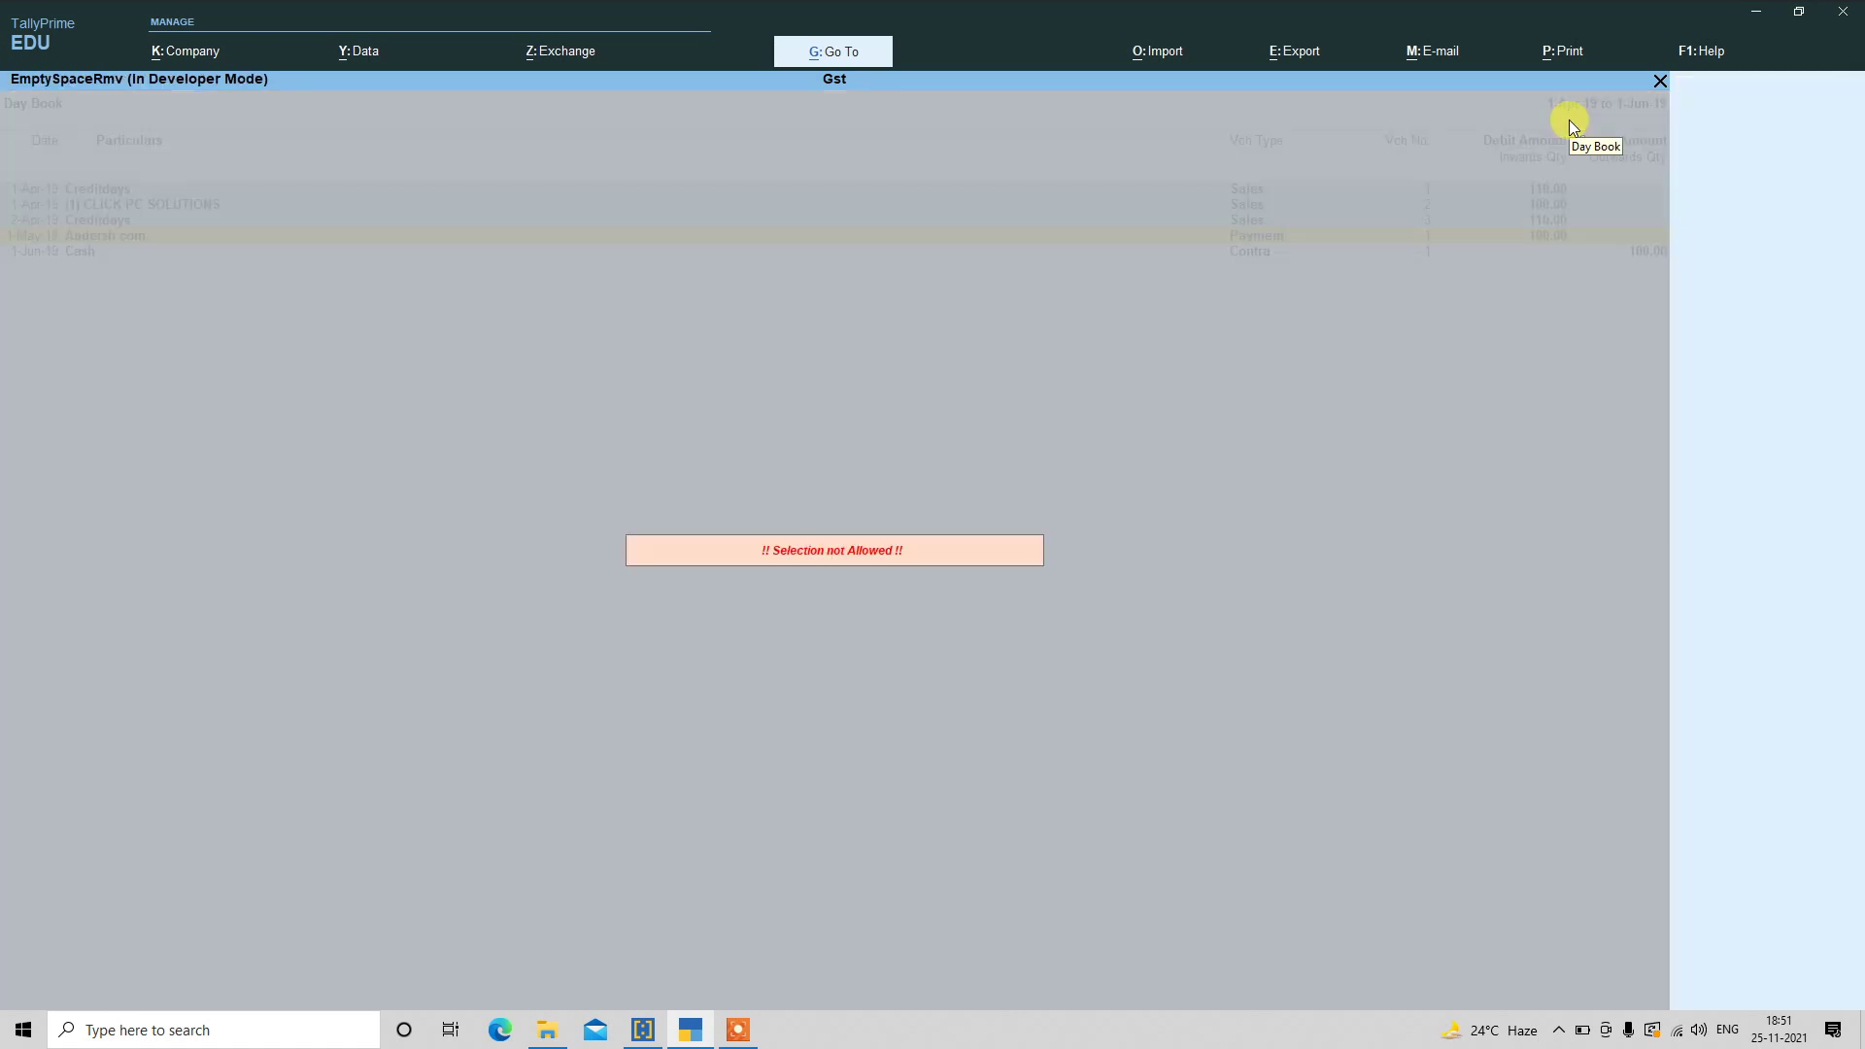
key(Up)
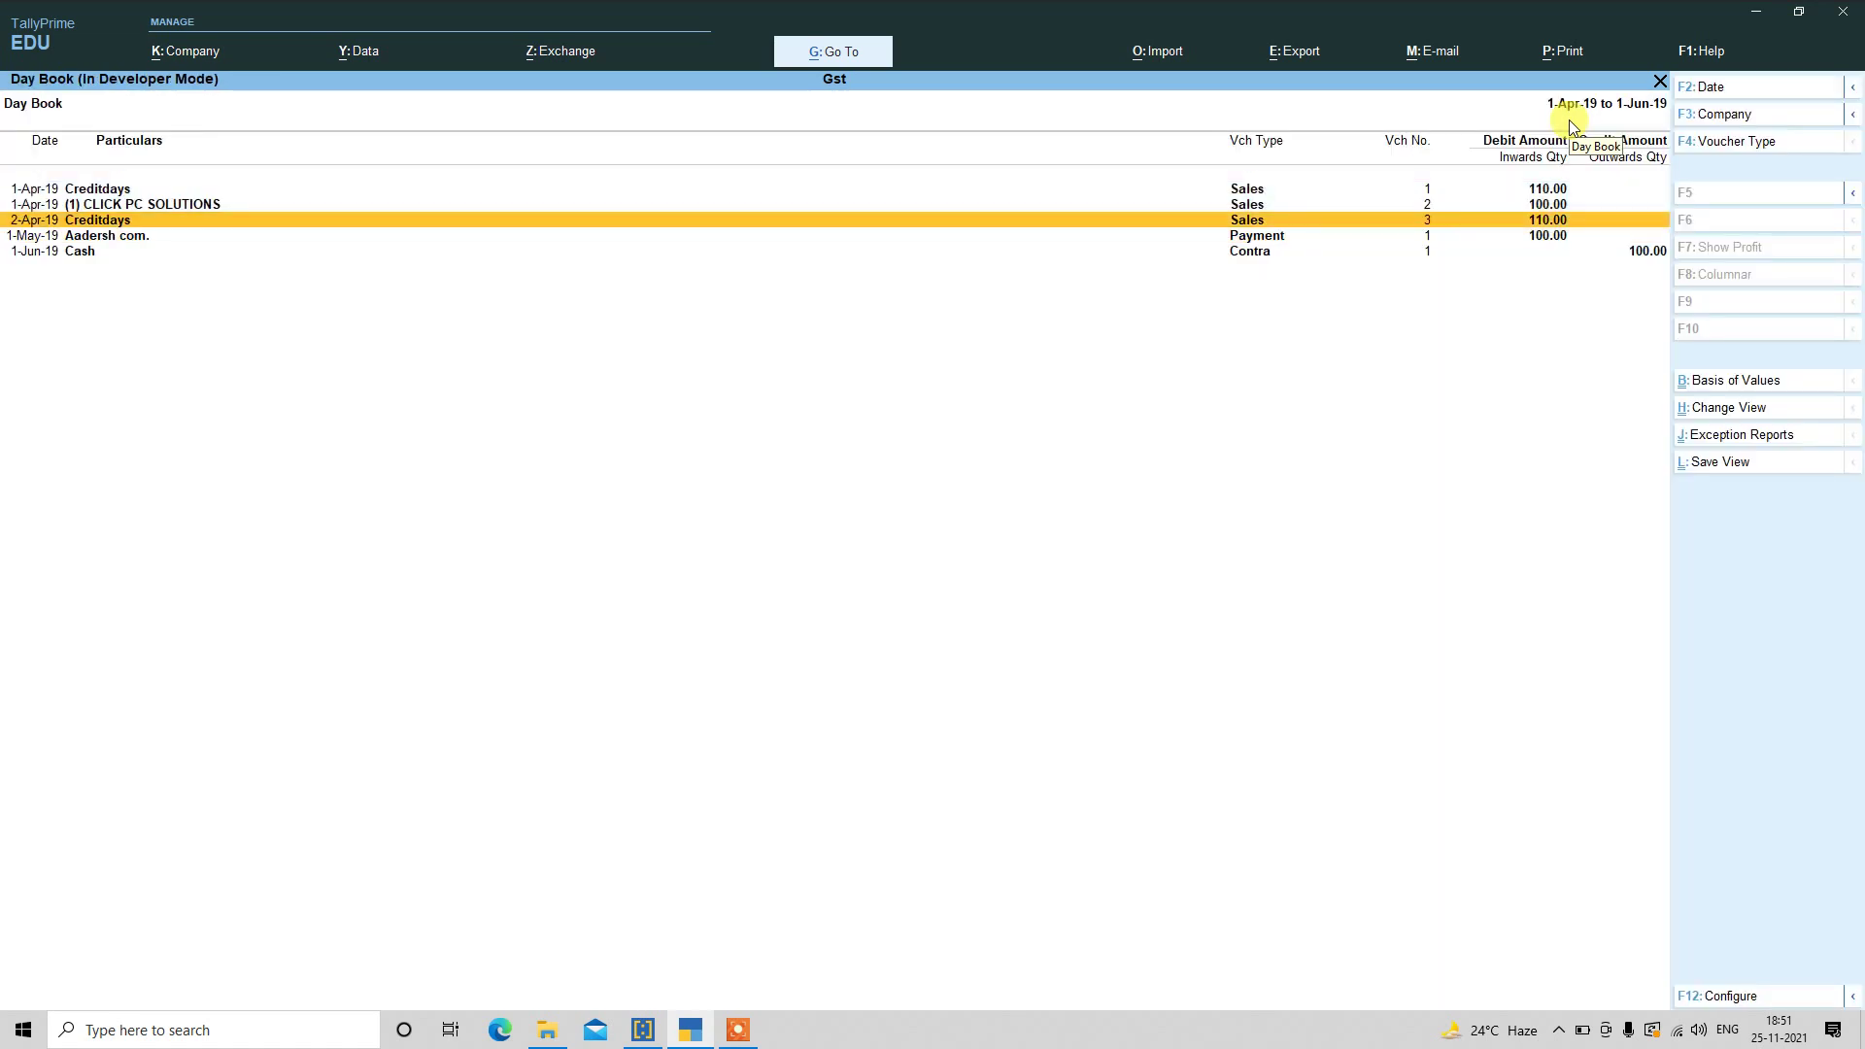
key(ctrl+space)
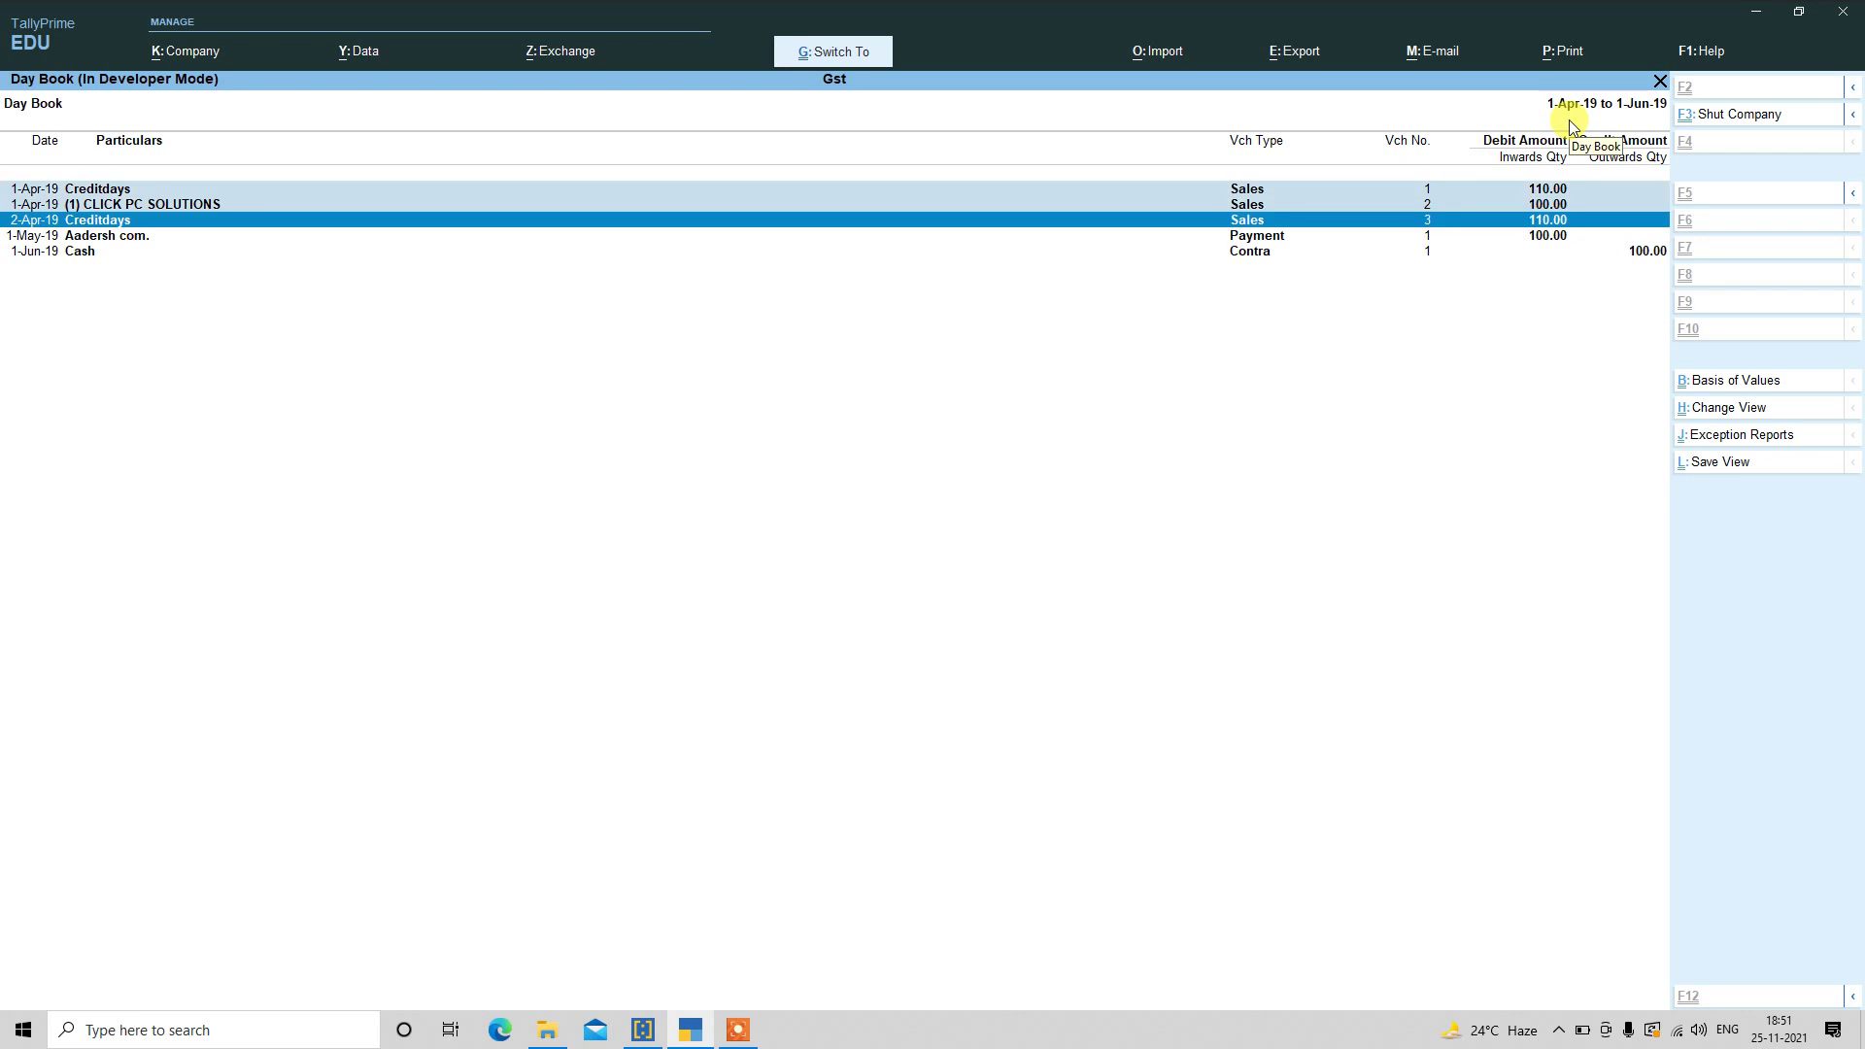
- Return to the first Sales voucher and apply select-all to the Day Book vouchers several times
key(Up)
key(Up)
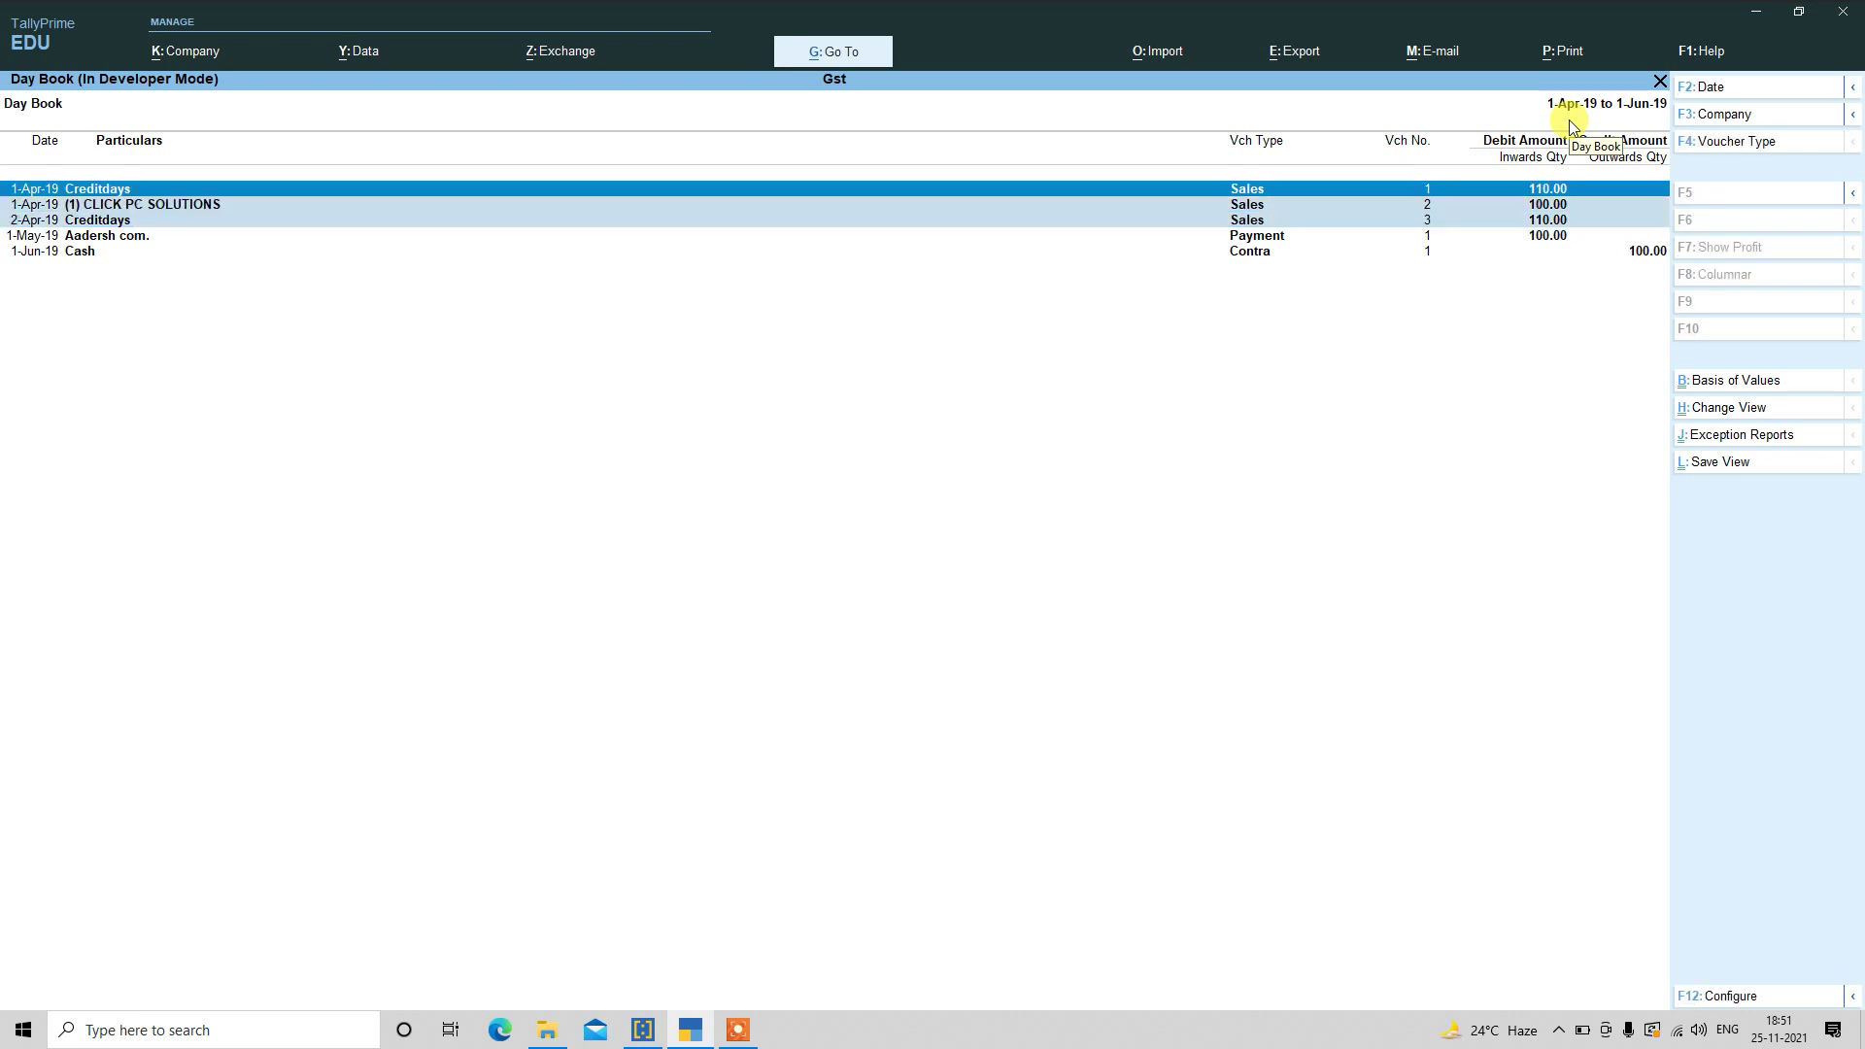
key(ctrl+space)
key(ctrl+space)
key(ctrl+space)
key(ctrl+space)
key(ctrl+space)
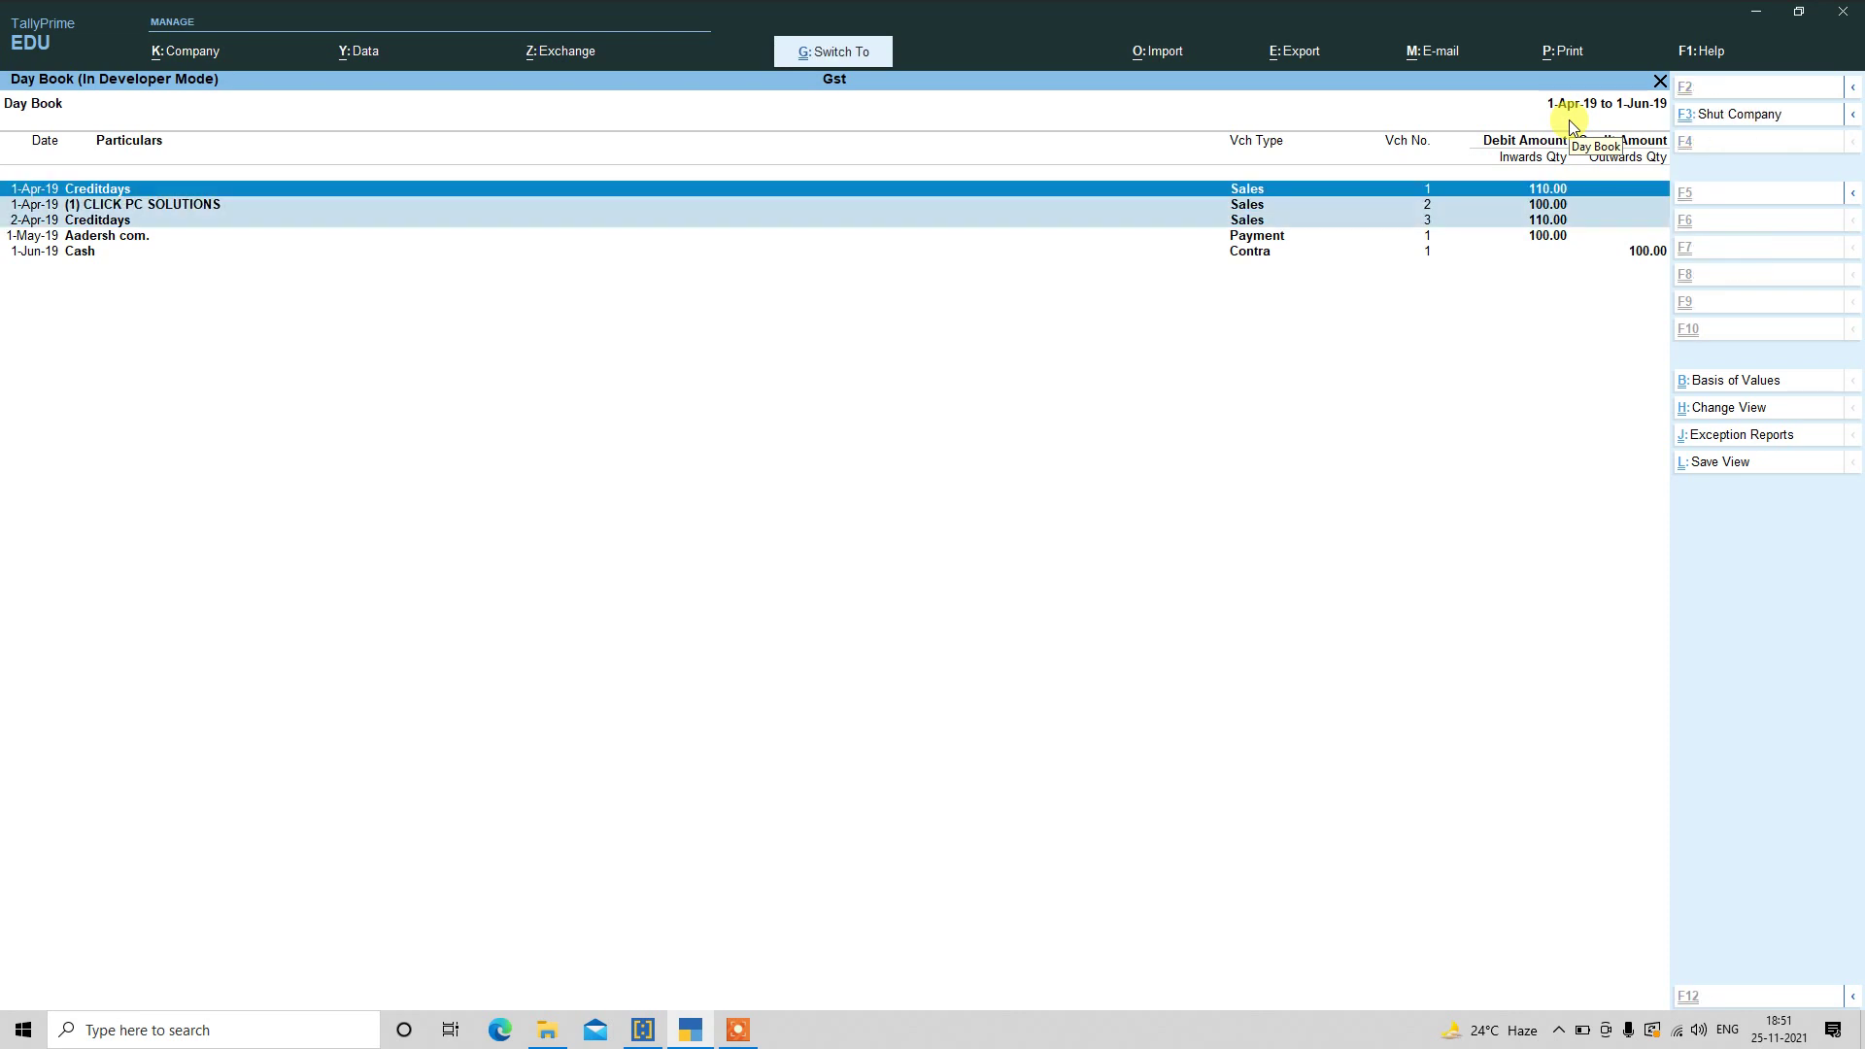
key(ctrl+space)
key(ctrl+space)
key(ctrl+space)
key(ctrl+space)
key(ctrl+space)
key(ctrl+space)
key(ctrl+space)
key(ctrl+space)
key(ctrl+space)
- Try to select the locked 1-May-19 Payment voucher in the Day Book and open it for viewing
key(Down)
key(Down)
key(Down)
key(Down)
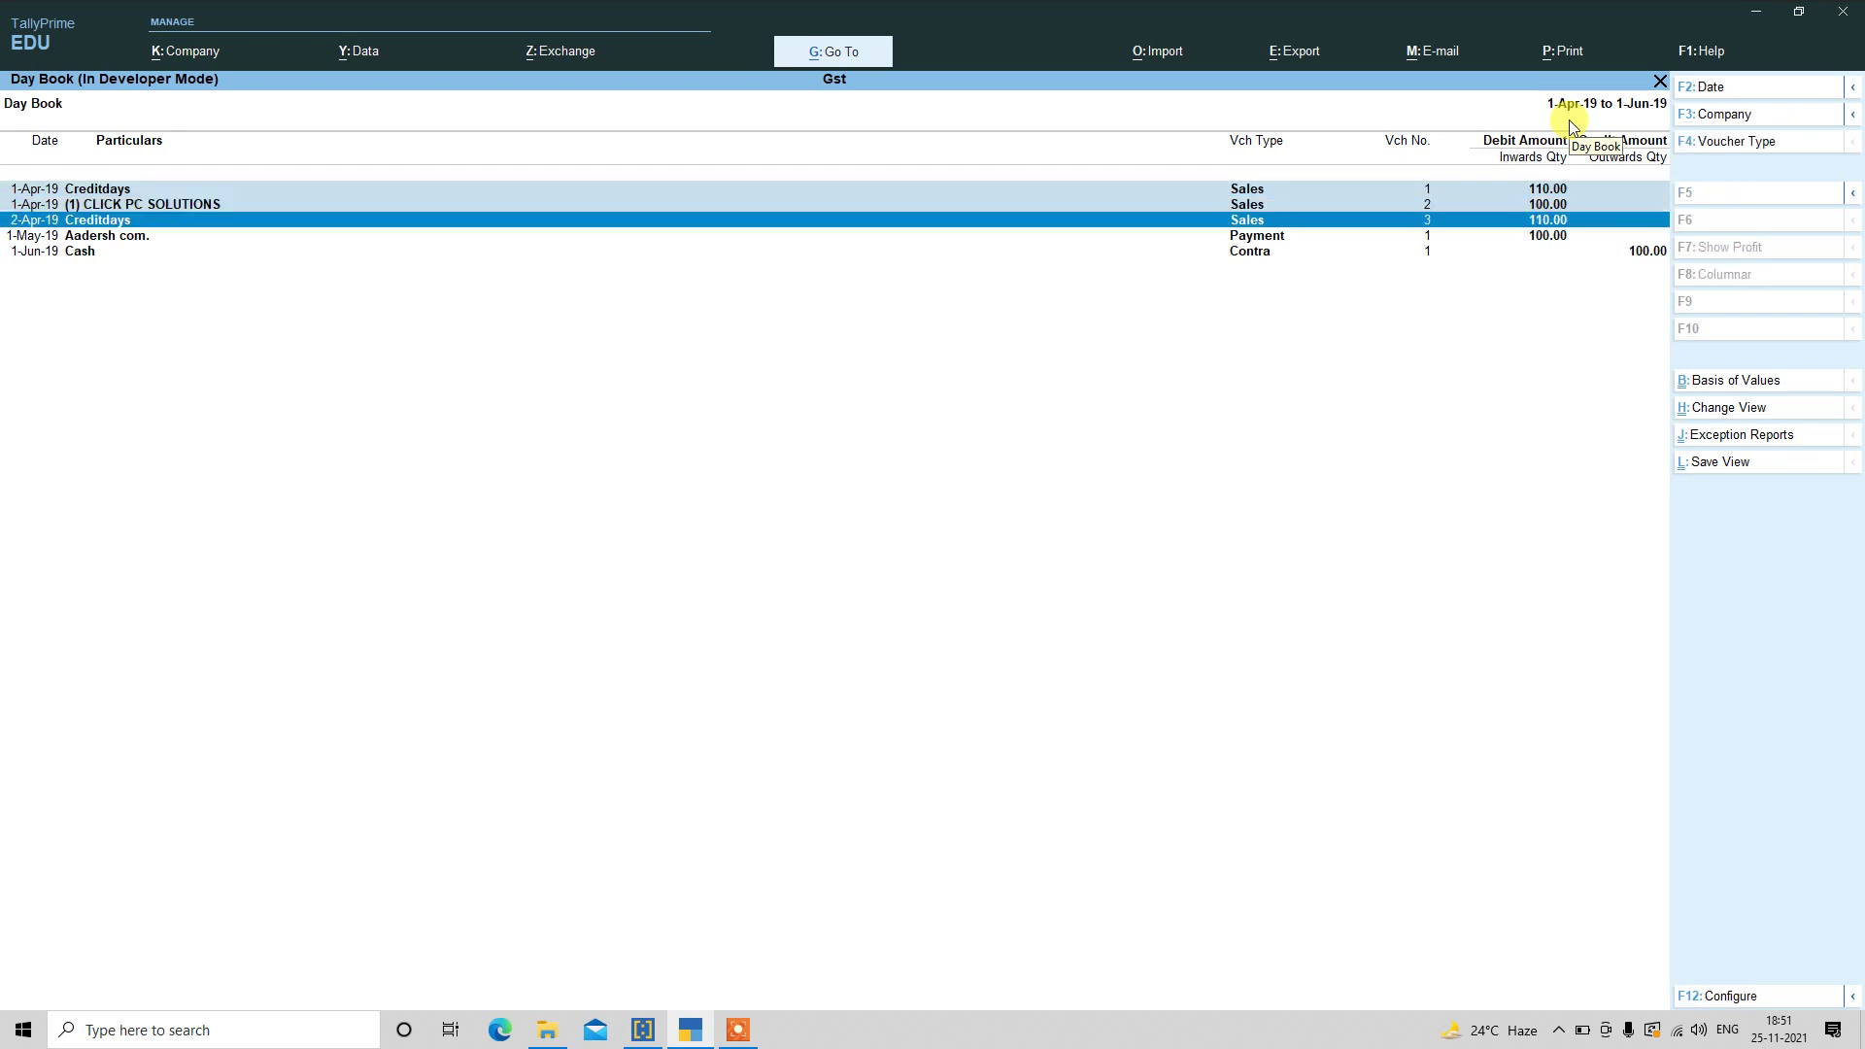
key(Up)
key(space)
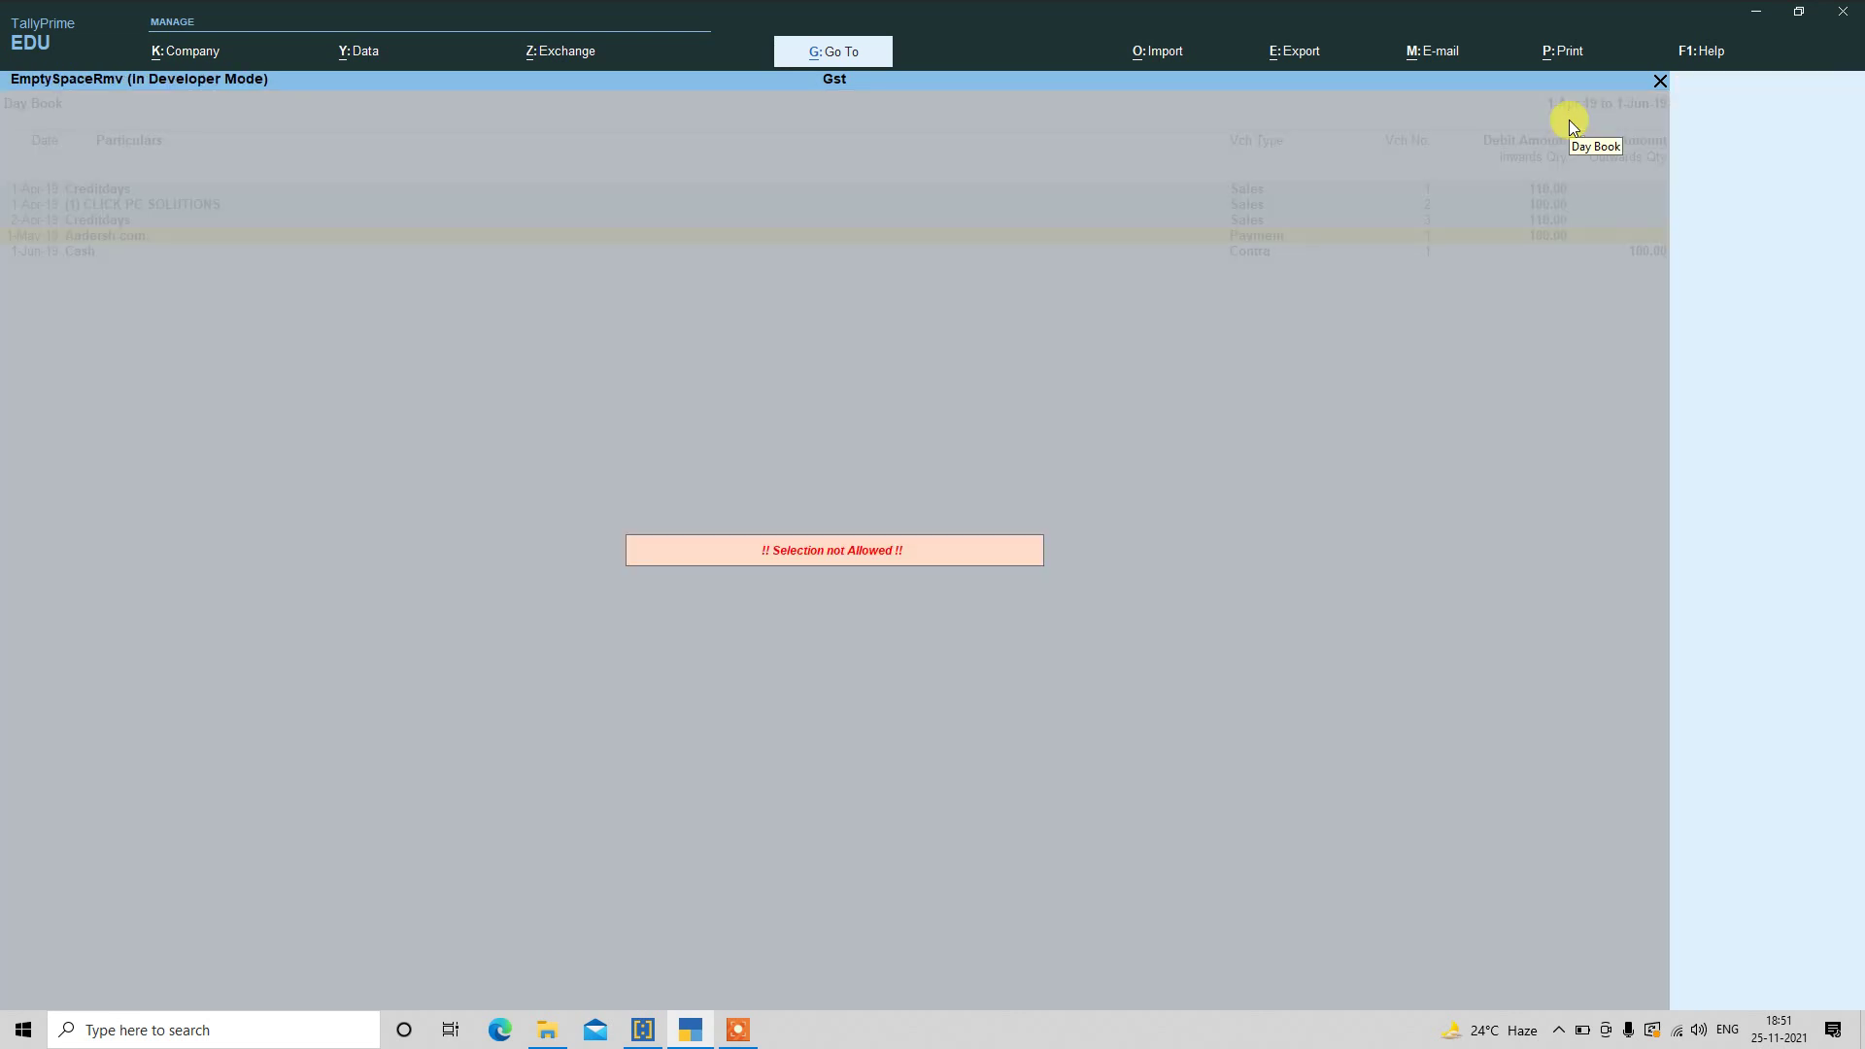
key(Return)
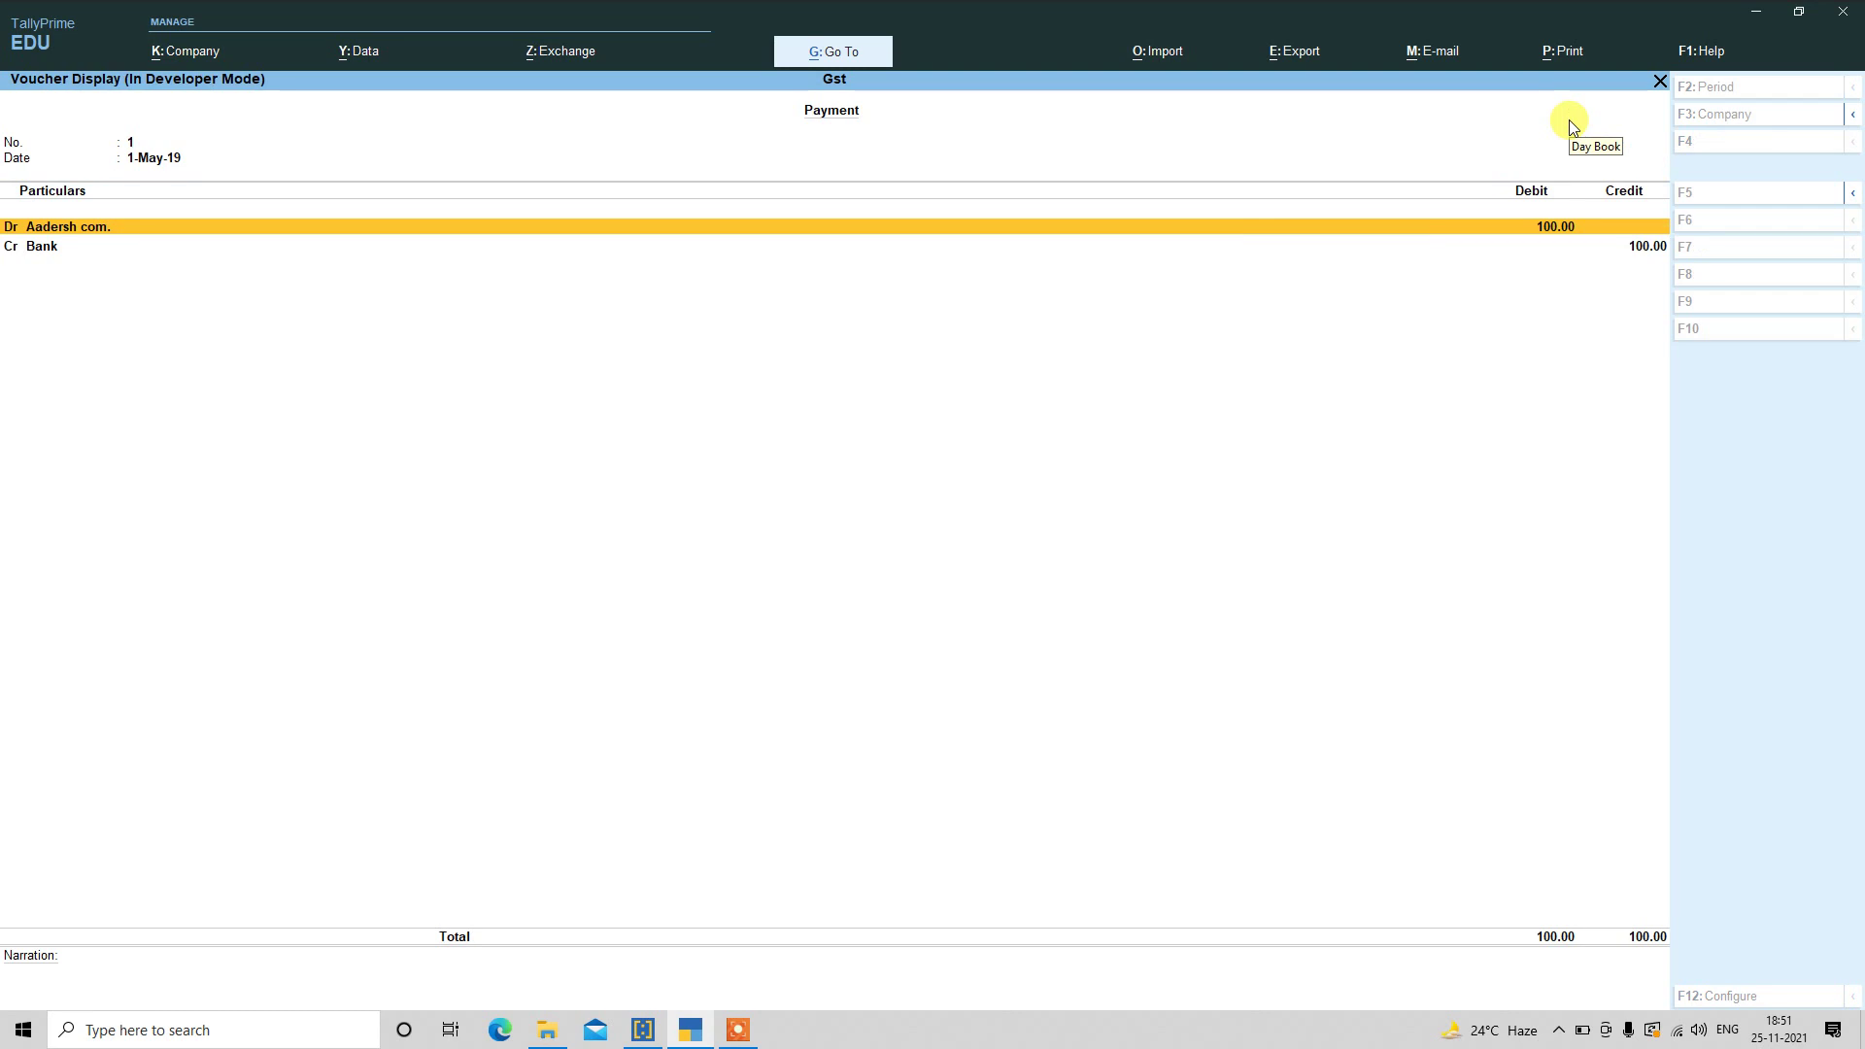
key(Escape)
- Open the 1-Jun-19 Contra voucher for alteration and change its voucher date to 1-5 (1-May-19)
key(Down)
key(Return)
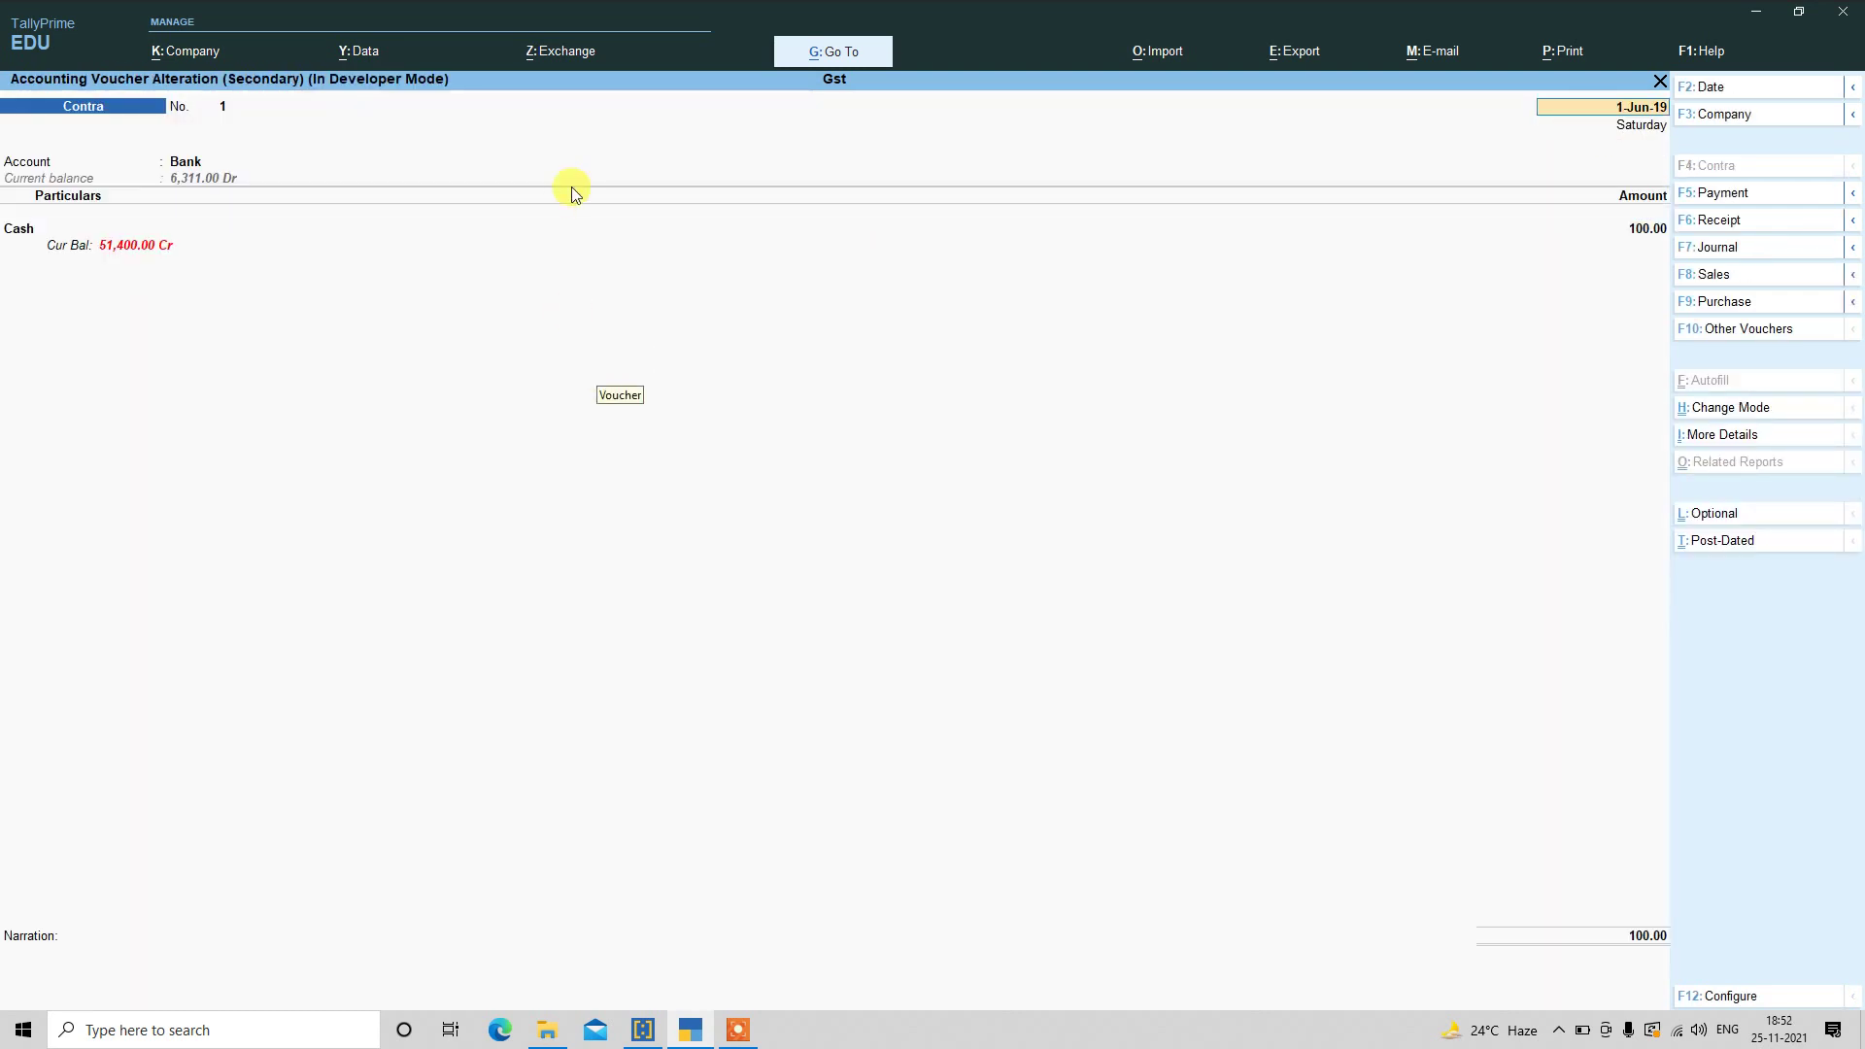
key(BackSpace)
key(Escape)
key(Return)
key(Return)
key(Return)
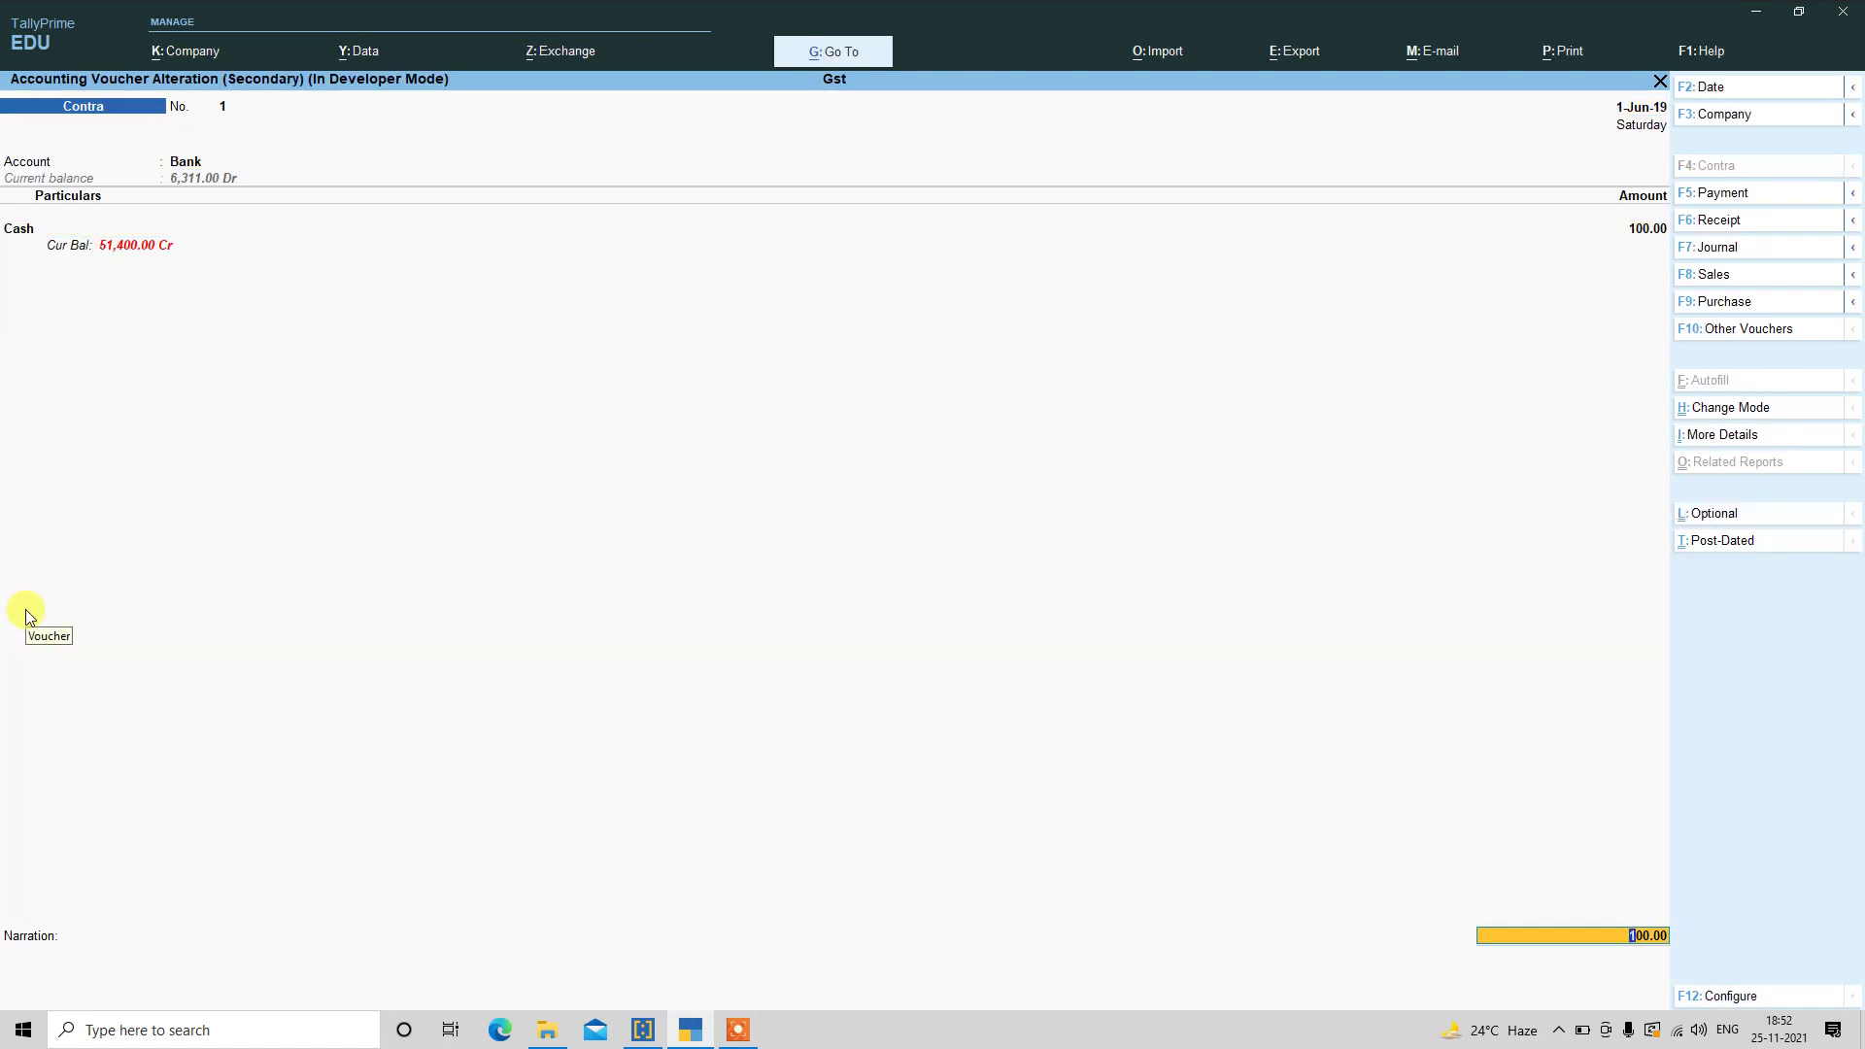
click(1720, 87)
text(1)
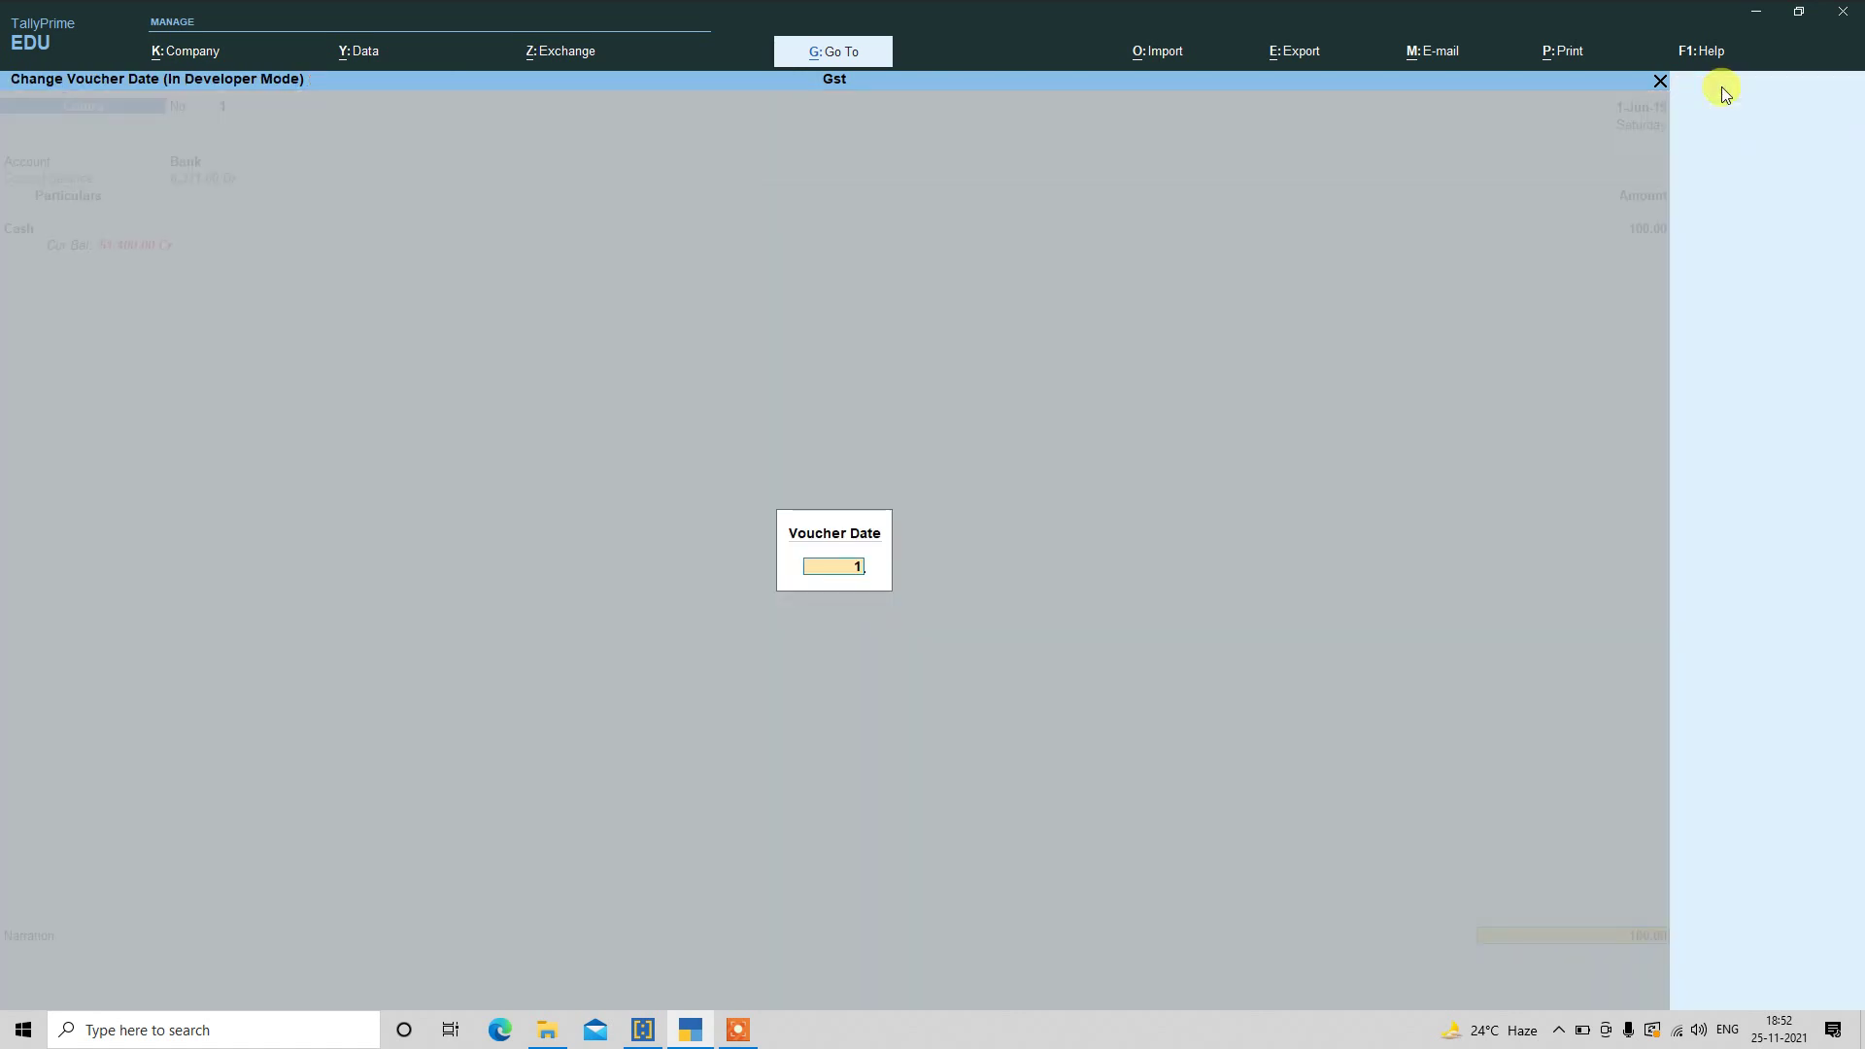
text(-5)
key(Return)
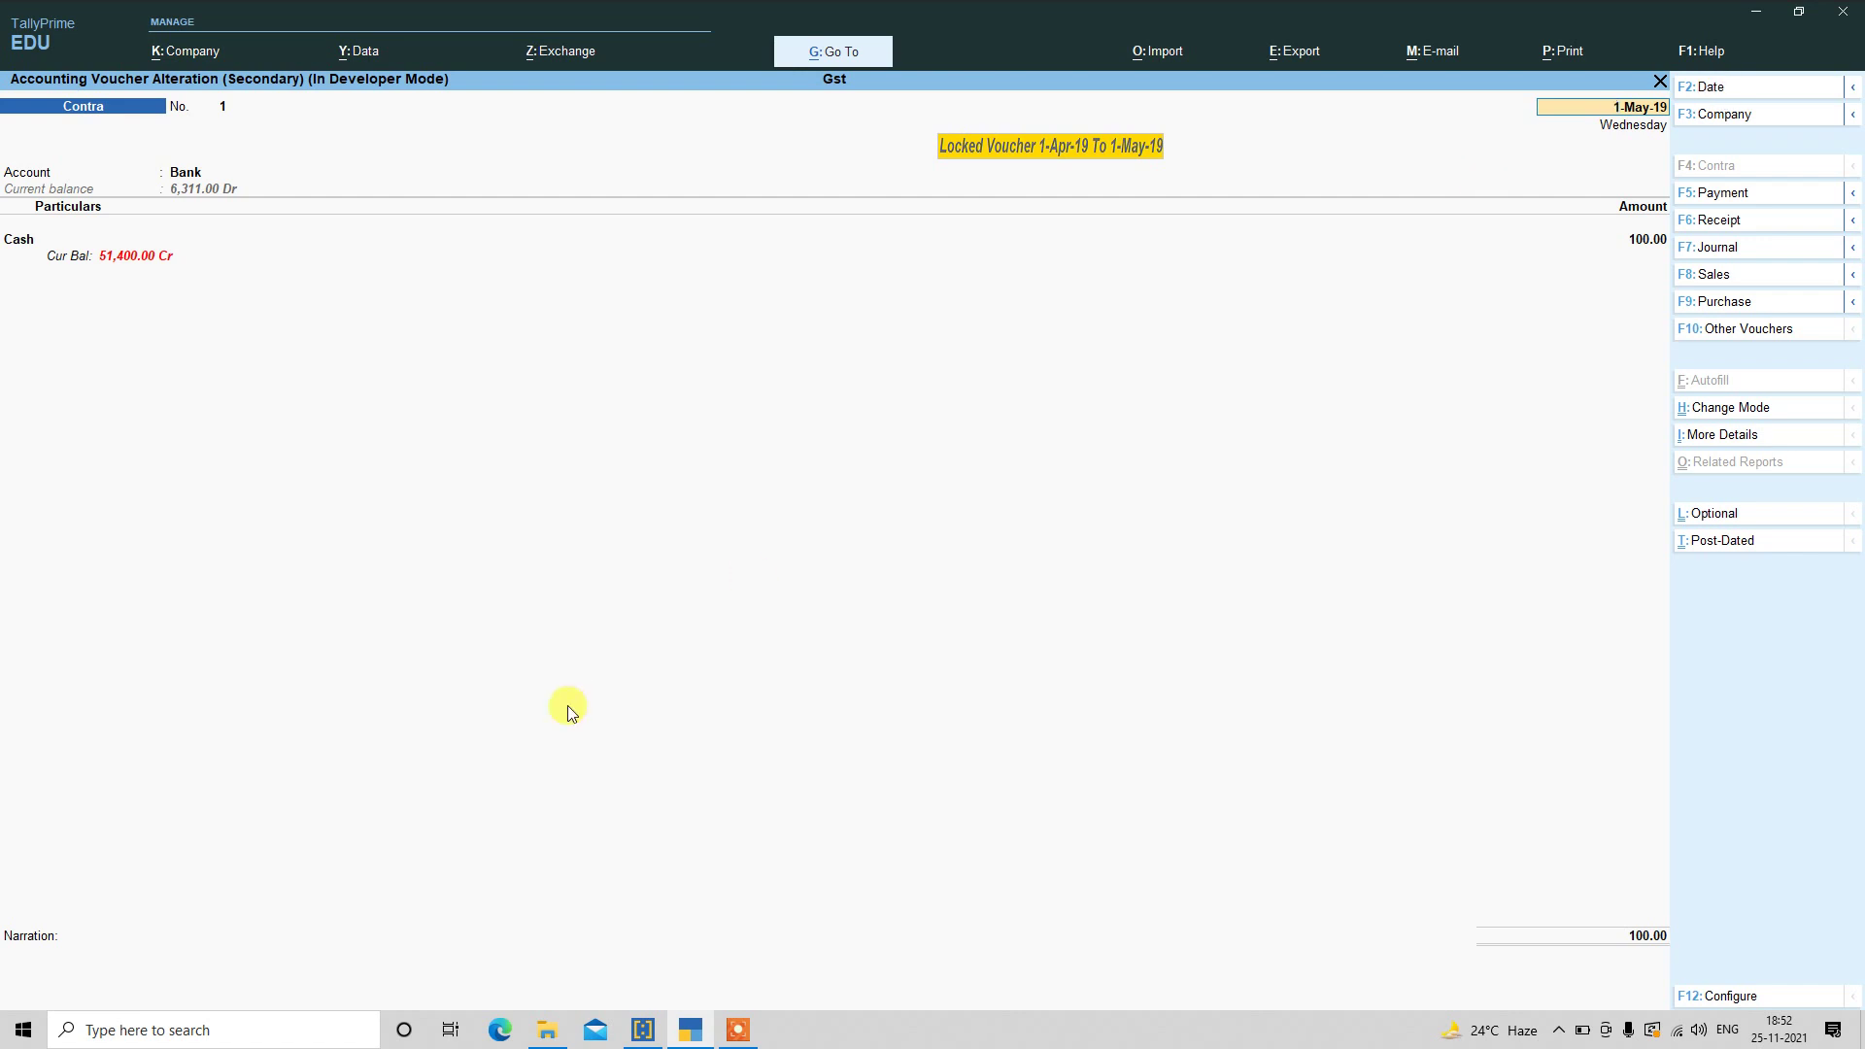
- Try to save the Contra voucher with the locked date, quit without saving and return to the Gateway of Tally
click(34, 962)
key(Return)
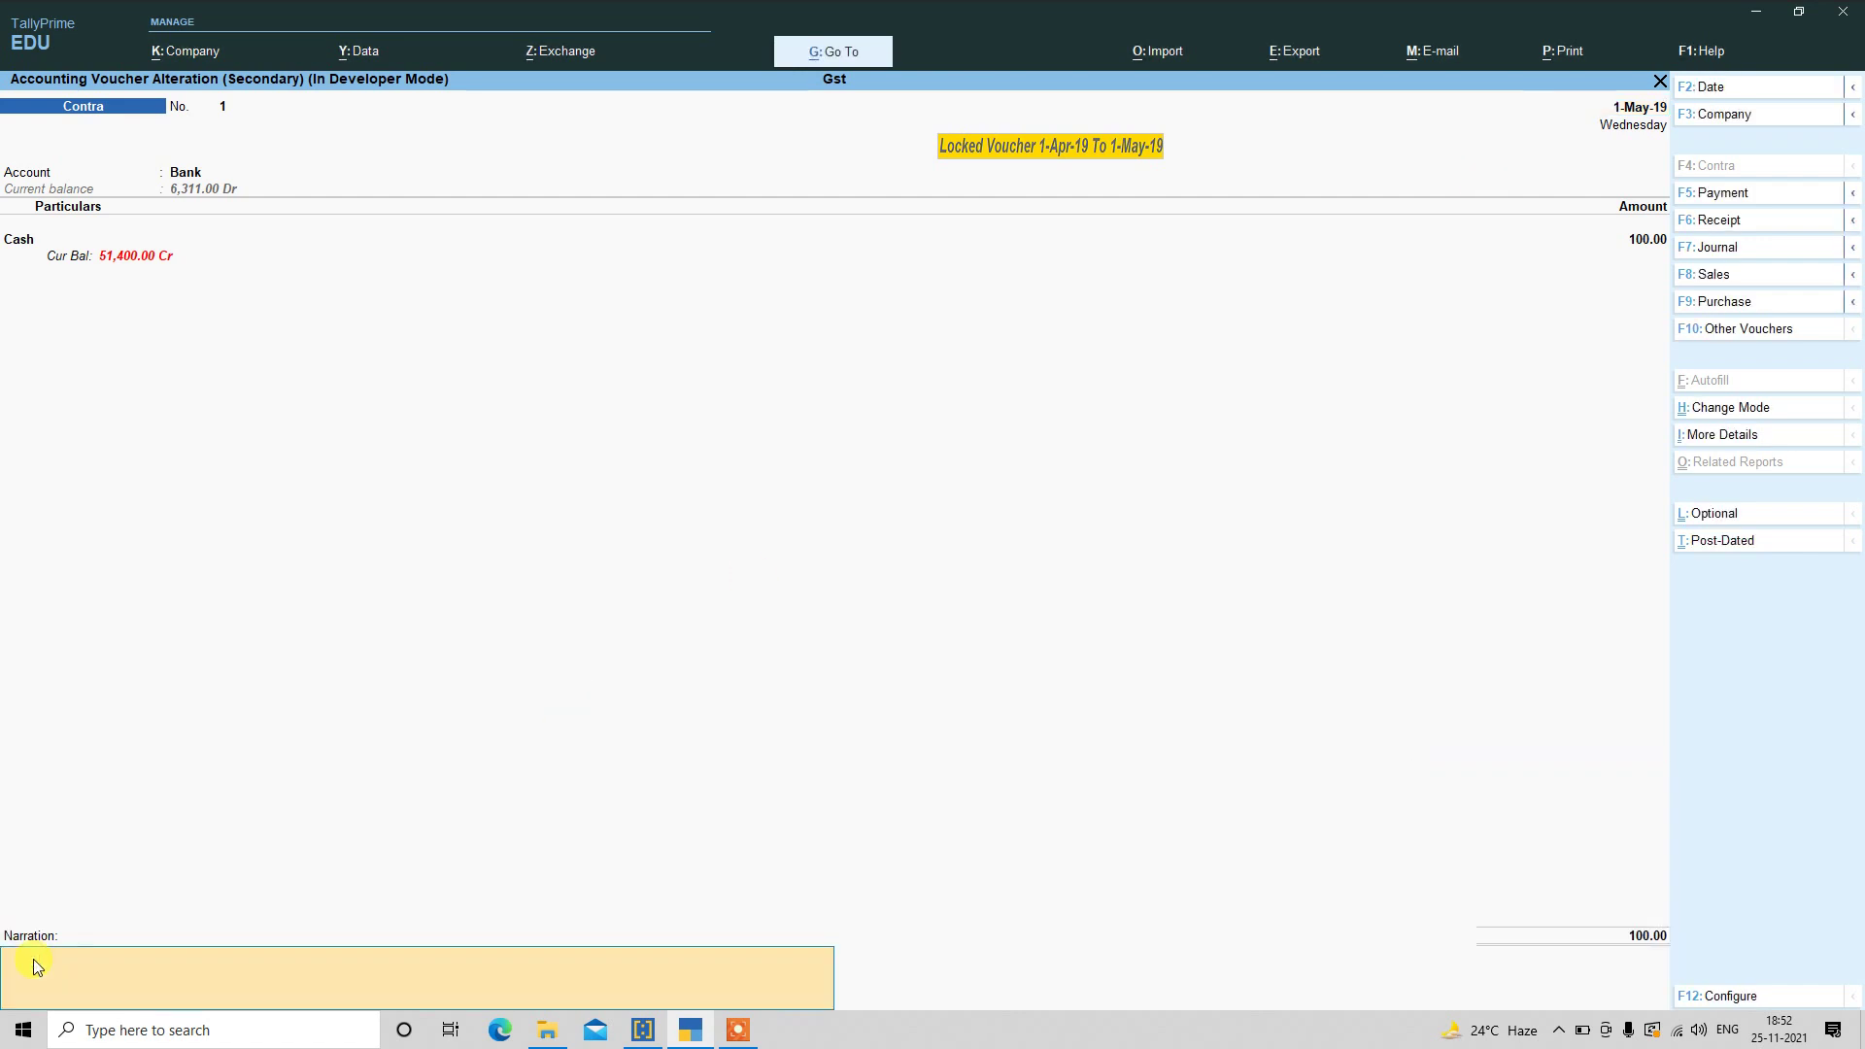
key(Return)
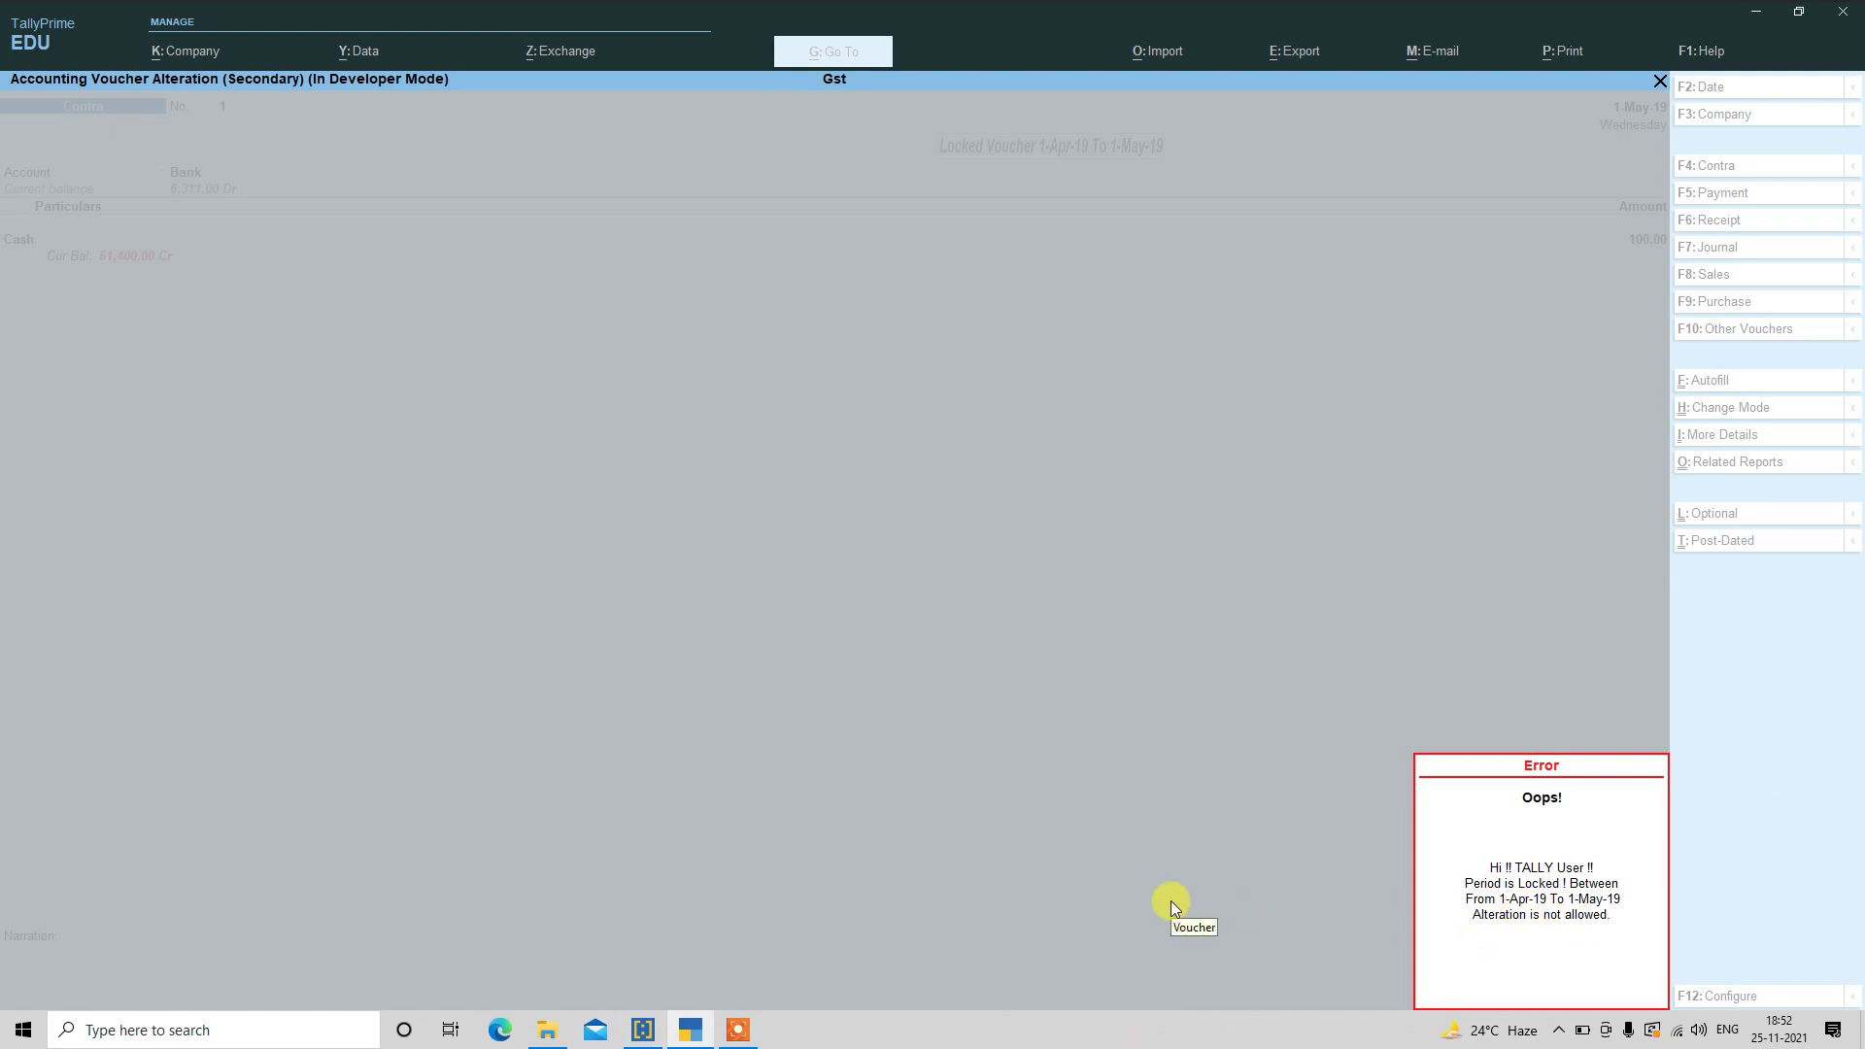
key(Escape)
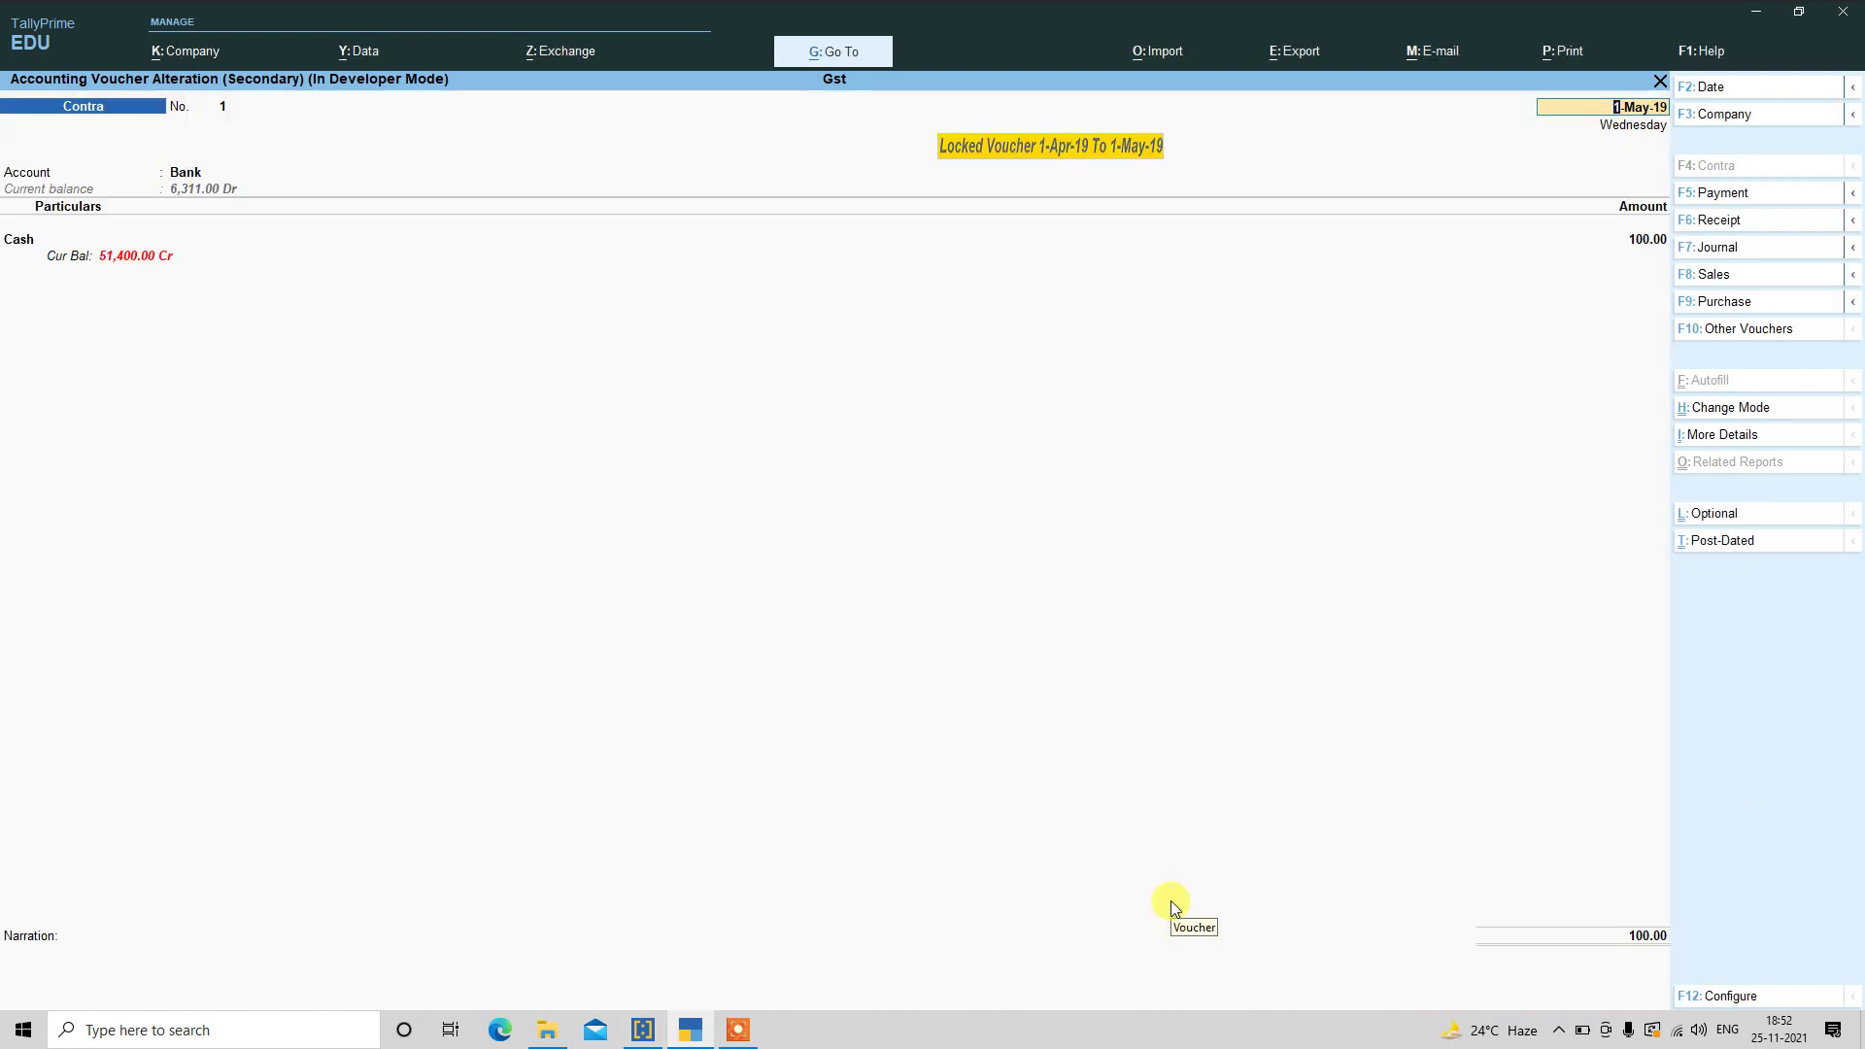
key(Escape)
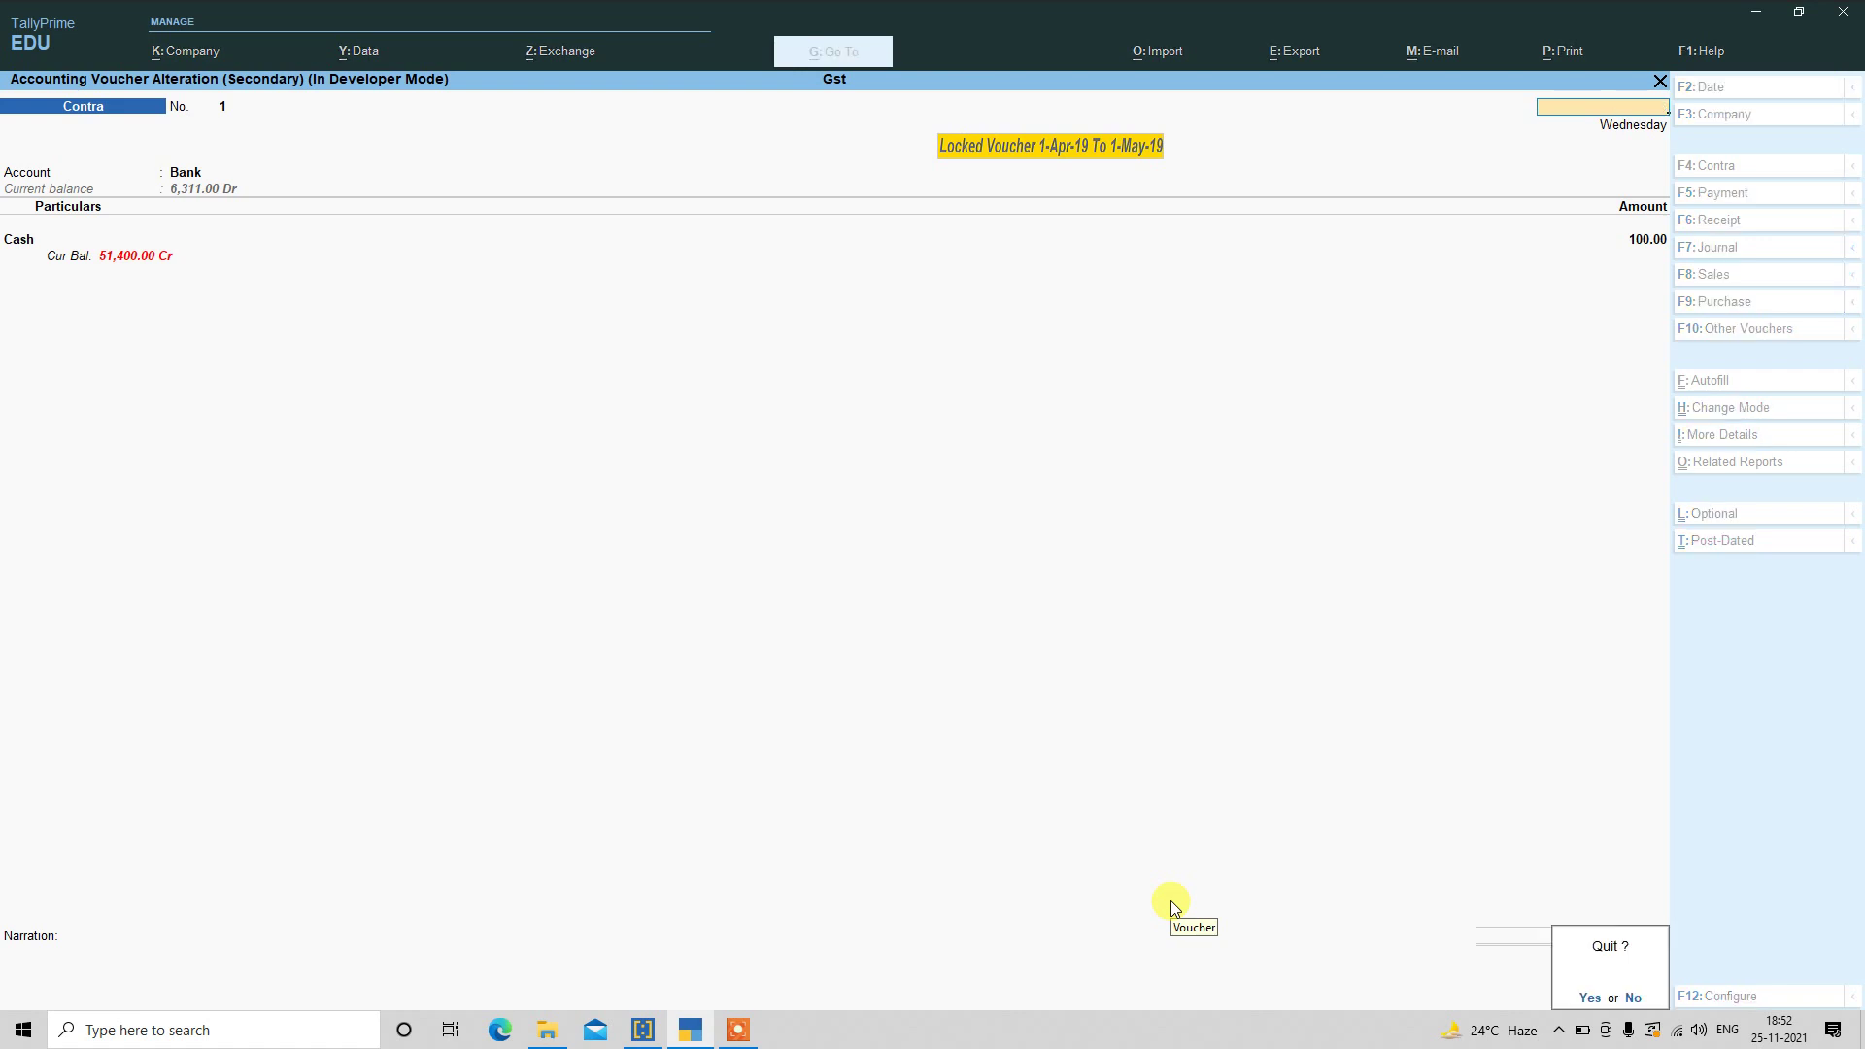
key(y)
key(Escape)
key(Escape)
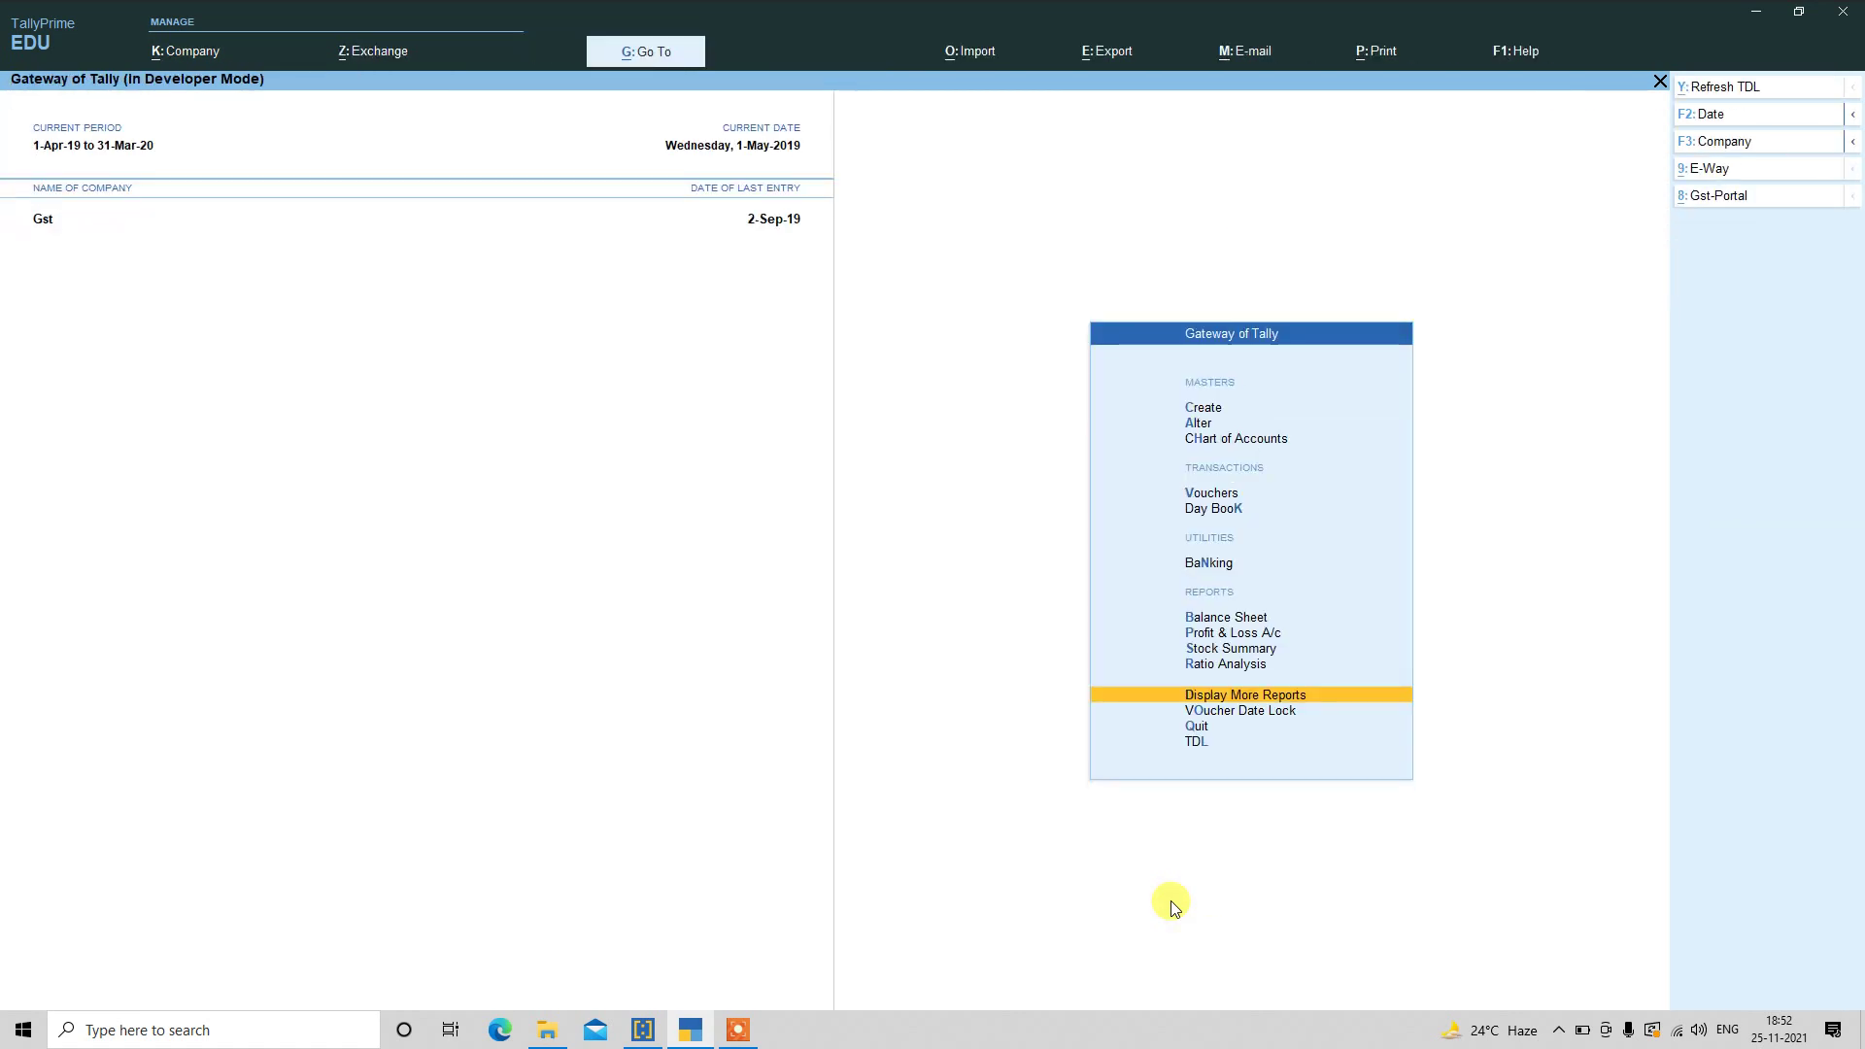
- Set the Payment voucher type's status to No in Voucher Date Lock and save the configuration
key(Down)
key(Return)
key(Down)
key(Down)
key(Down)
key(Down)
key(Down)
key(Down)
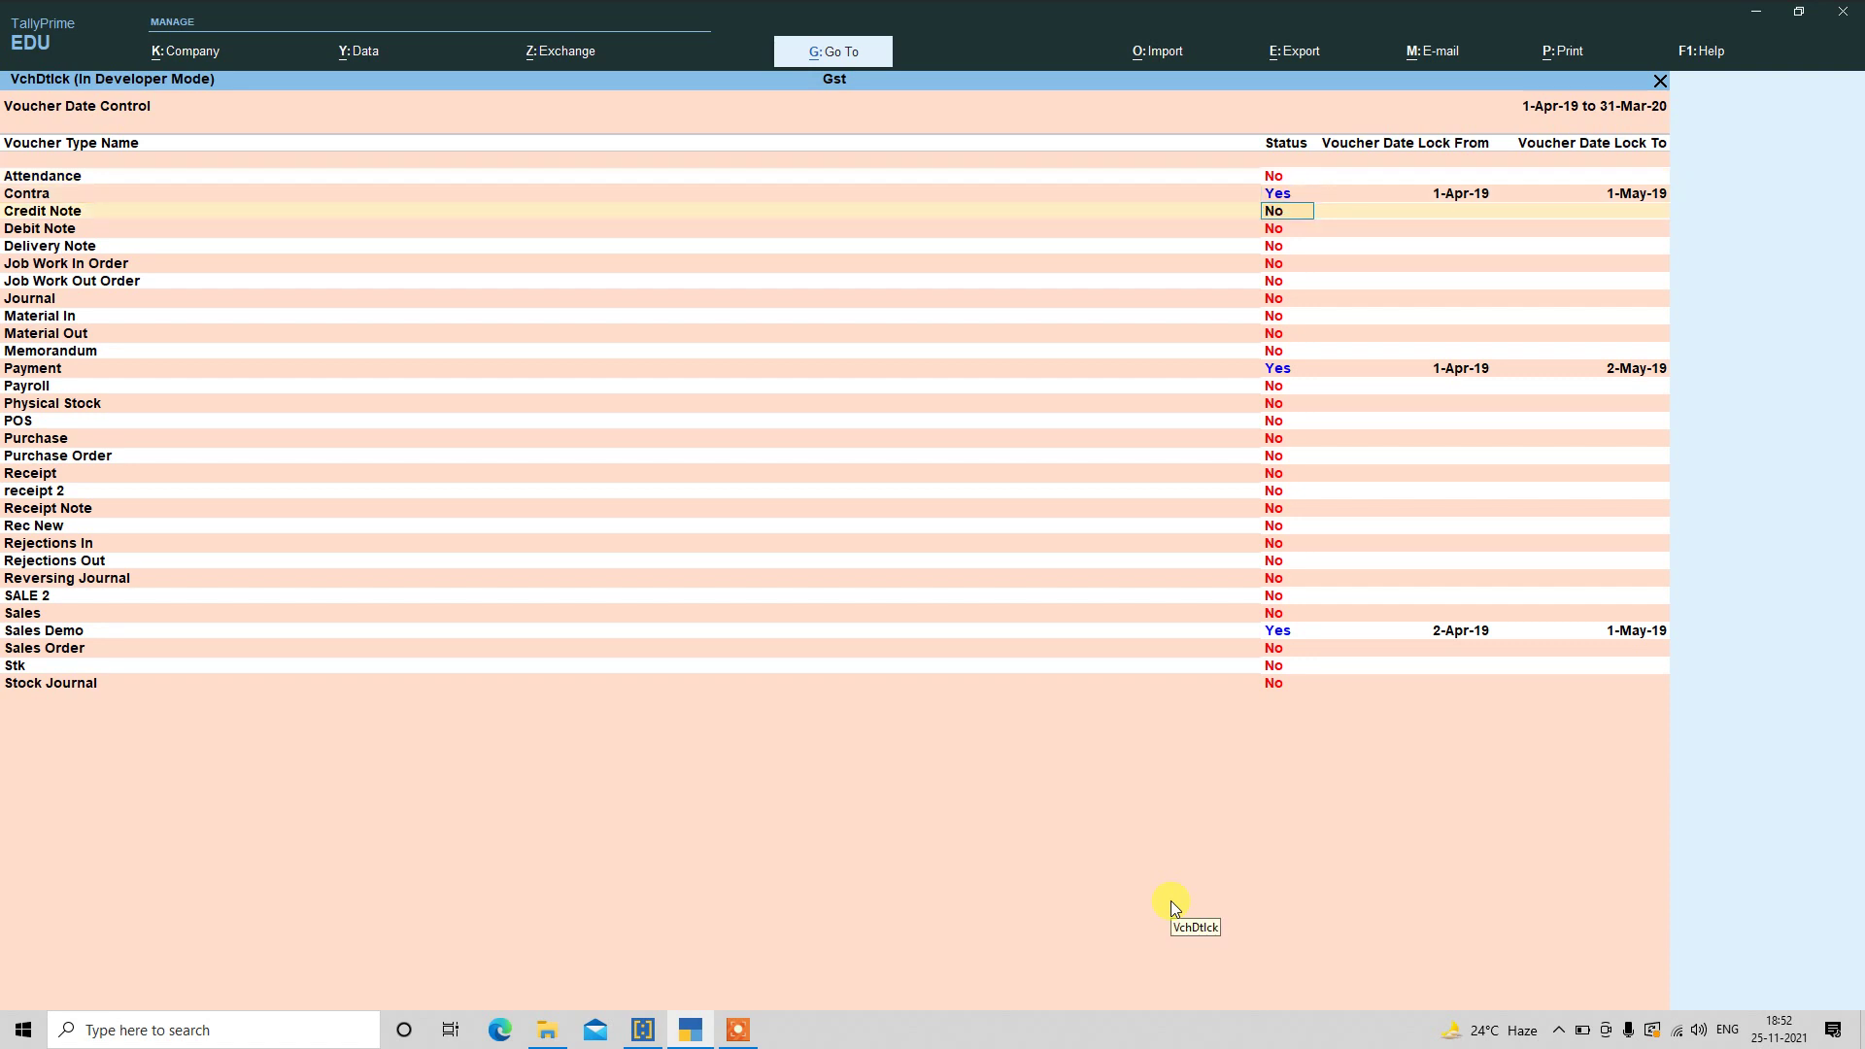
key(Down)
key(Down)
key(Down)
key(Down)
key(Down)
text(n)
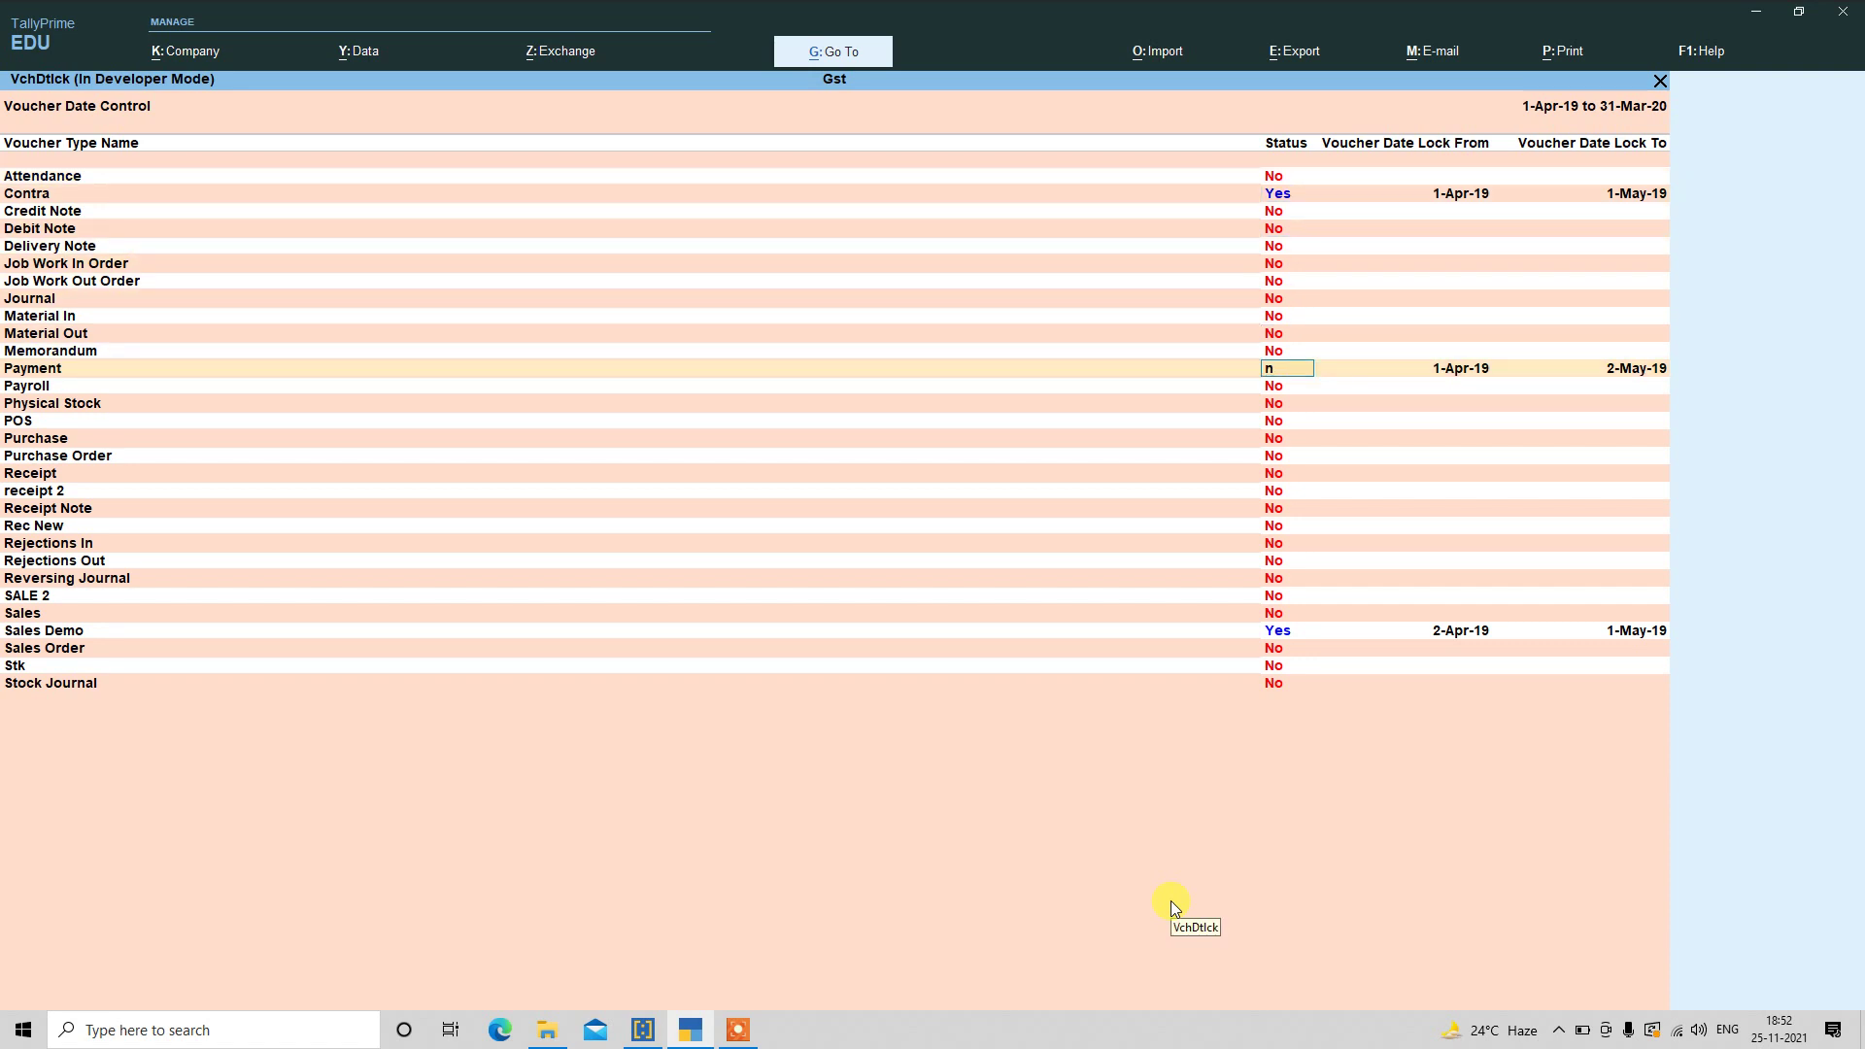
key(Return)
key(ctrl+a)
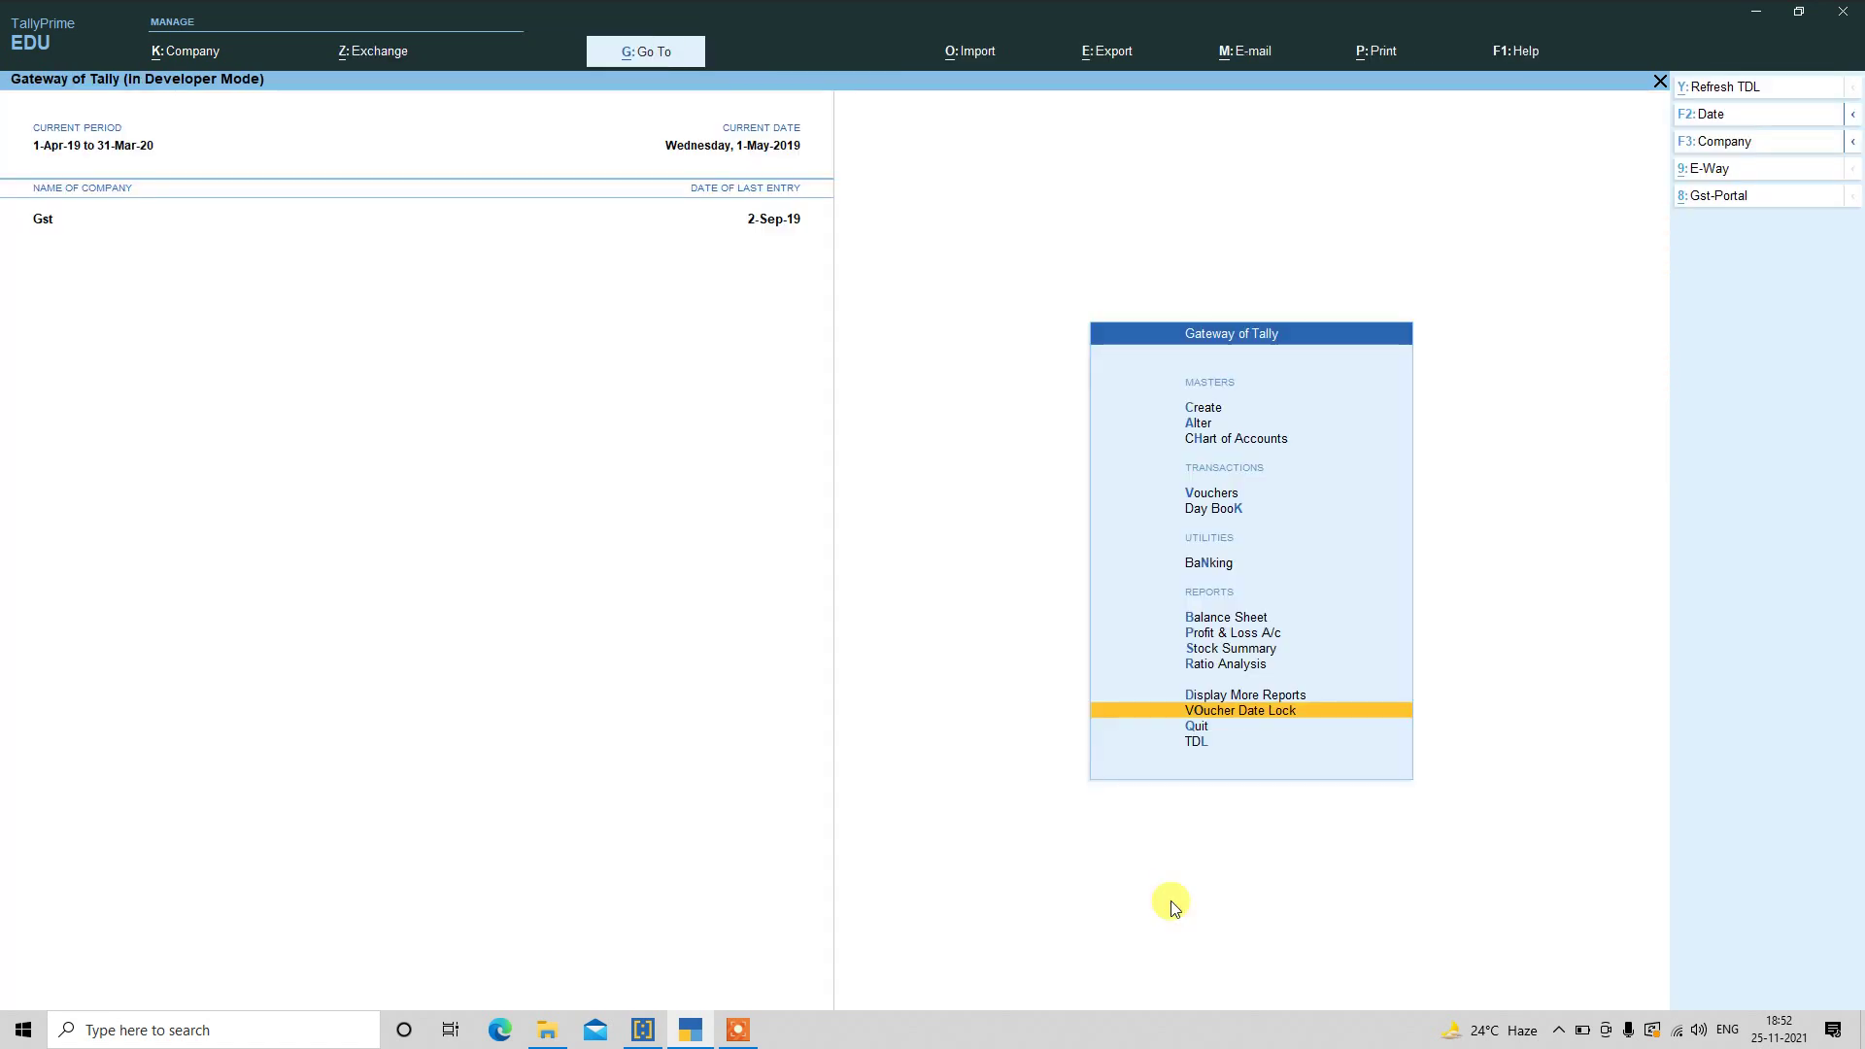
- Open the 1-May-19 Payment voucher from the Day Book to check alteration access and quit without saving
key(d)
key(d)
key(Return)
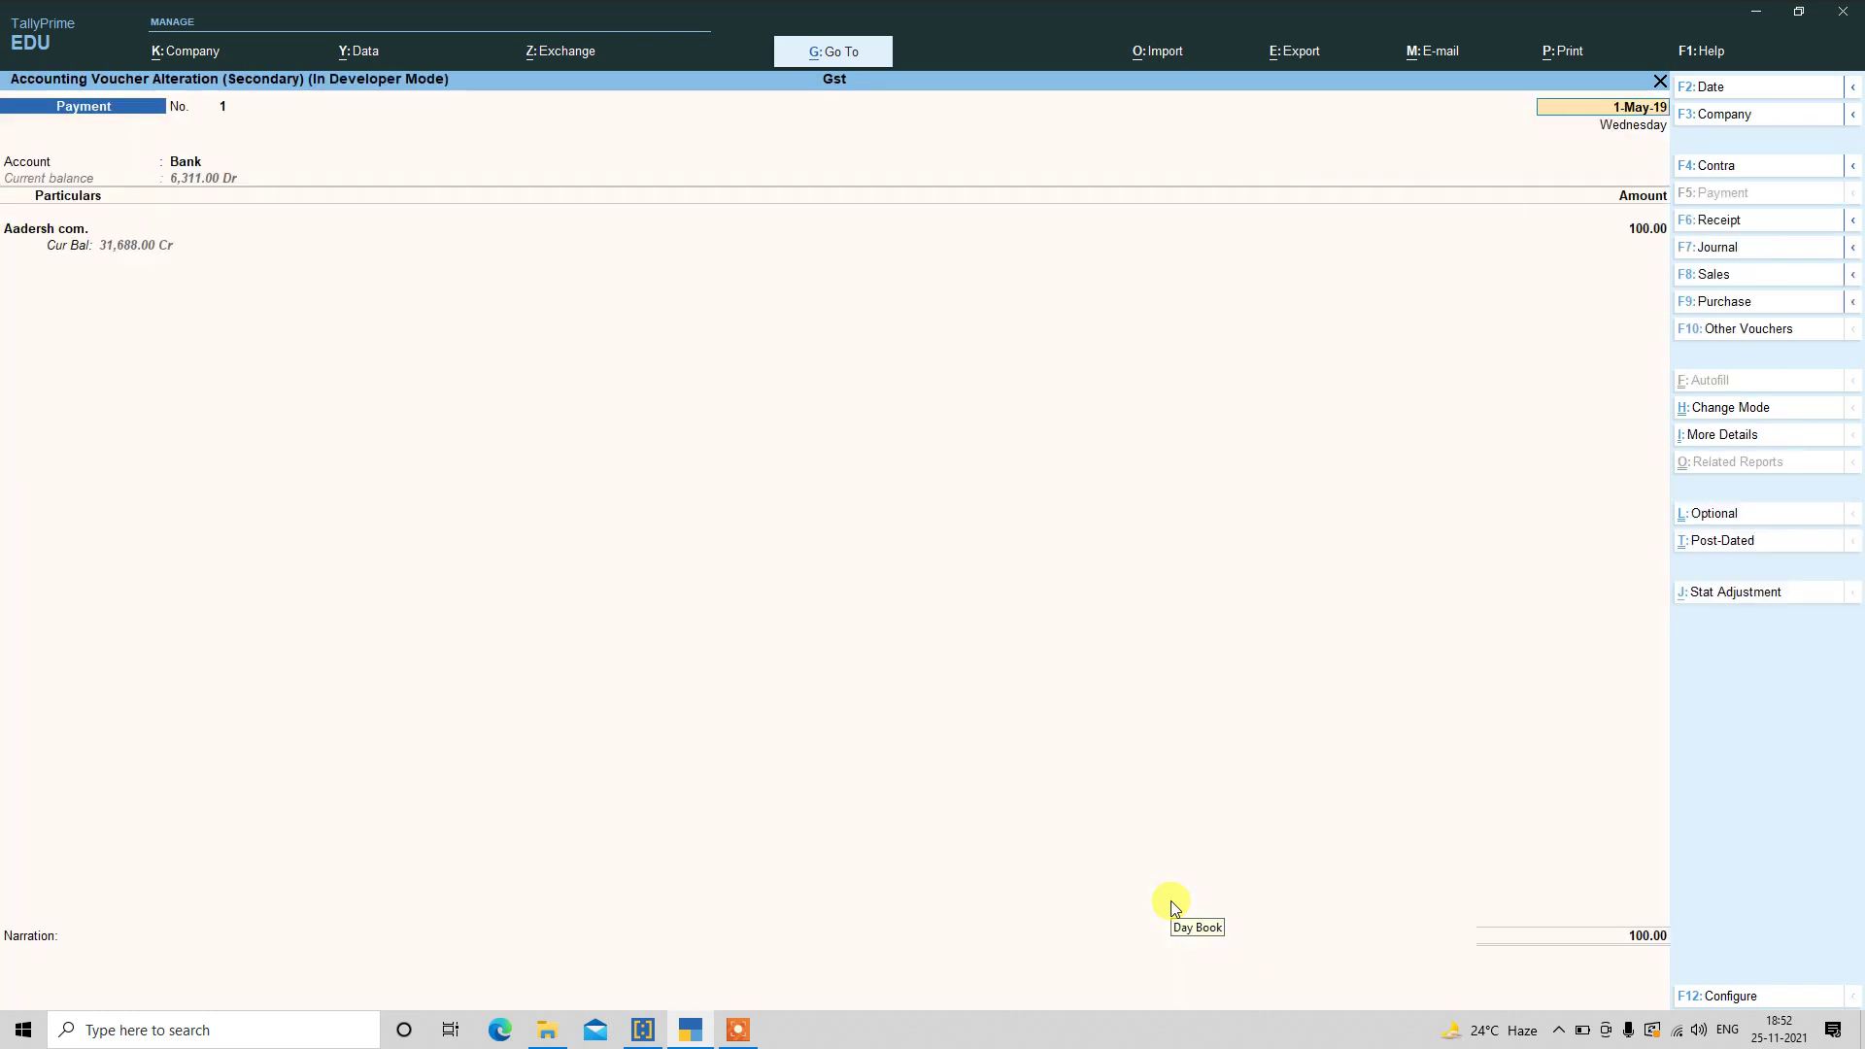
key(BackSpace)
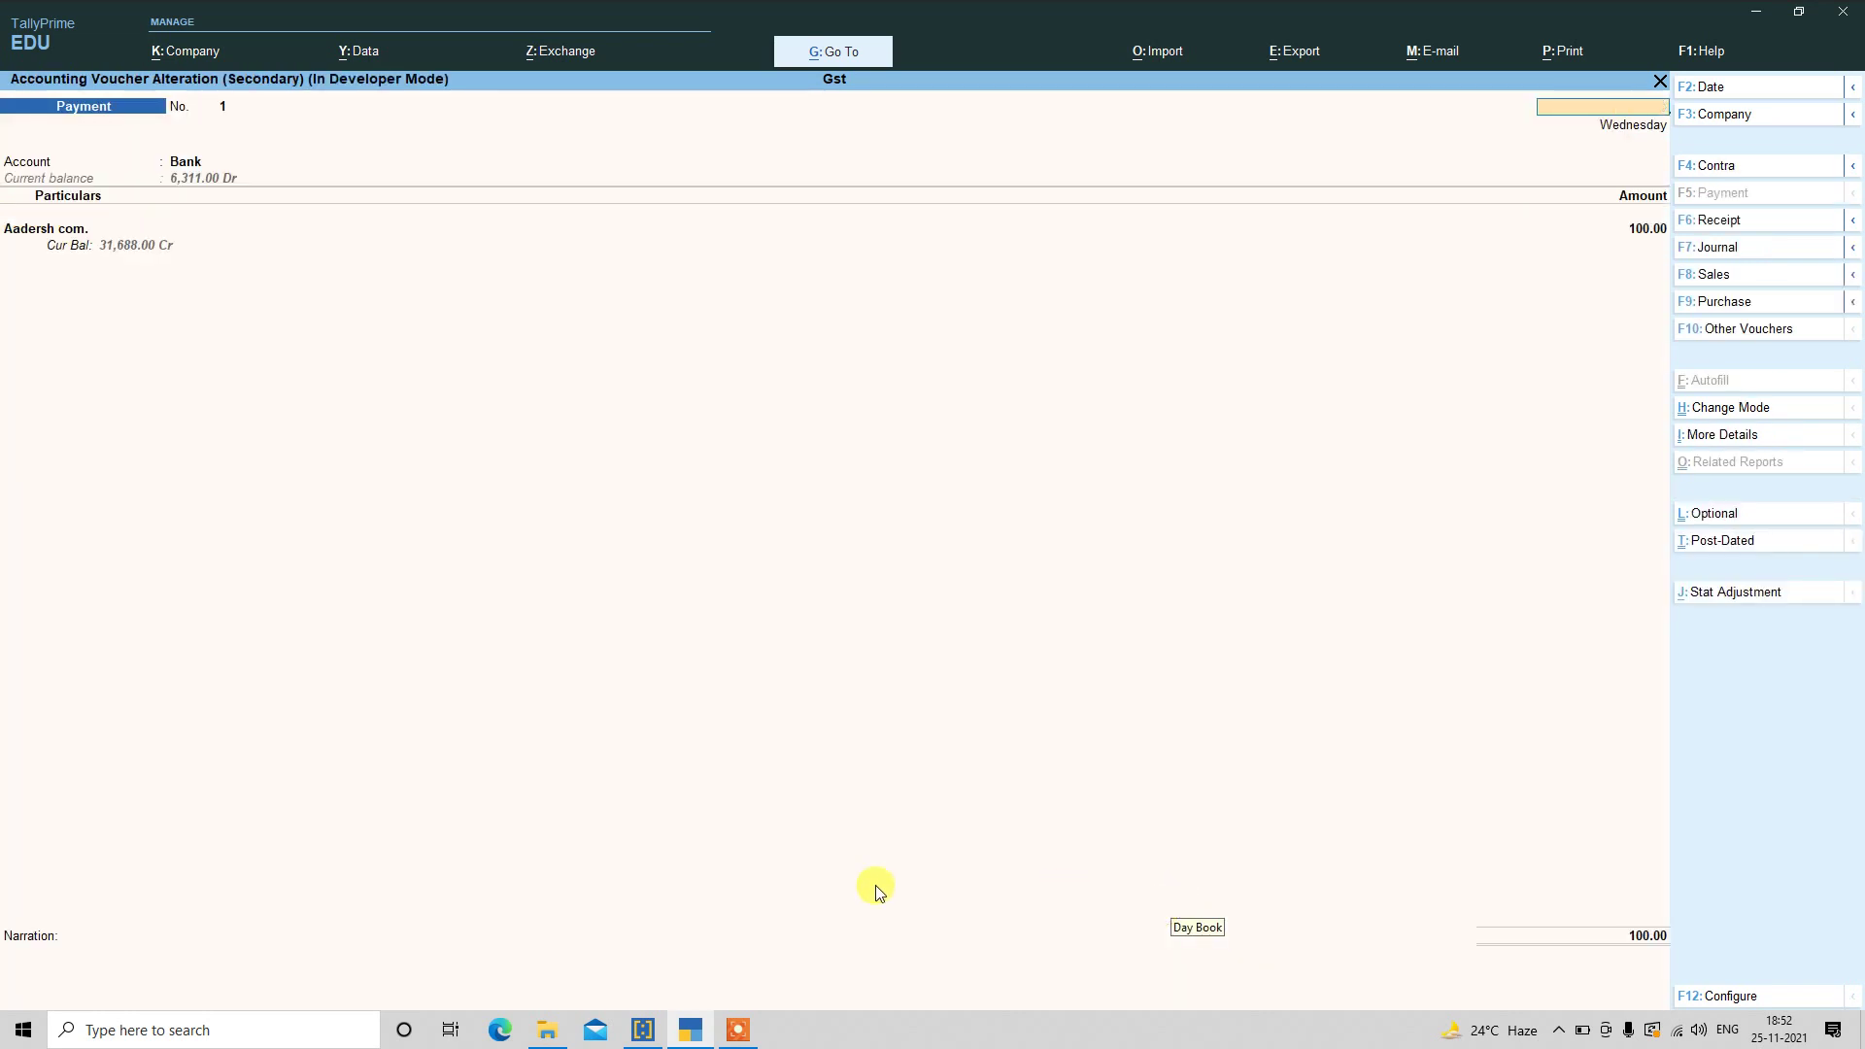
key(Escape)
key(y)
key(Escape)
key(Escape)
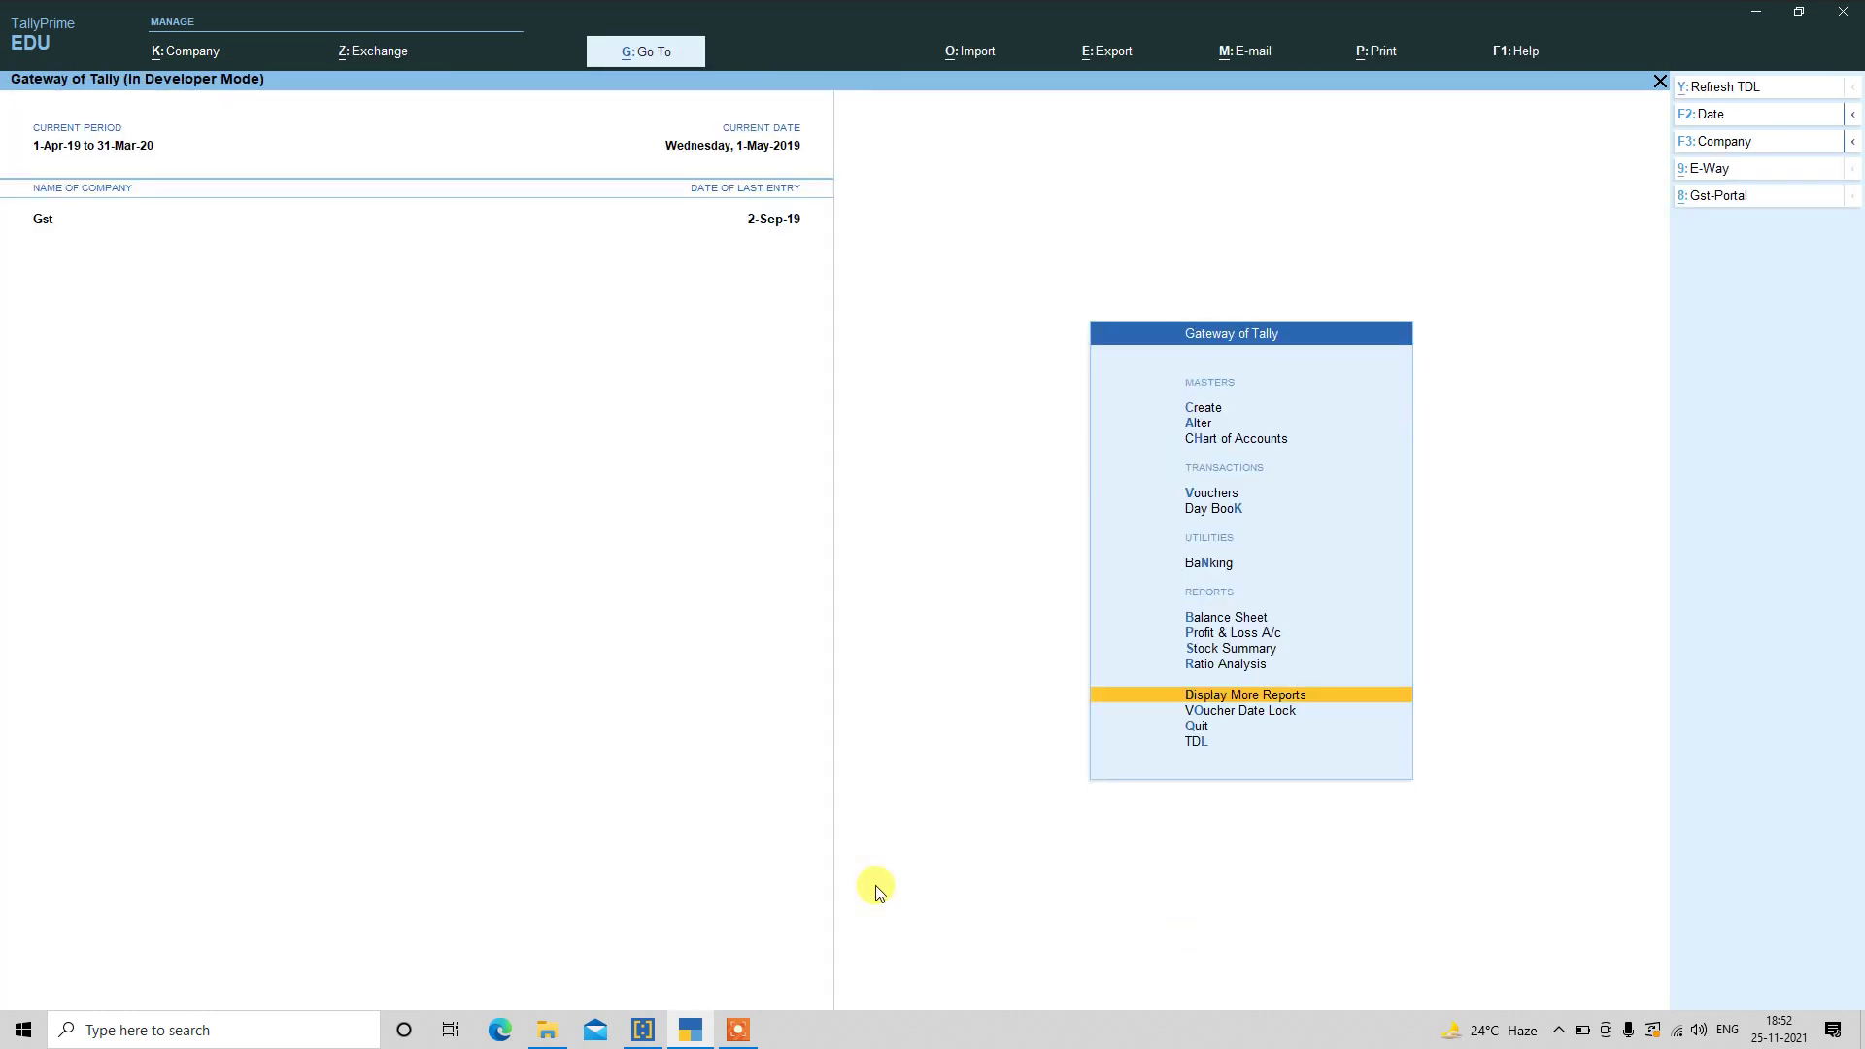
- Start a Contra voucher dated 1-May-19 to check its lock notice and leave voucher creation
key(v)
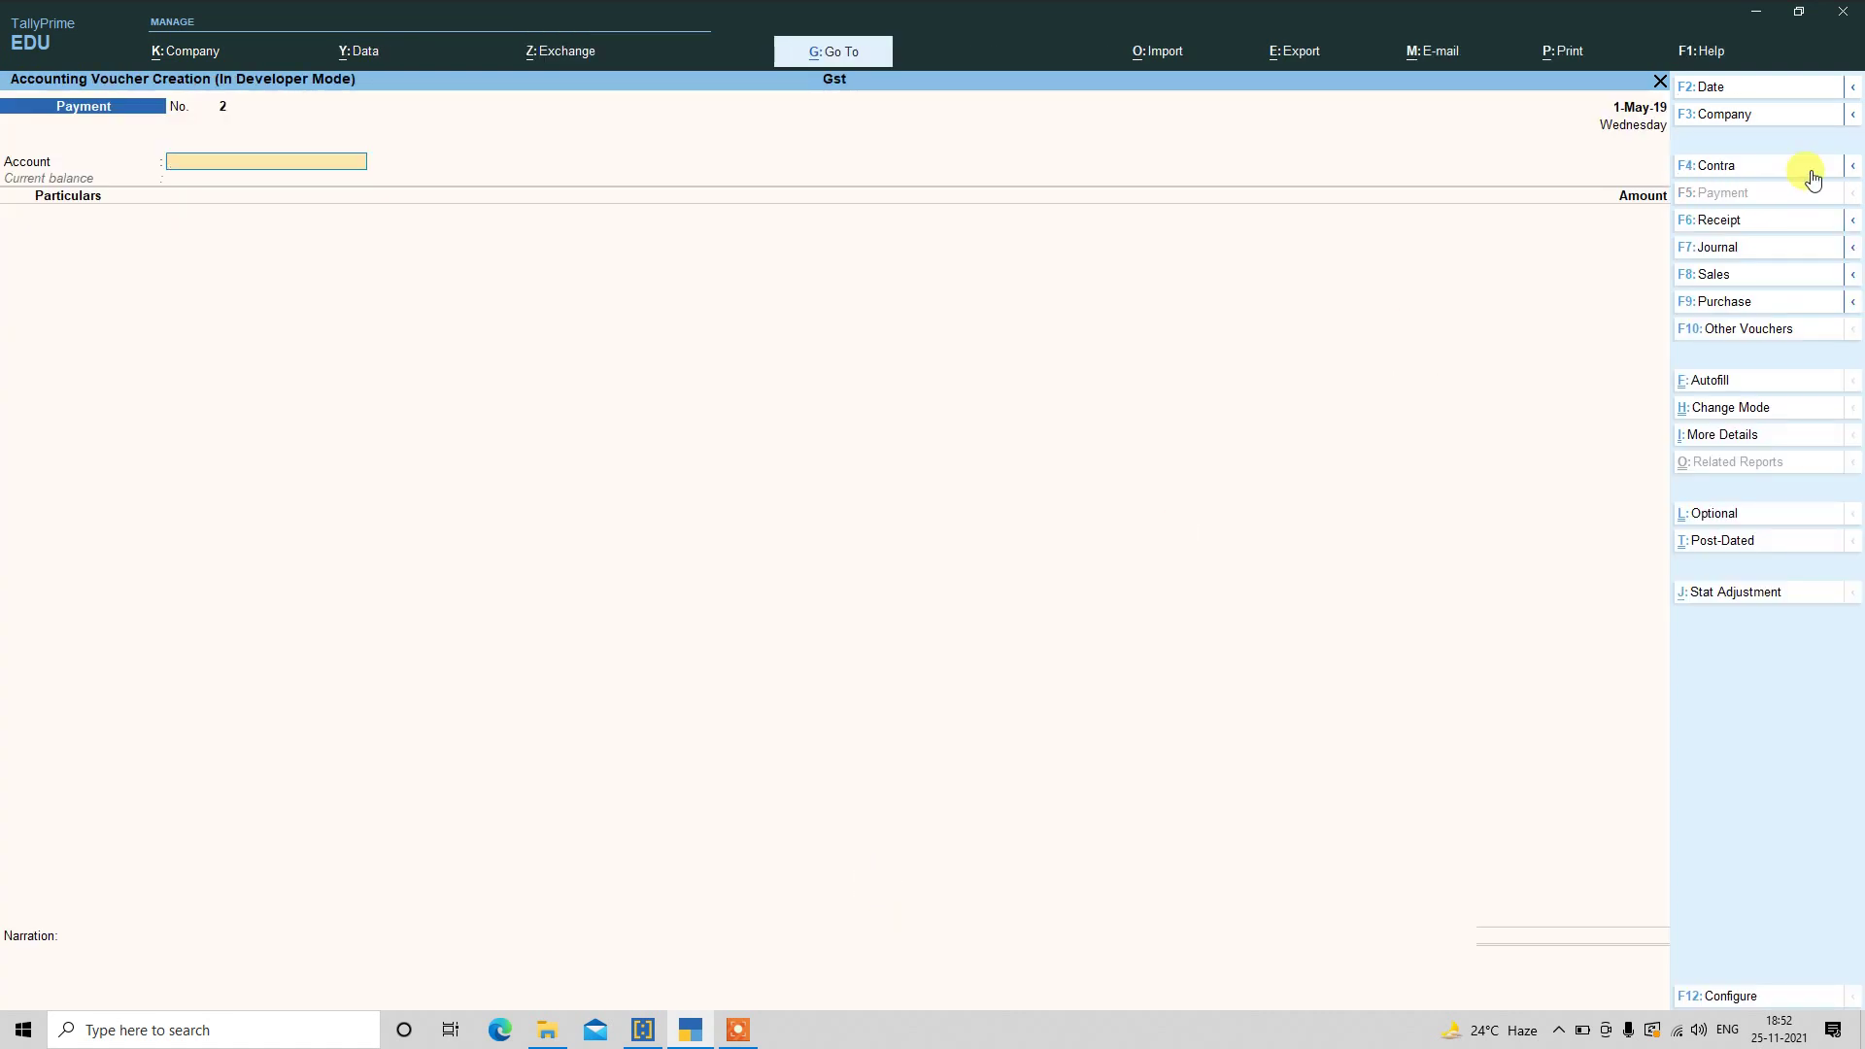
click(1721, 169)
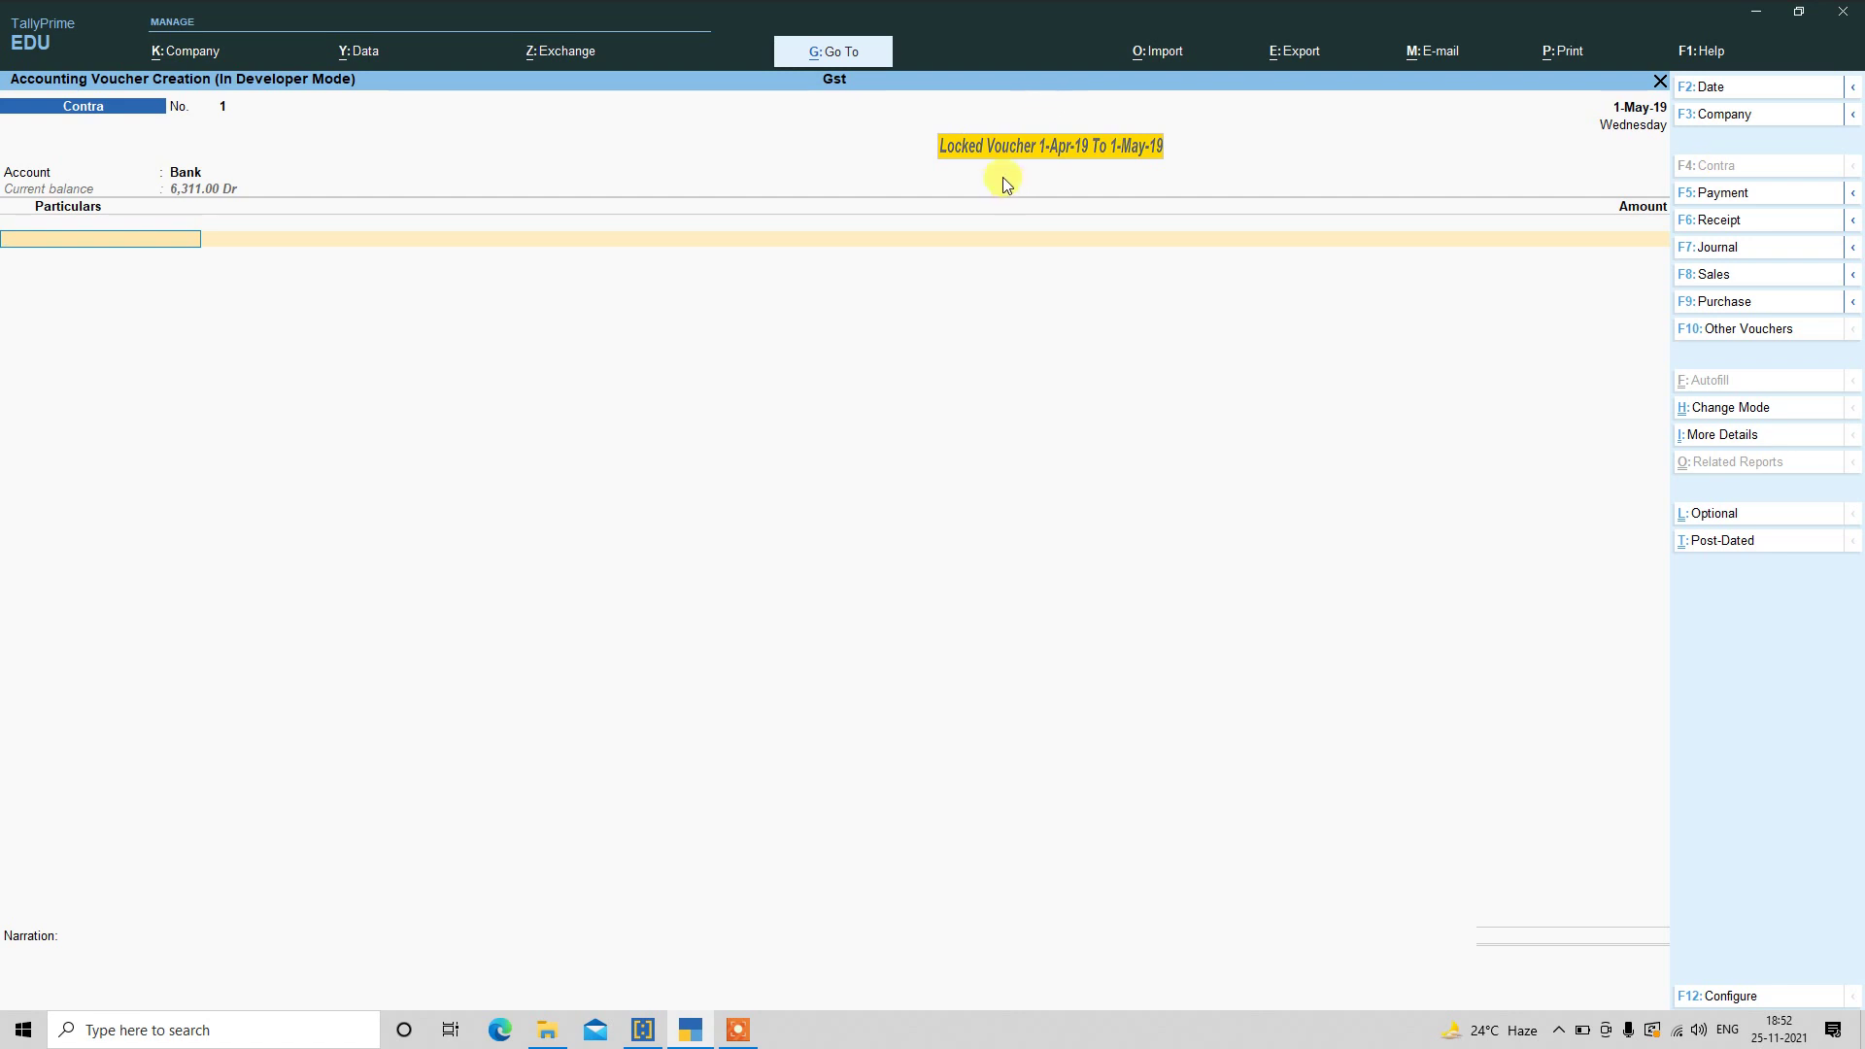
key(Escape)
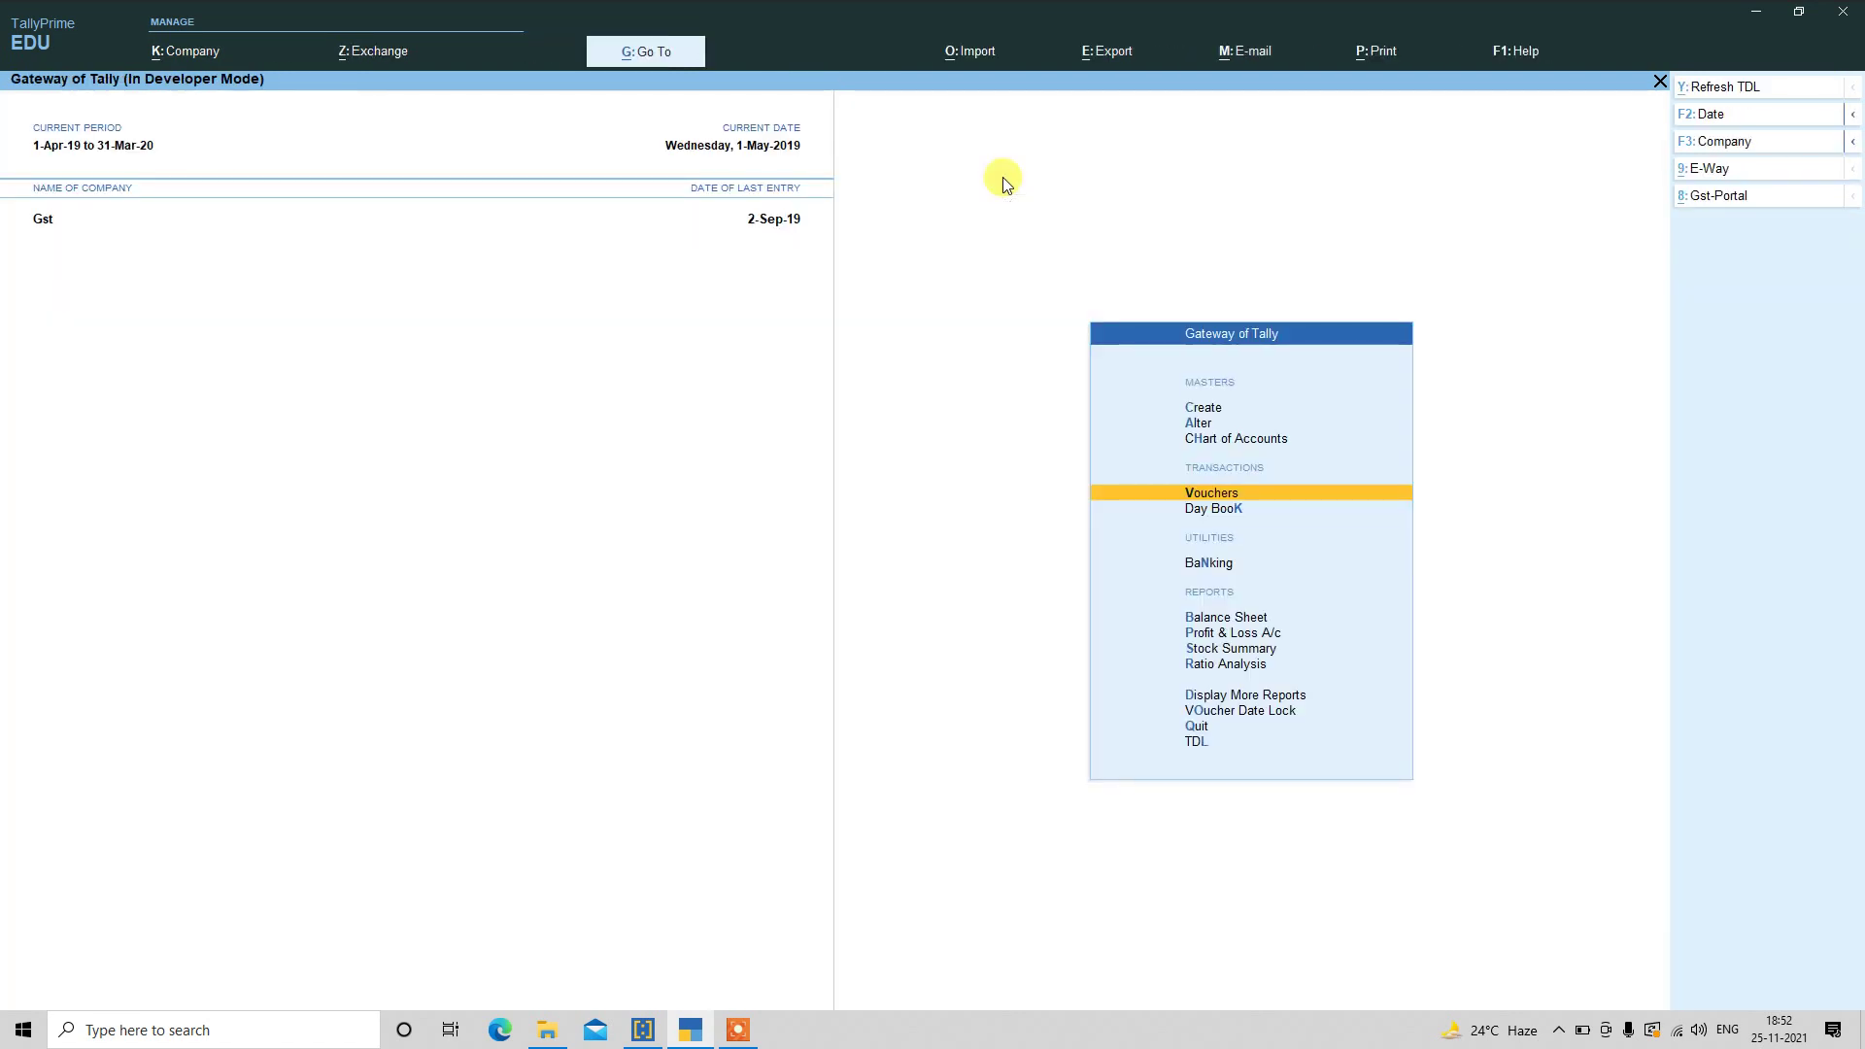